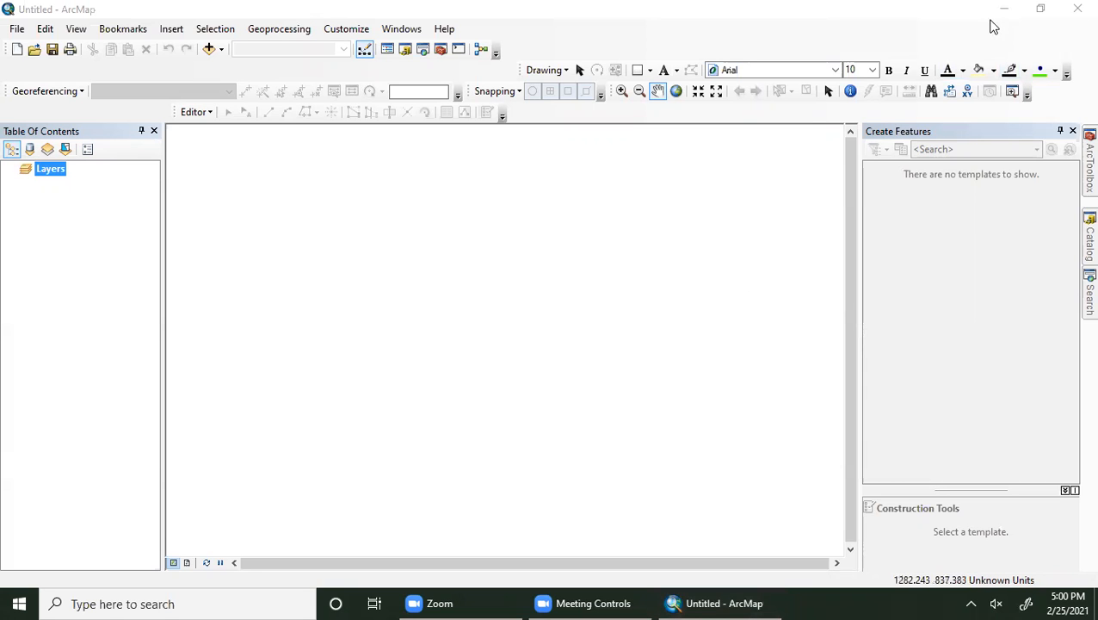
Step: Switch to Microsoft Teams and read Homework 4.pdf in the Homework folder of the 2-25-21 class files
click(1001, 13)
click(1001, 13)
double_click(1058, 273)
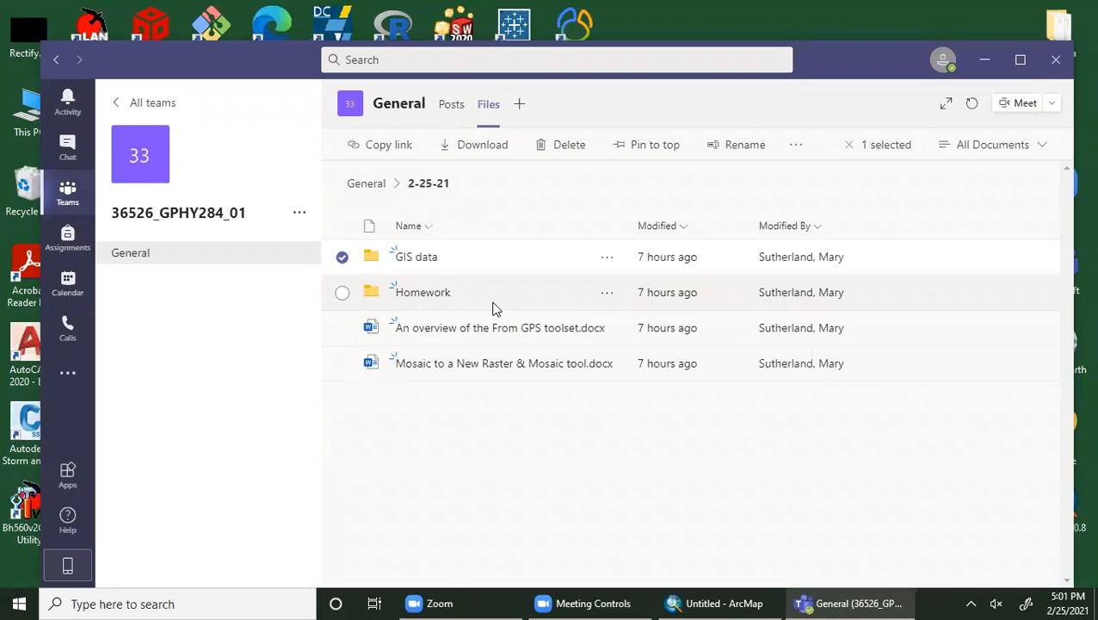
click(406, 297)
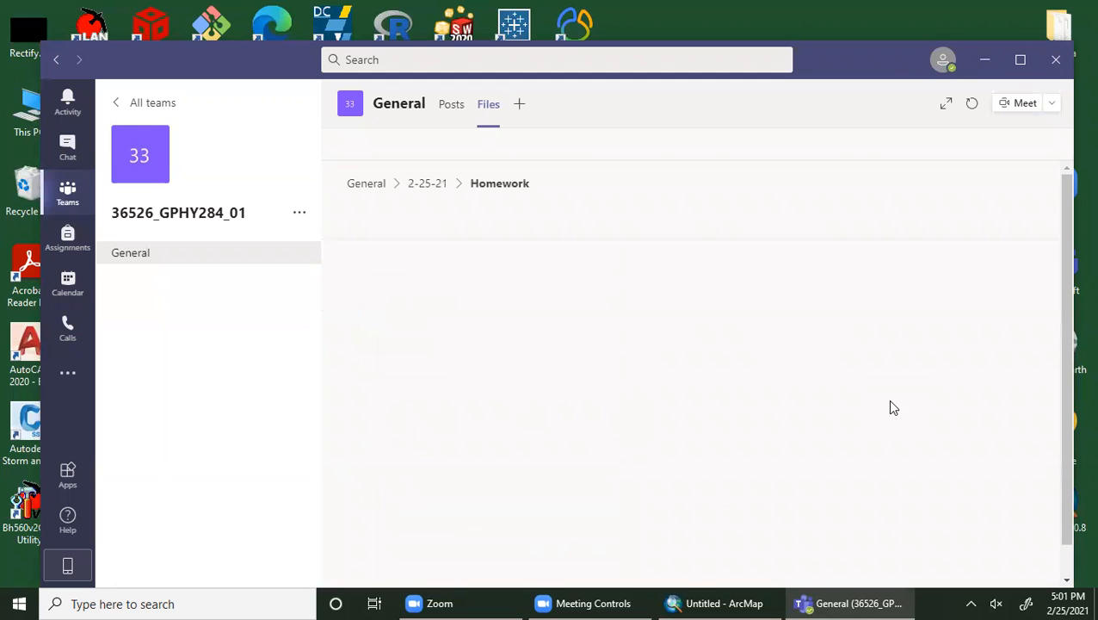
scroll(605, 429, down, 1)
scroll(605, 429, down, 1)
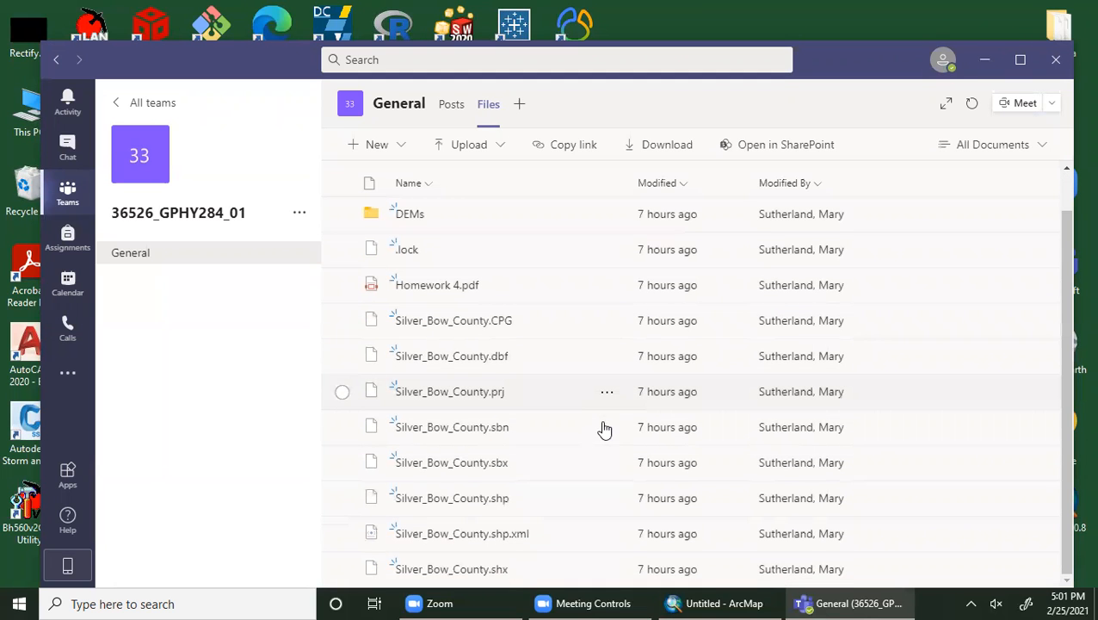
click(439, 289)
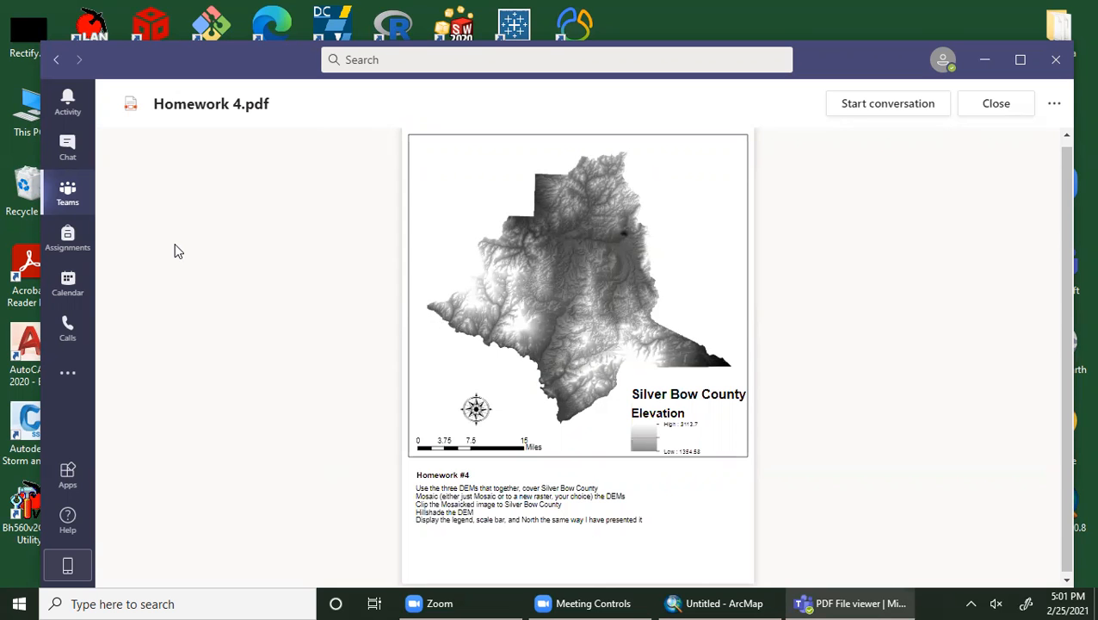
click(981, 59)
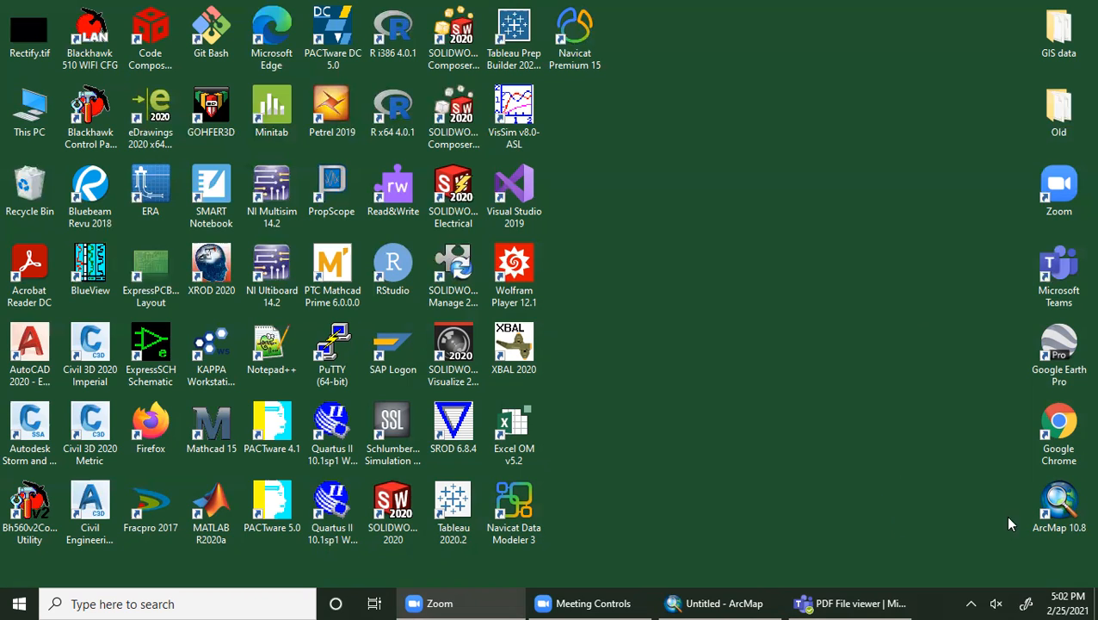
Step: Switch back to ArcMap and expand the GIS data and Classified Rasters folders in the Catalog
click(691, 601)
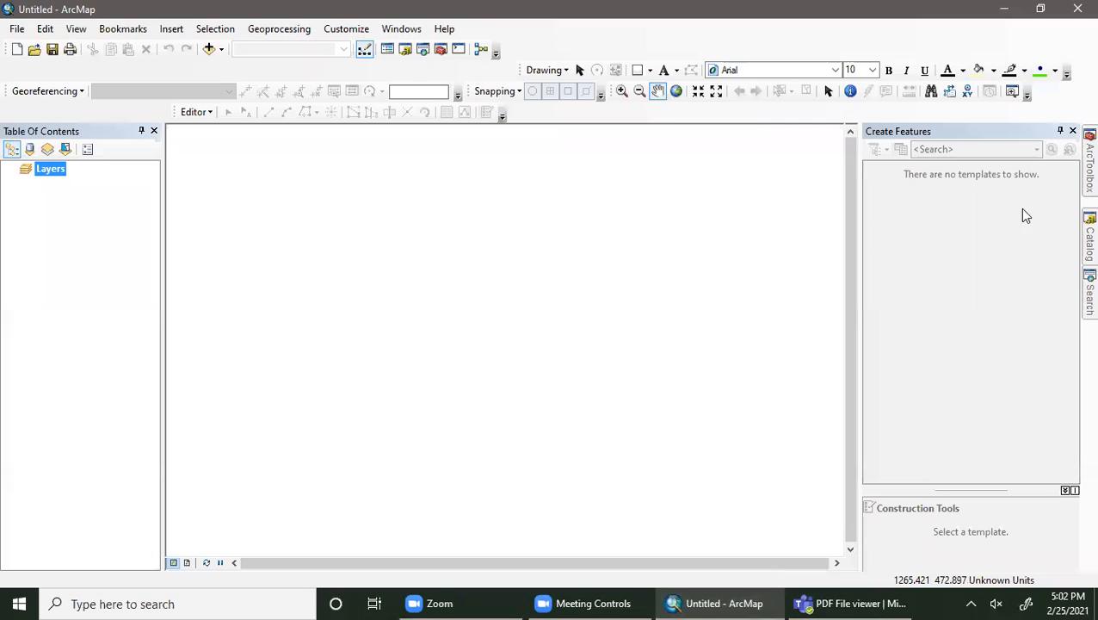
click(1086, 240)
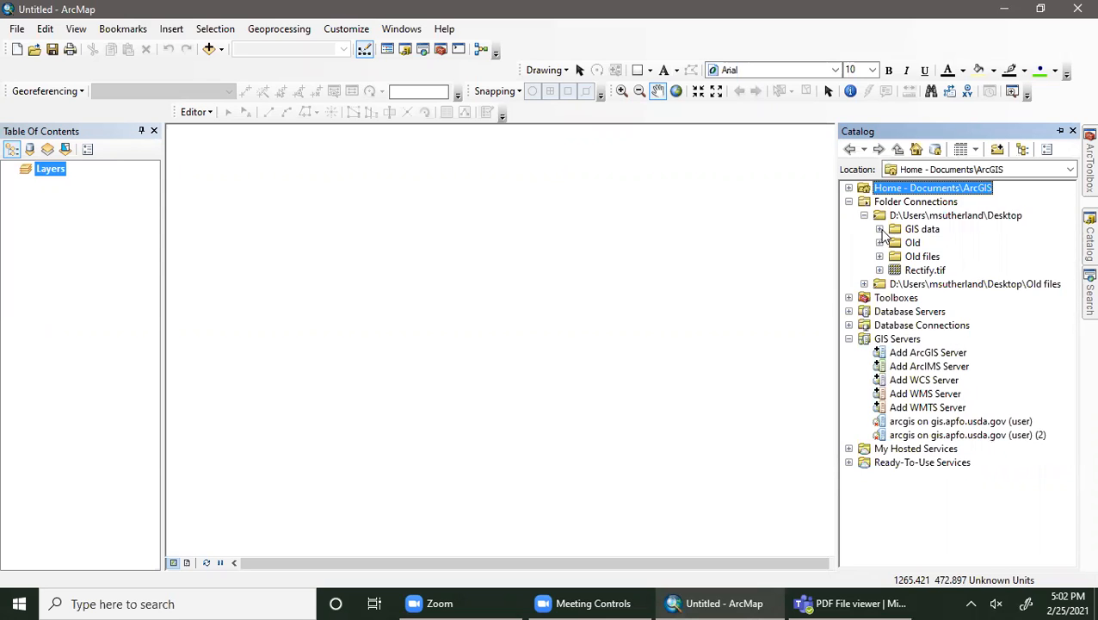
click(879, 229)
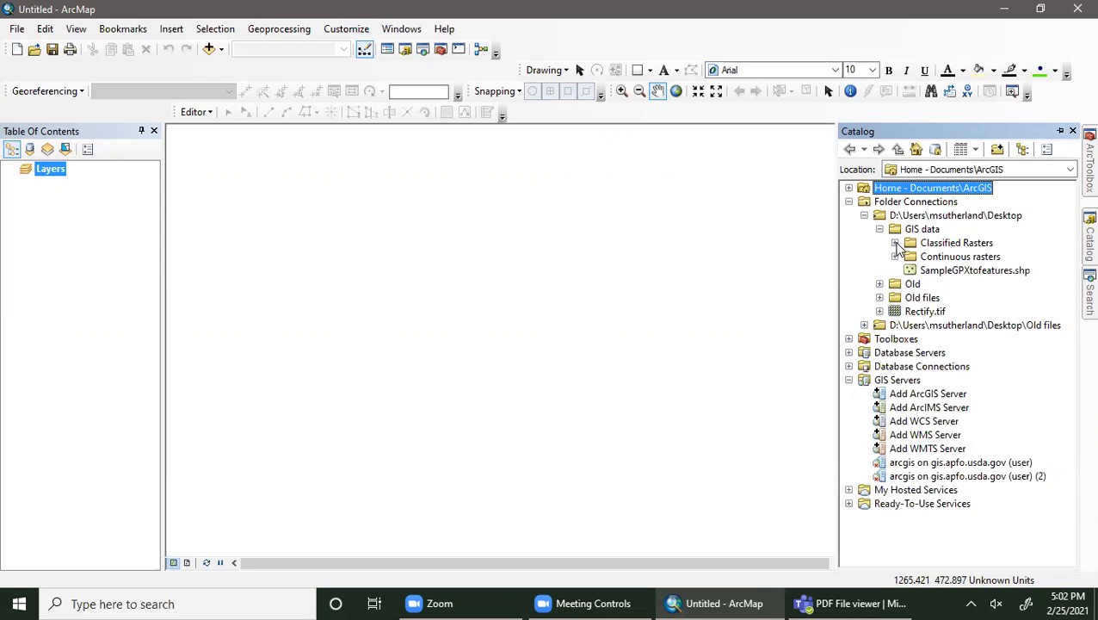
click(895, 244)
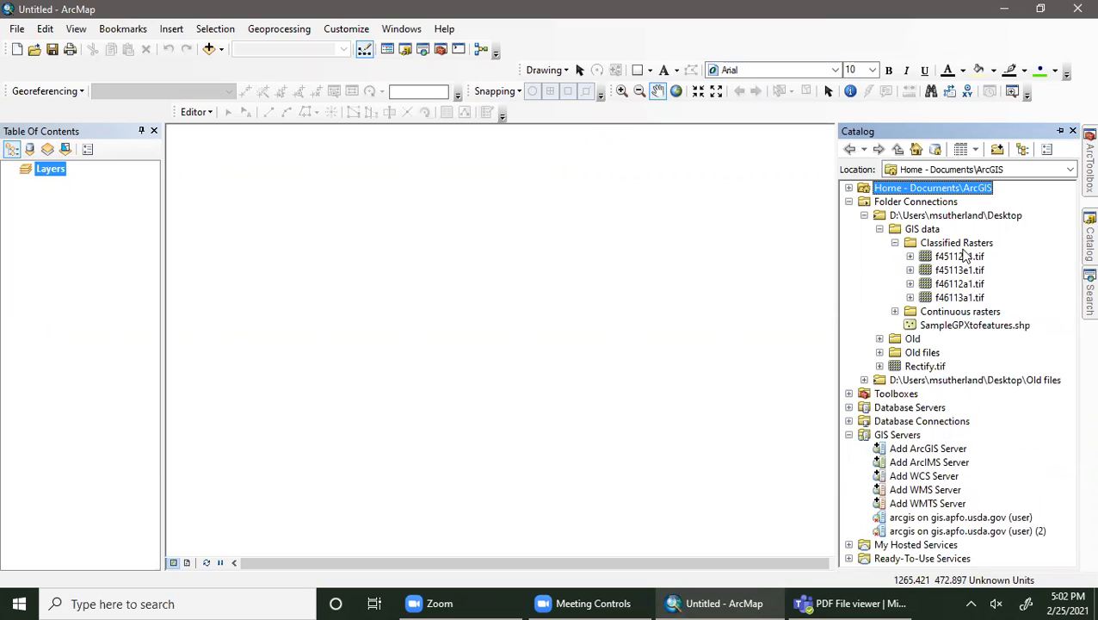
Step: Add f45112e1.tif, f45113e1.tif, f46112a1.tif and f46113a1.tif from Classified Rasters to the map and expand the legend of f46113a1.tif
click(209, 50)
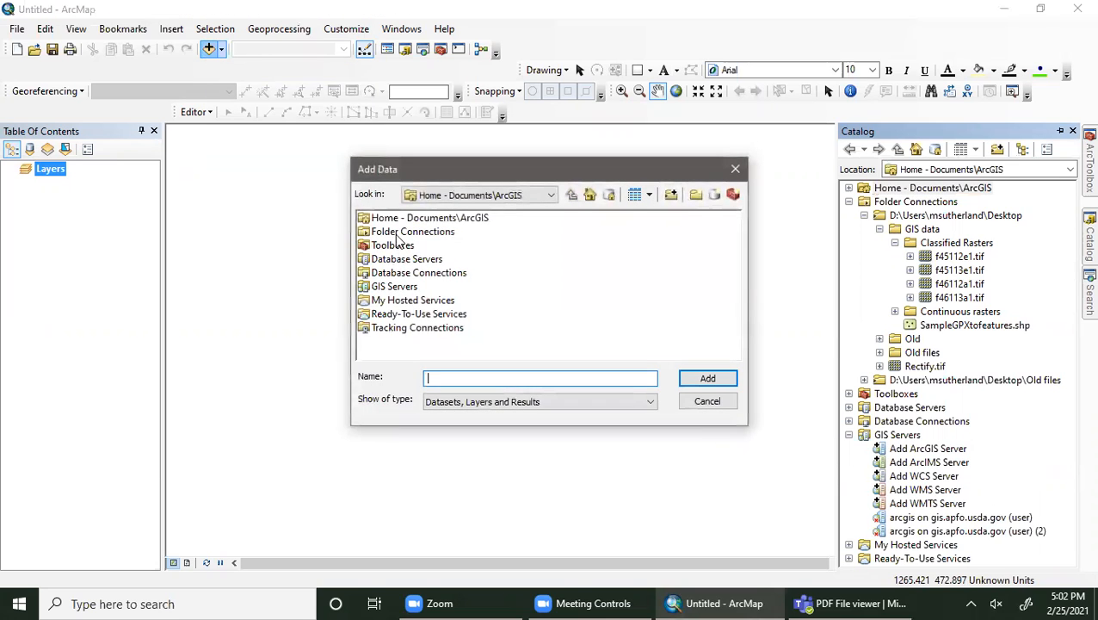
double_click(400, 232)
double_click(478, 221)
double_click(385, 217)
double_click(378, 218)
drag(444, 287, 384, 216)
click(703, 379)
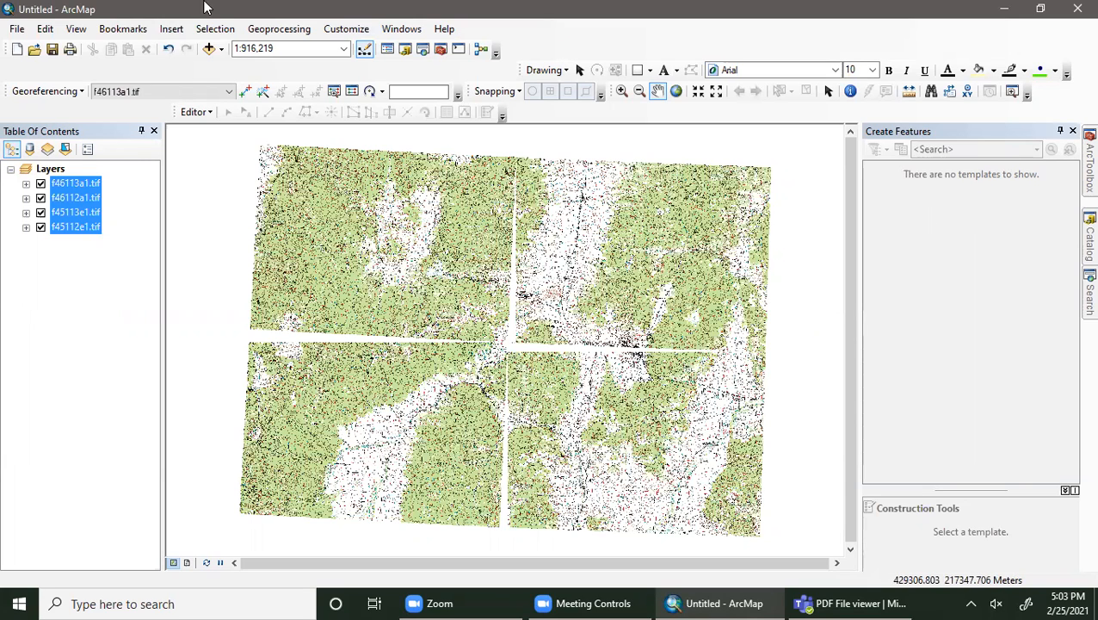
click(26, 183)
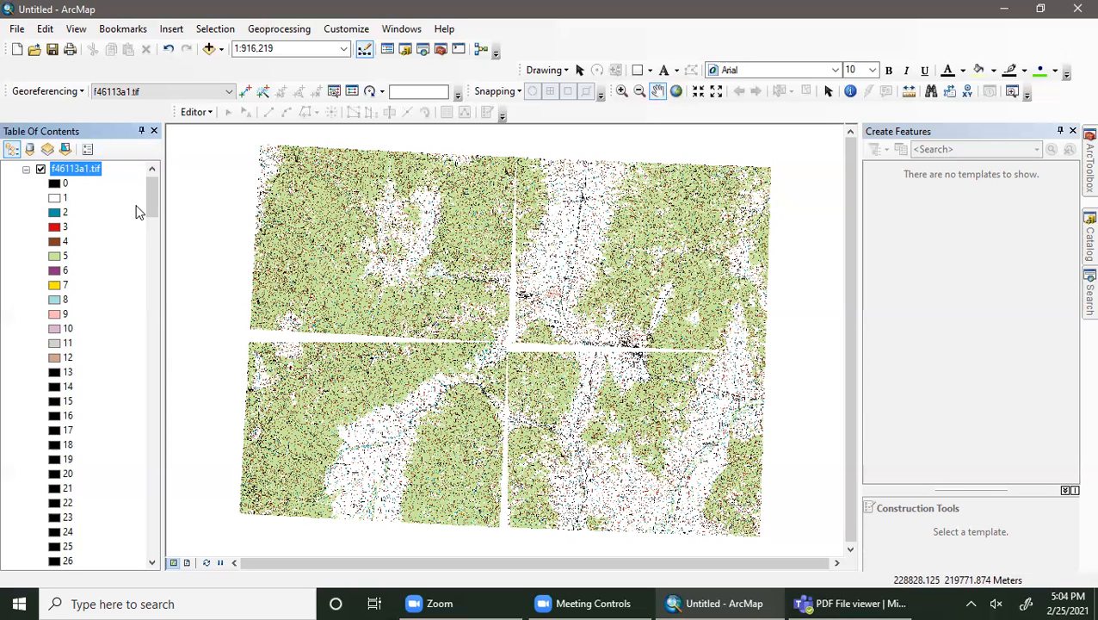
Step: Locate the Mosaic tool in the Raster Dataset toolset under Data Management Tools, Raster
click(1086, 176)
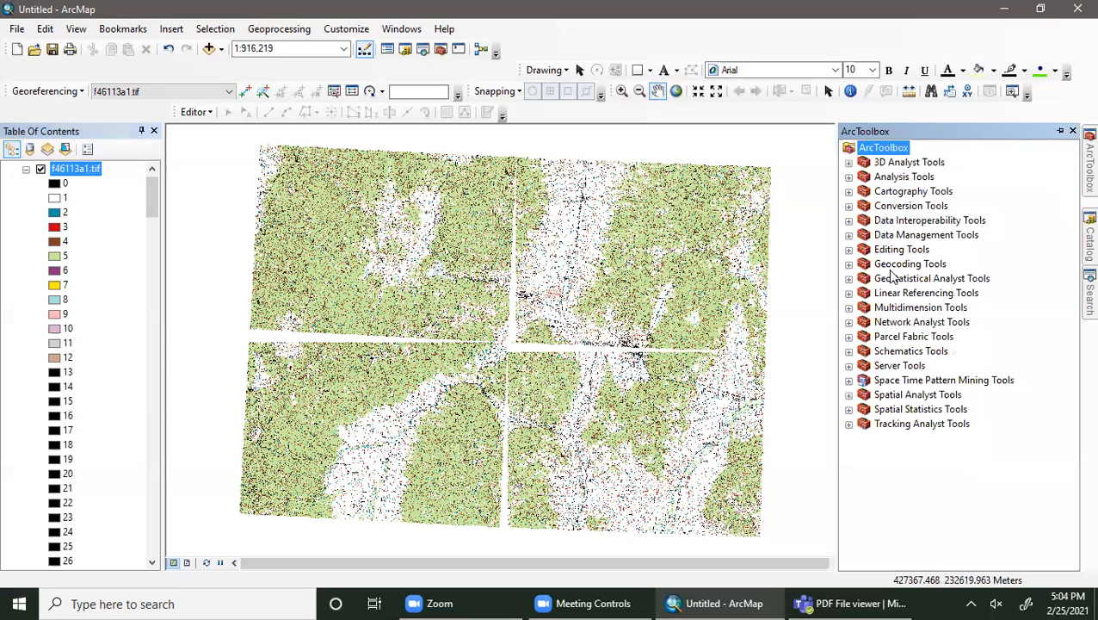
click(849, 235)
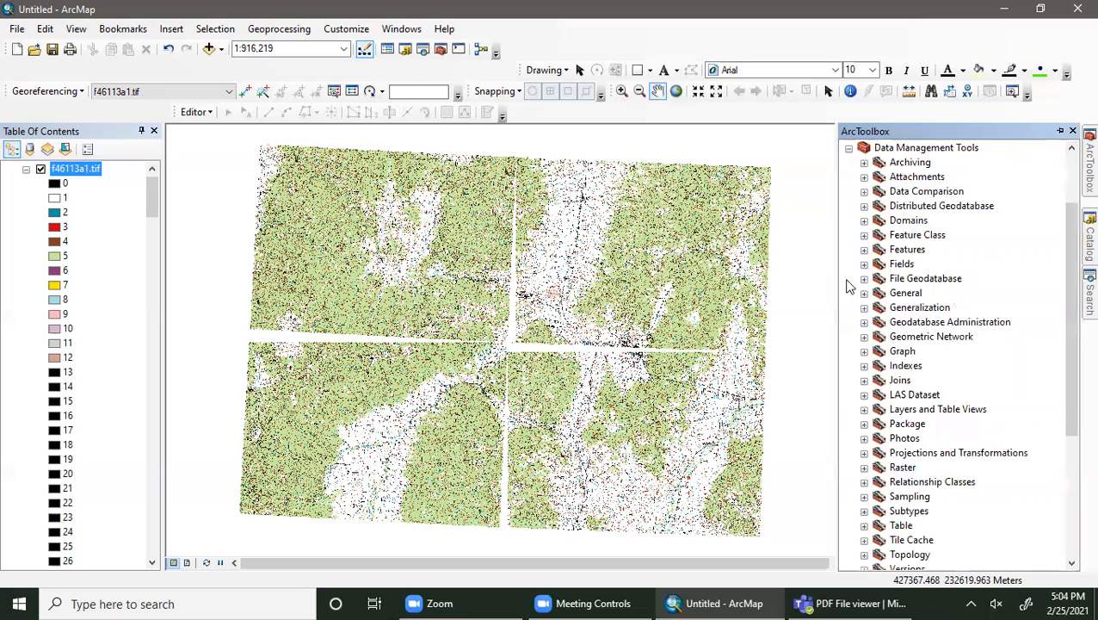
click(864, 467)
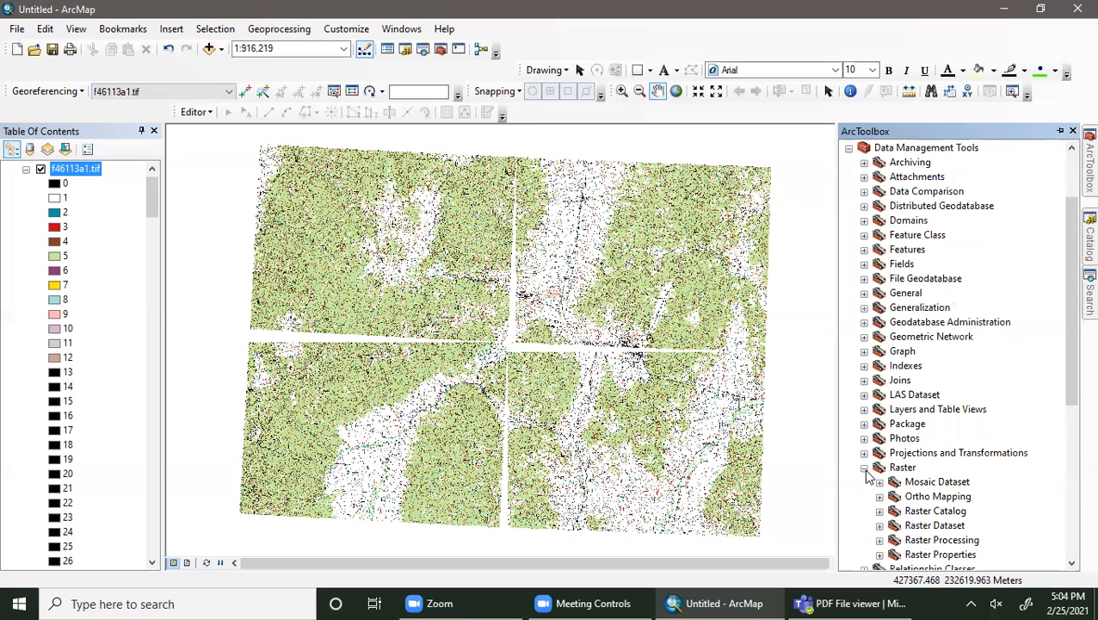
scroll(868, 480, down, 1)
scroll(867, 480, down, 1)
click(879, 454)
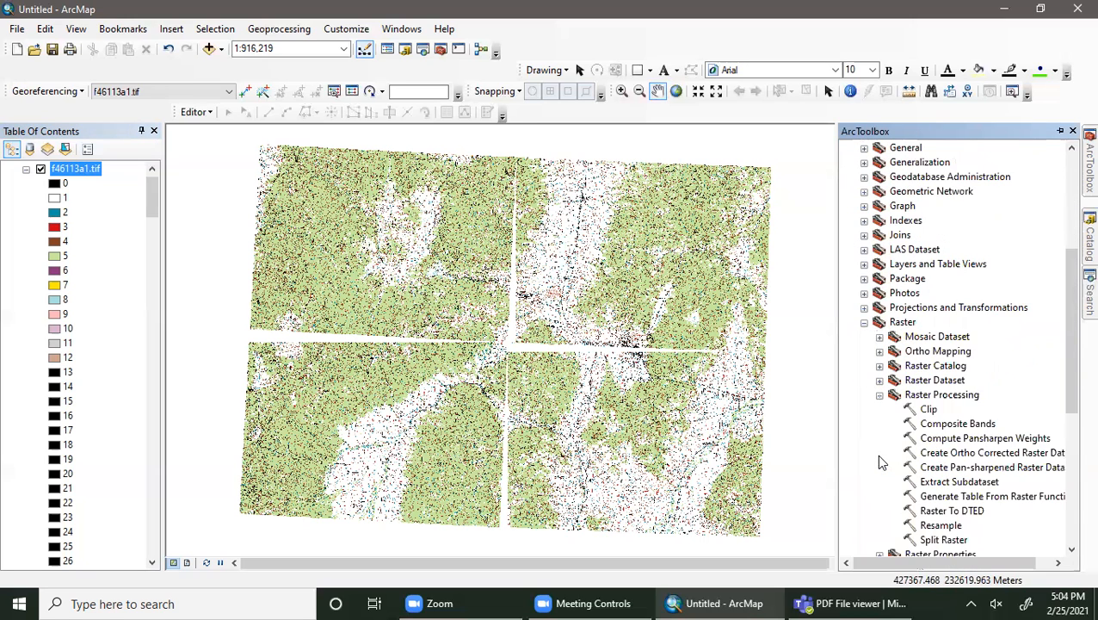
scroll(878, 465, down, 3)
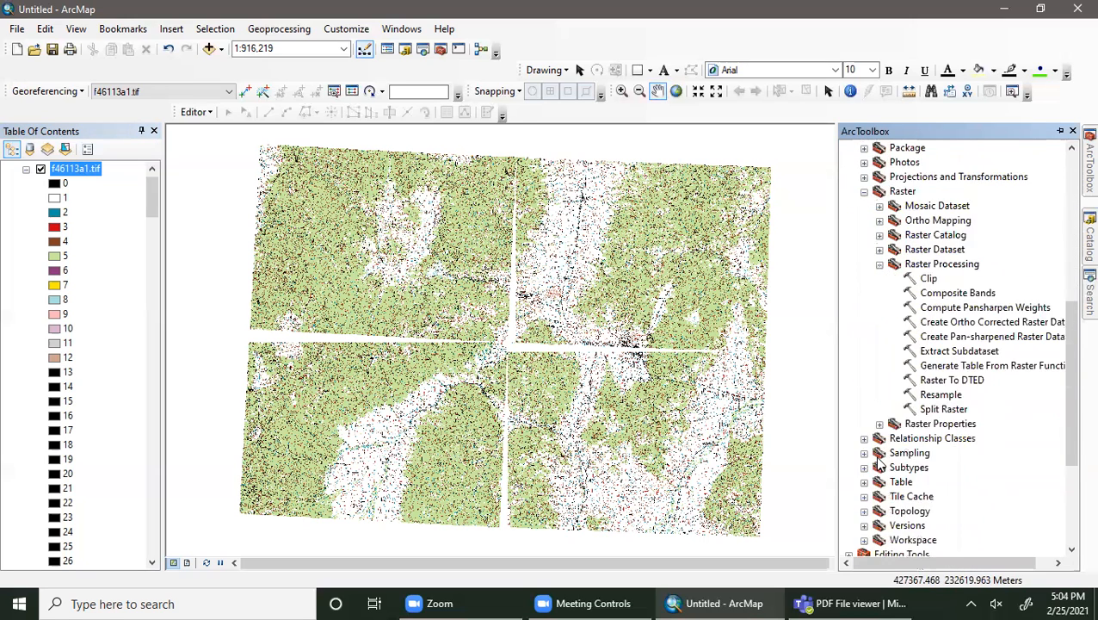
click(879, 250)
click(938, 337)
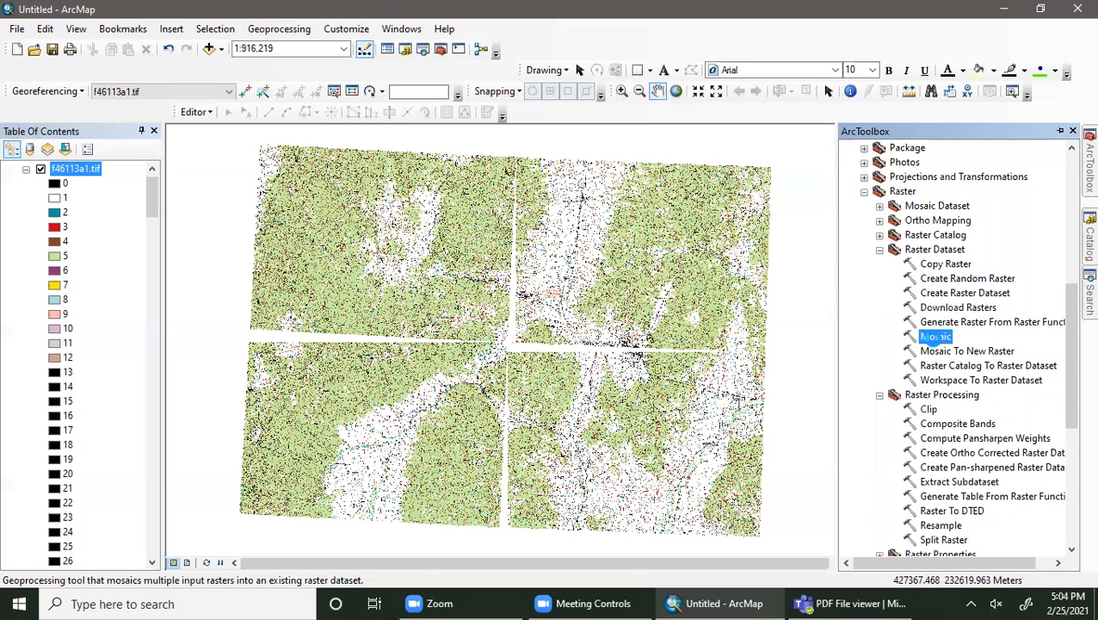
double_click(931, 339)
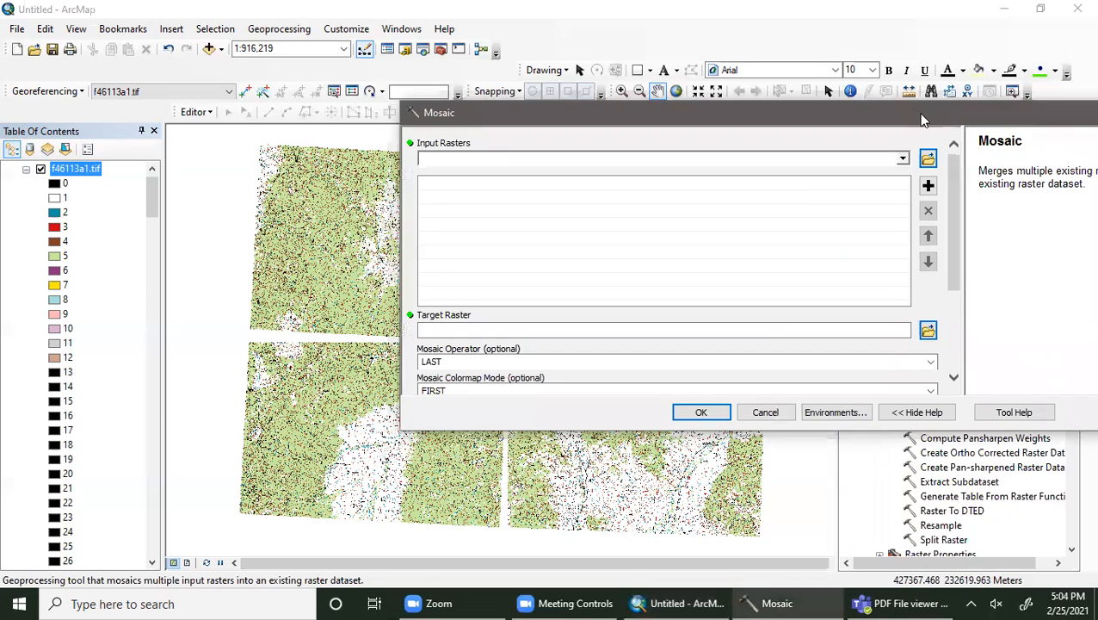
drag(911, 108, 666, 85)
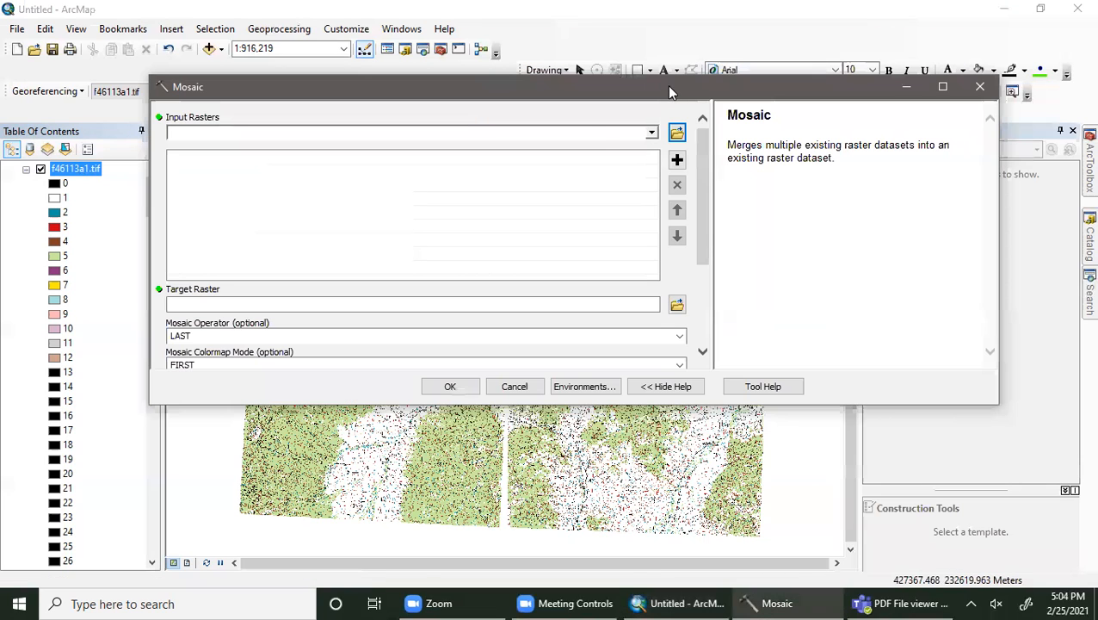
click(677, 134)
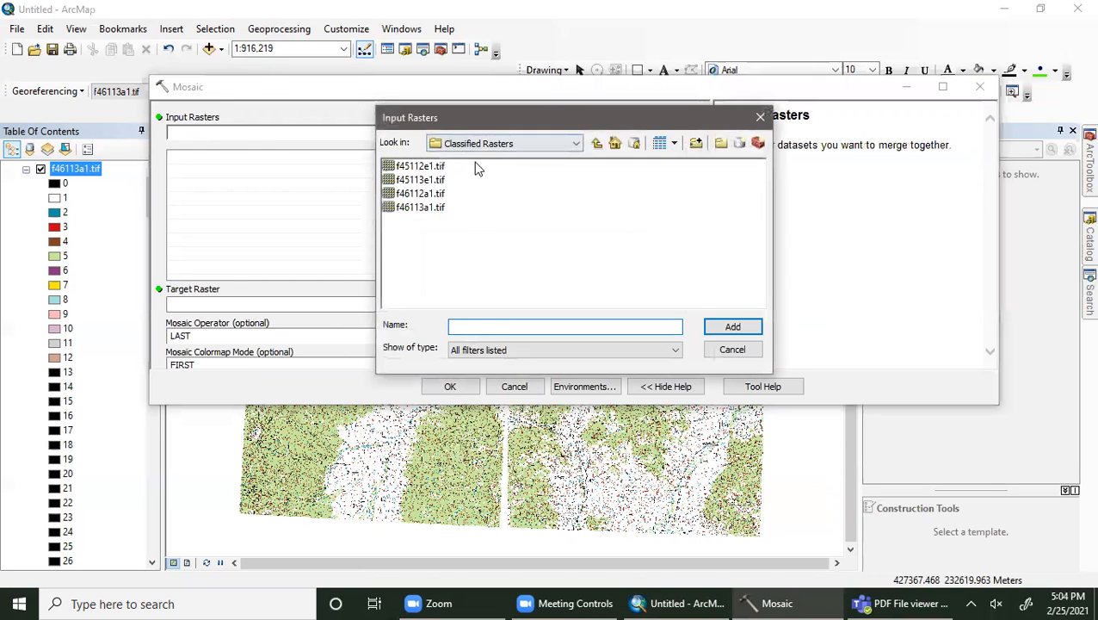
drag(475, 166, 421, 210)
click(745, 334)
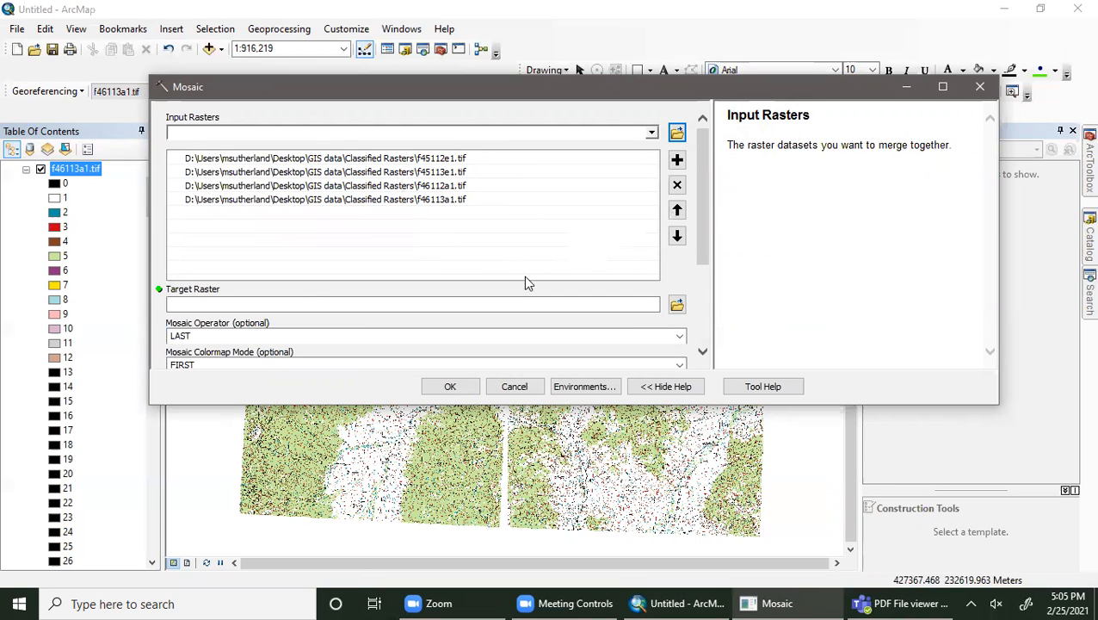
drag(699, 181, 713, 233)
click(188, 207)
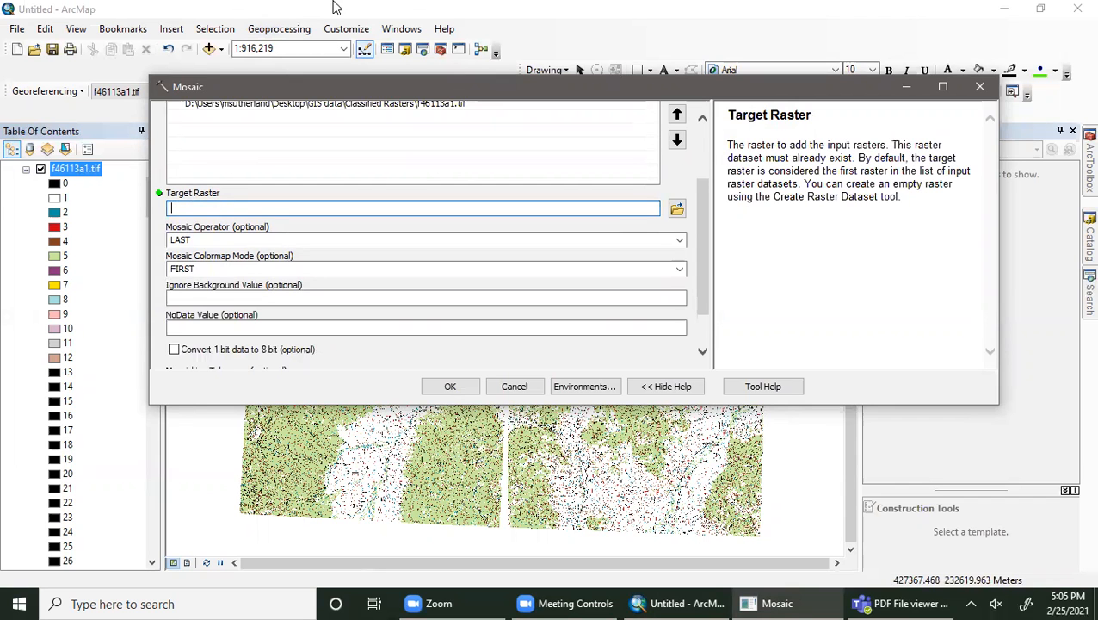
click(981, 88)
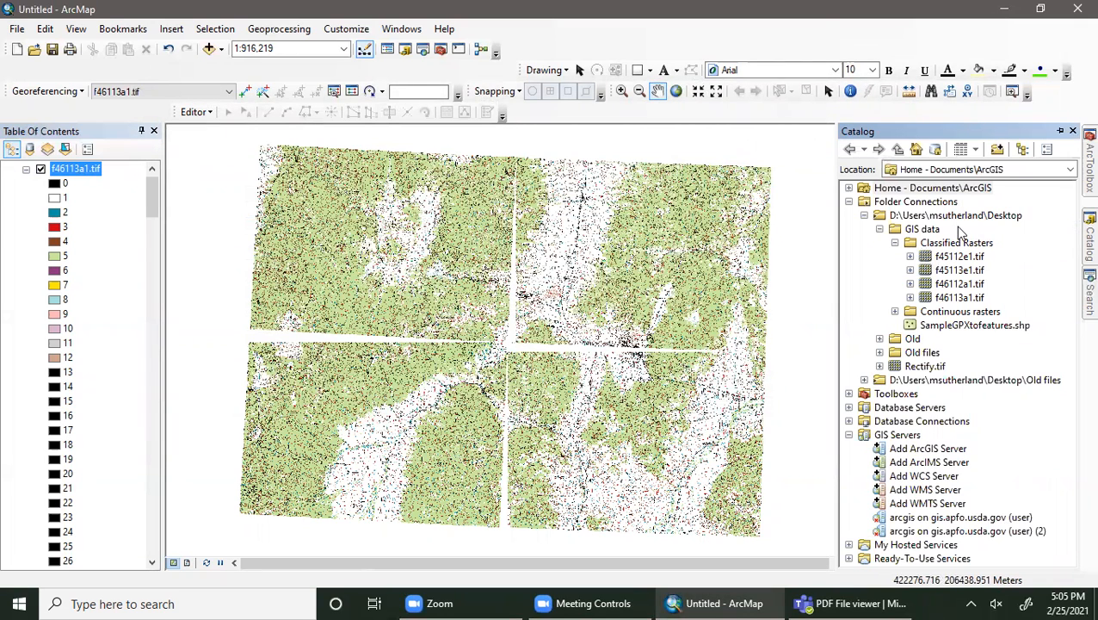
Step: Duplicate f45112e1.tif within the Classified Rasters folder in the Catalog
right_click(942, 258)
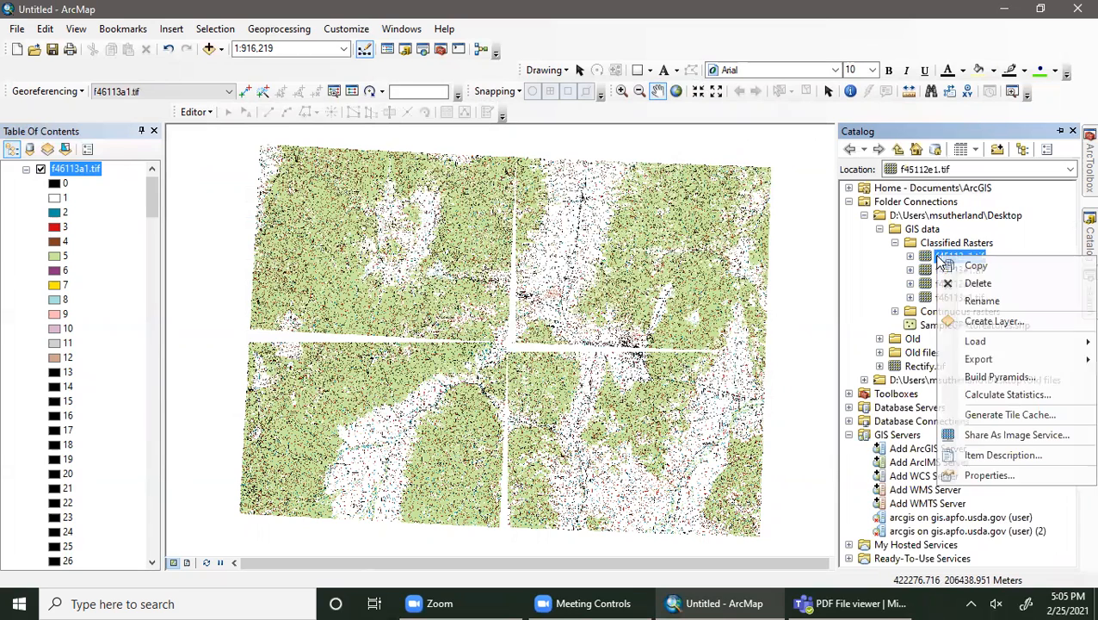
click(976, 266)
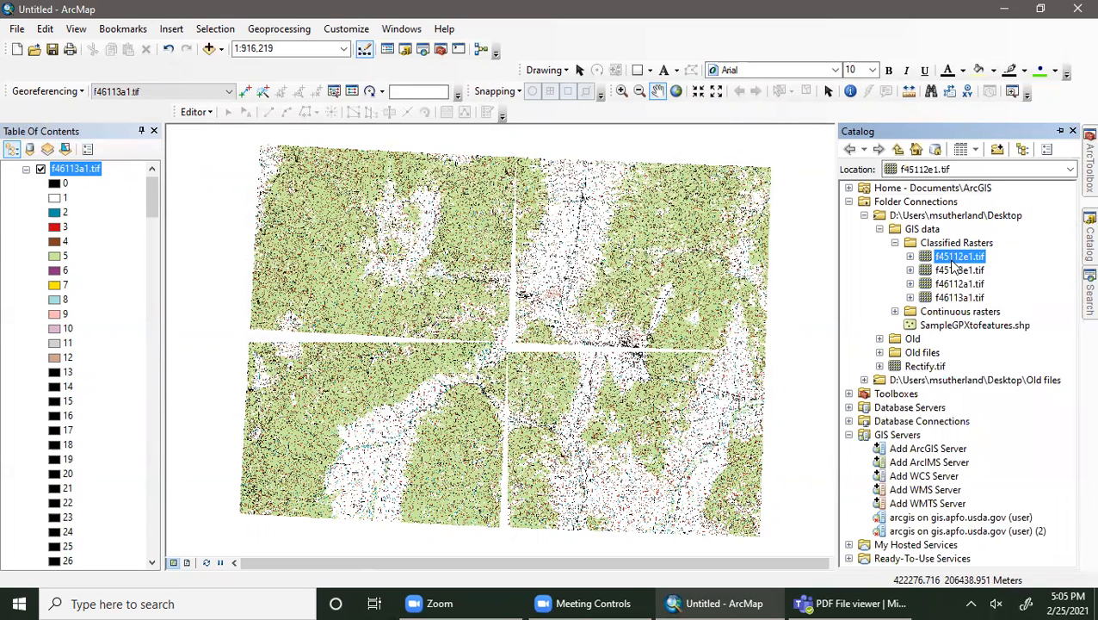
right_click(955, 244)
click(990, 270)
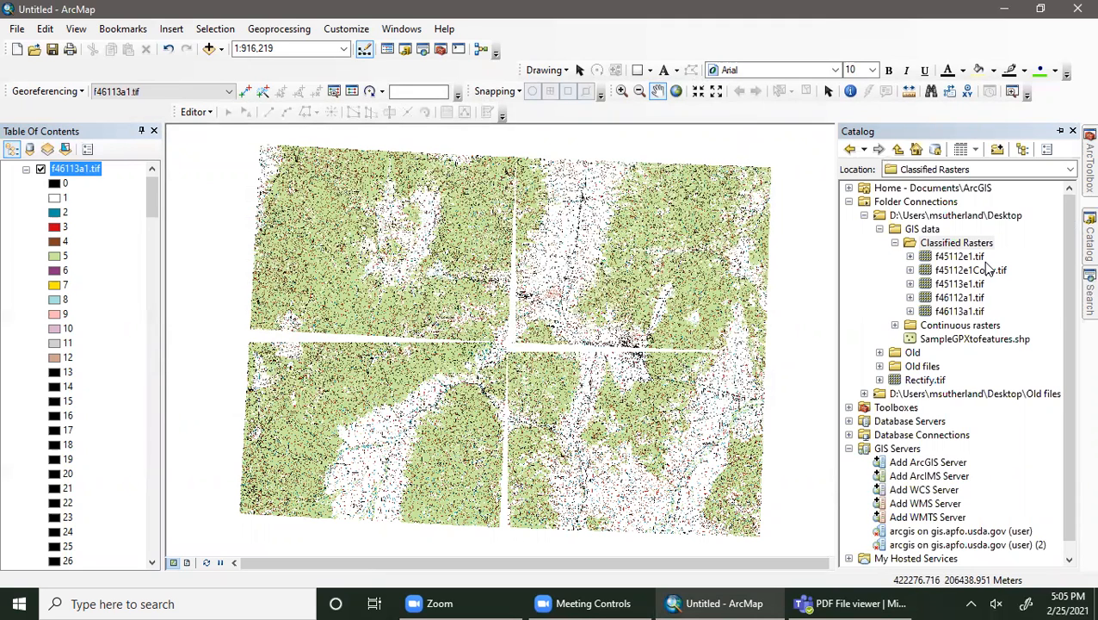
Step: Start the Mosaic tool with f45112e1.tif, f46113a1.tif, f46112a1.tif and f45113e1.tif as input rasters, leaving out f45112e1Copy.tif
click(1086, 163)
double_click(935, 336)
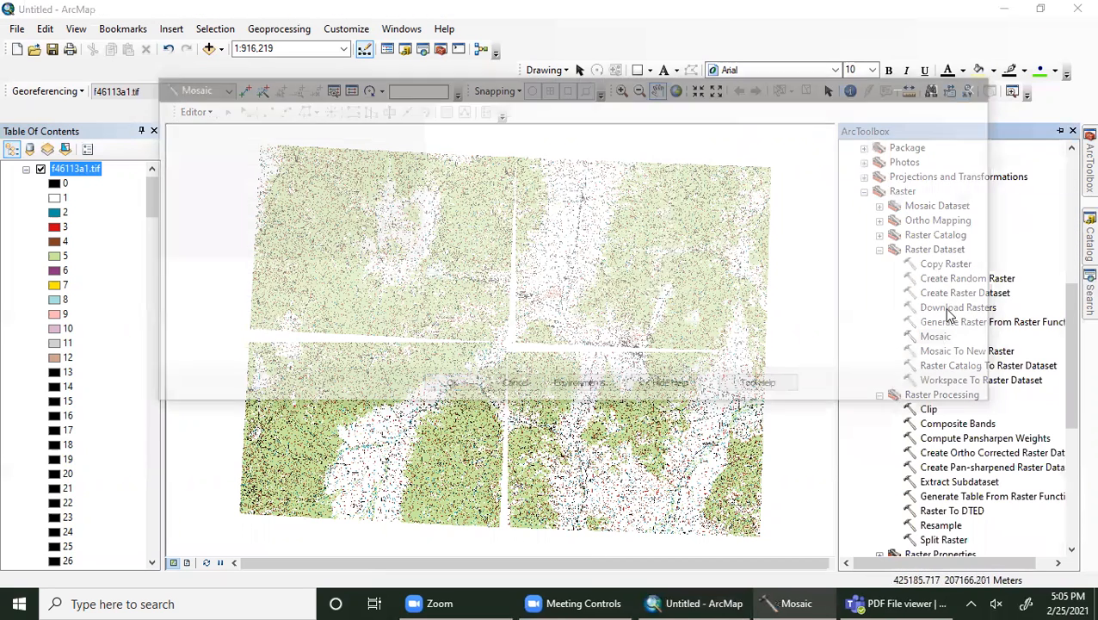
click(652, 132)
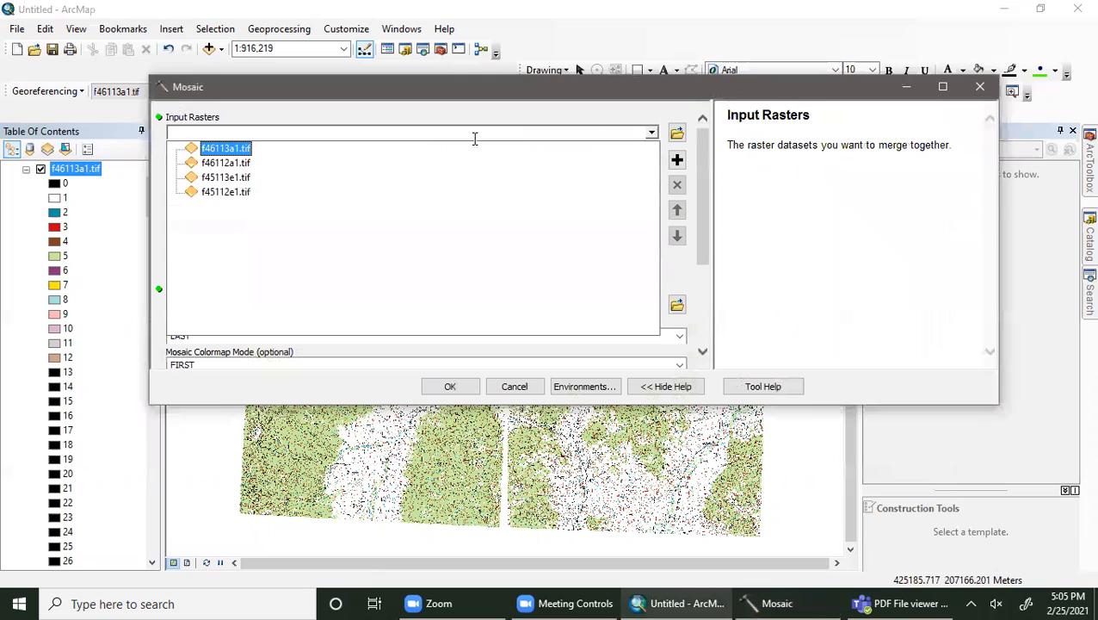
click(677, 160)
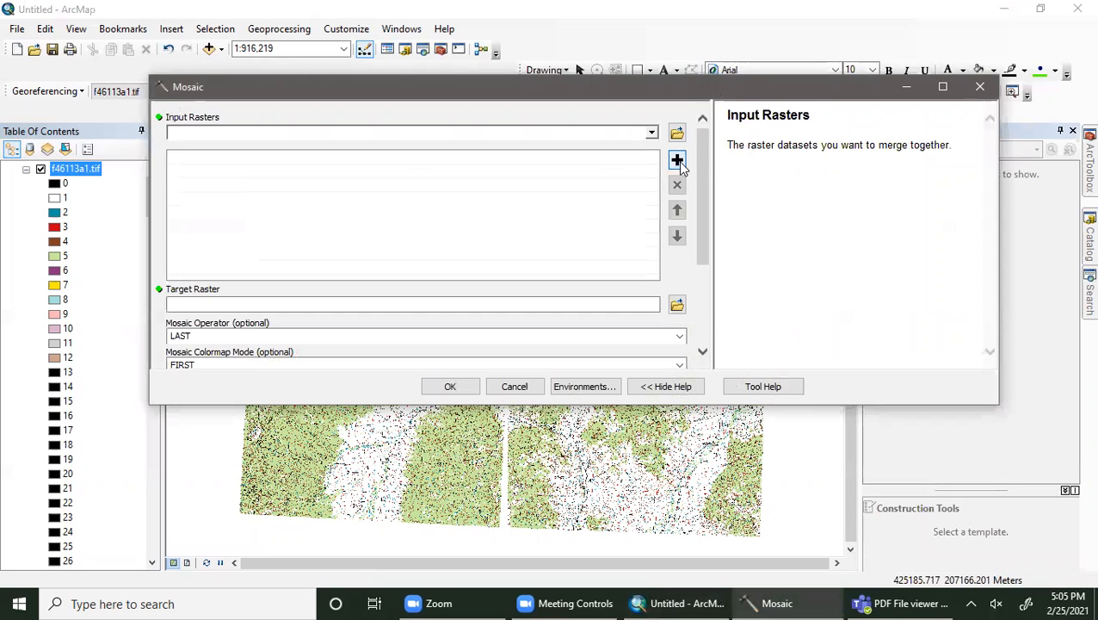
click(676, 132)
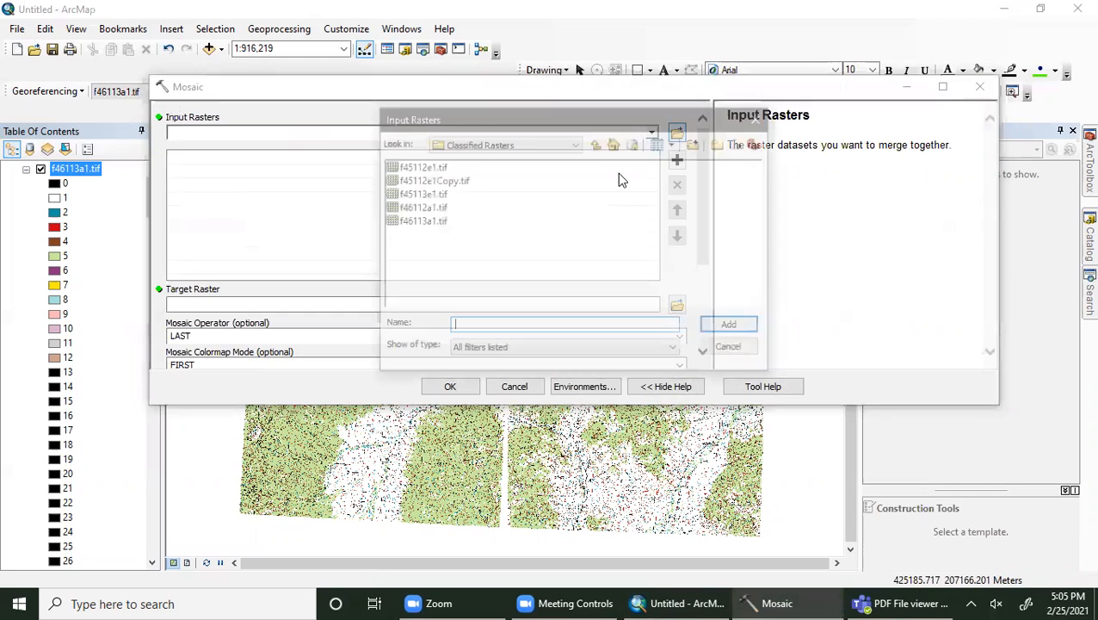
drag(493, 226, 412, 163)
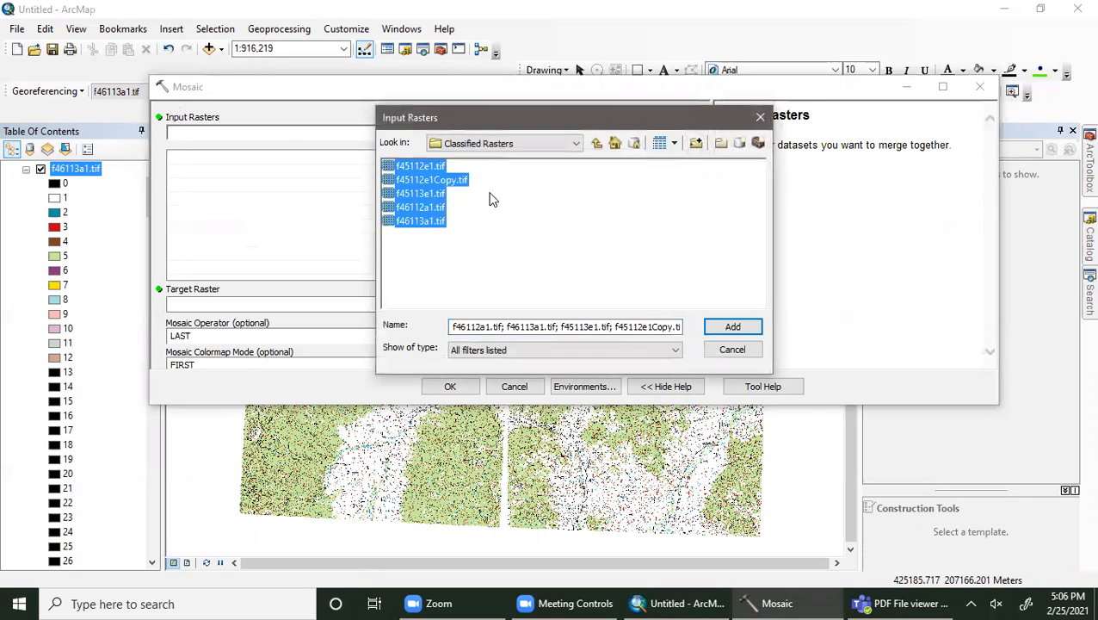
click(456, 181)
click(441, 166)
ctrl+click(437, 195)
ctrl+click(437, 196)
ctrl+click(435, 221)
ctrl+click(437, 208)
ctrl+click(437, 194)
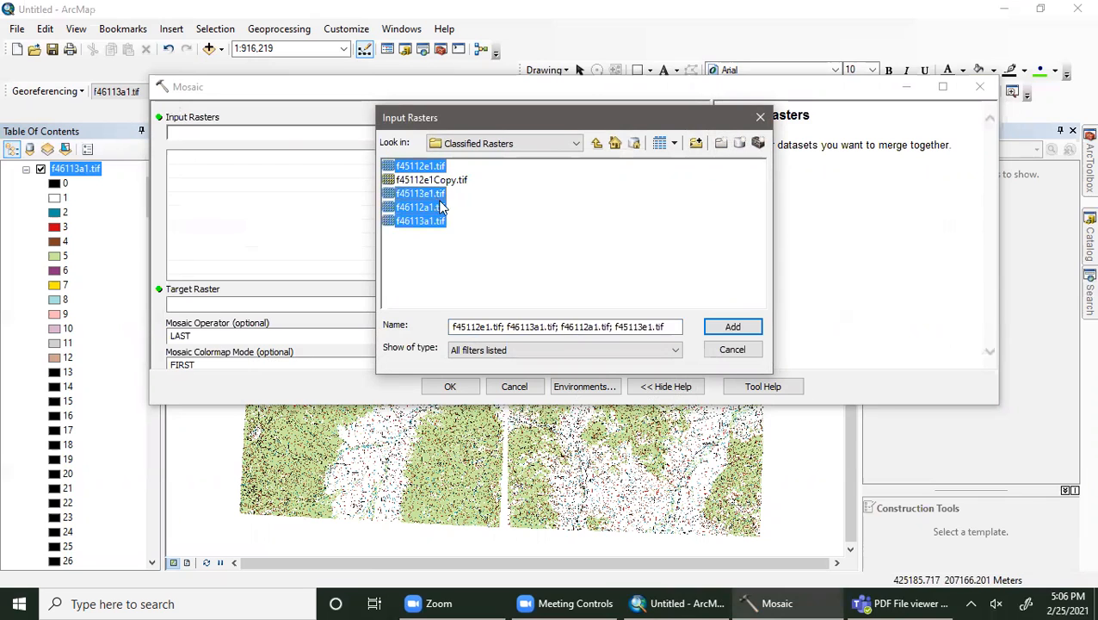
click(745, 320)
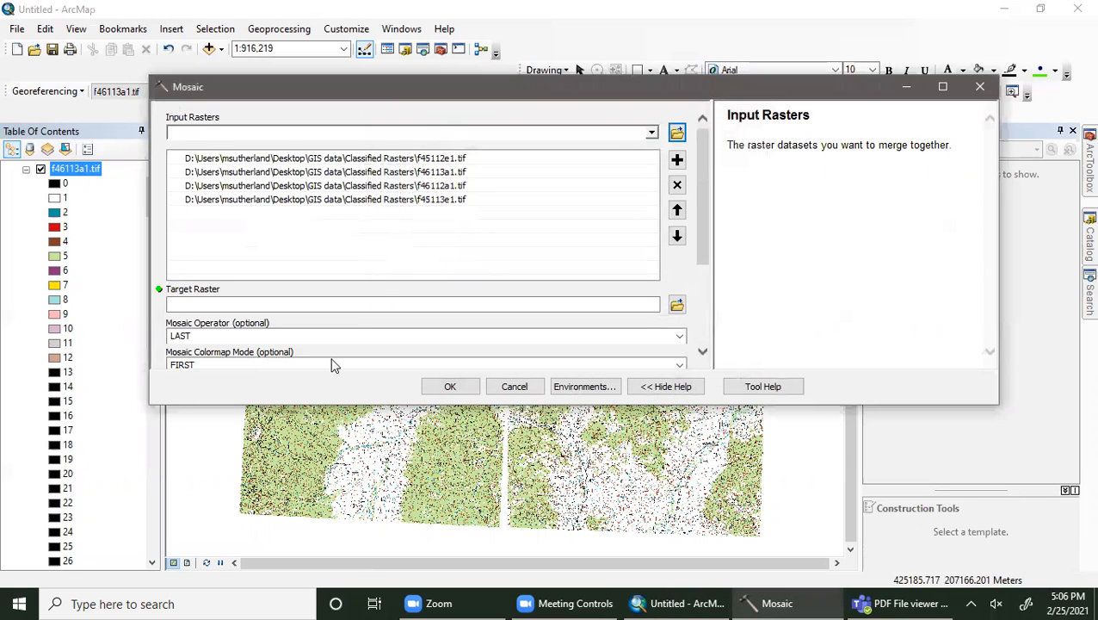
click(676, 304)
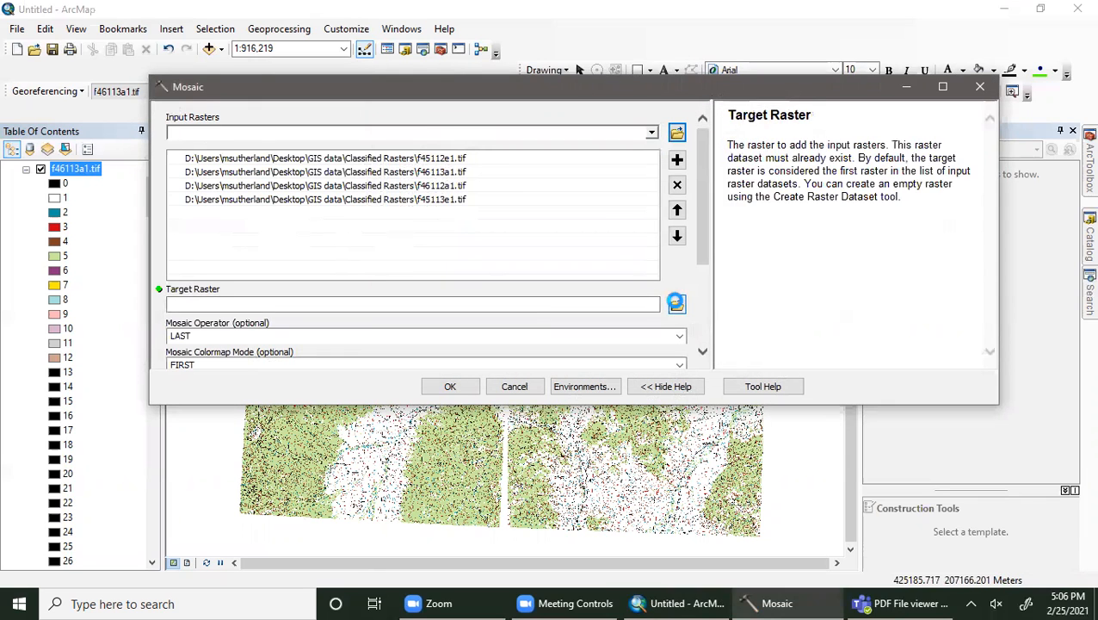
click(430, 180)
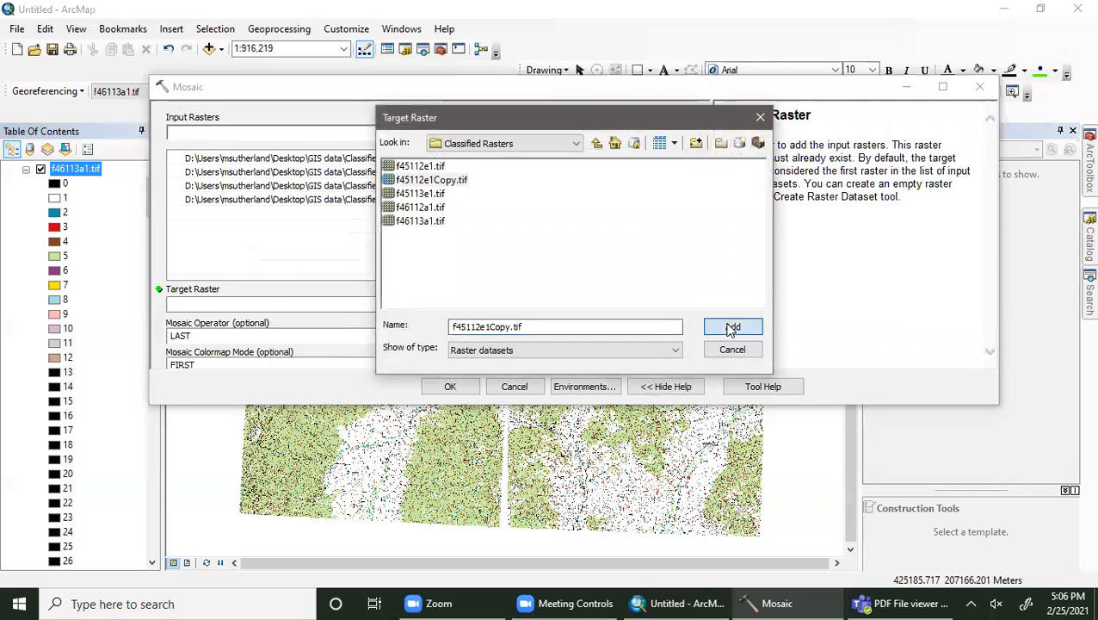
click(733, 326)
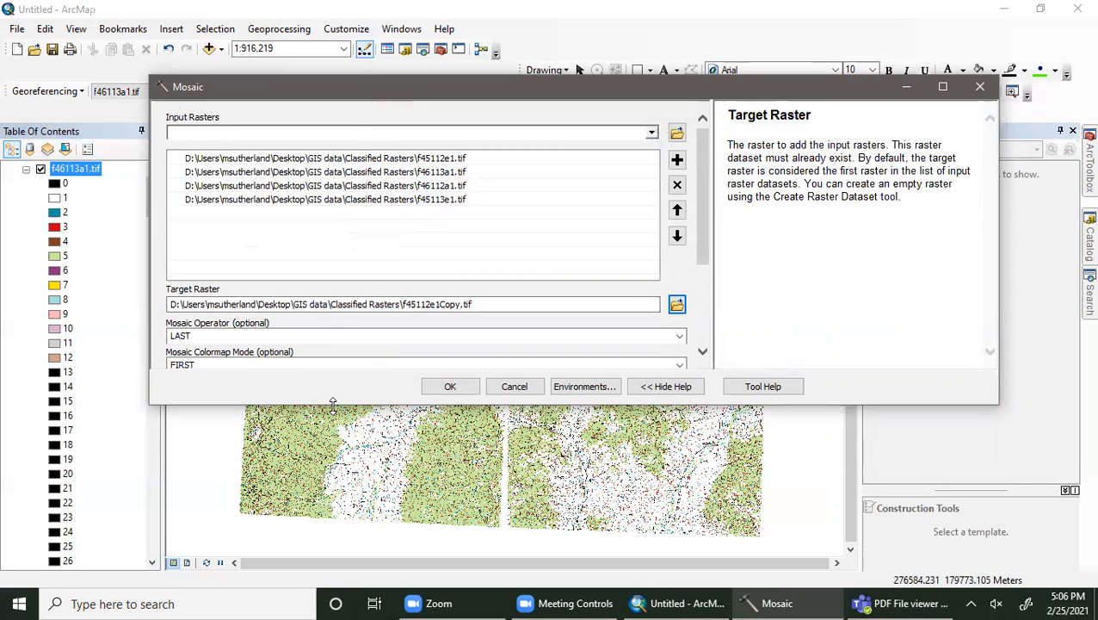
drag(332, 405, 327, 530)
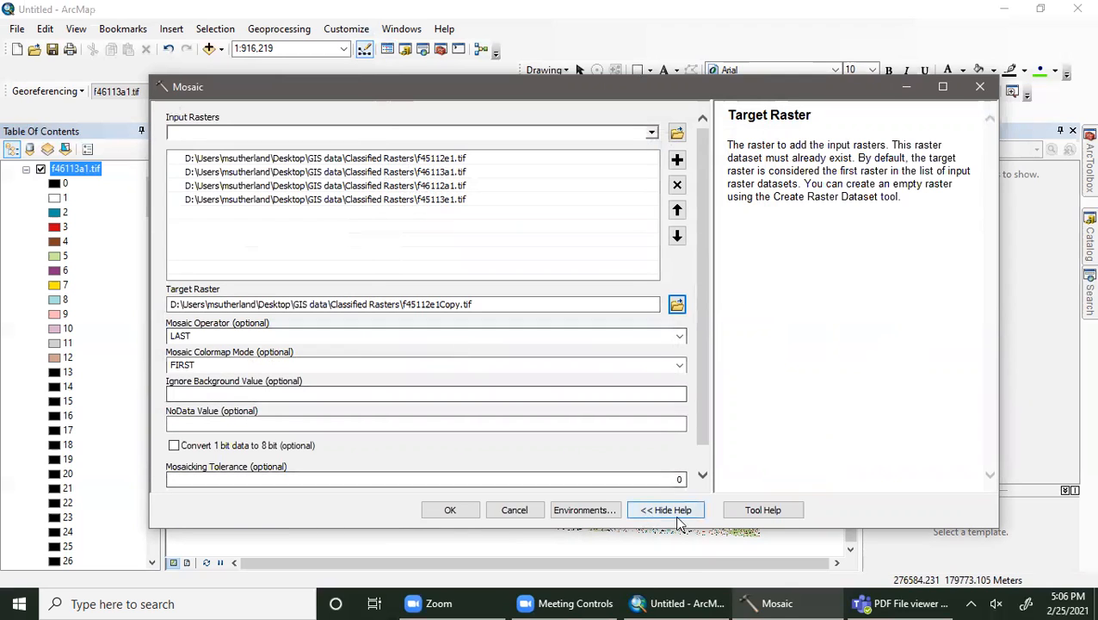
click(449, 335)
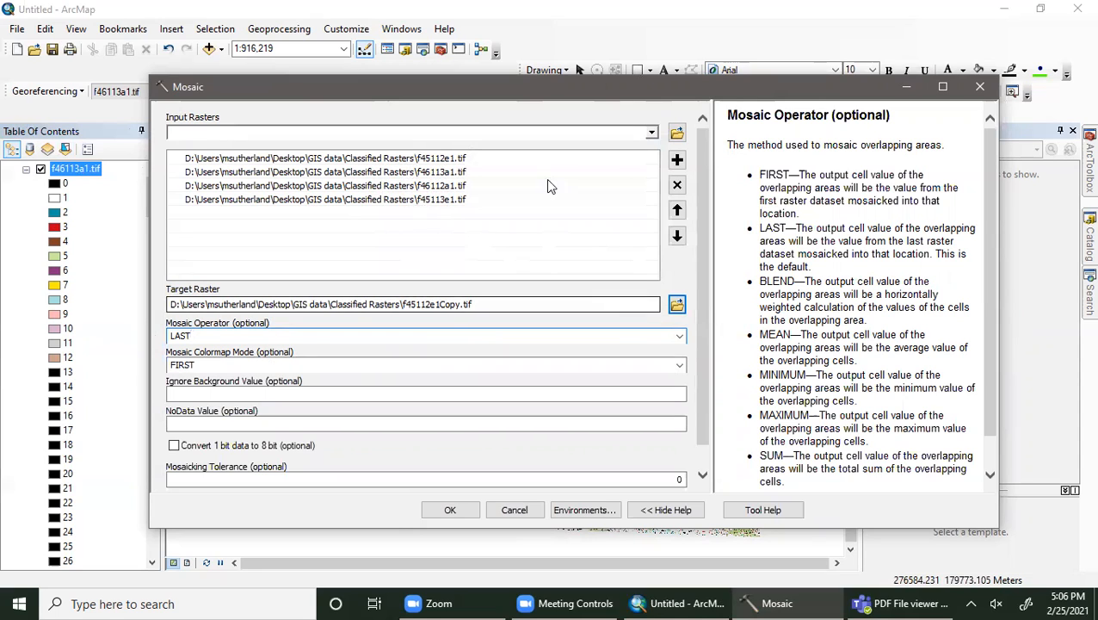
click(980, 87)
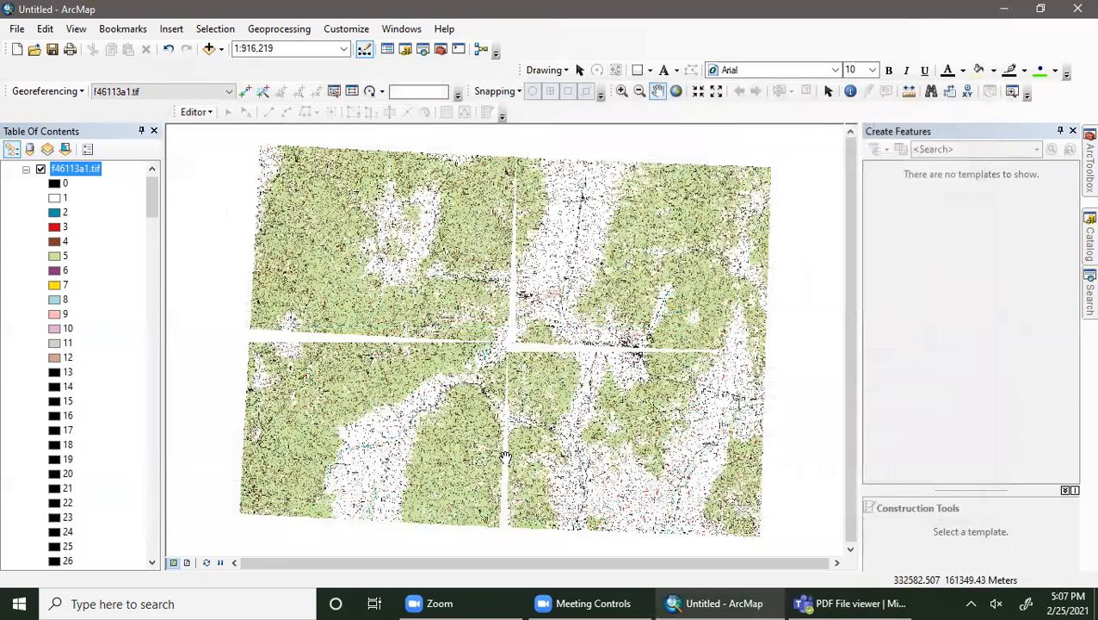
click(40, 171)
click(40, 171)
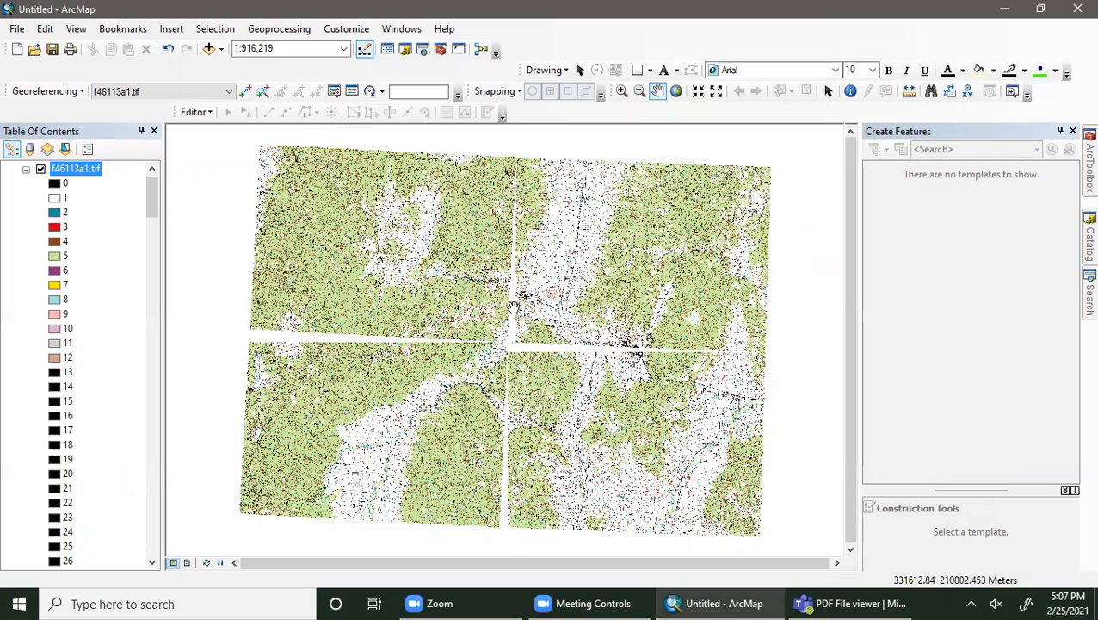
Step: Start the Mosaic tool with f45112e1.tif, f45113e1.tif, f46113a1.tif and f46112a1.tif from Classified Rasters as input rasters
click(1088, 159)
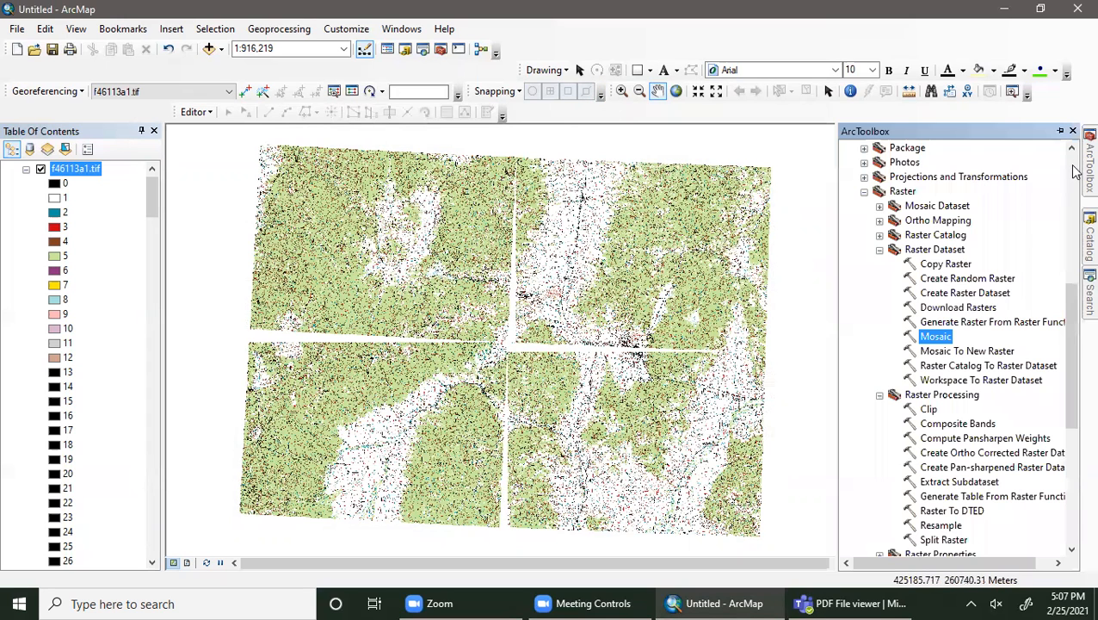
double_click(933, 337)
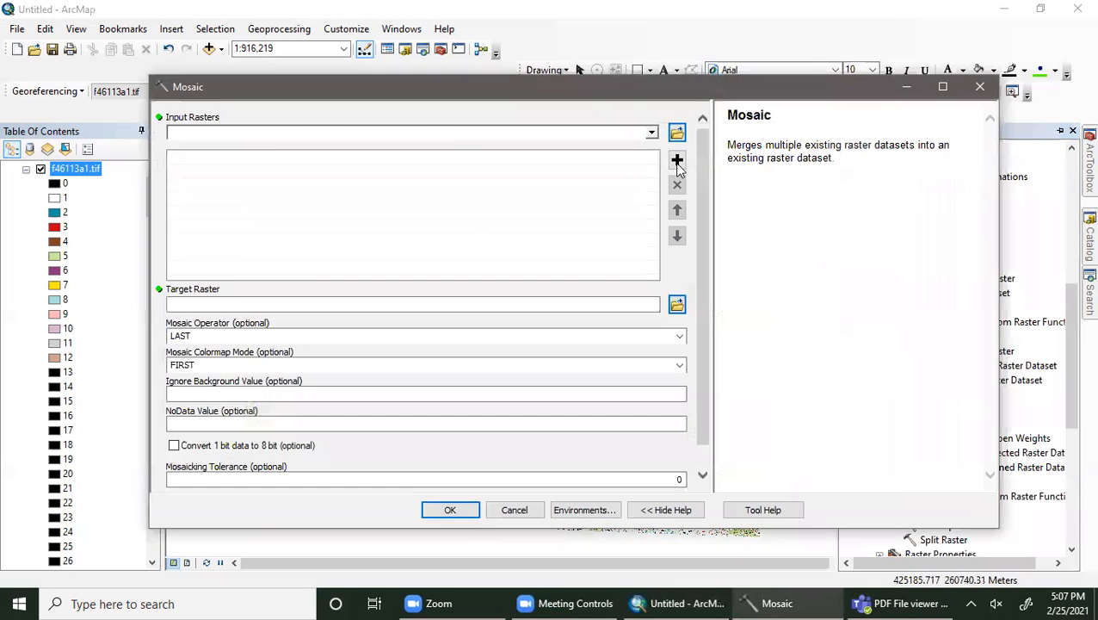
click(677, 161)
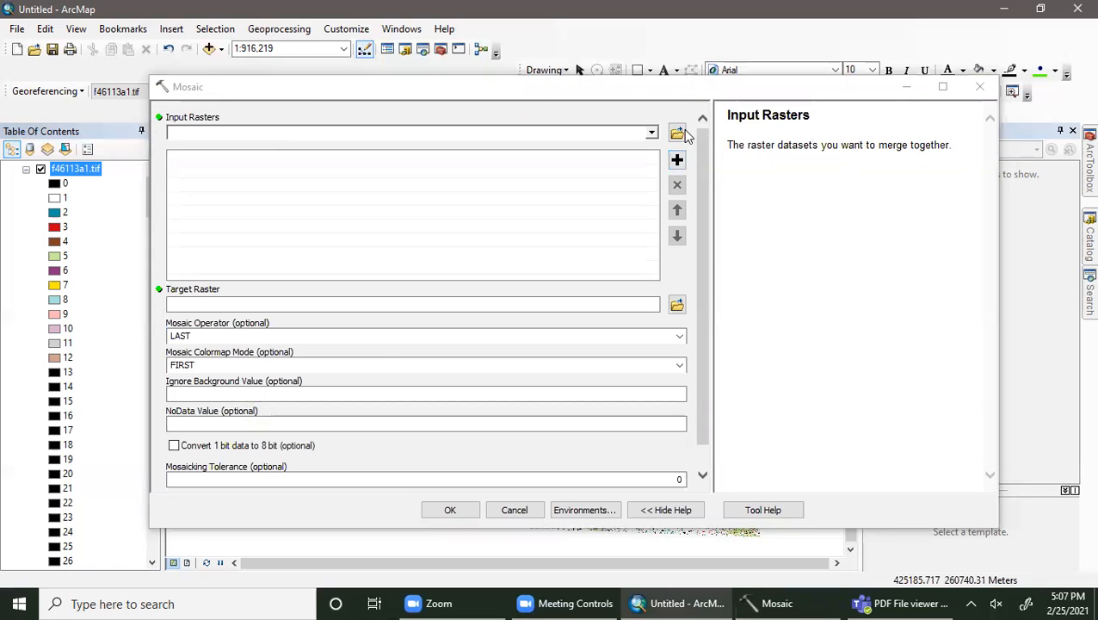
click(676, 133)
click(434, 228)
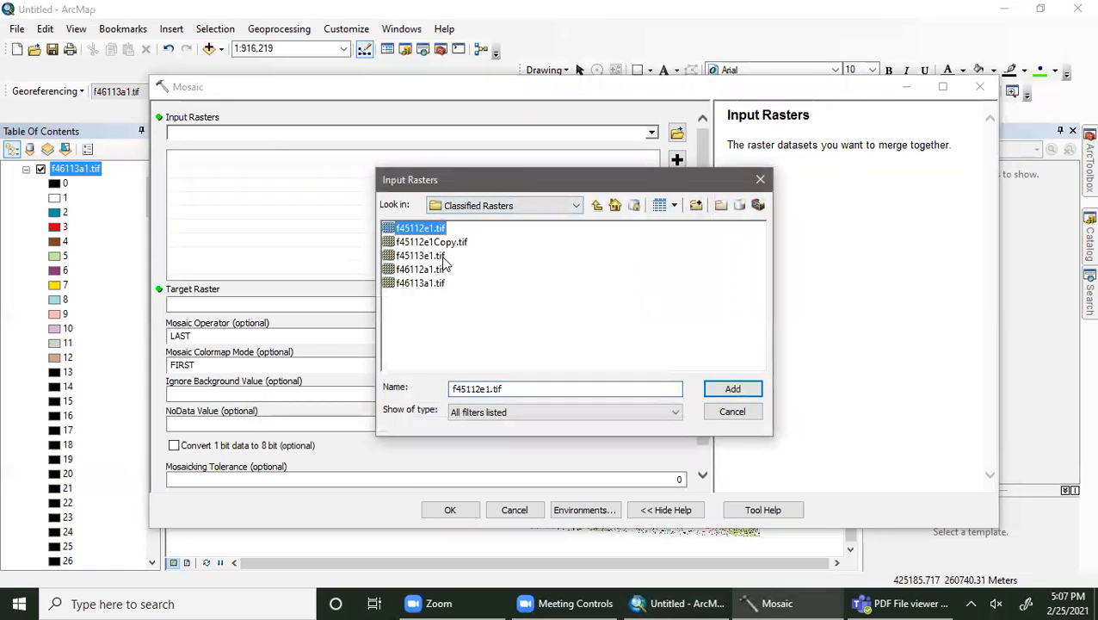
ctrl+click(441, 255)
ctrl+click(439, 283)
ctrl+click(434, 270)
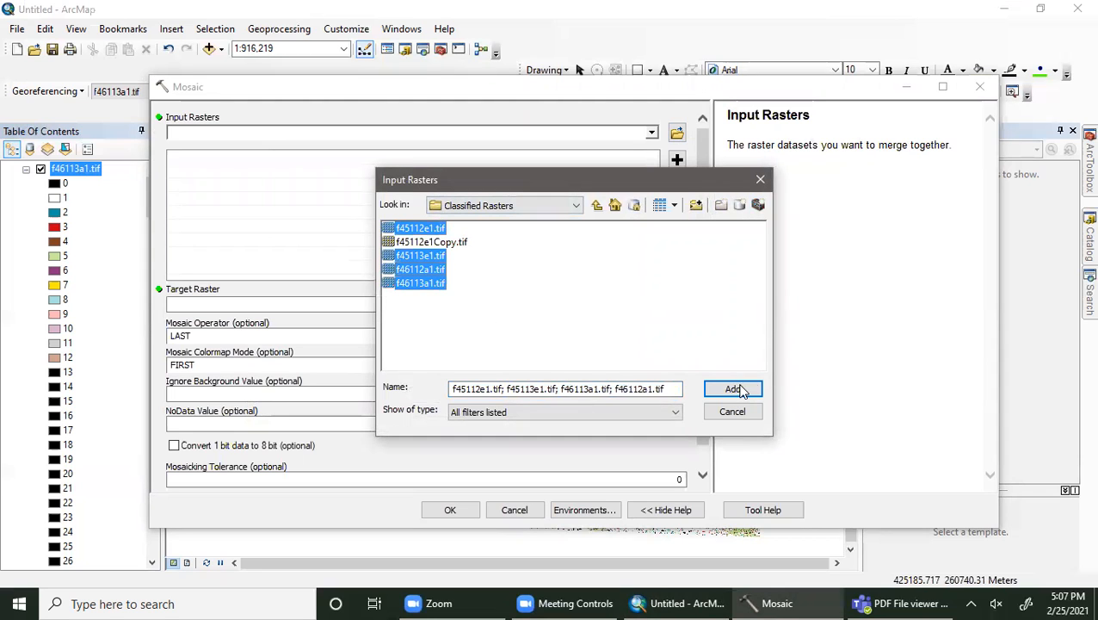
click(732, 389)
Step: Use f45112e1Copy.tif from the Classified Rasters folder as the target raster of the mosaic
click(677, 306)
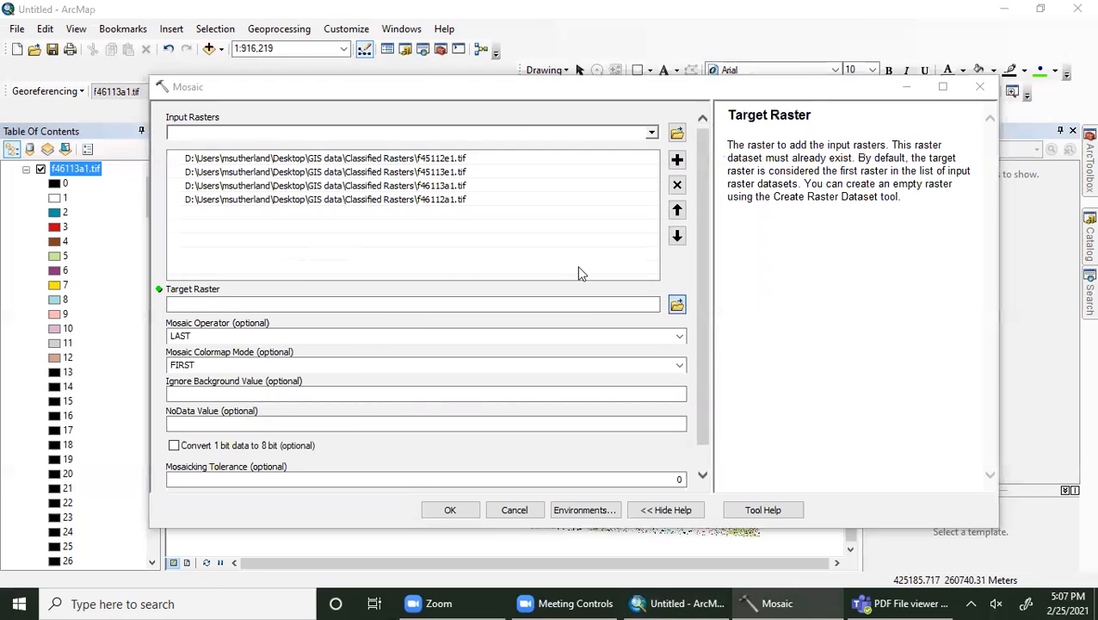
click(430, 242)
click(732, 389)
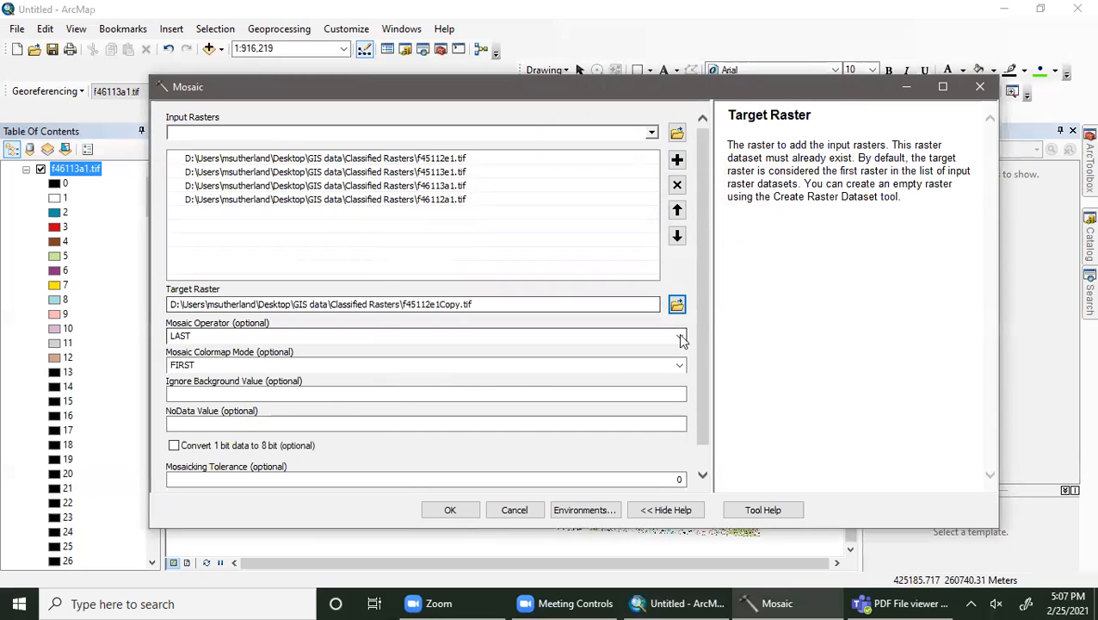
Step: Set the mosaic operator to MAXIMUM and the mosaic colormap mode to MATCH
click(679, 335)
click(624, 338)
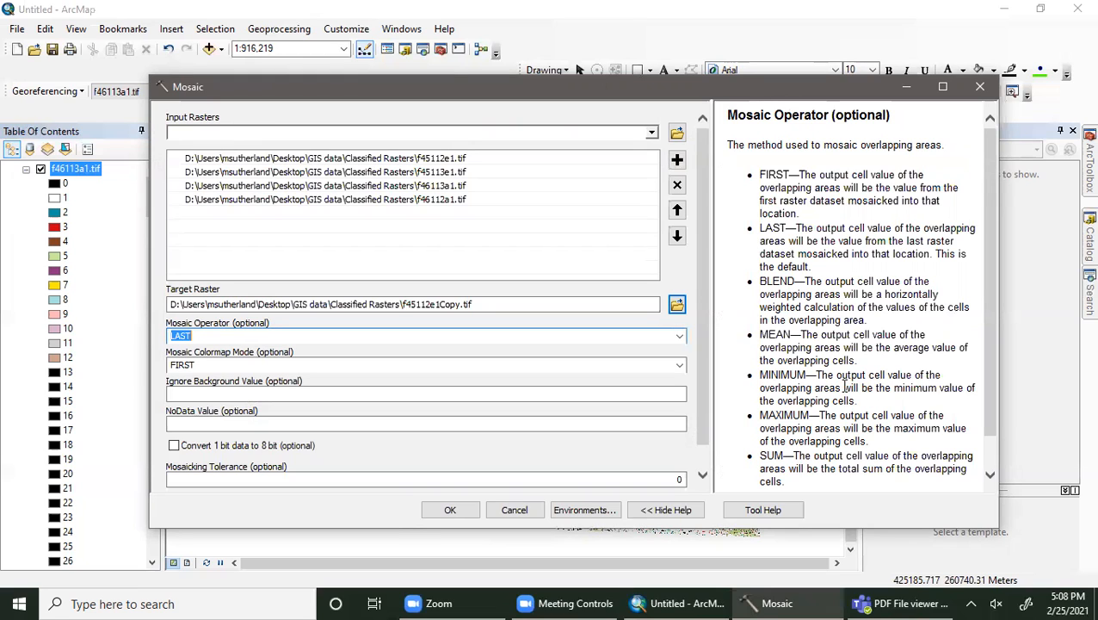
click(169, 370)
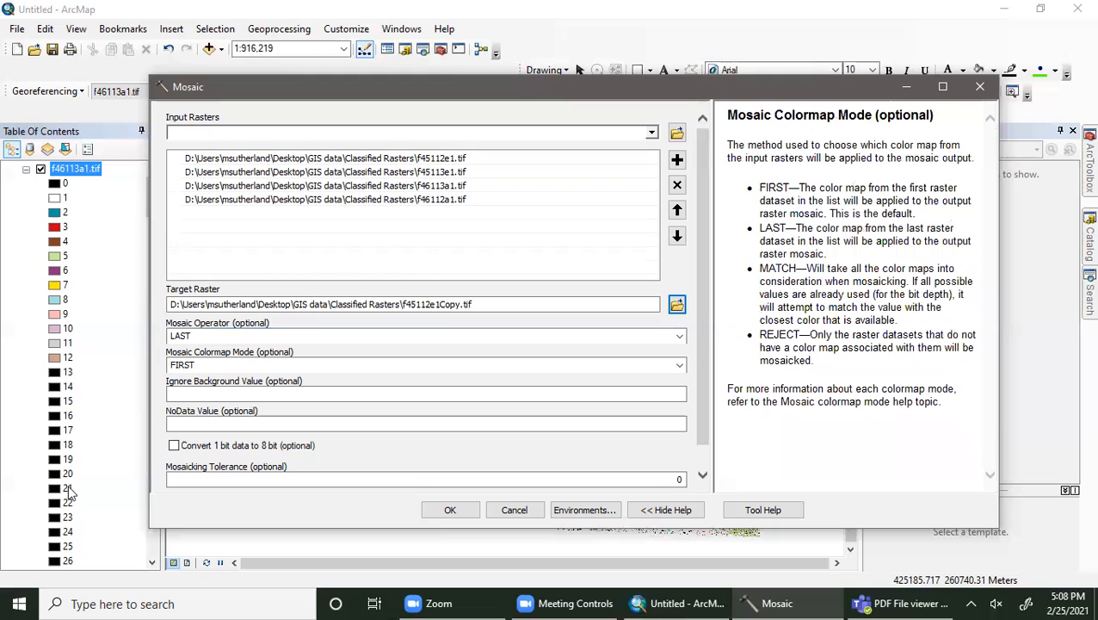
click(680, 335)
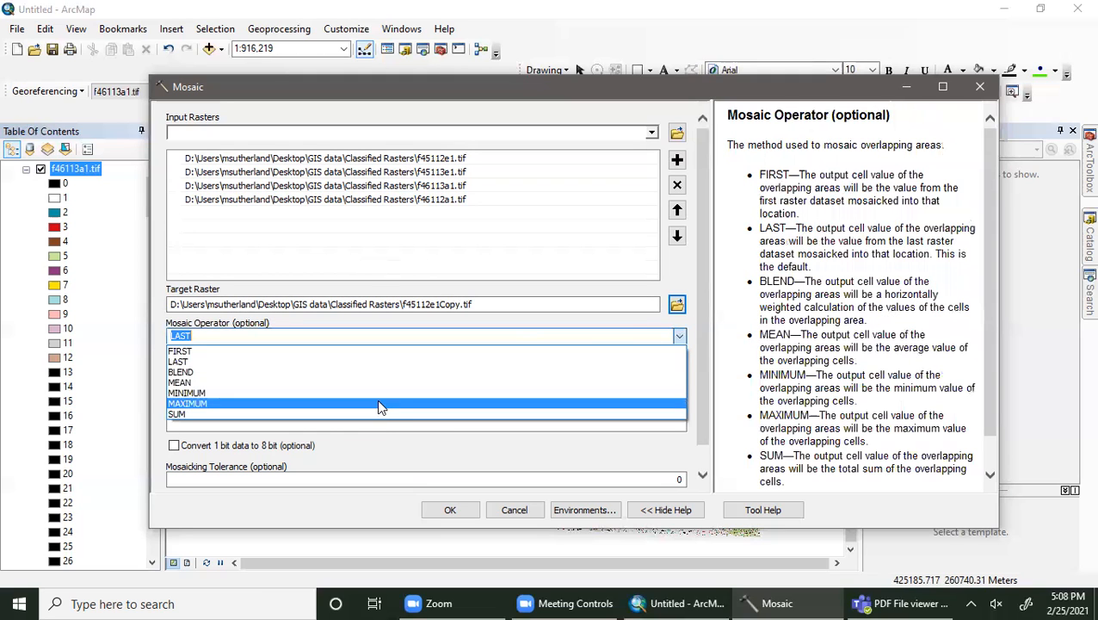
click(377, 402)
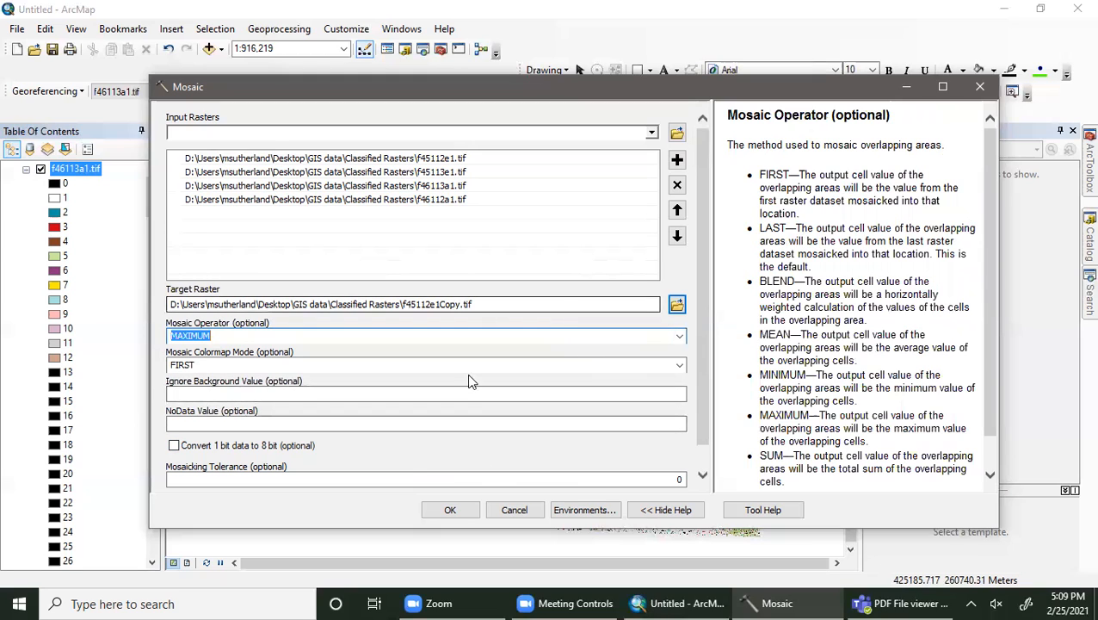
click(664, 365)
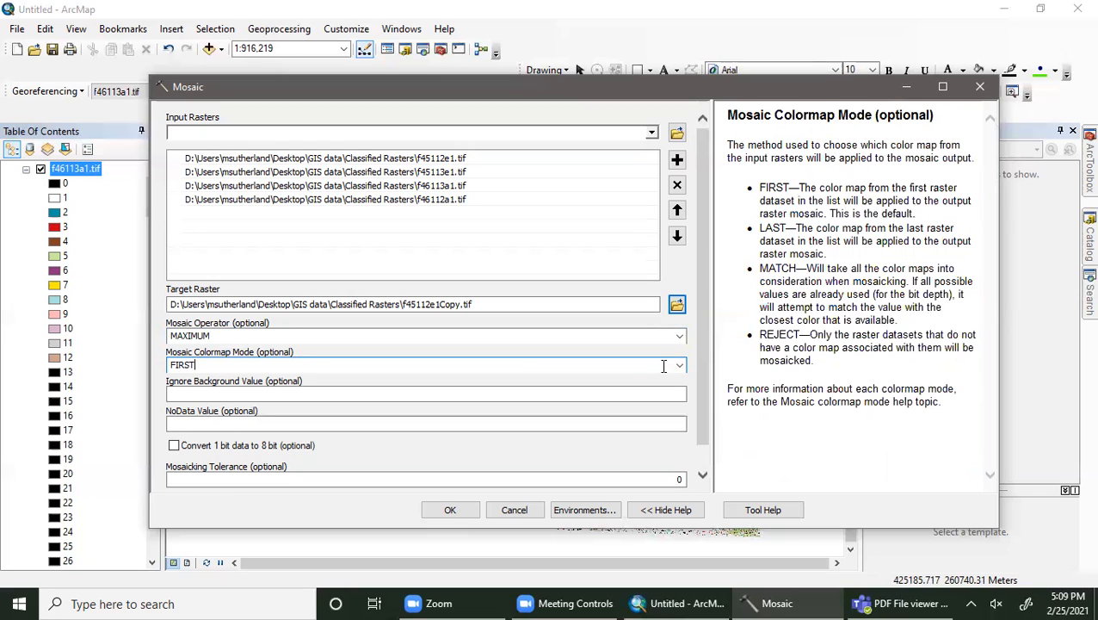
click(679, 365)
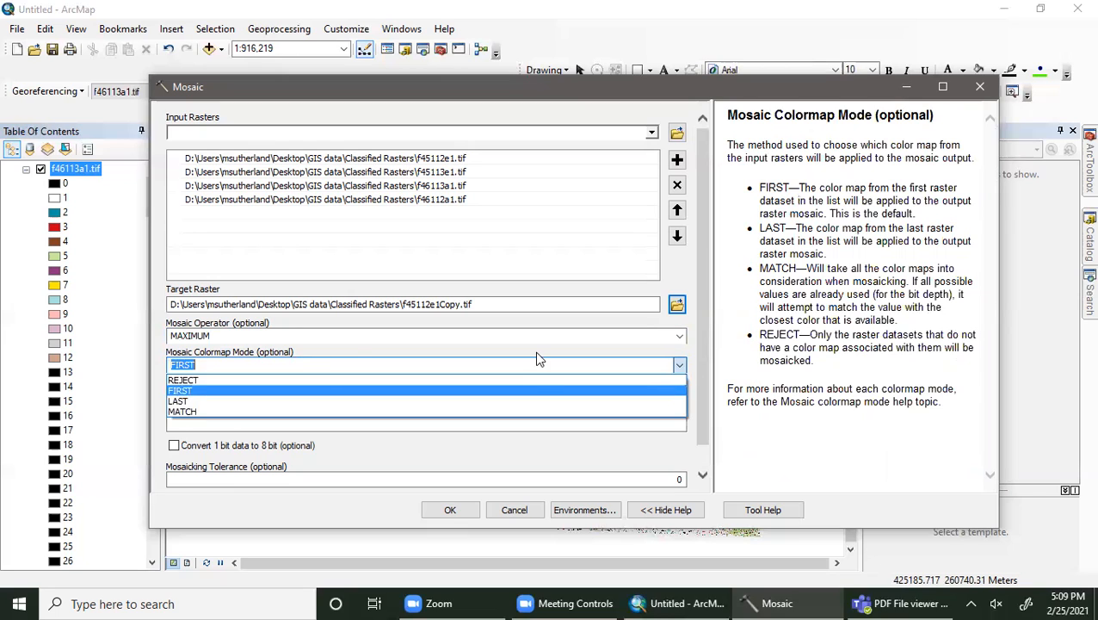
click(252, 411)
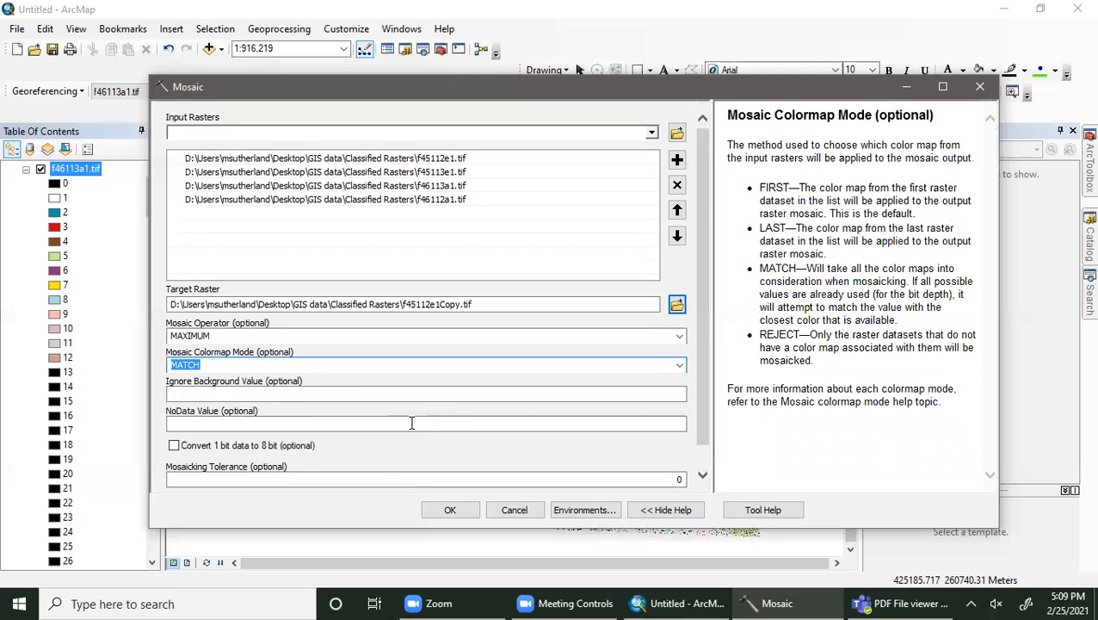
Step: Enter 1 as the background value to ignore and run the Mosaic tool
click(469, 394)
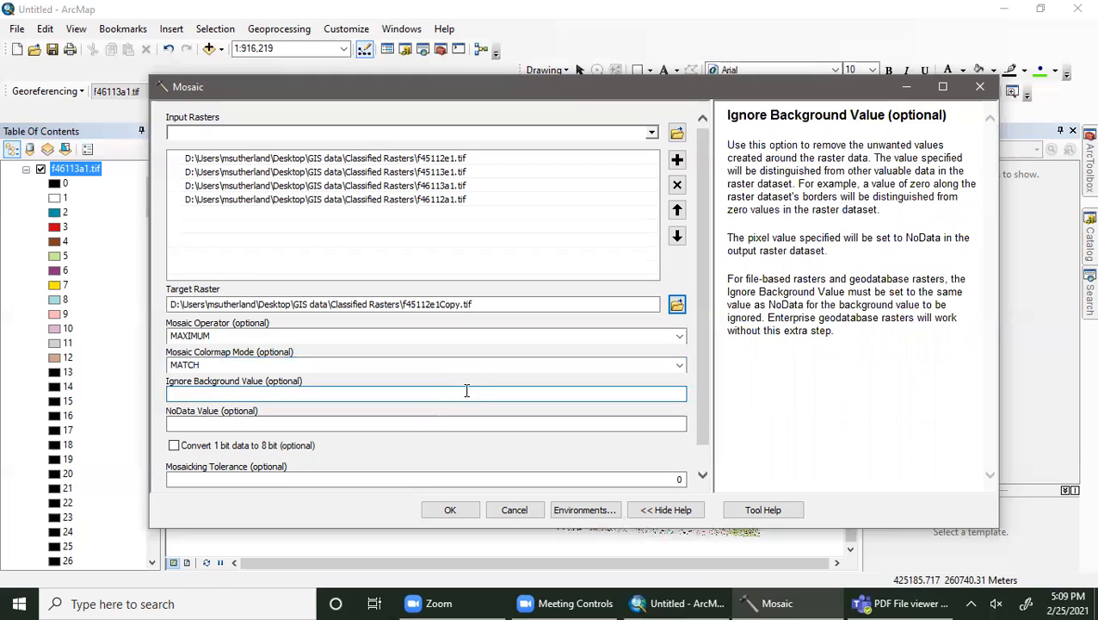
text(1)
scroll(469, 418, down, 1)
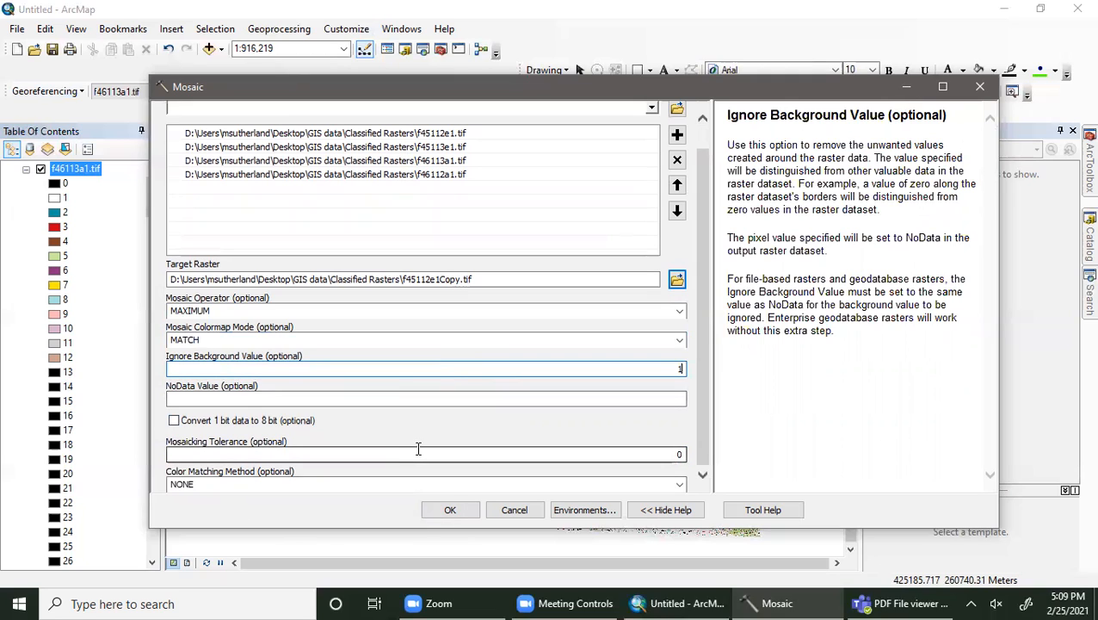
click(448, 509)
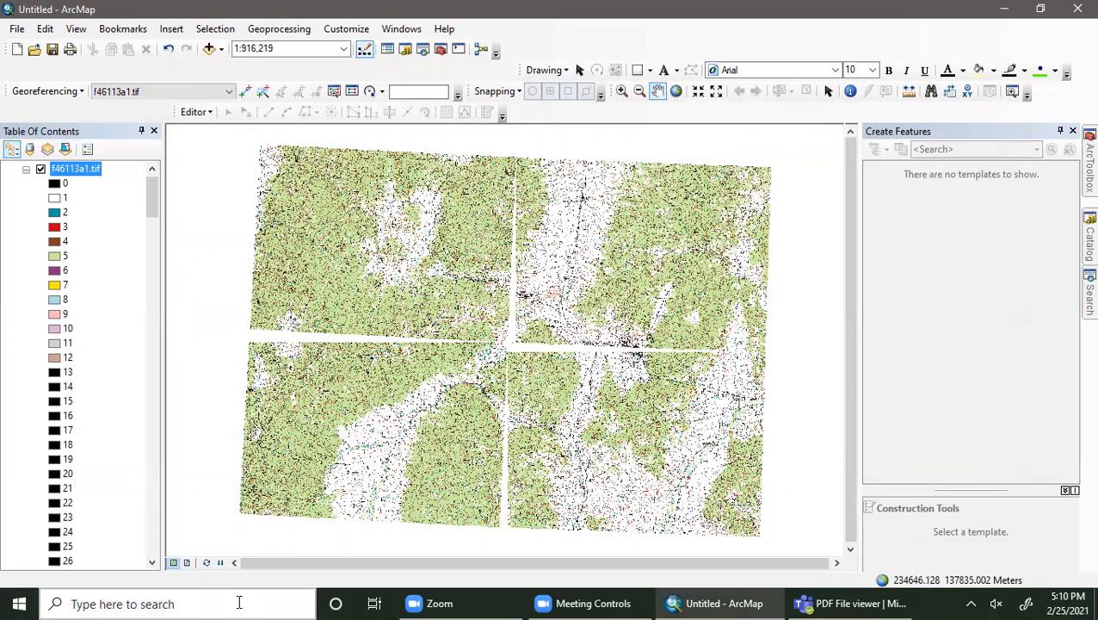
Step: Launch a second ArcMap session with a blank map
click(718, 601)
right_click(711, 599)
click(689, 534)
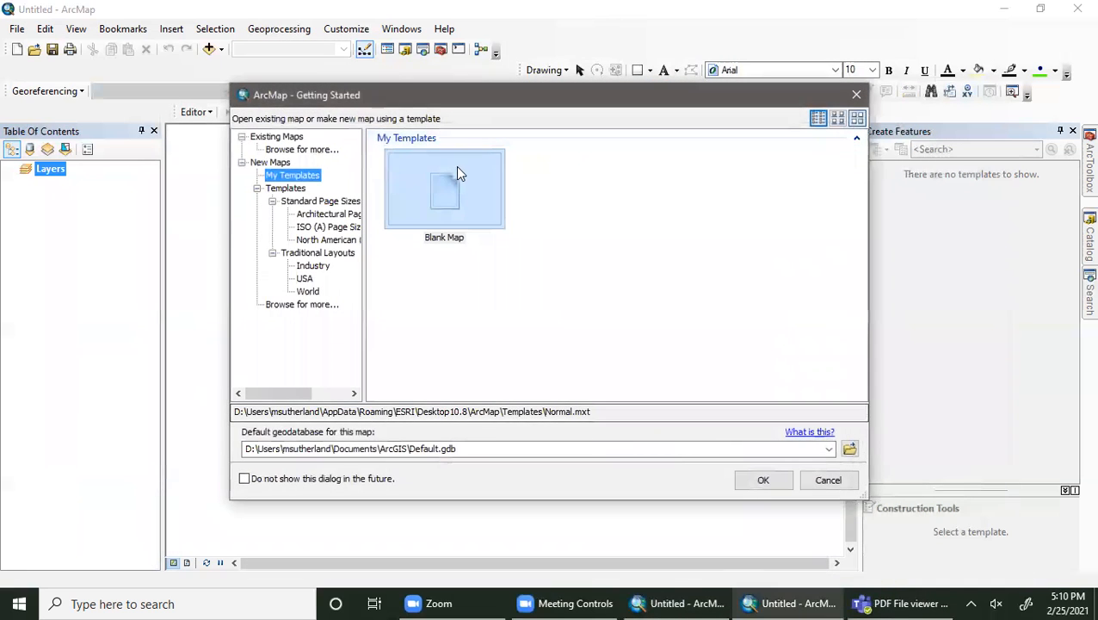
double_click(456, 171)
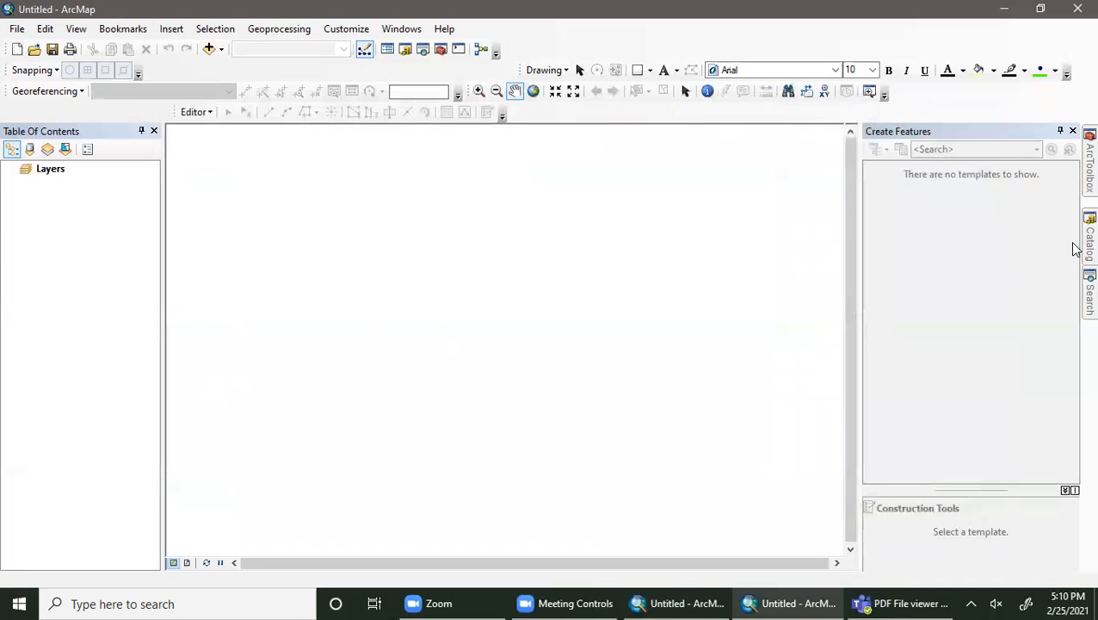
Step: Browse the Catalog to the Continuous rasters folder inside GIS data on the Desktop connection and expand it
mouse_move(1082, 245)
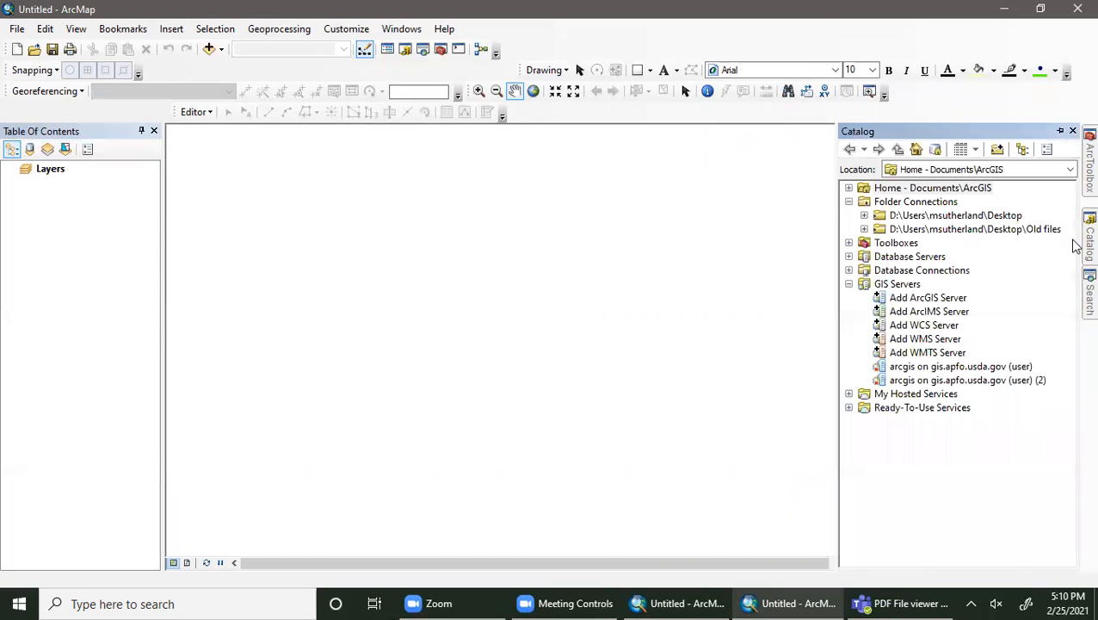
click(863, 215)
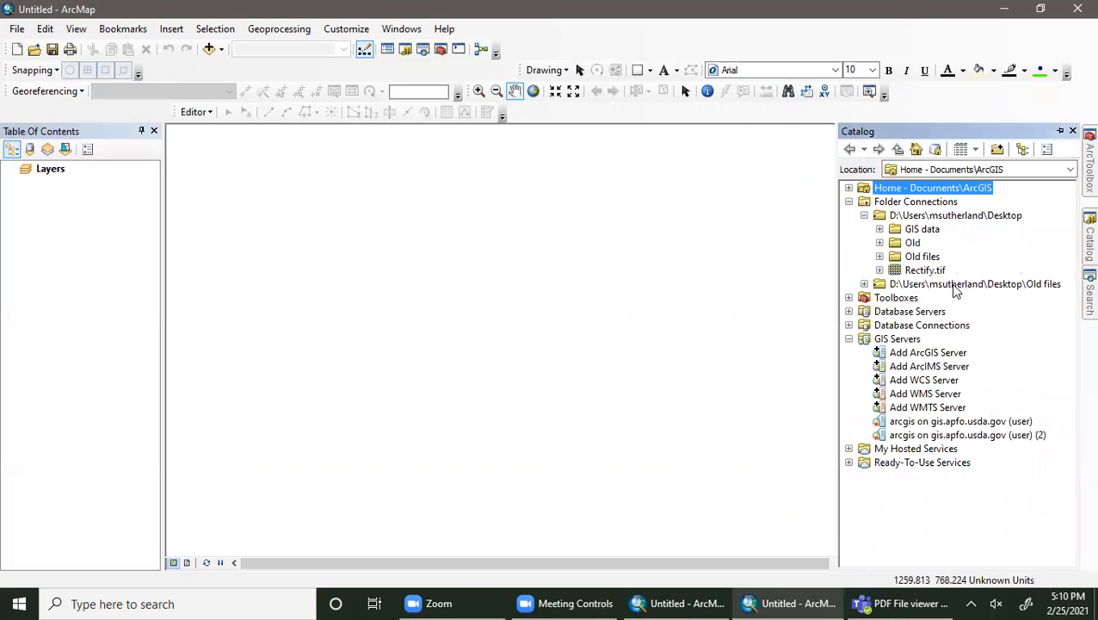
click(878, 229)
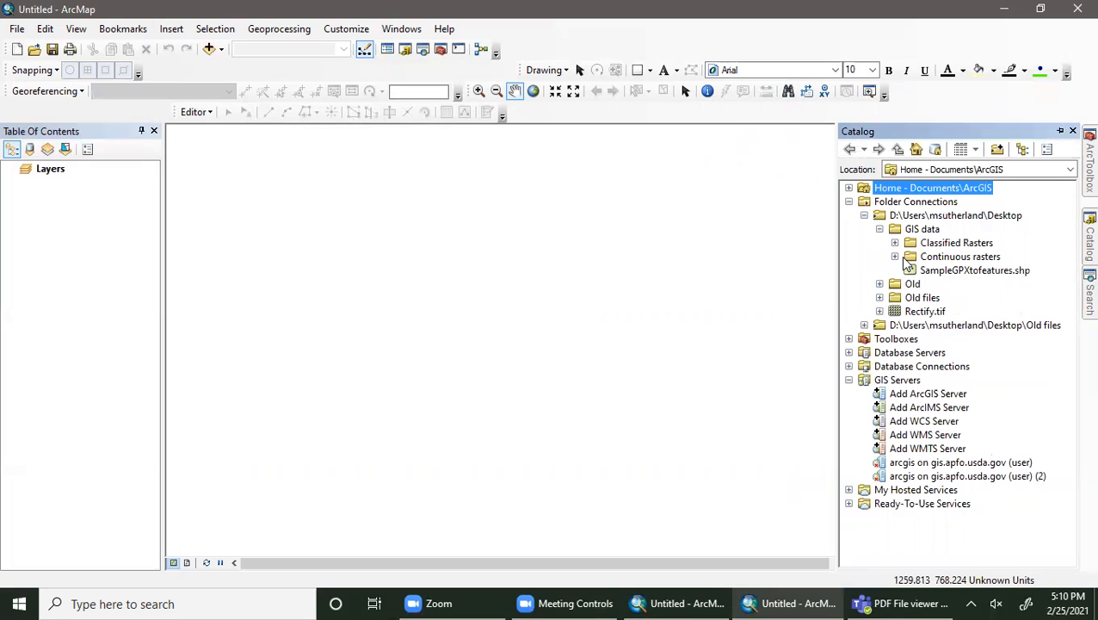
click(895, 256)
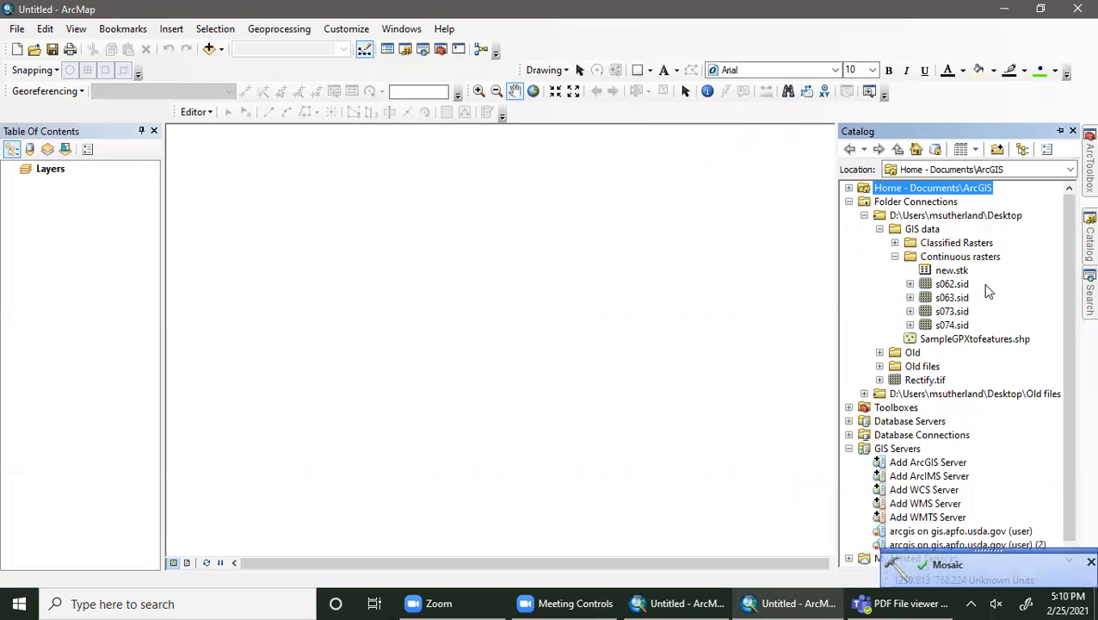
Step: Return to the first ArcMap session and hide the layers f46113a1.tif, f46112a1.tif, f45113e1.tif and f45112e1.tif, leaving only f45112e1Copy.tif displayed
click(684, 604)
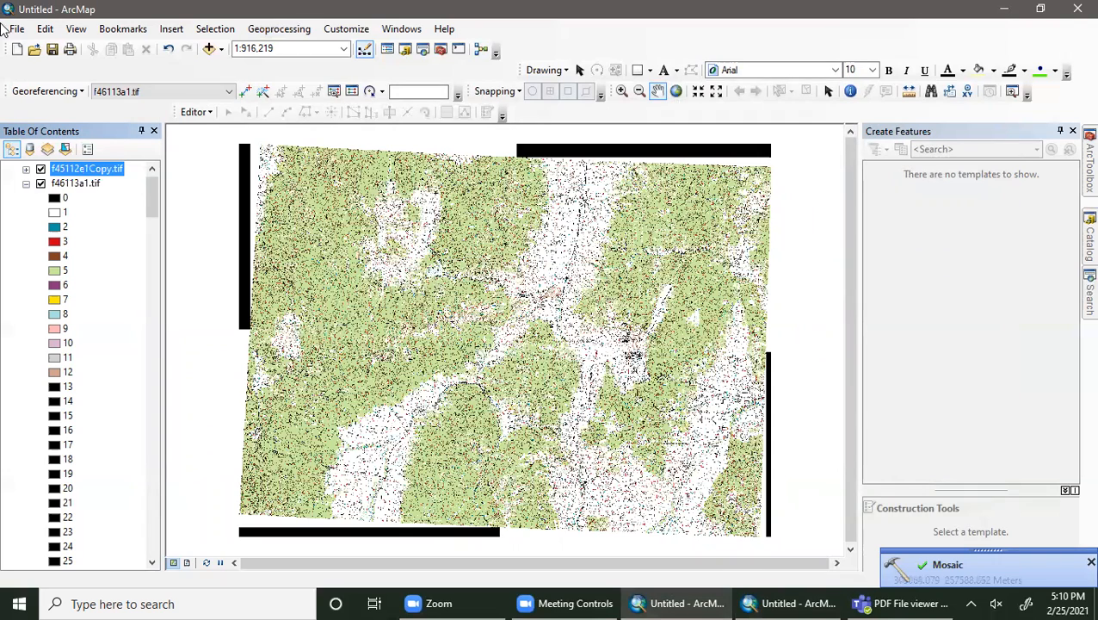
click(26, 184)
click(41, 197)
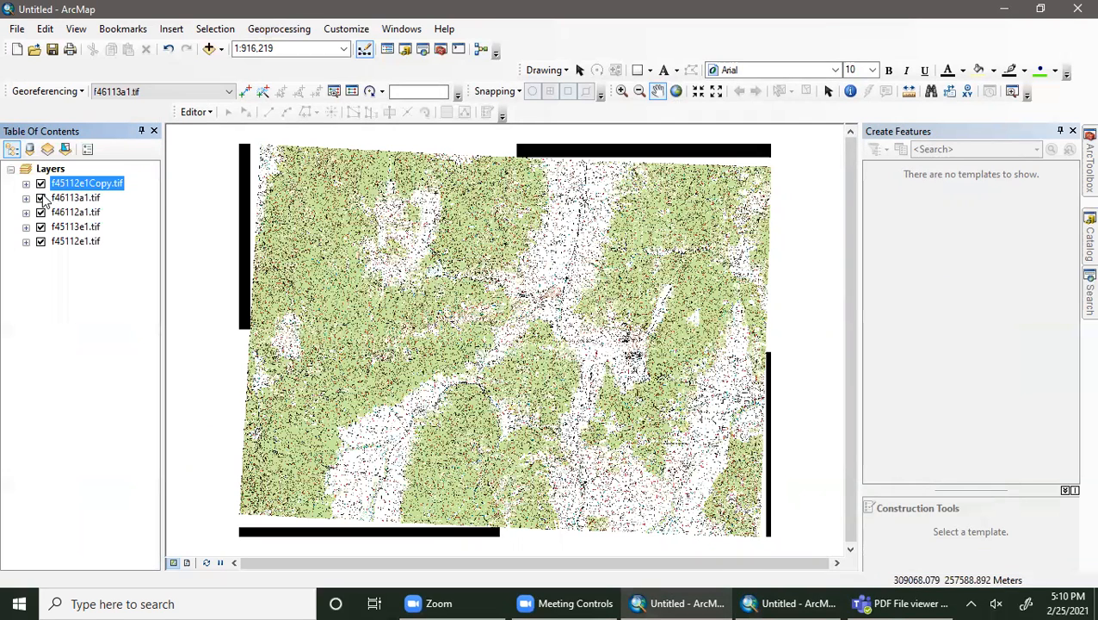
click(41, 211)
click(41, 226)
click(40, 241)
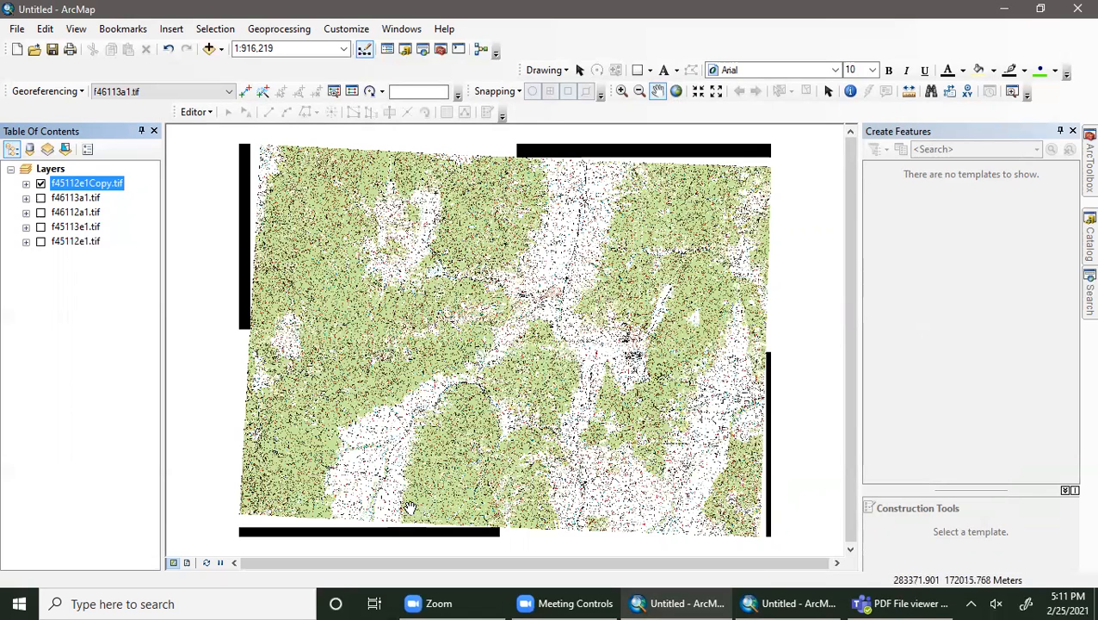
Step: Add Silver_Bow_County.shp to the map from the GIS data folder inside Old\More GIS data on the Desktop connection
click(1082, 243)
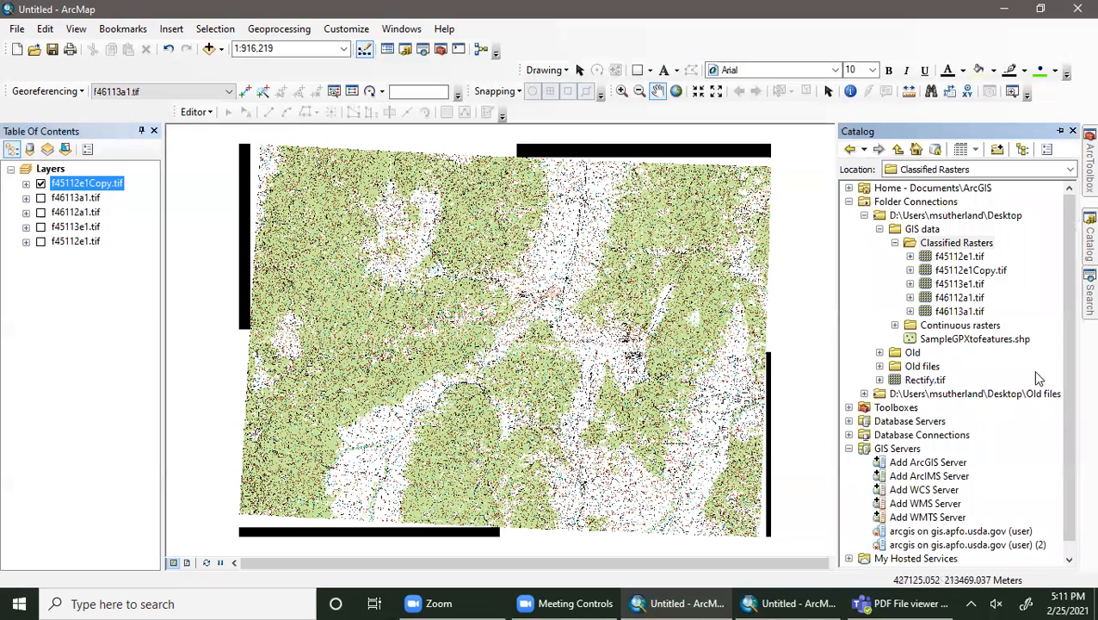
click(881, 353)
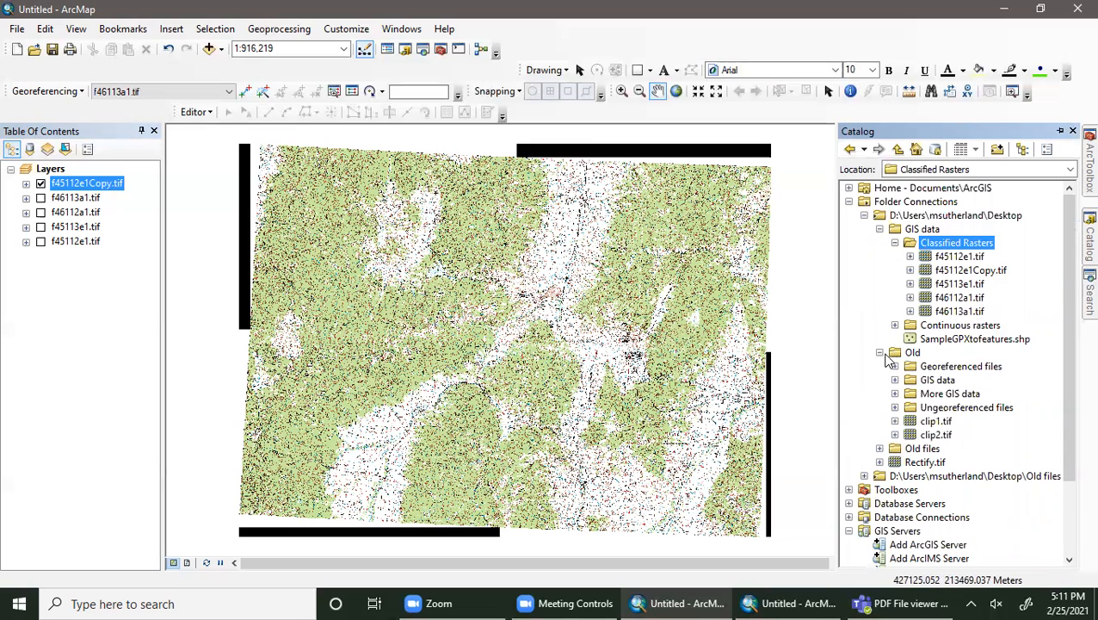
scroll(891, 362, down, 1)
click(896, 352)
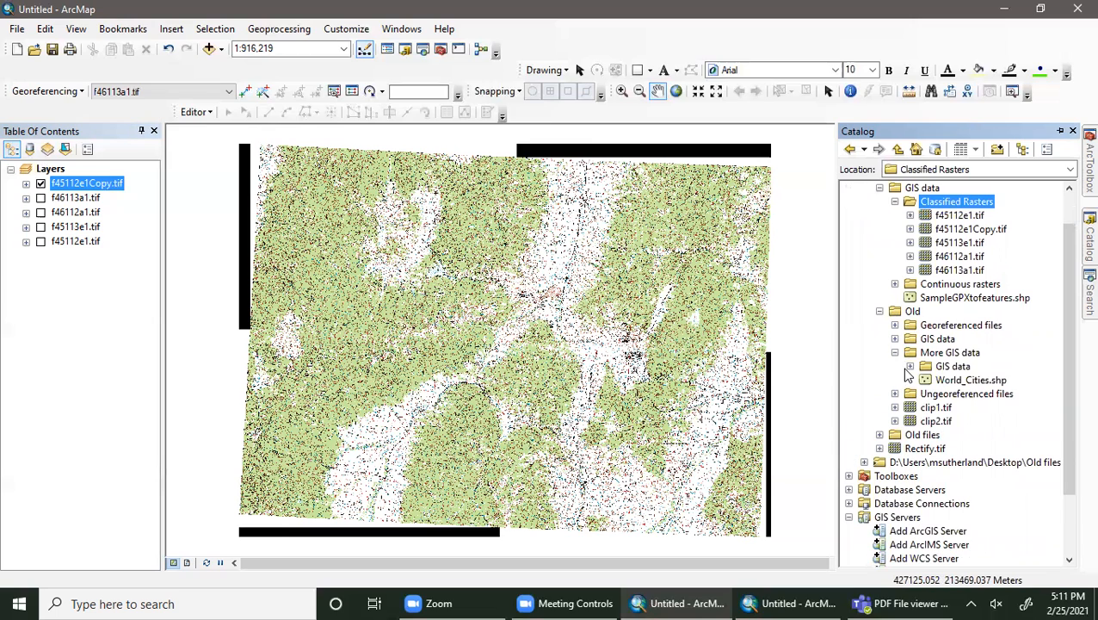
click(911, 366)
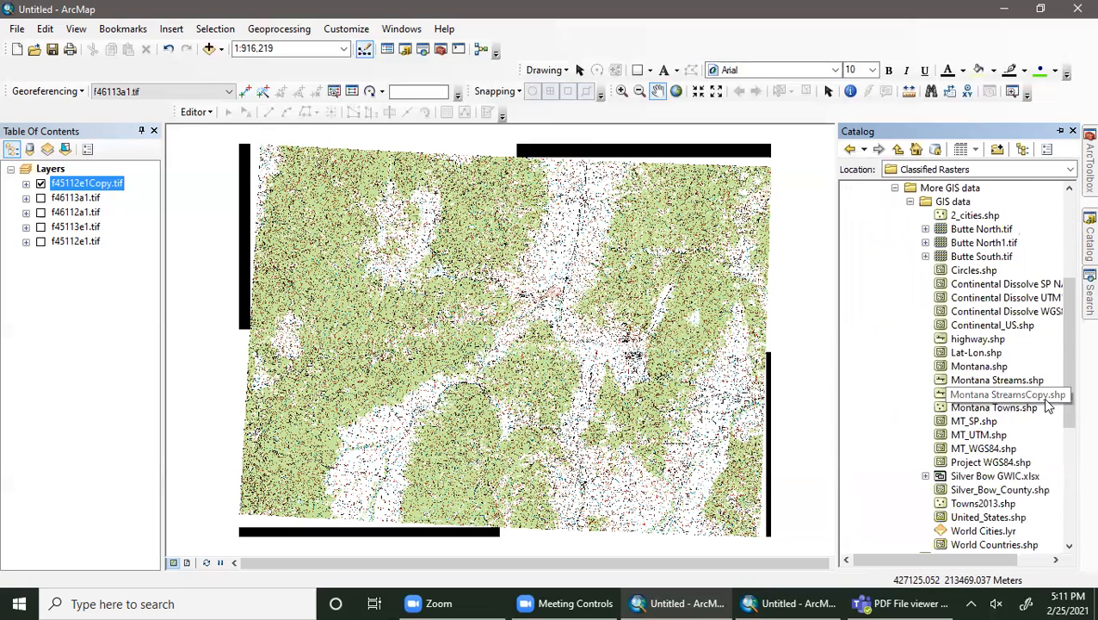
scroll(1046, 404, down, 2)
drag(1043, 407, 99, 178)
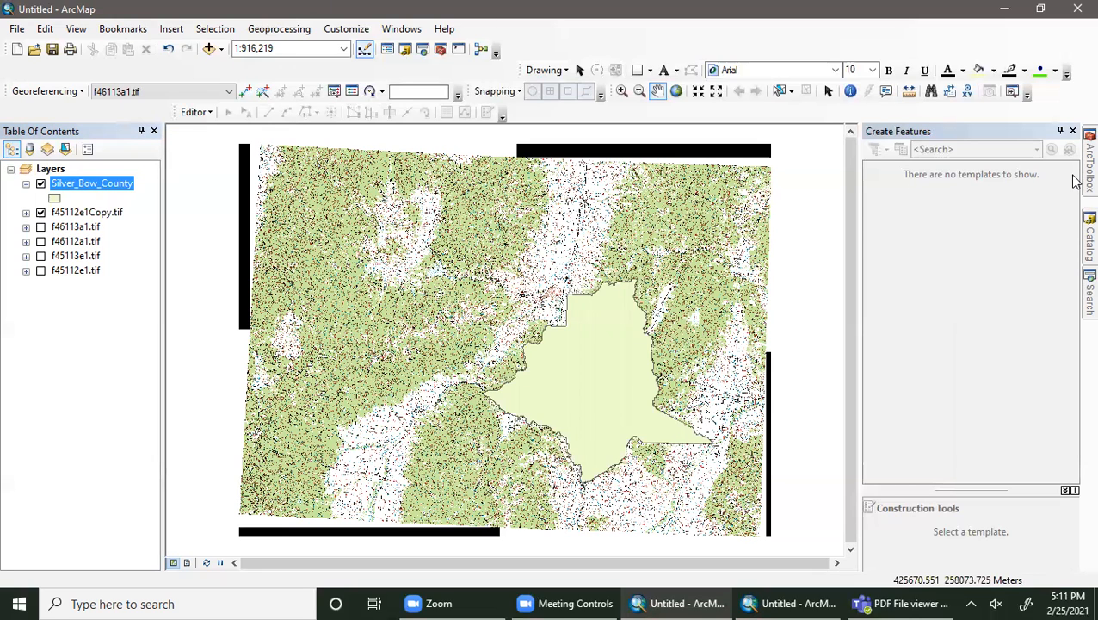
Step: Start the Raster Processing Clip tool with f45112e1Copy.tif as the input raster
mouse_move(1086, 177)
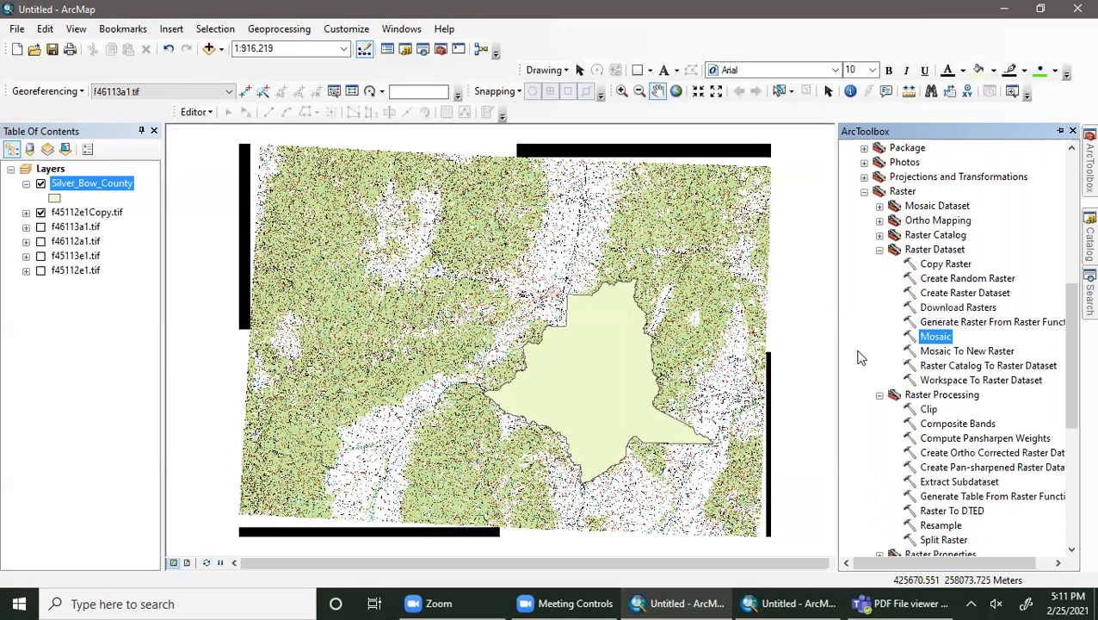
double_click(928, 409)
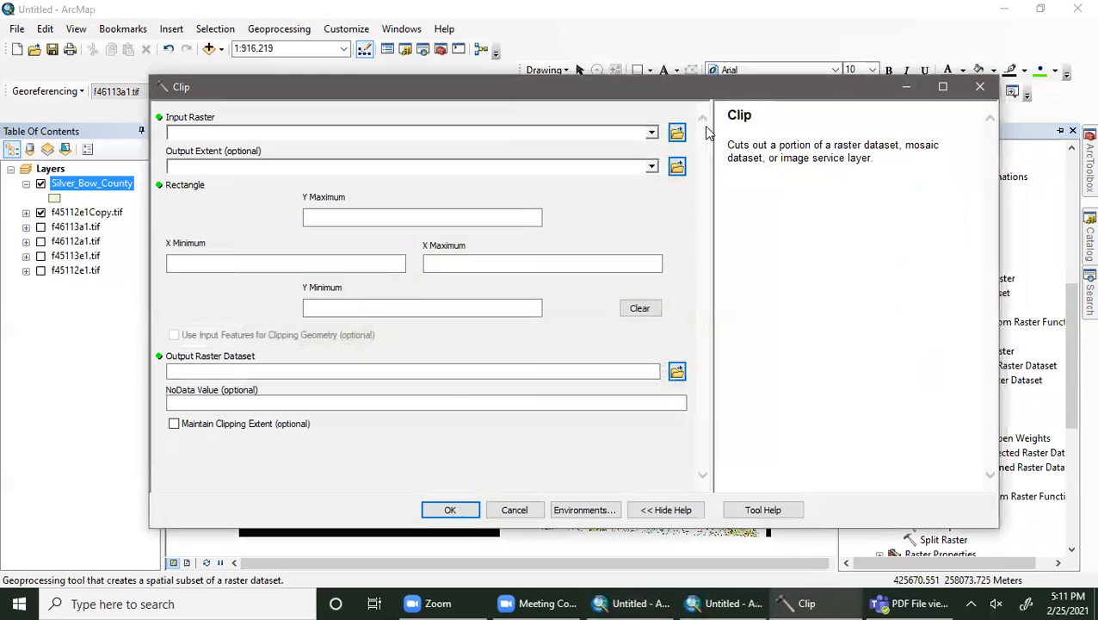
click(651, 132)
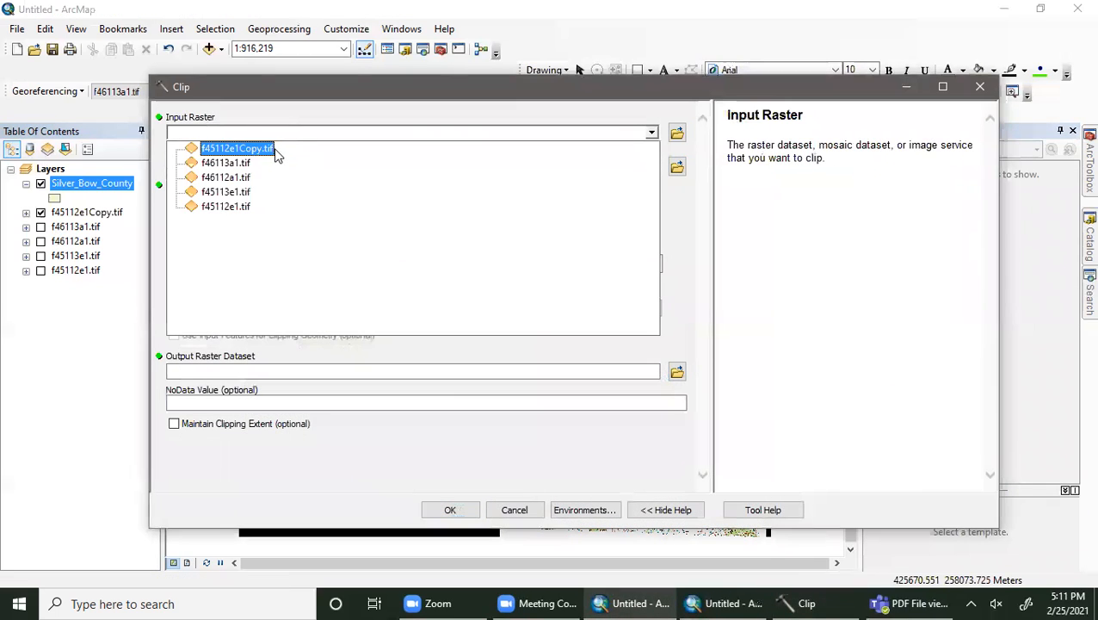
click(652, 136)
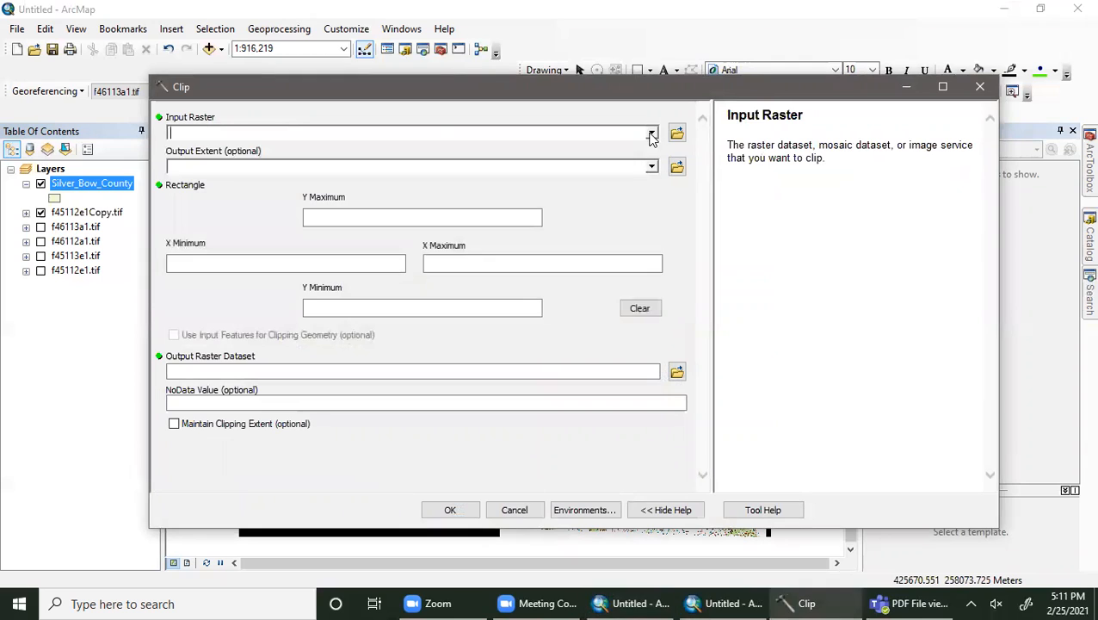
click(652, 133)
click(244, 151)
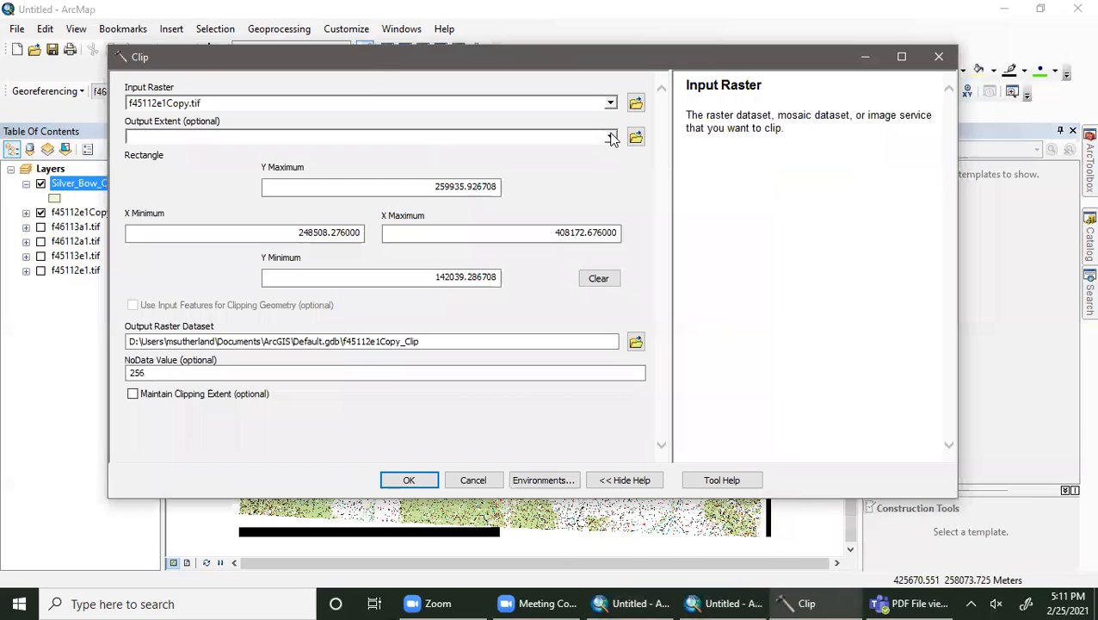
Step: Set Silver_Bow_County as the output extent, use the input features for clipping geometry, and run the clip
click(610, 136)
click(215, 153)
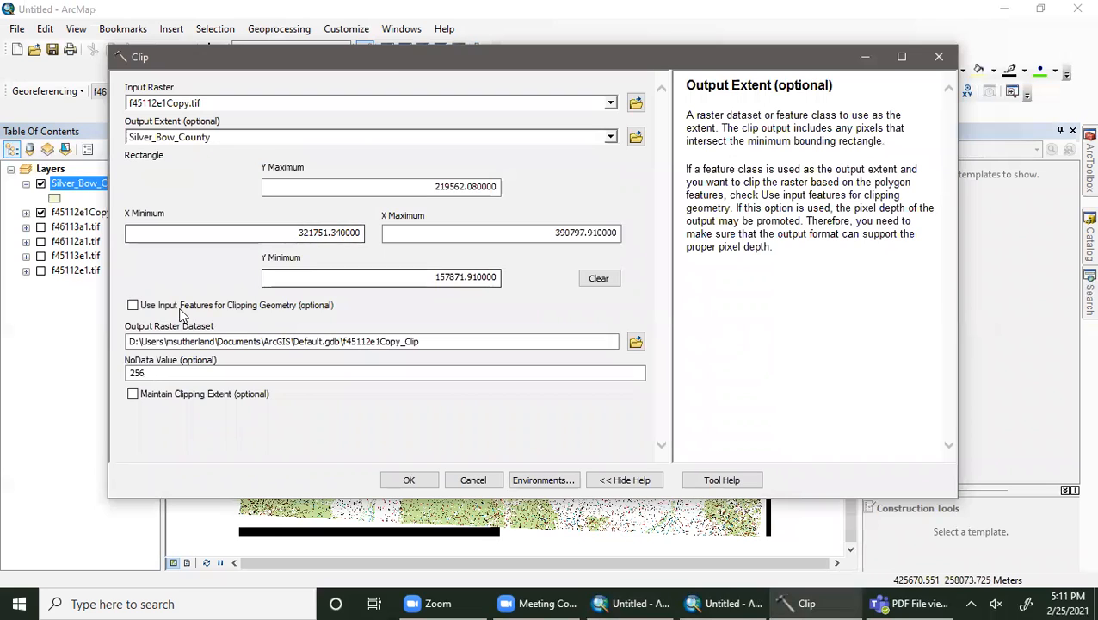
click(132, 305)
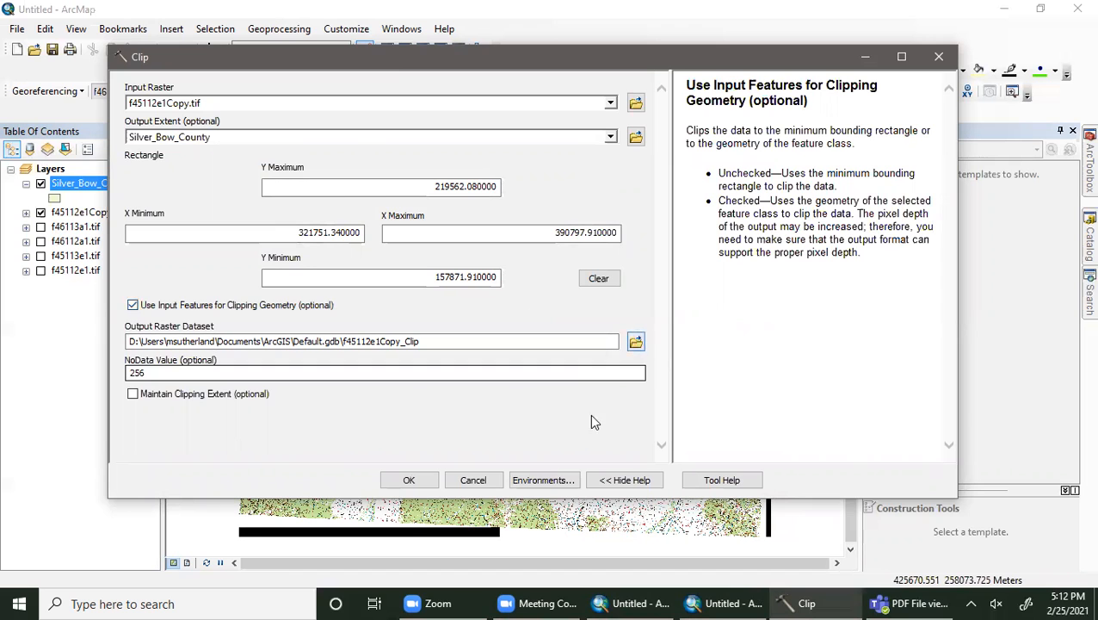
click(397, 478)
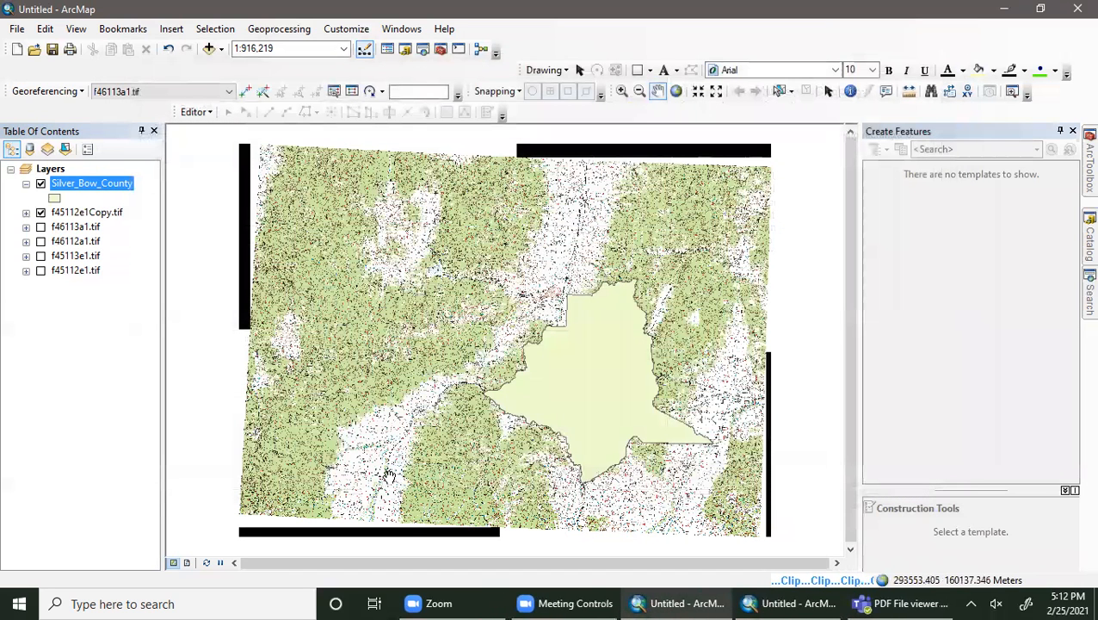
Step: Hide the f45112e1Copy.tif and Silver_Bow_County layers and zoom to the clipped raster f45112e1Copy_Clip
click(41, 213)
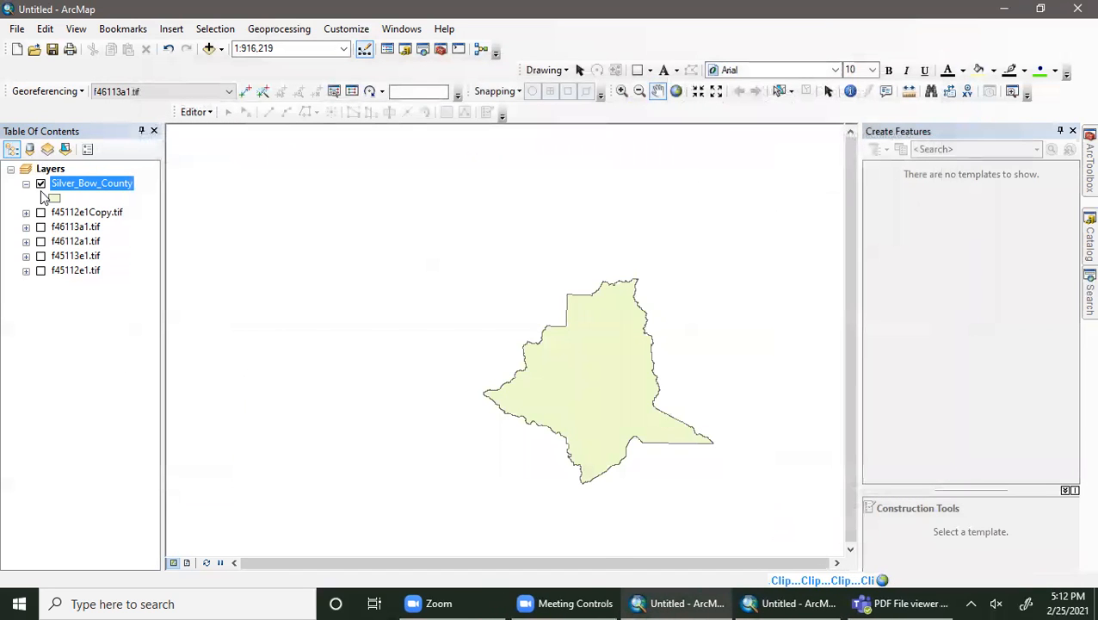
click(41, 183)
click(54, 198)
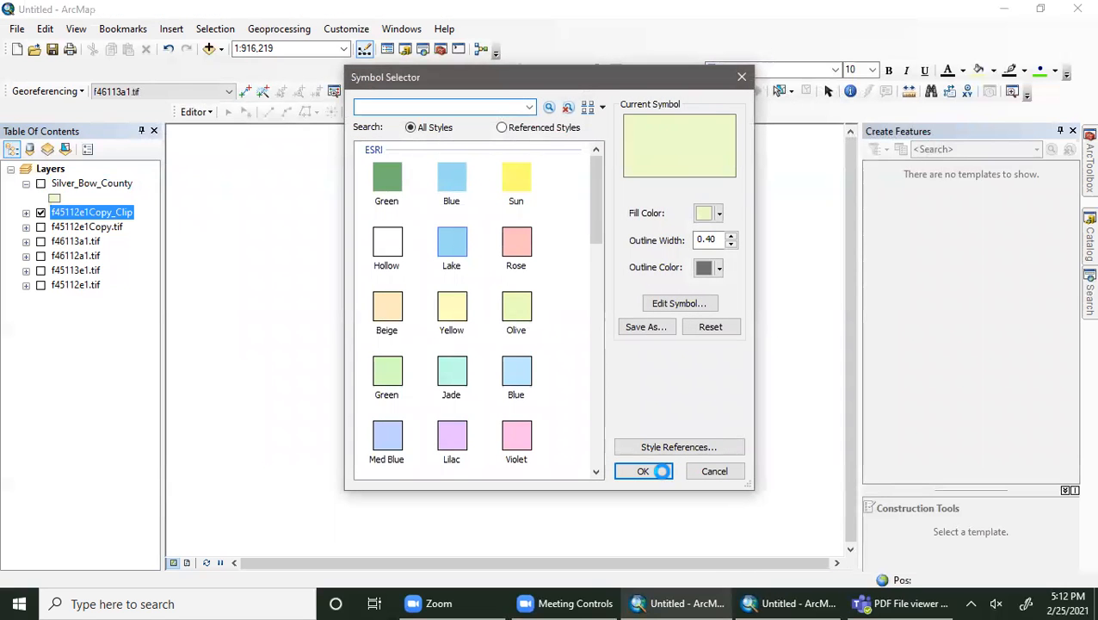
click(654, 472)
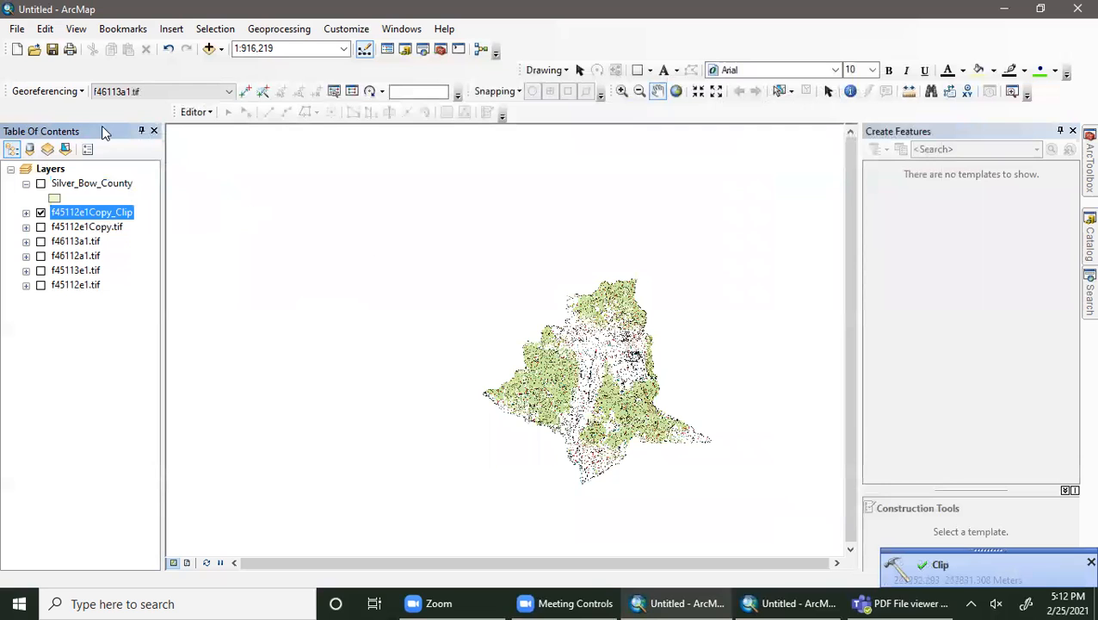
right_click(75, 216)
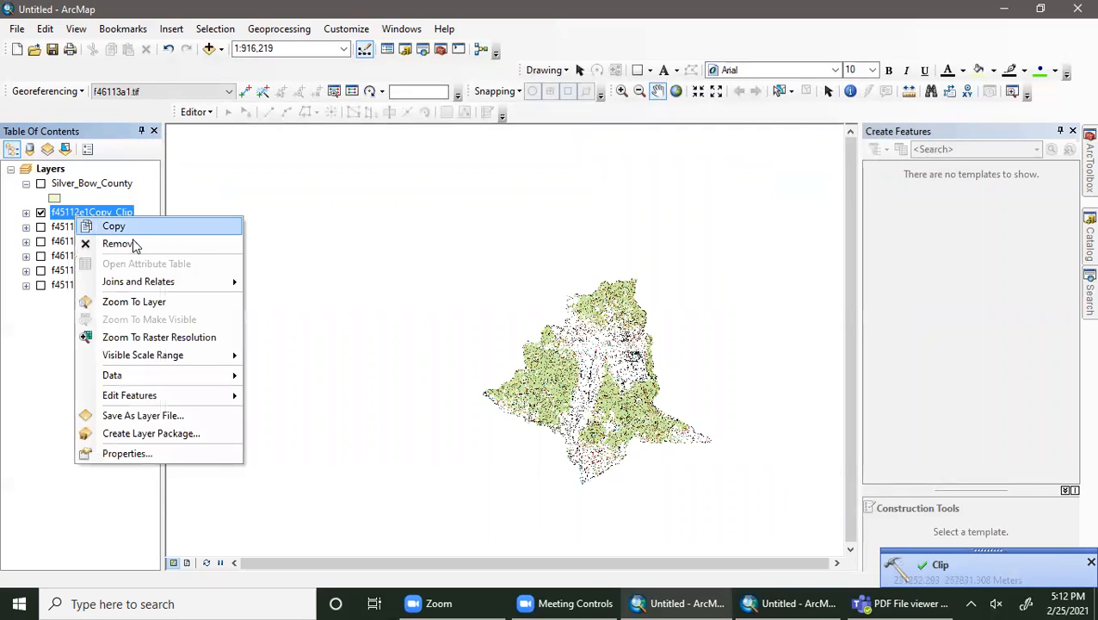
click(129, 302)
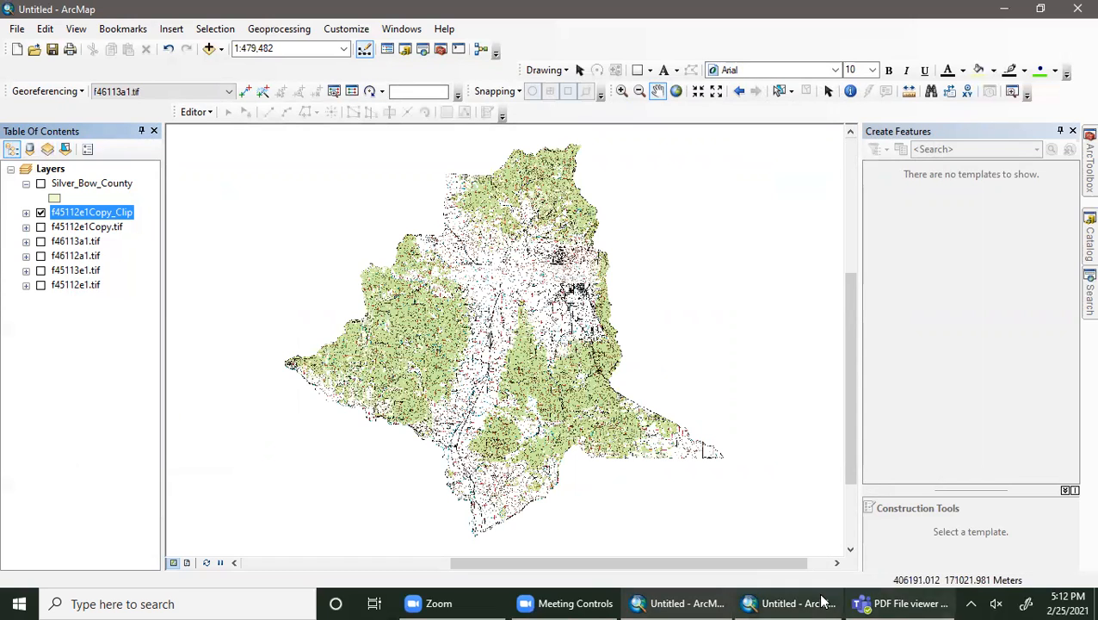
click(787, 604)
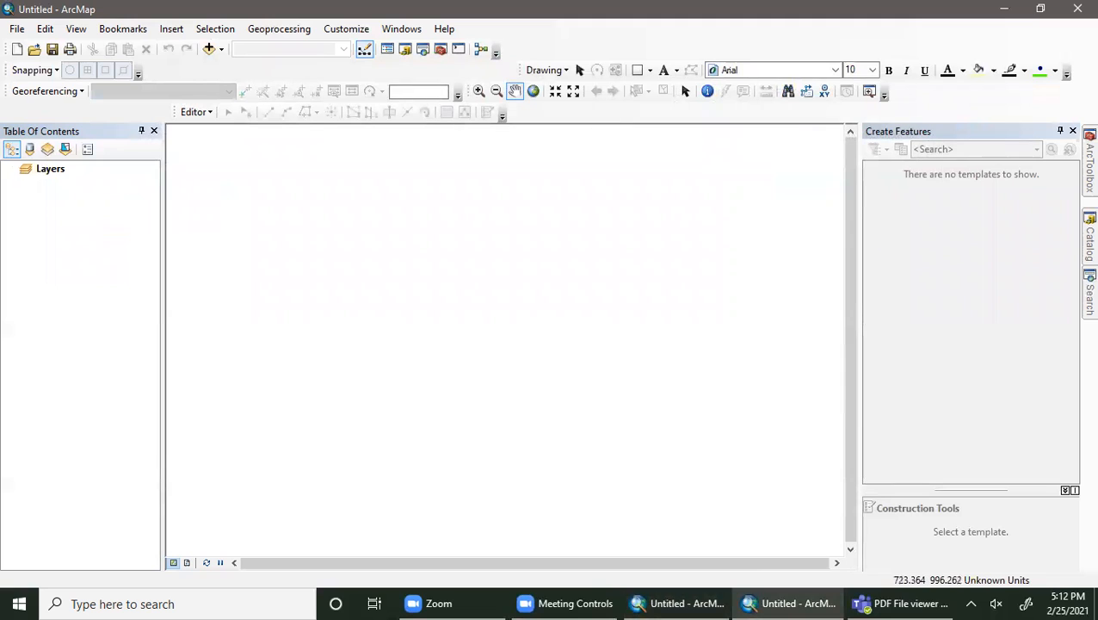
click(663, 603)
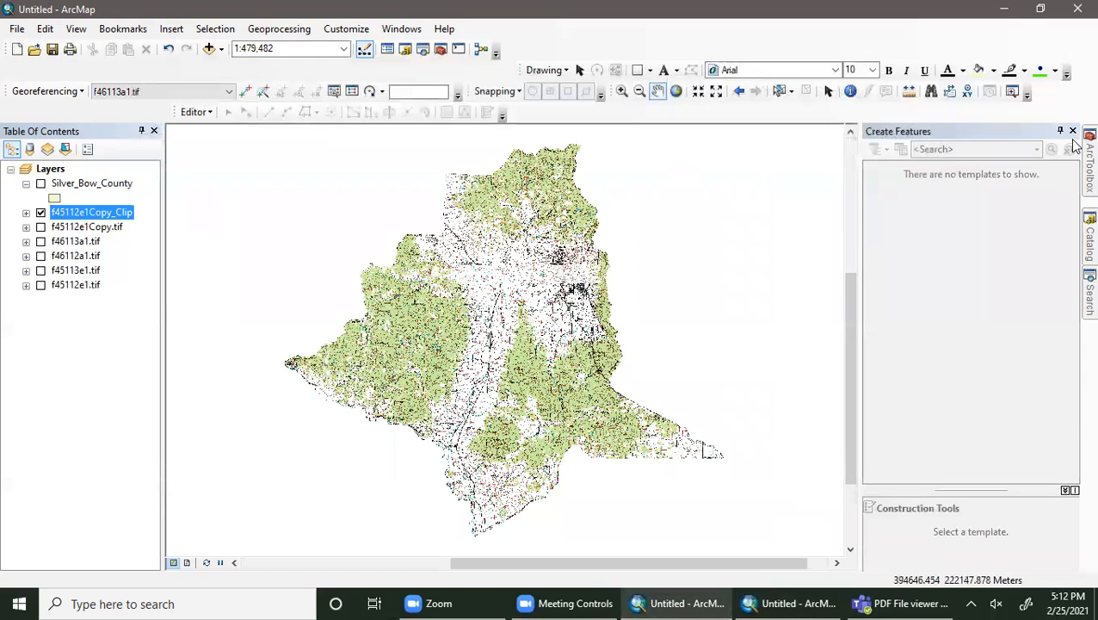
click(1088, 161)
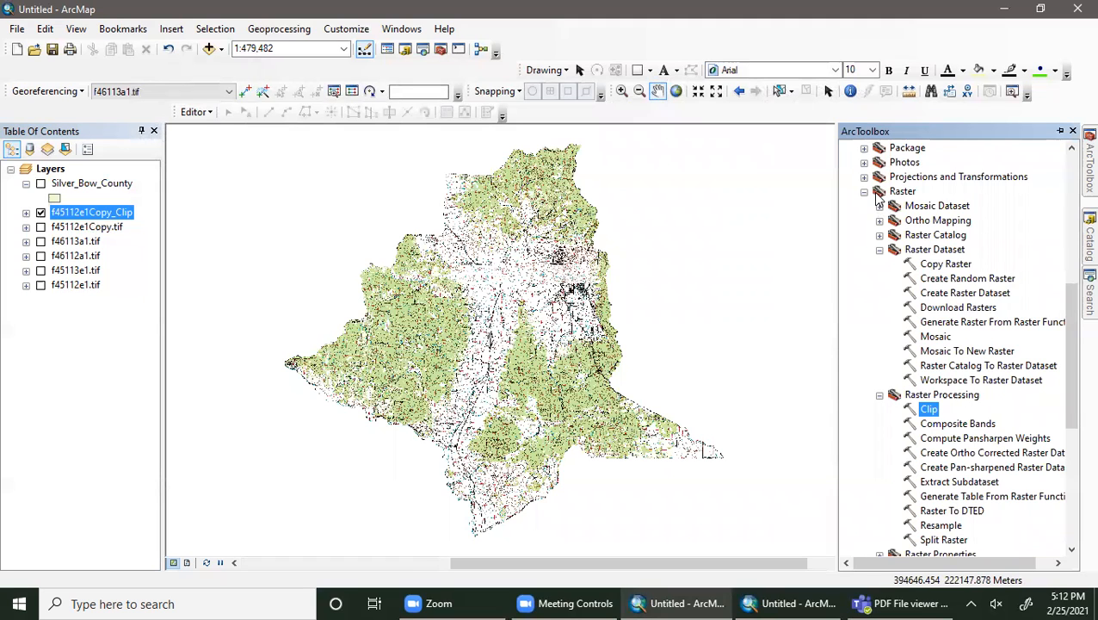
scroll(886, 211, up, 8)
scroll(914, 232, down, 5)
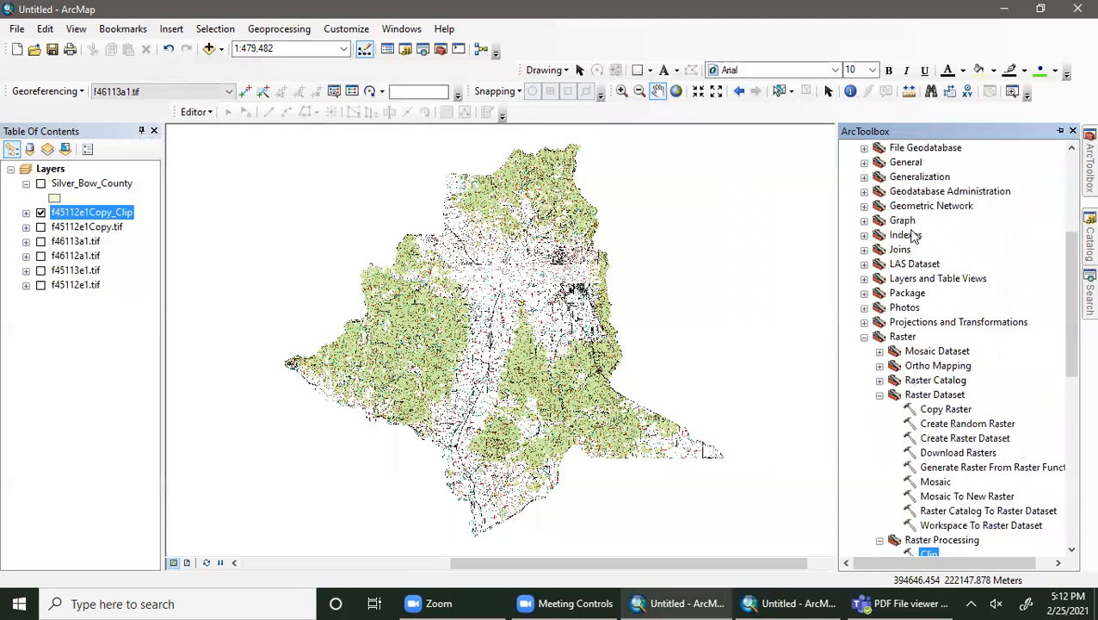
scroll(870, 344, down, 2)
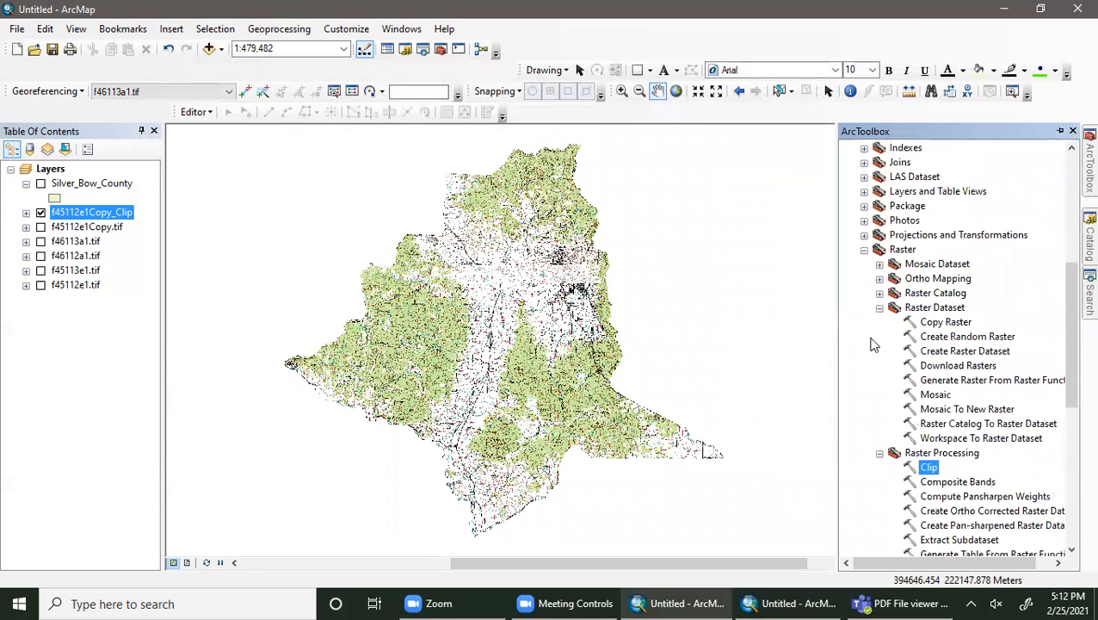
click(928, 465)
double_click(942, 469)
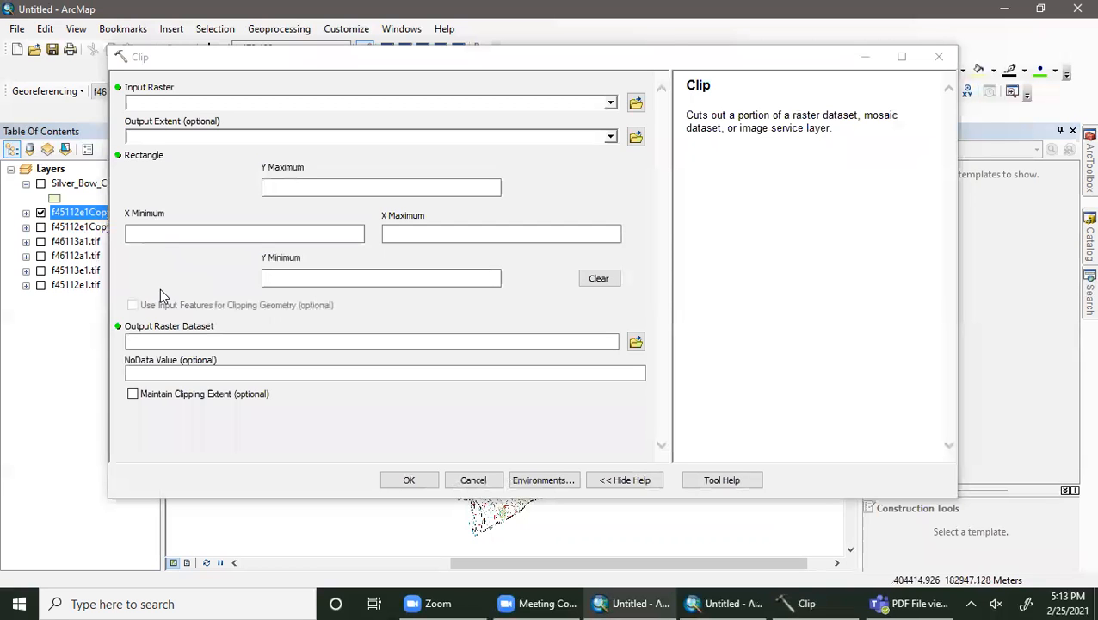
click(938, 60)
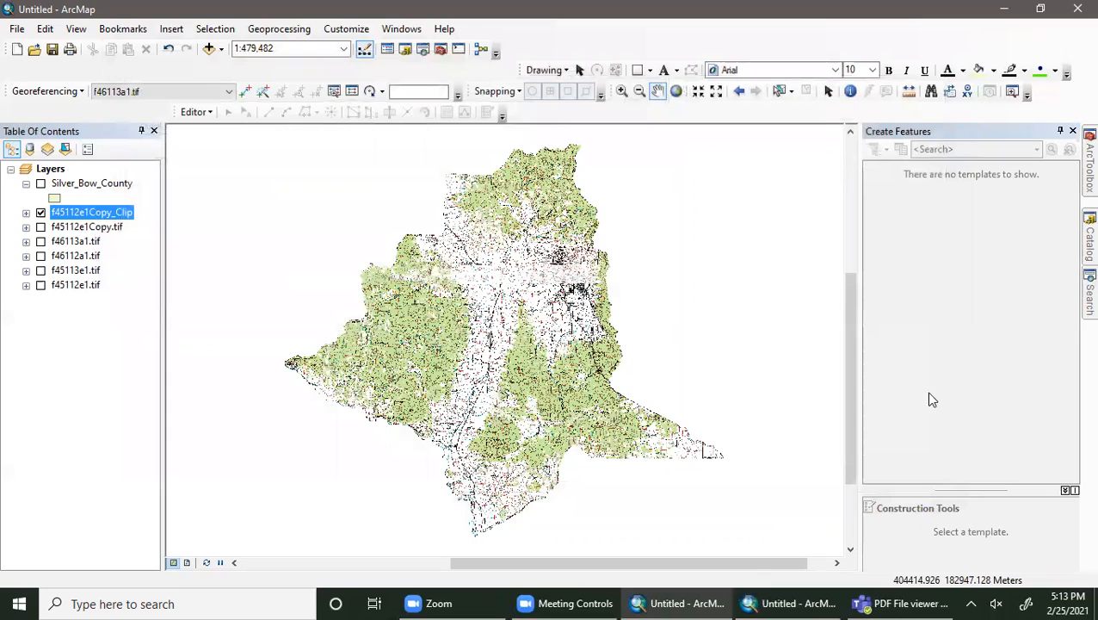
Step: Switch to the second ArcMap session and add s062.sid, s063.sid, s073.sid and s074.sid from the Continuous rasters folder
click(780, 600)
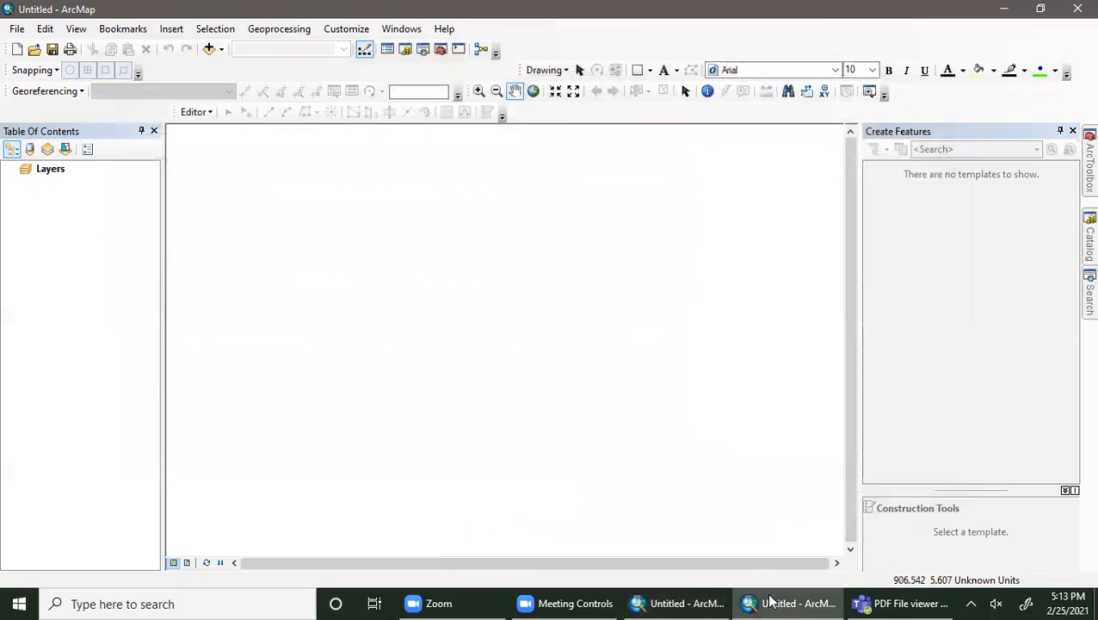
click(1087, 237)
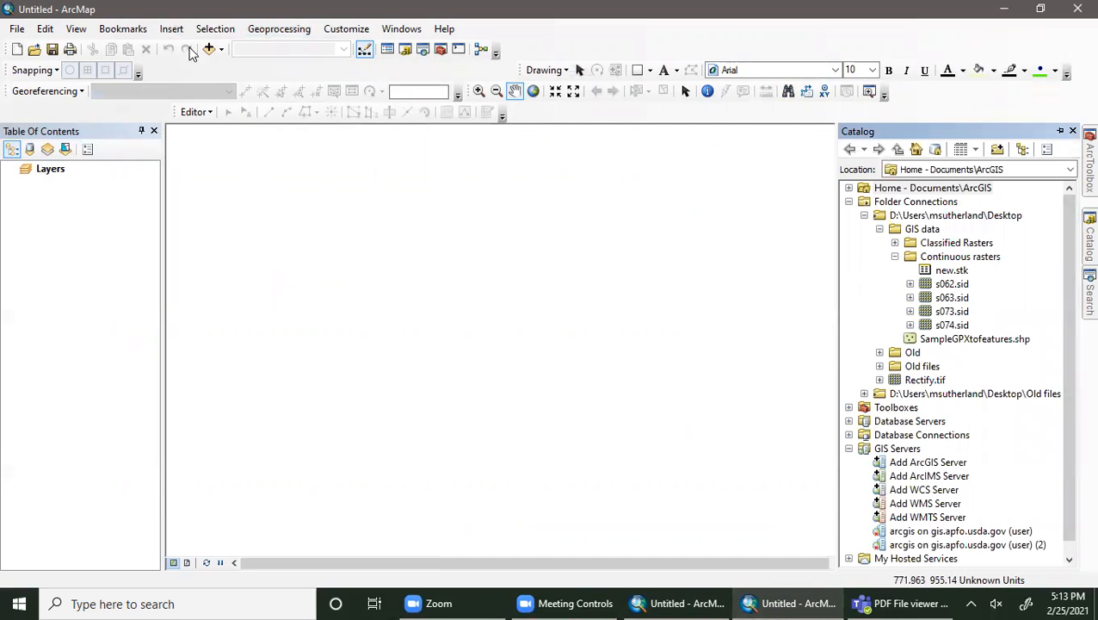
click(209, 49)
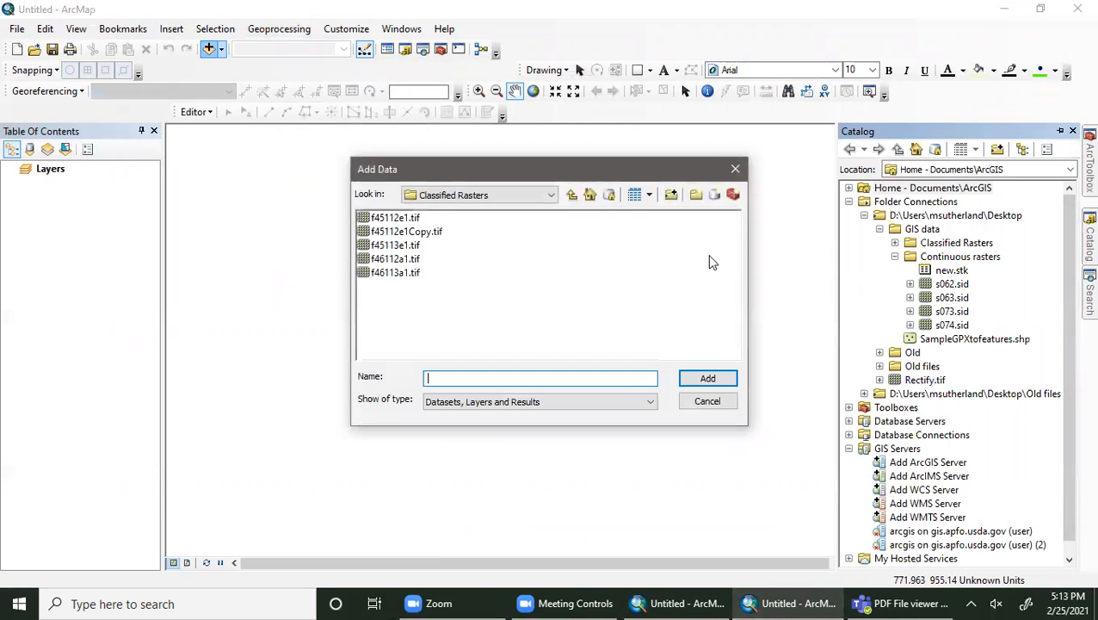
click(544, 196)
click(476, 249)
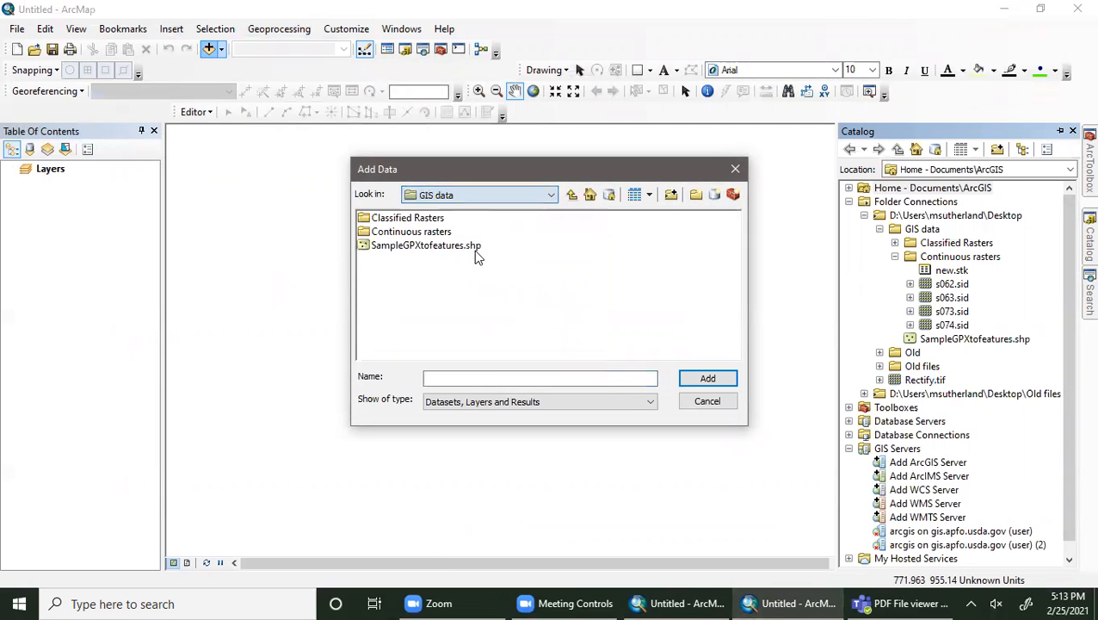
double_click(421, 231)
drag(417, 301, 384, 232)
click(707, 378)
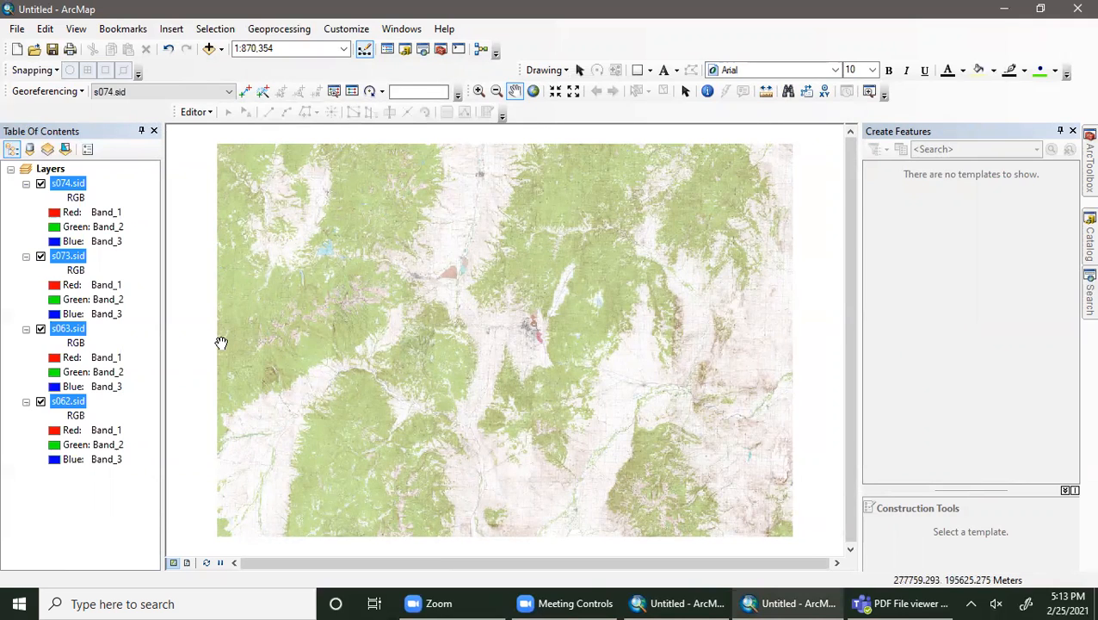
Step: Add Silver_Bow_County.shp from Old\More GIS data\GIS data above the continuous rasters
click(1088, 241)
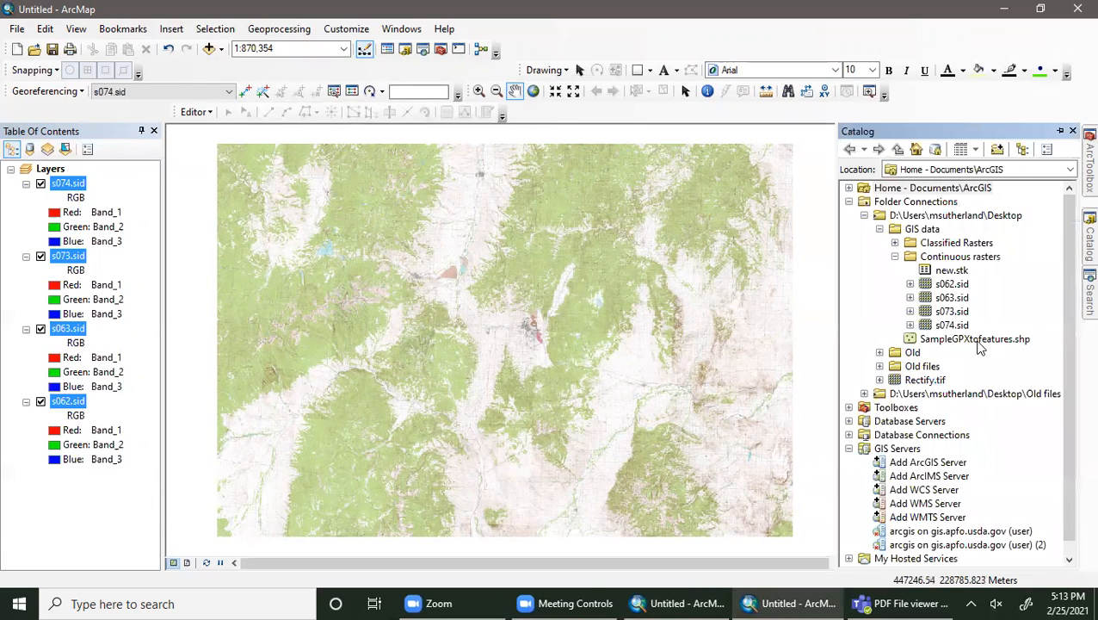
click(879, 352)
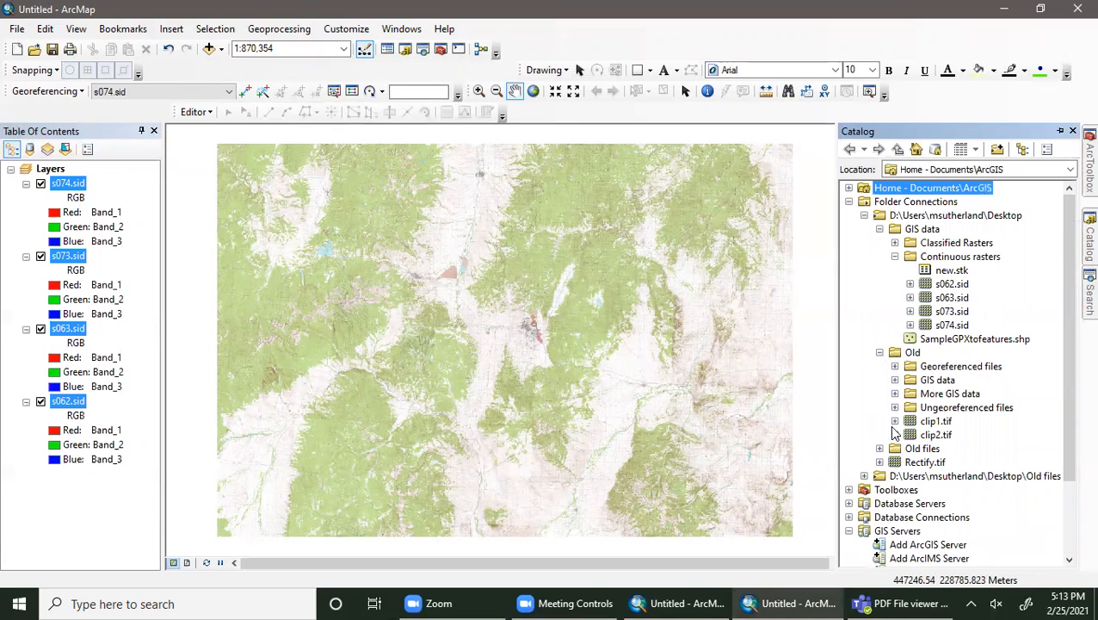
click(895, 394)
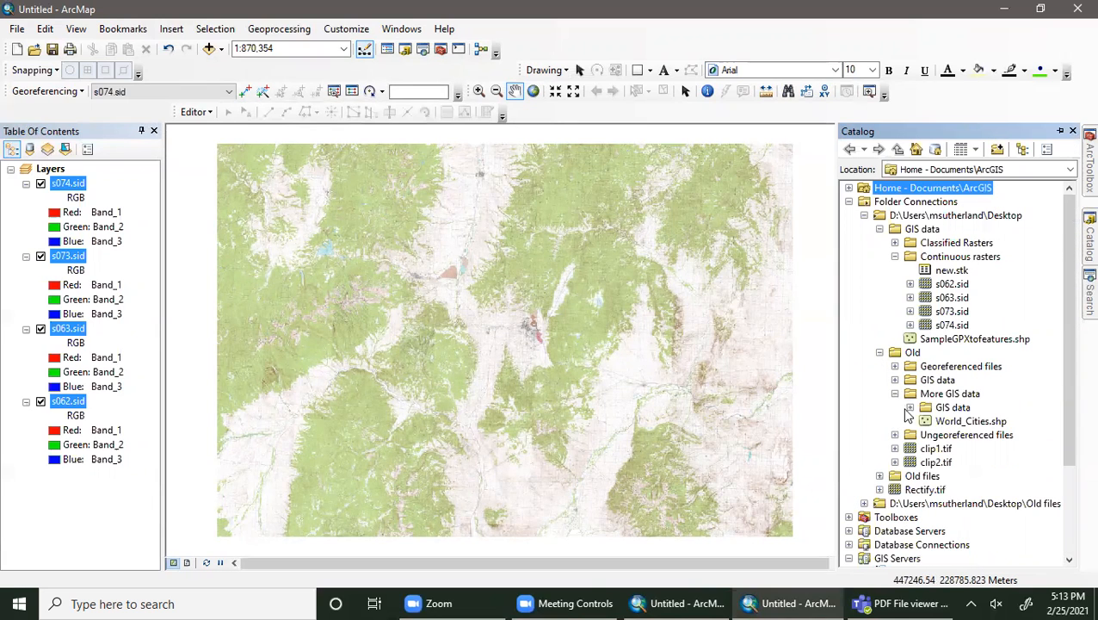
click(910, 407)
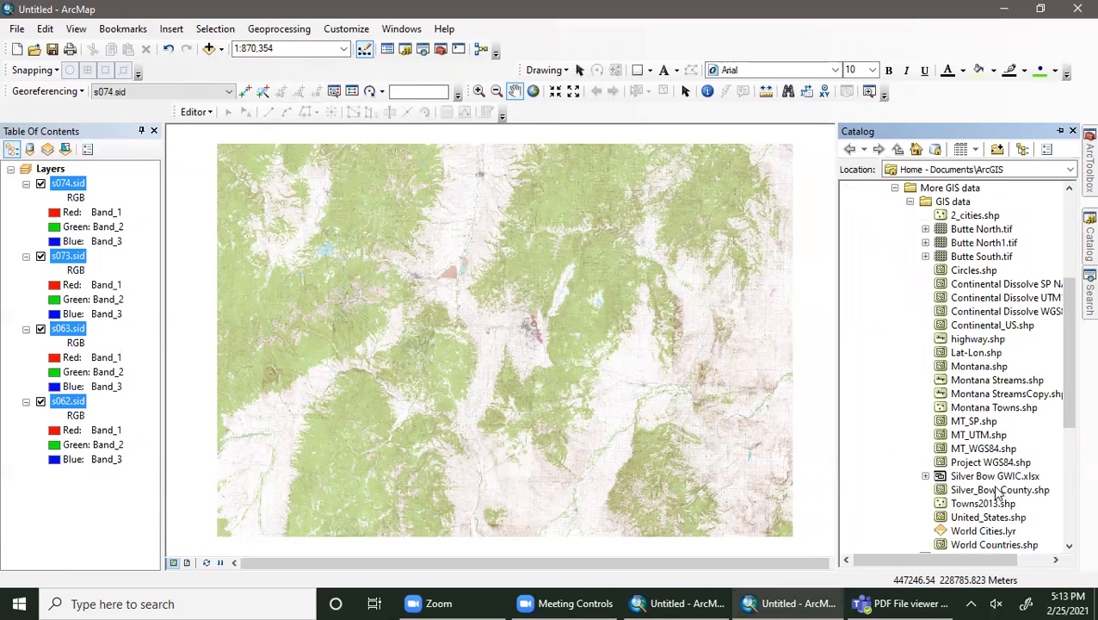
drag(990, 491, 86, 168)
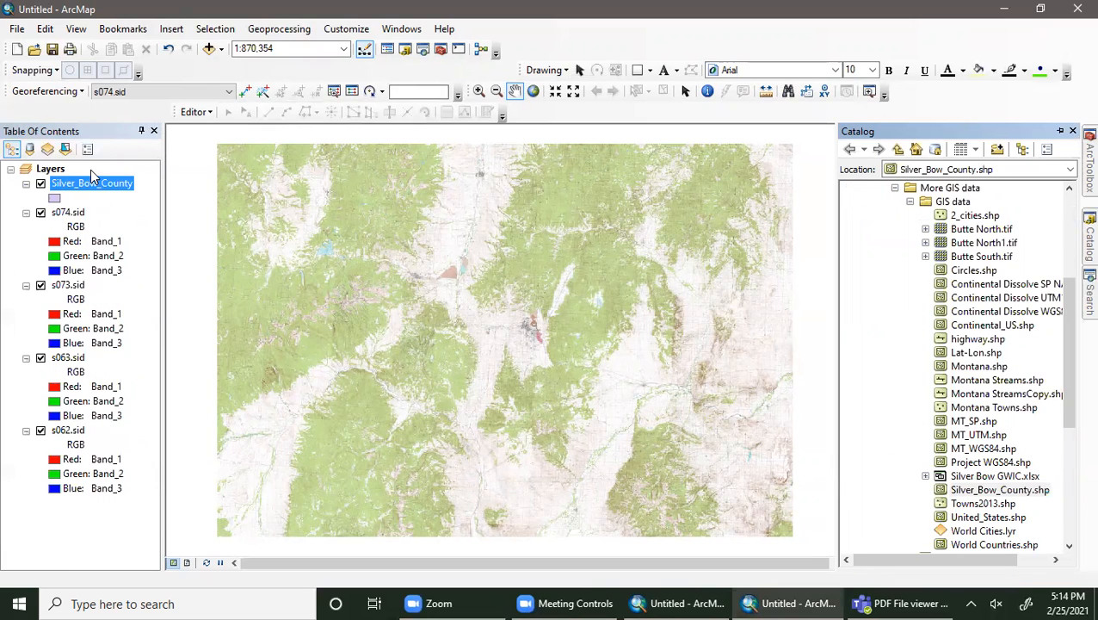
Step: Switch s074.sid, s073.sid, s063.sid and s062.sid off and back on one at a time to examine their coverage
click(40, 212)
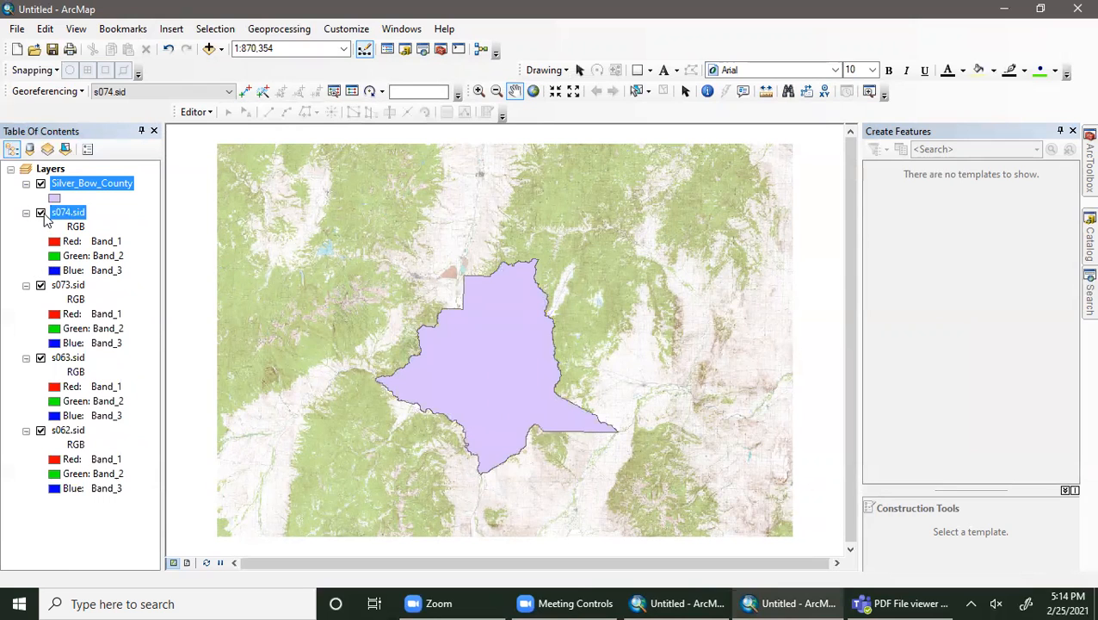
click(41, 212)
click(40, 285)
click(41, 285)
click(41, 357)
click(40, 357)
click(41, 430)
click(41, 431)
click(41, 430)
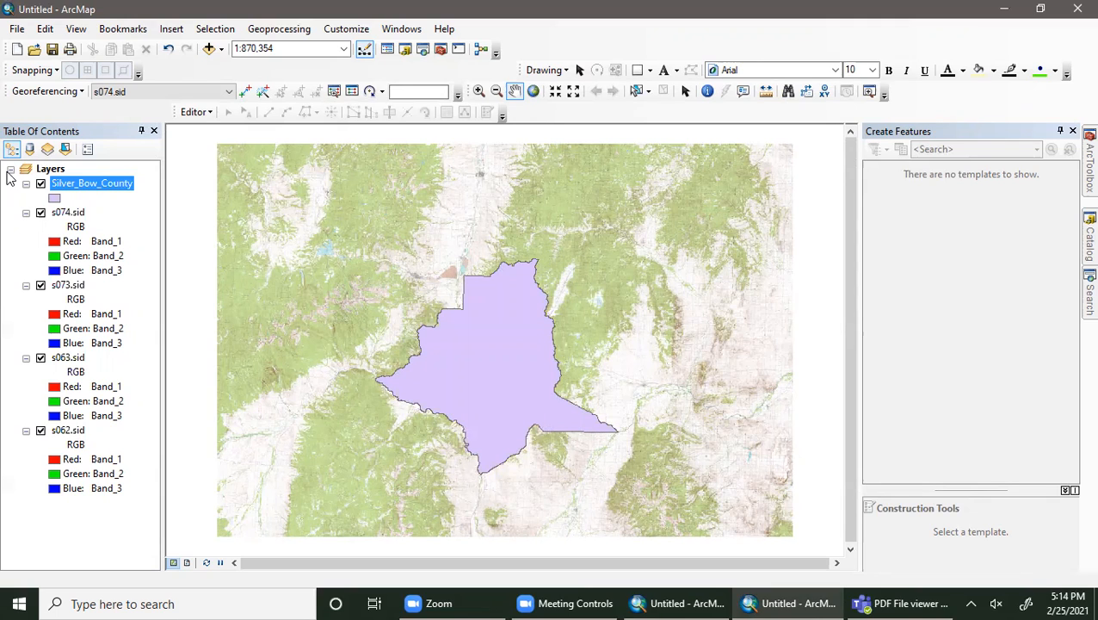
Step: Examine the raster information, including band count and pixel type, in the source properties of s074.sid
click(77, 216)
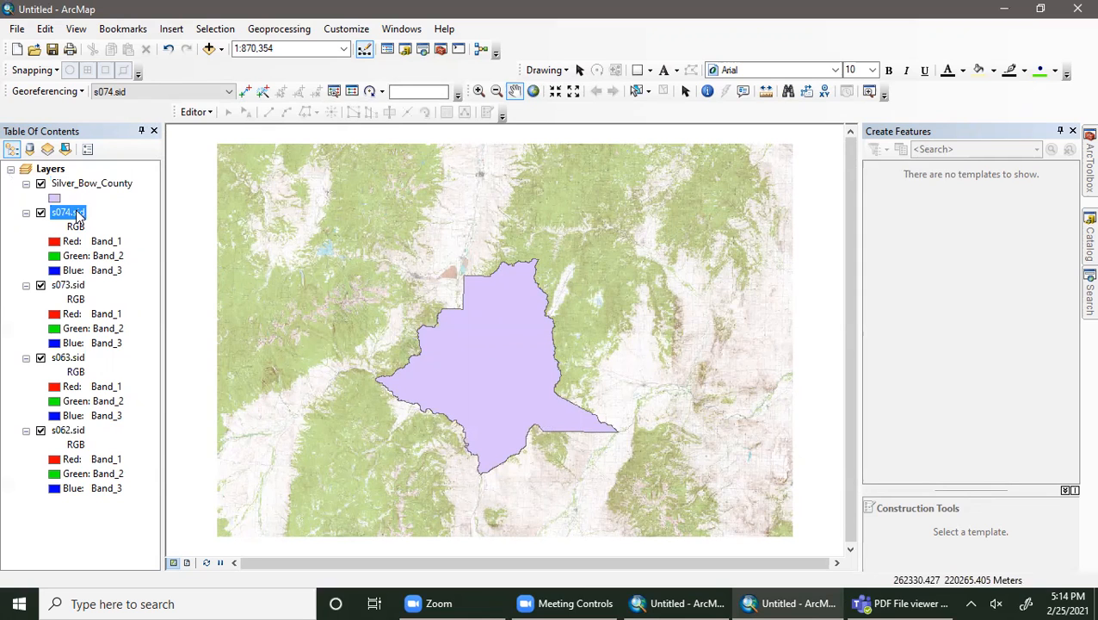
right_click(77, 215)
click(108, 428)
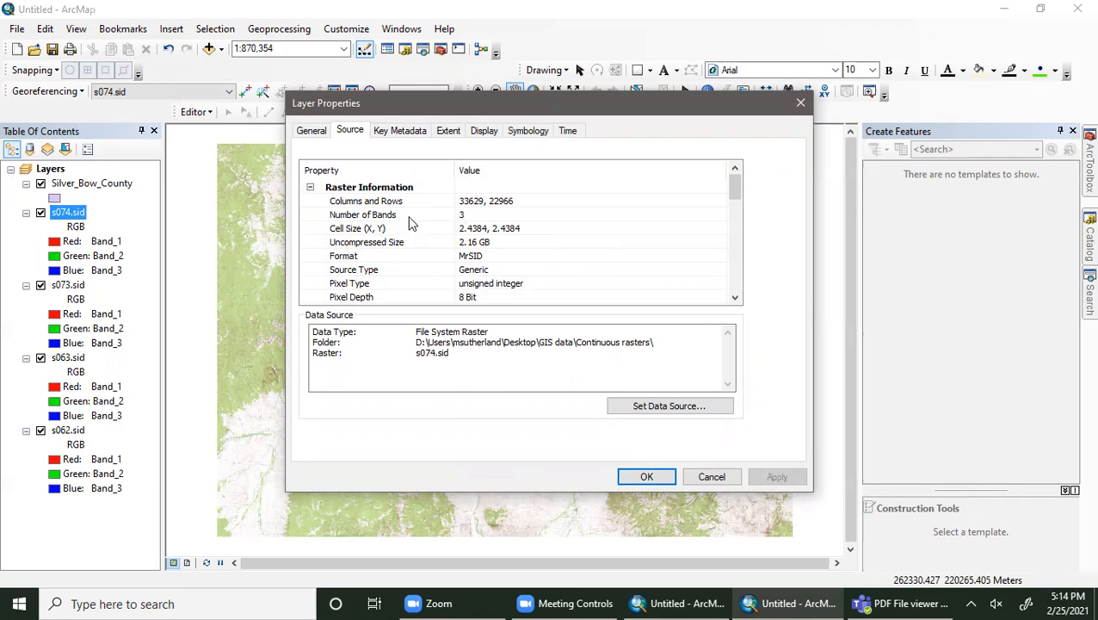
click(797, 103)
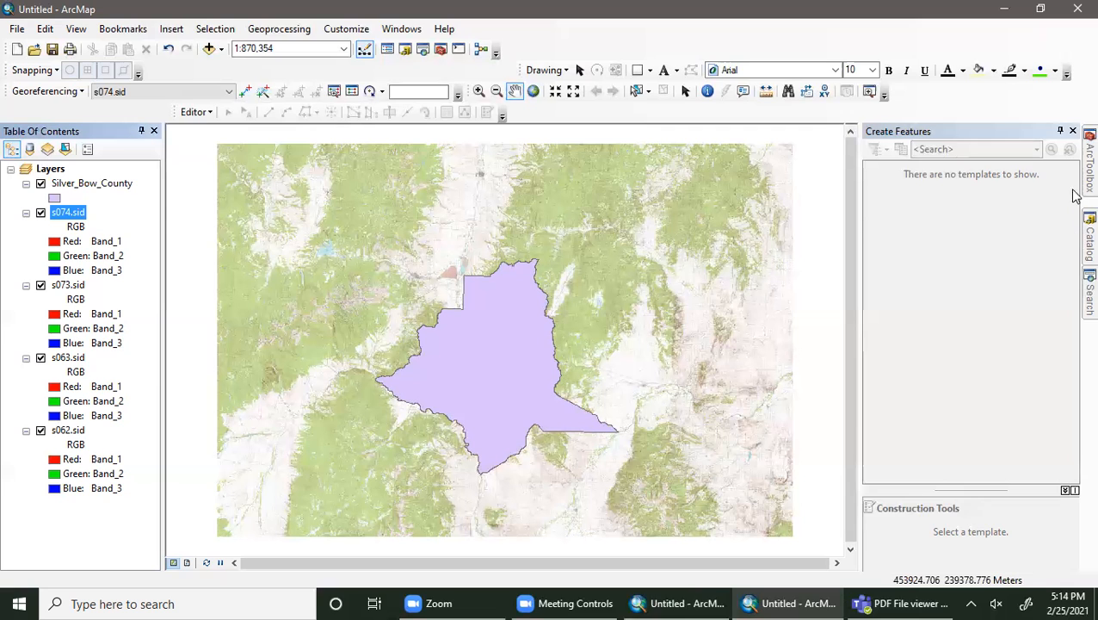
Step: Start the Mosaic To New Raster tool and load s074.sid, s073.sid, s063.sid and s062.sid as its input rasters
click(1088, 167)
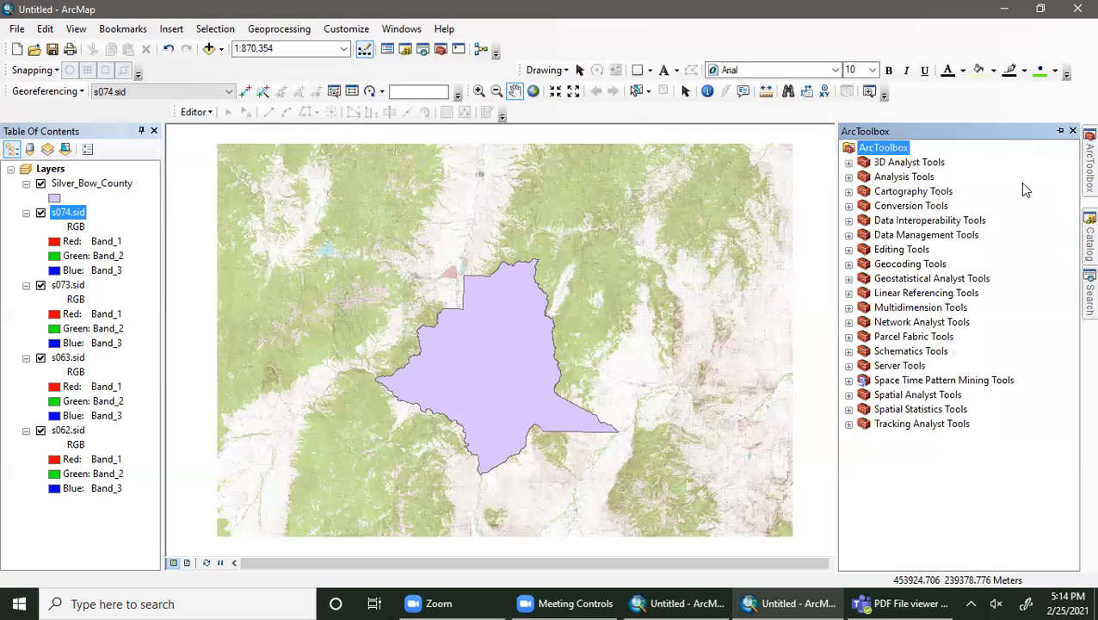
click(849, 235)
scroll(887, 387, down, 7)
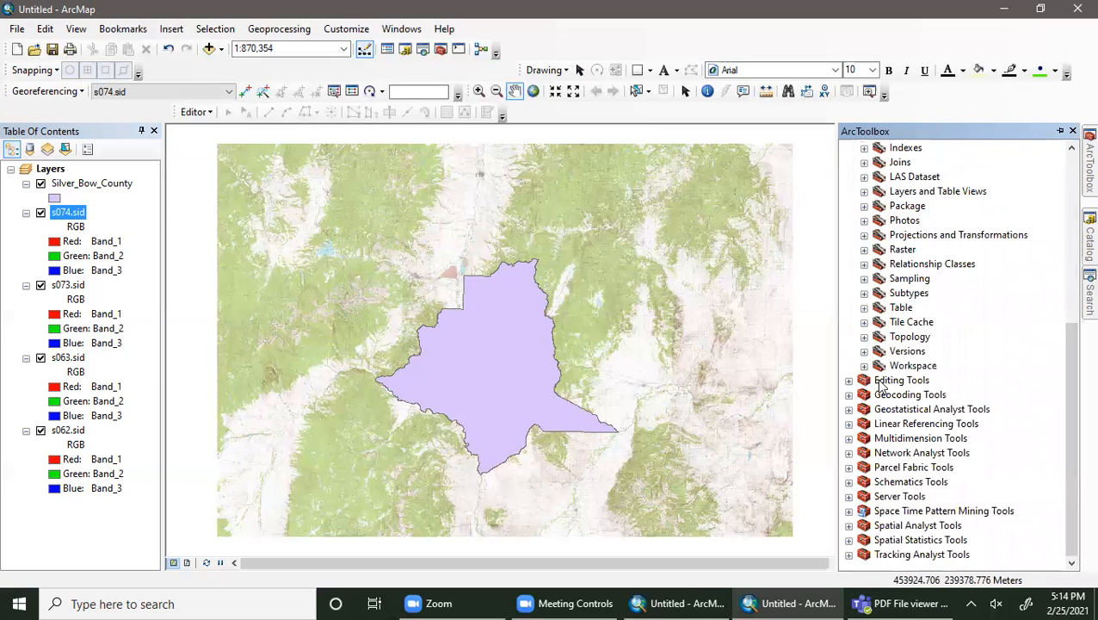
scroll(880, 385, up, 2)
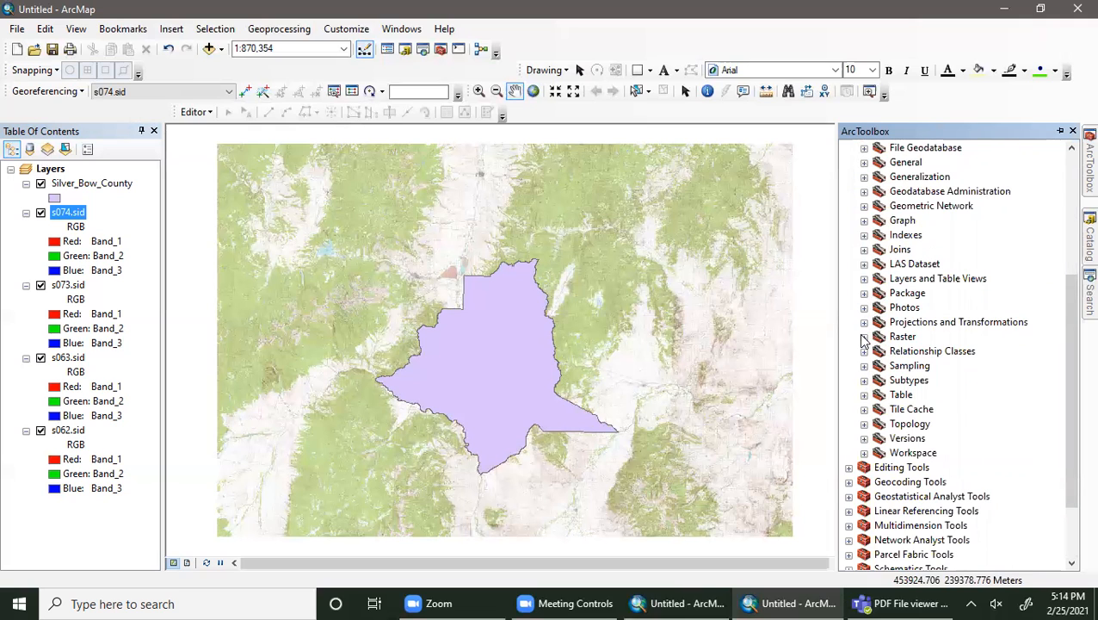
click(864, 337)
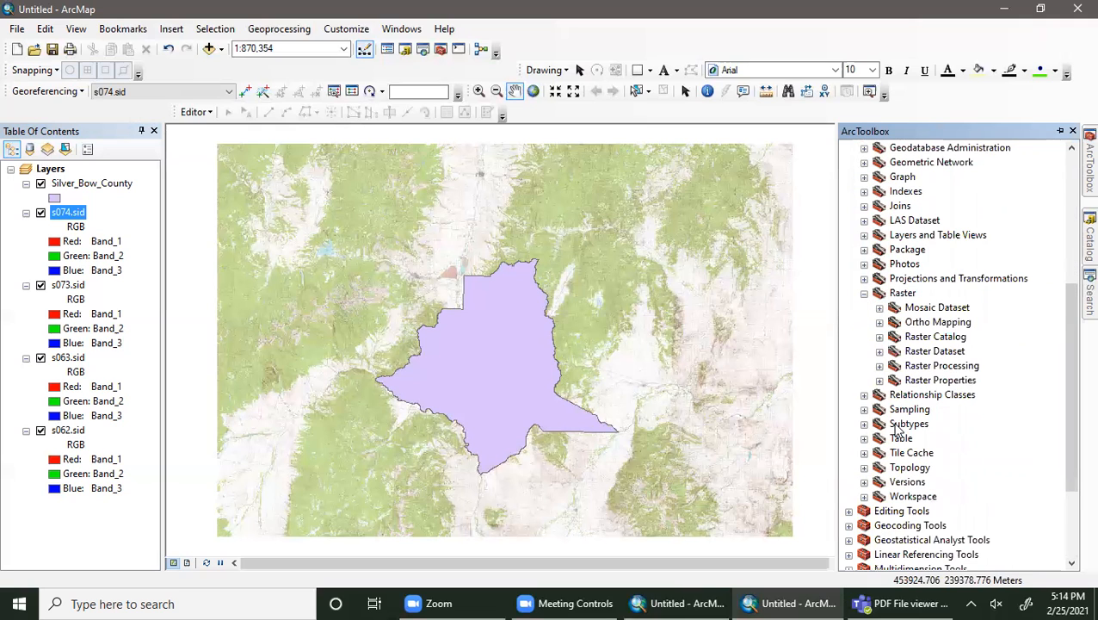
click(879, 351)
scroll(902, 396, down, 2)
click(971, 366)
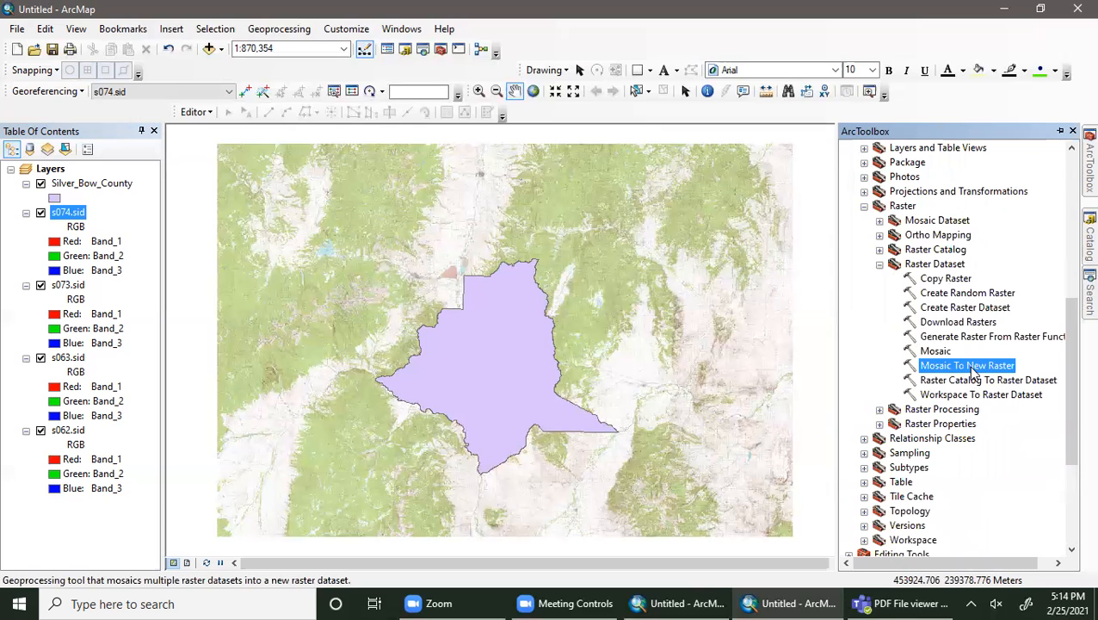
double_click(971, 367)
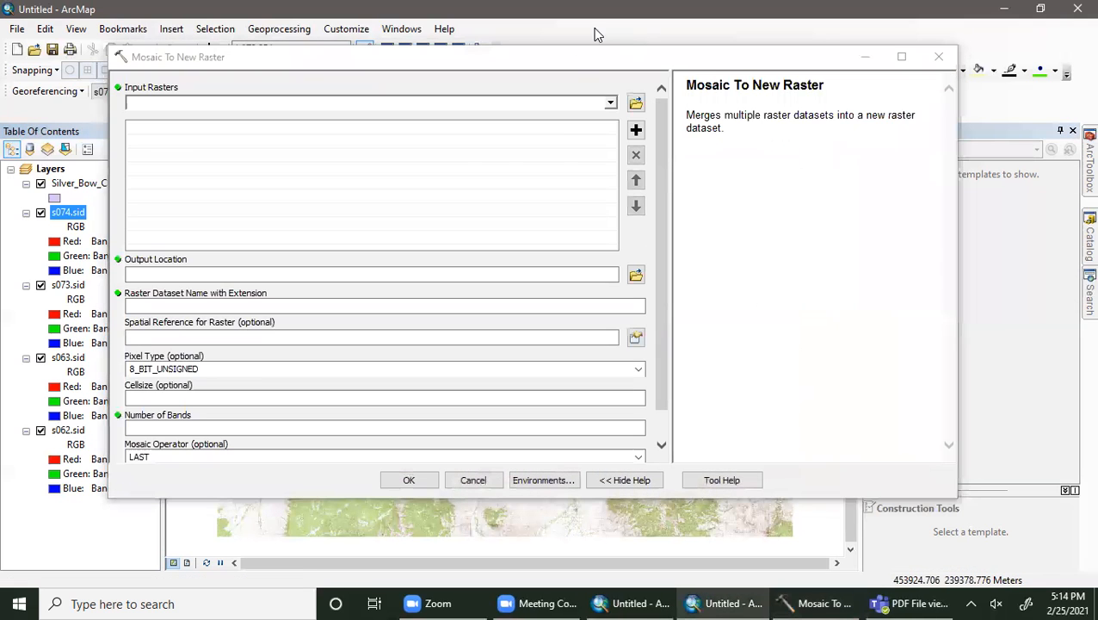
click(637, 102)
drag(384, 259, 359, 191)
click(691, 358)
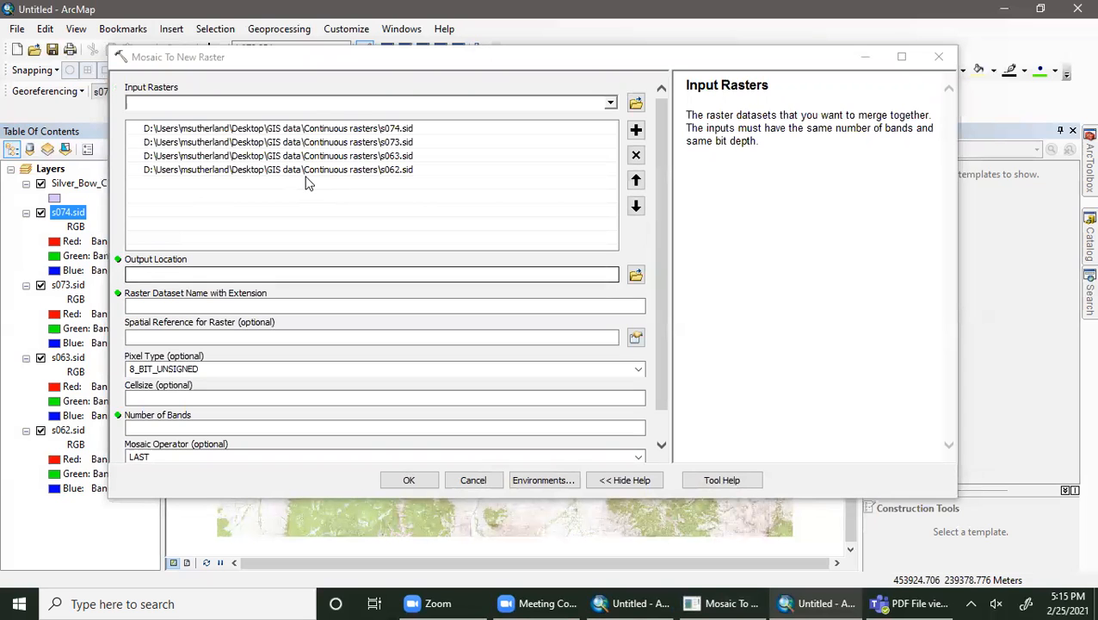
Step: Set the mosaic's output location to the GIS data folder on the Desktop
click(635, 275)
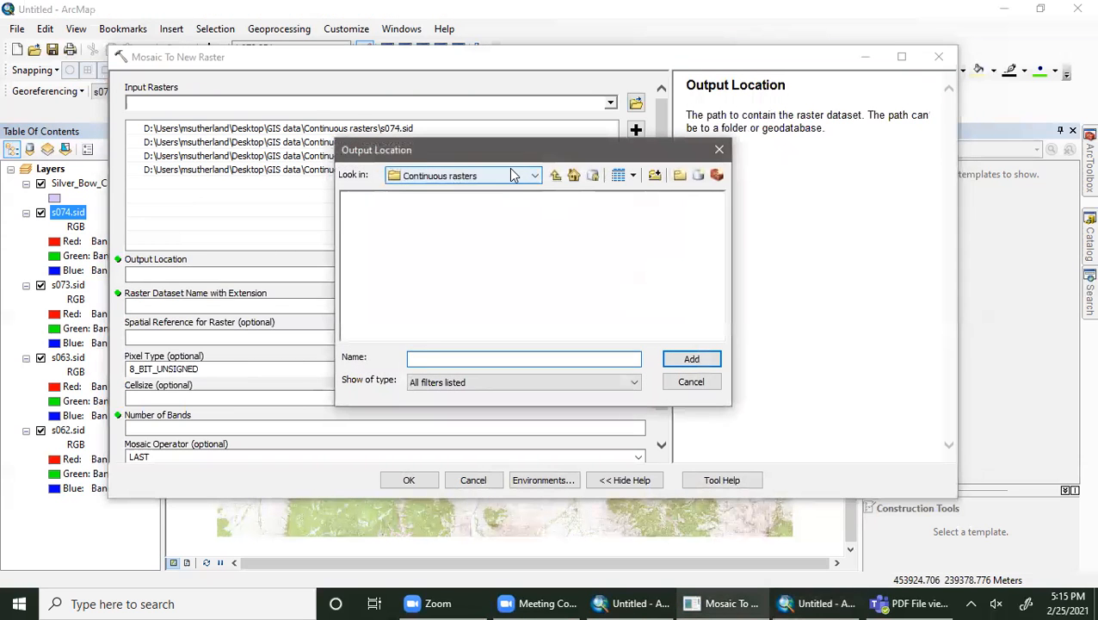
click(512, 174)
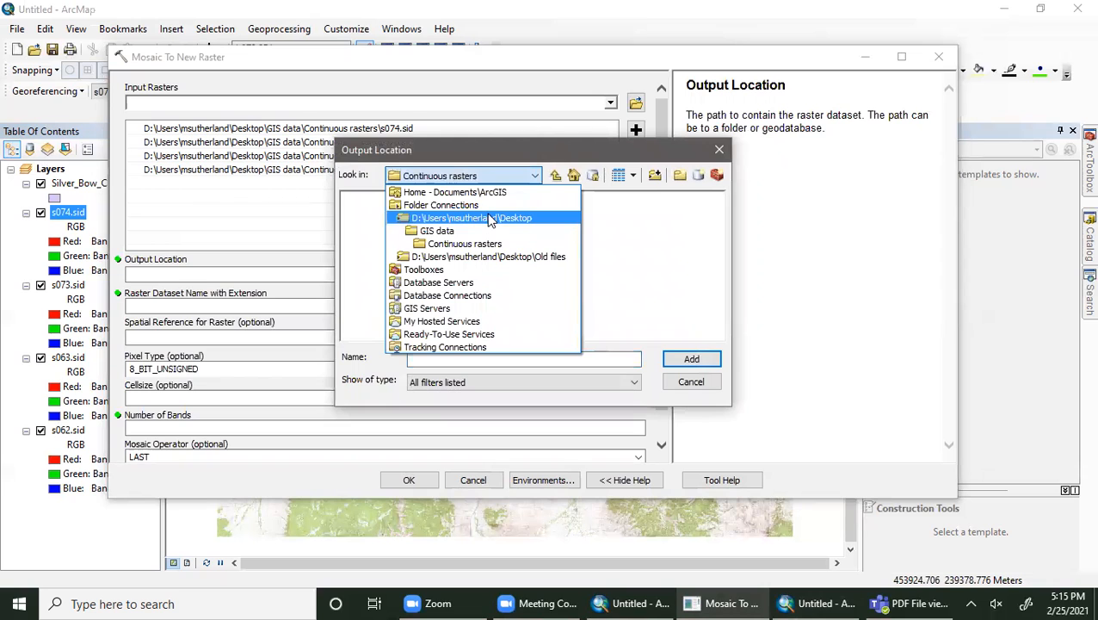
click(441, 230)
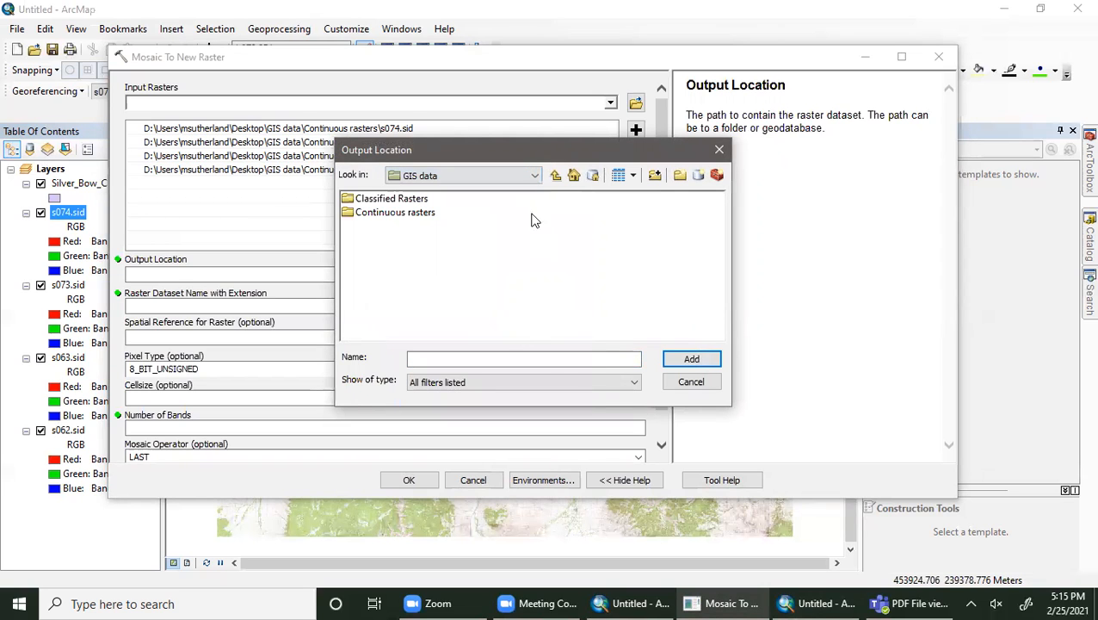
click(555, 175)
click(370, 198)
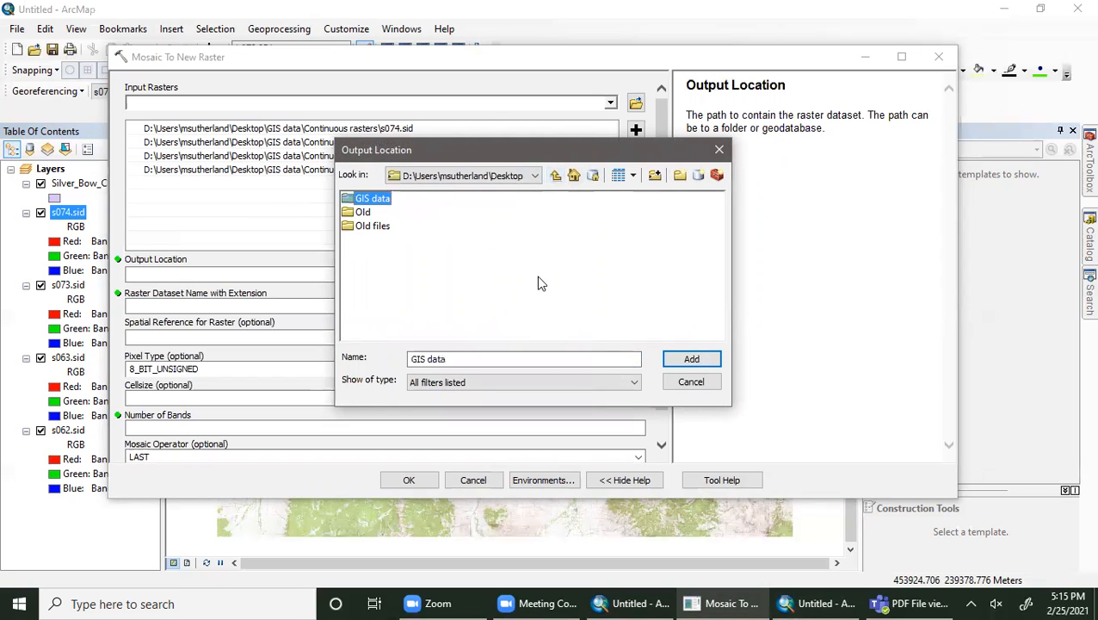
click(689, 359)
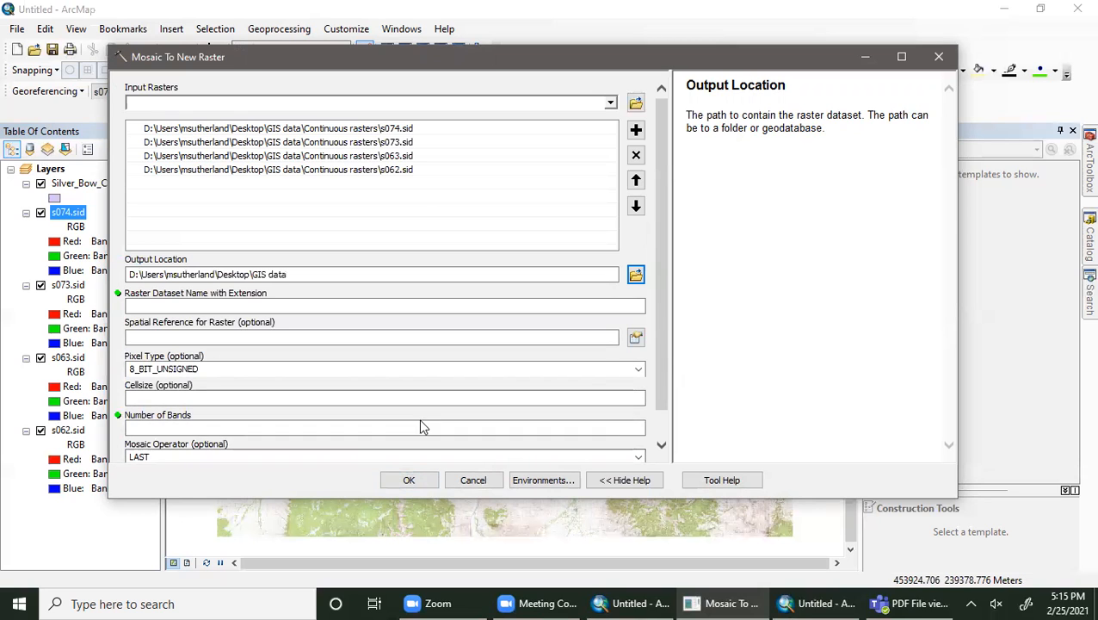
Step: Name the output raster dataset newraster and set its number of bands to 3
click(623, 302)
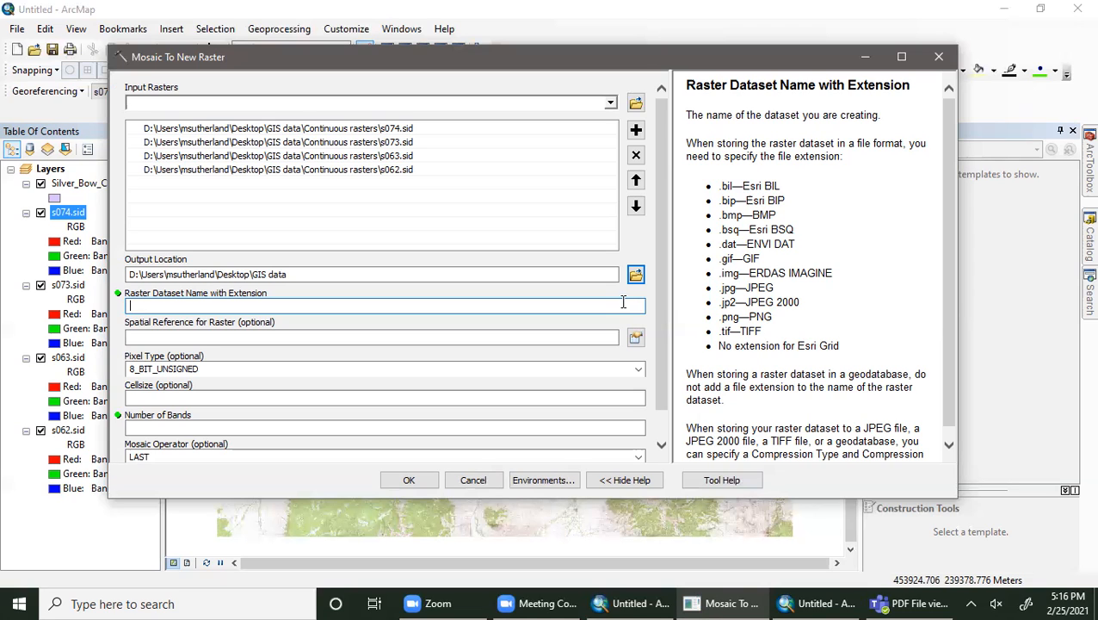
text(newraster)
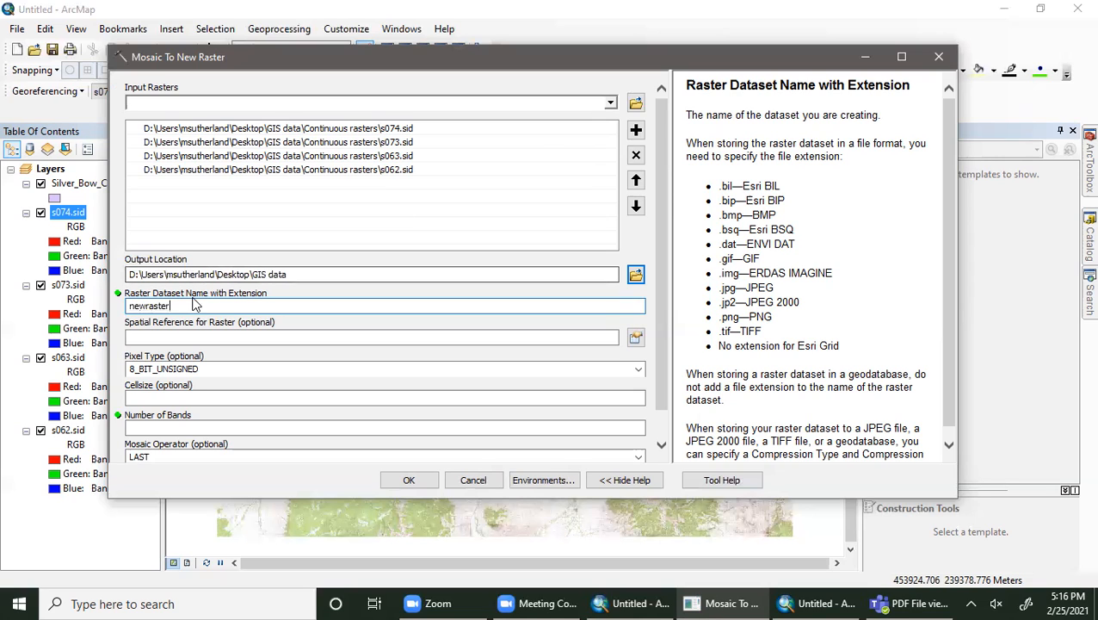
click(174, 336)
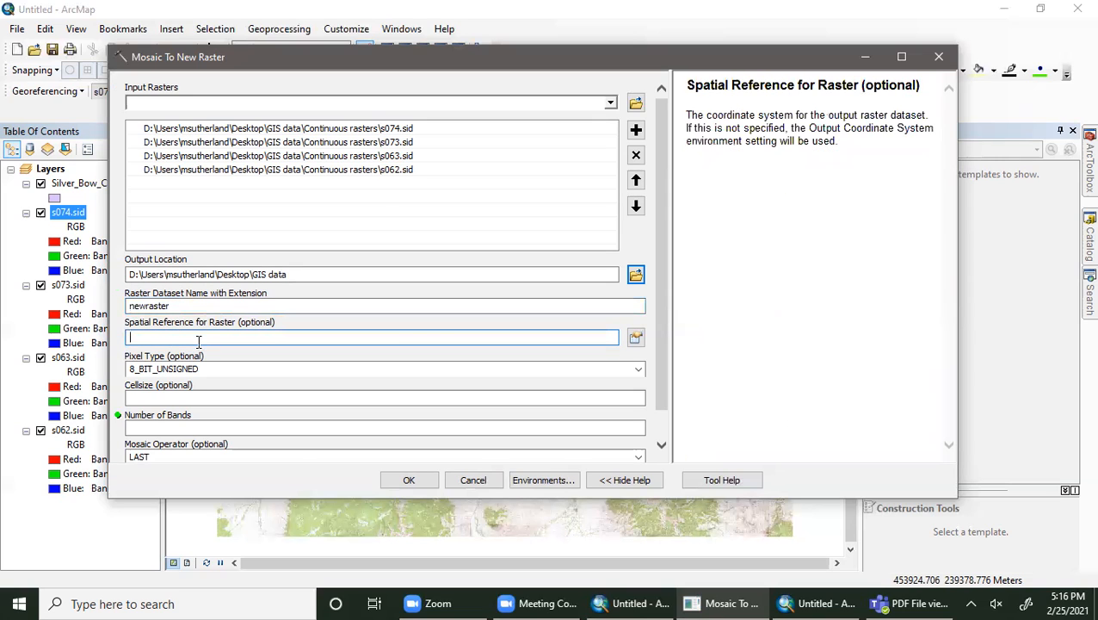
click(262, 426)
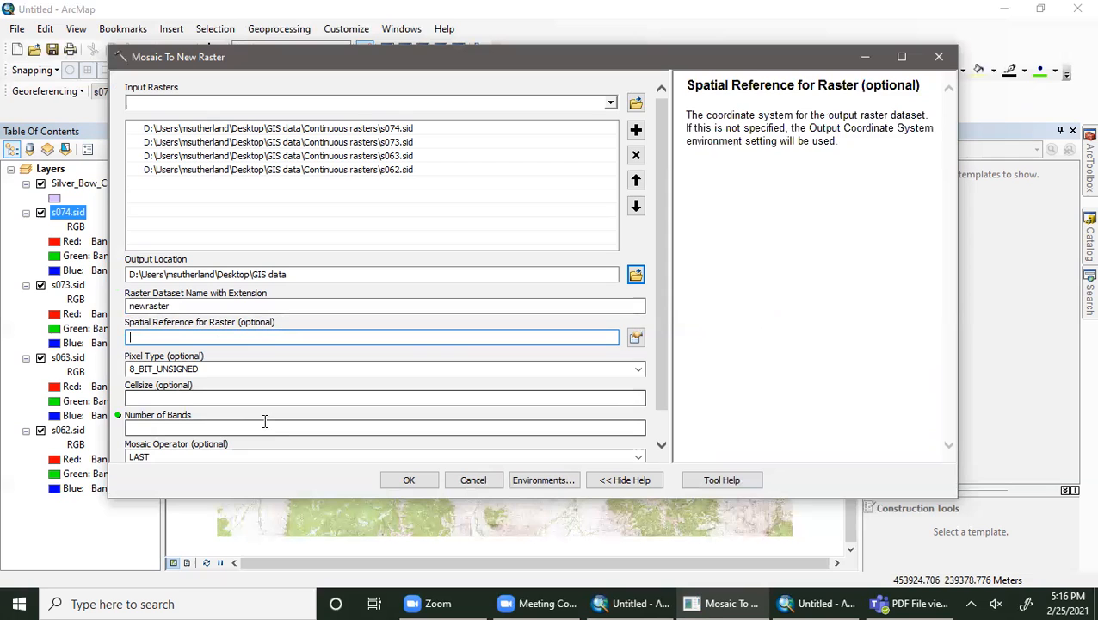
scroll(293, 413, down, 1)
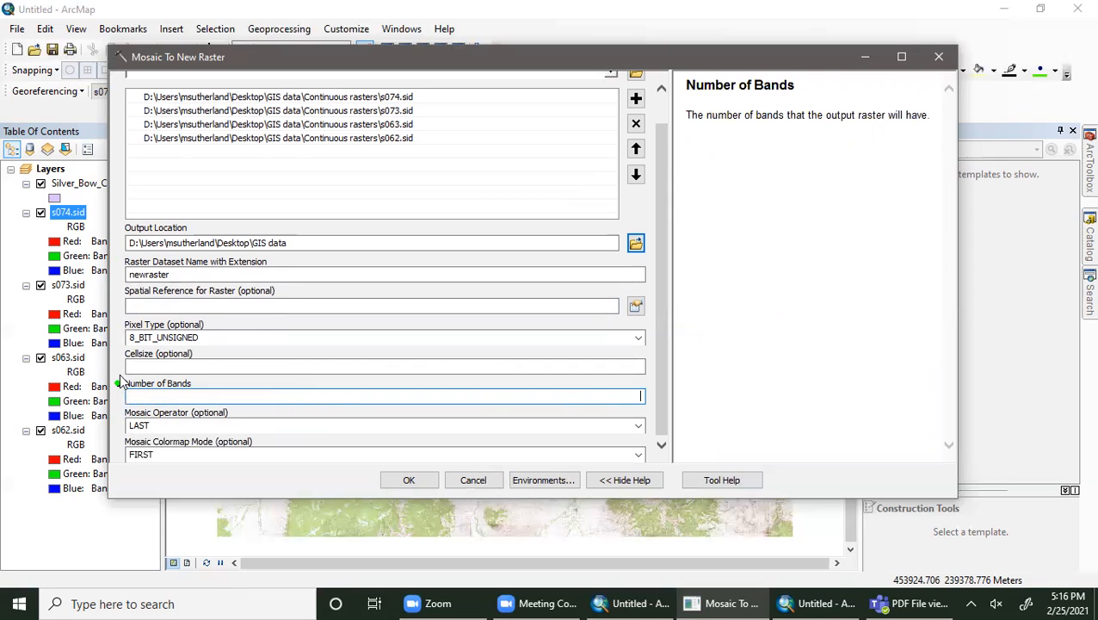
text(3)
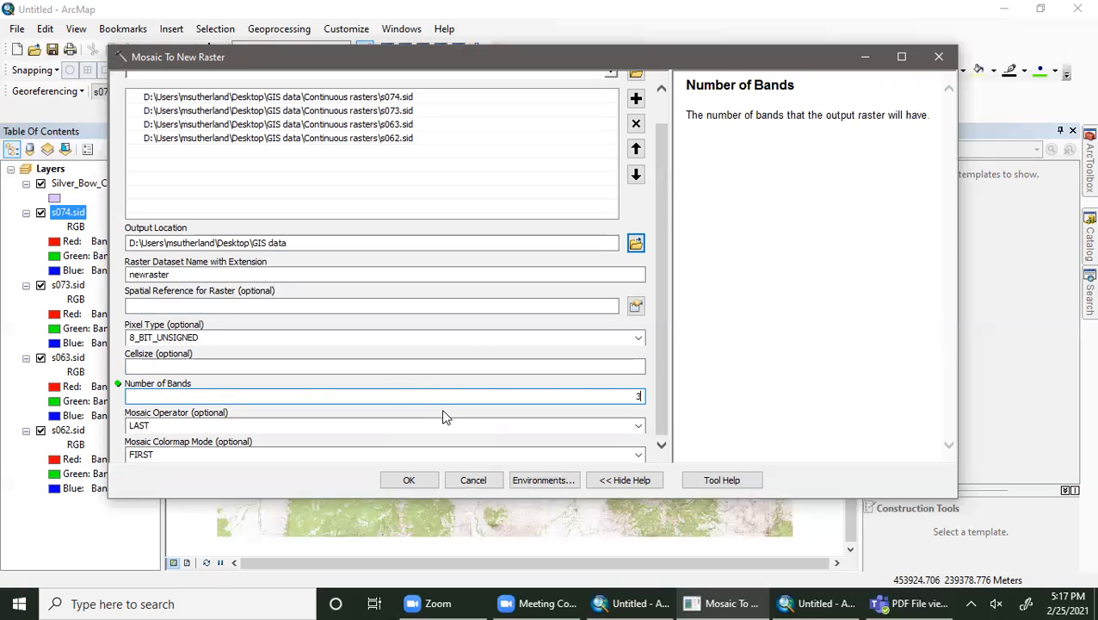
Step: Set the mosaic operator to MEAN and the colormap mode to MATCH, and run the mosaic
click(638, 425)
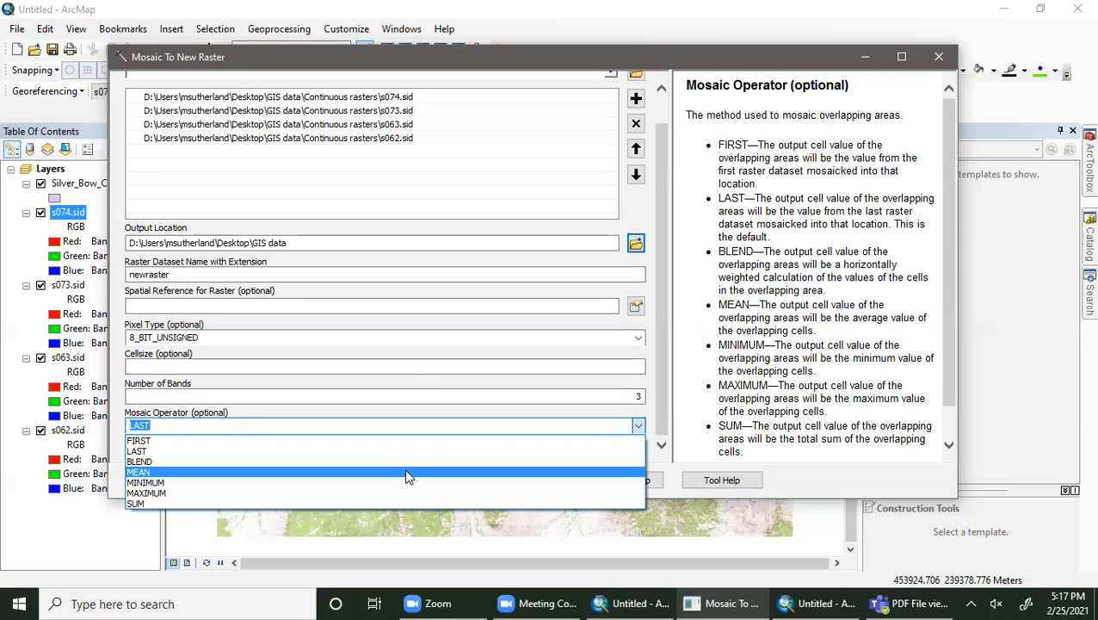
click(408, 473)
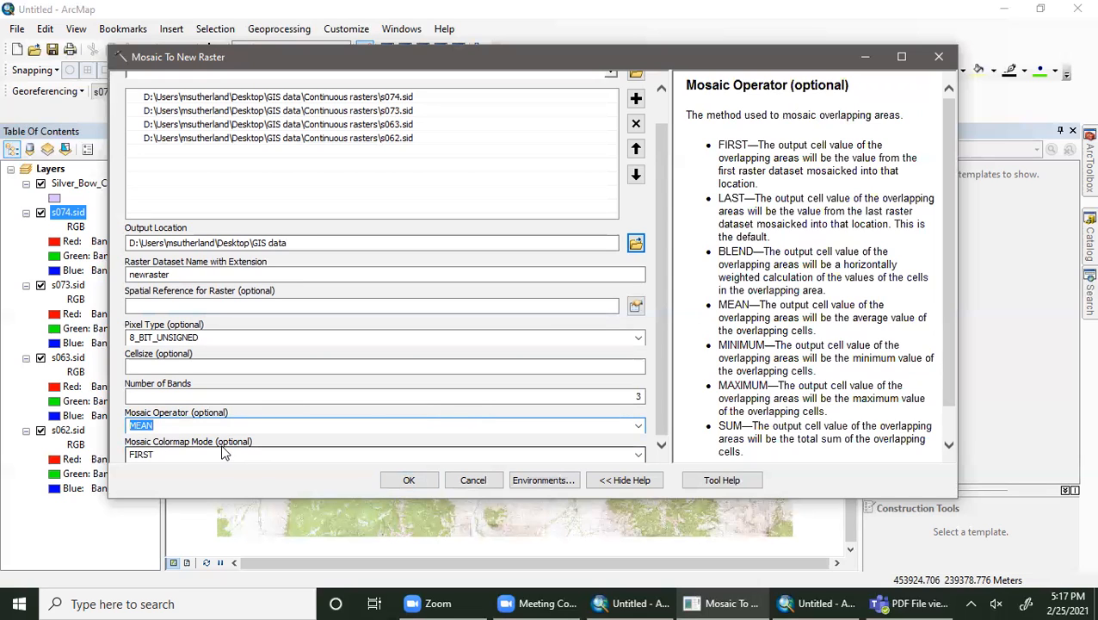
click(638, 454)
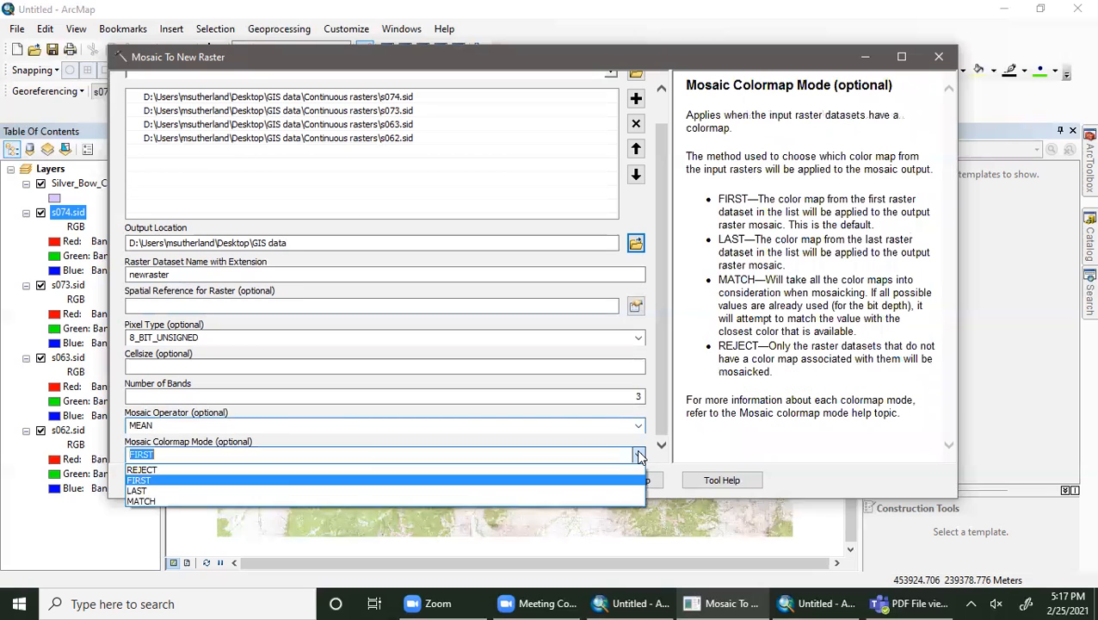
click(248, 500)
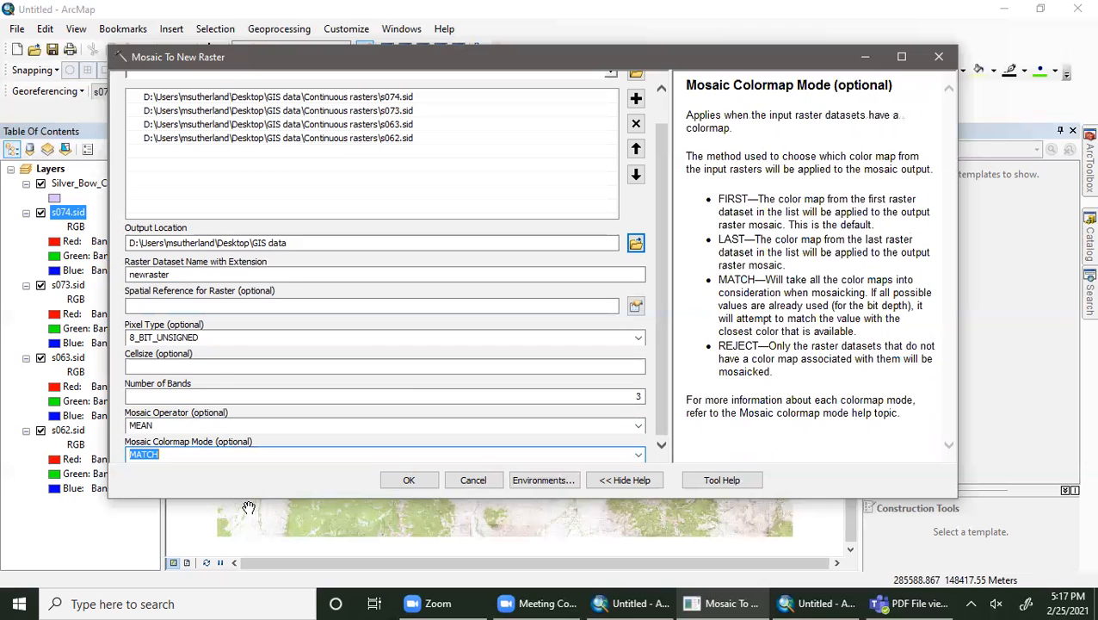
click(404, 482)
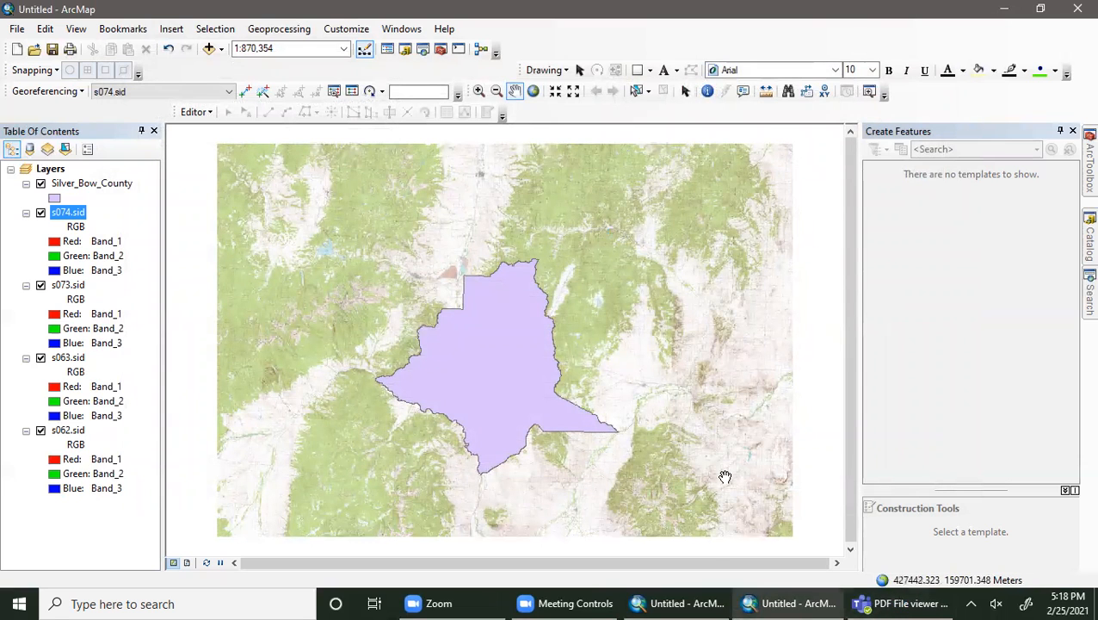
click(697, 603)
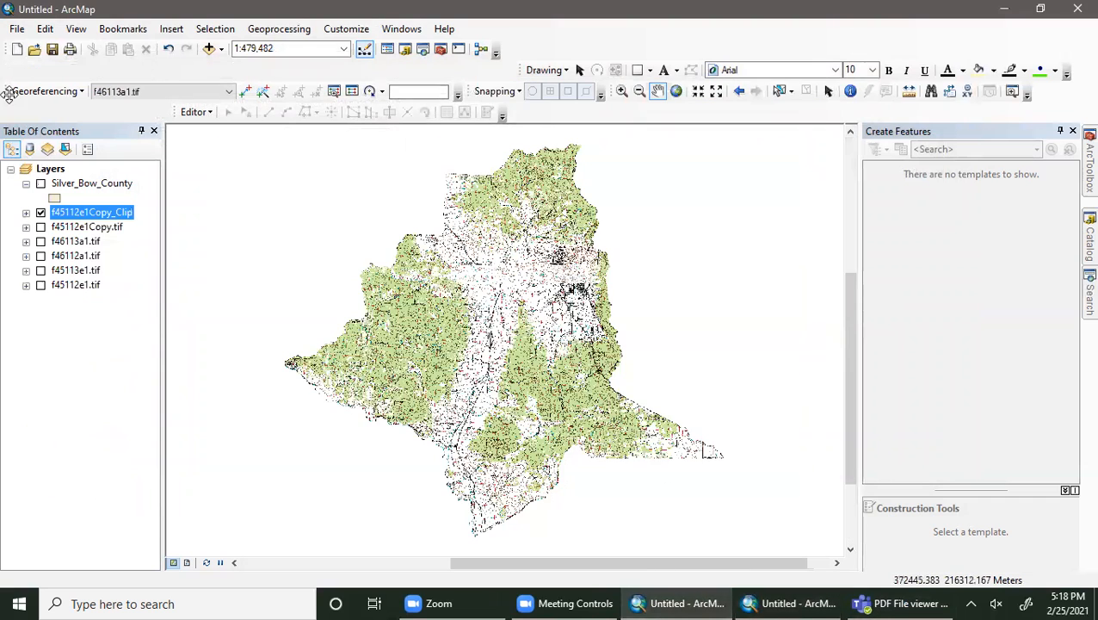
click(788, 602)
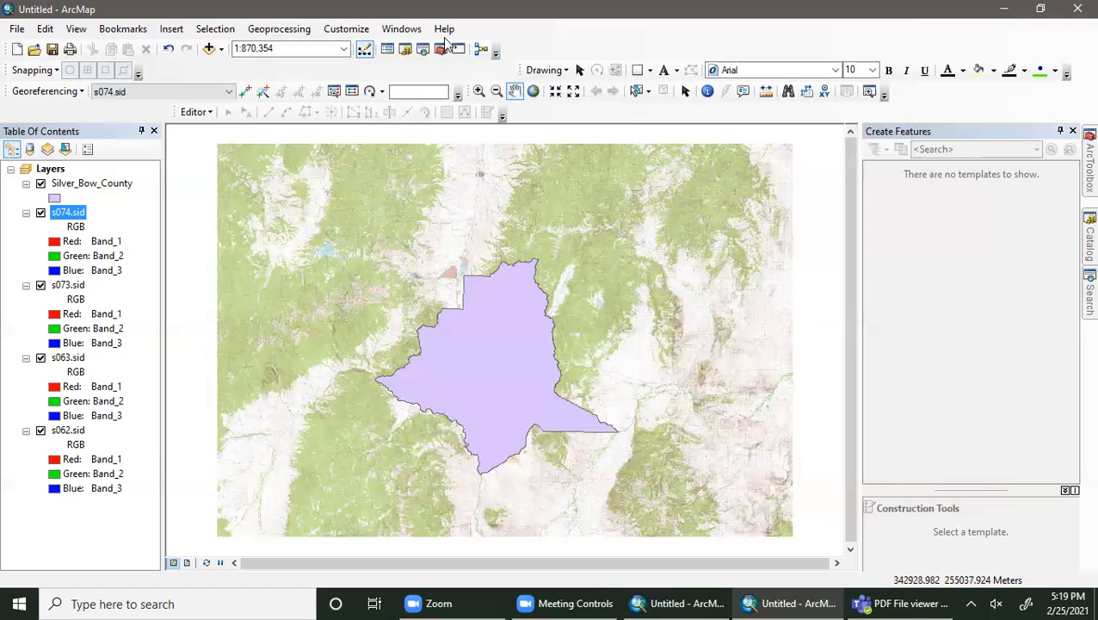
click(396, 31)
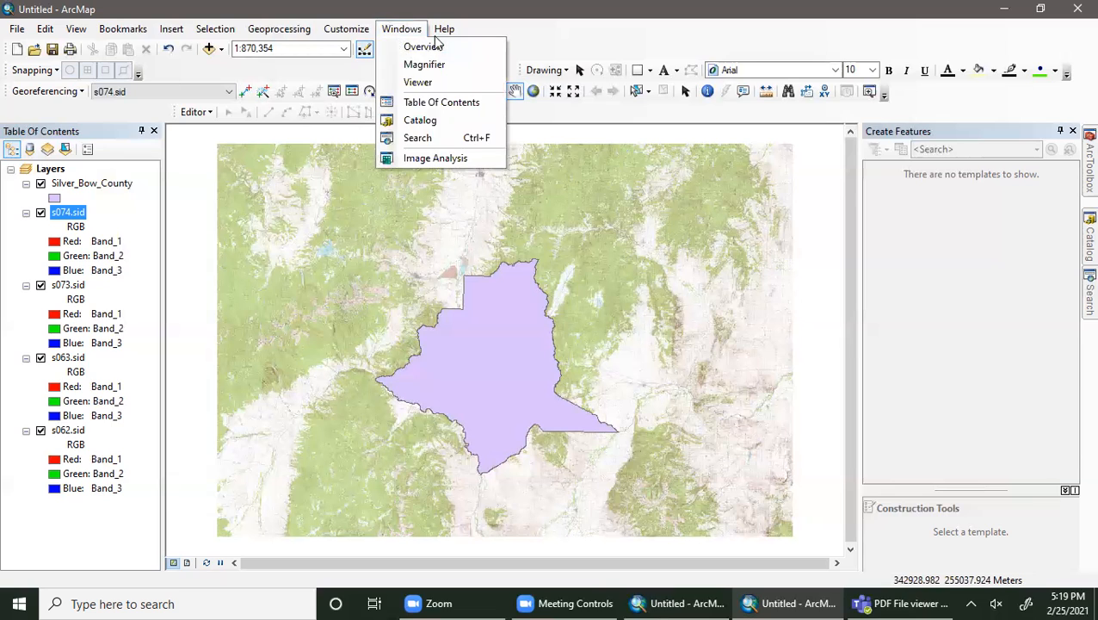
click(362, 36)
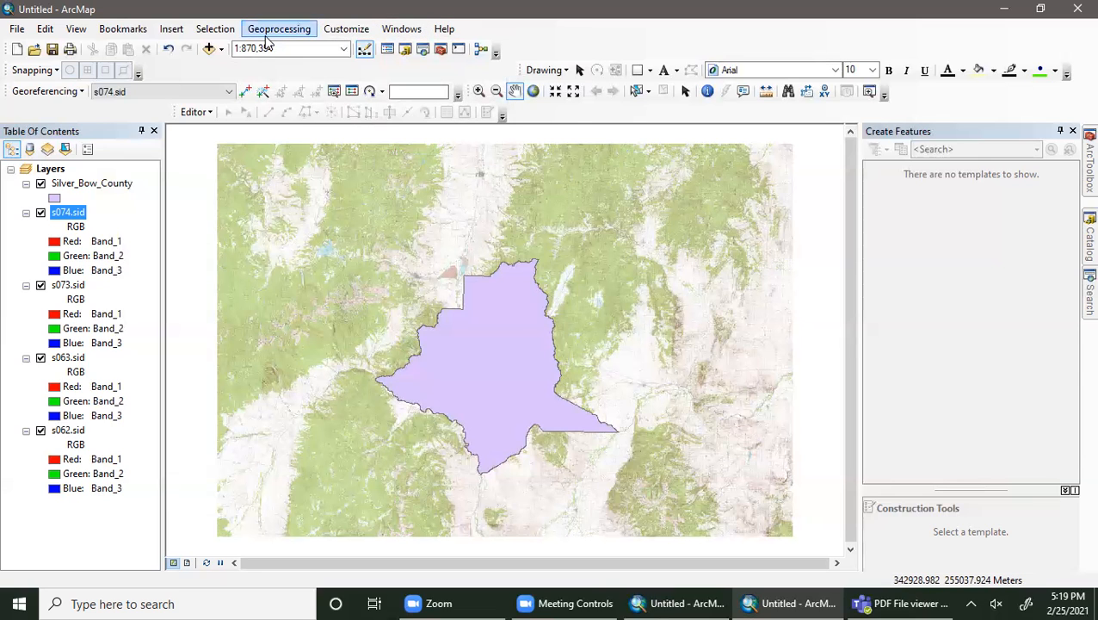
Step: Show the geoprocessing results and expand the current session to check on the mosaic run
click(271, 36)
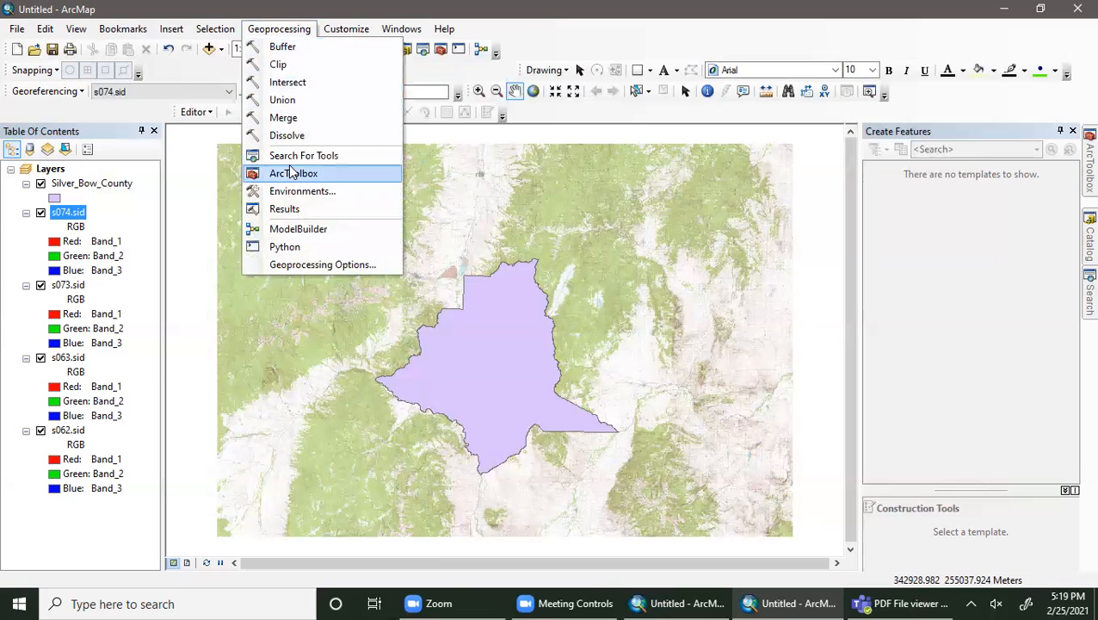
click(286, 208)
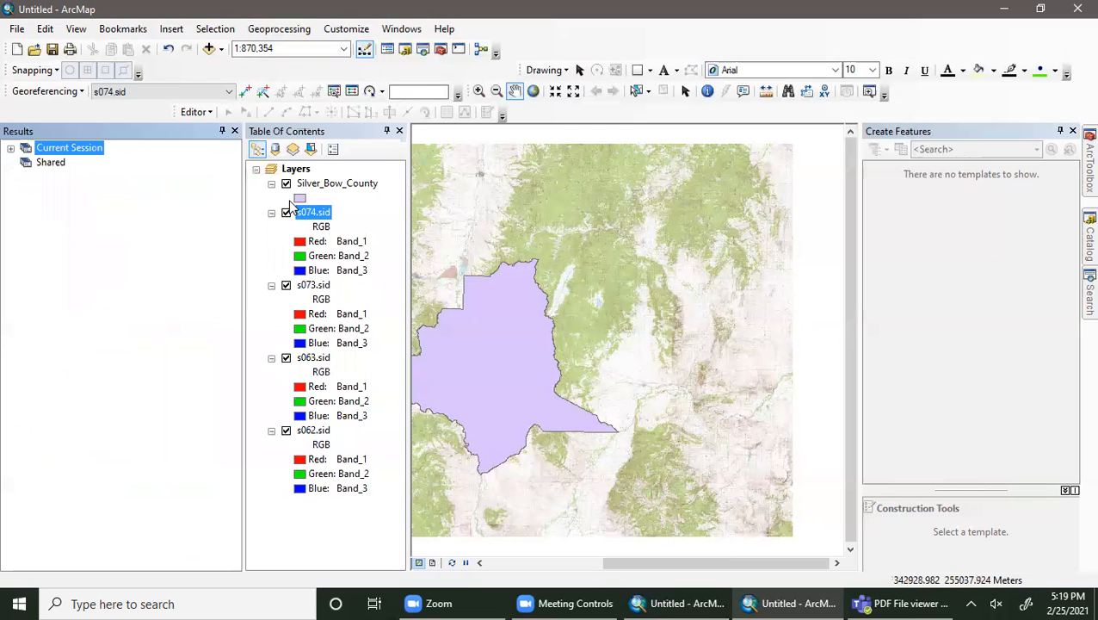
click(10, 148)
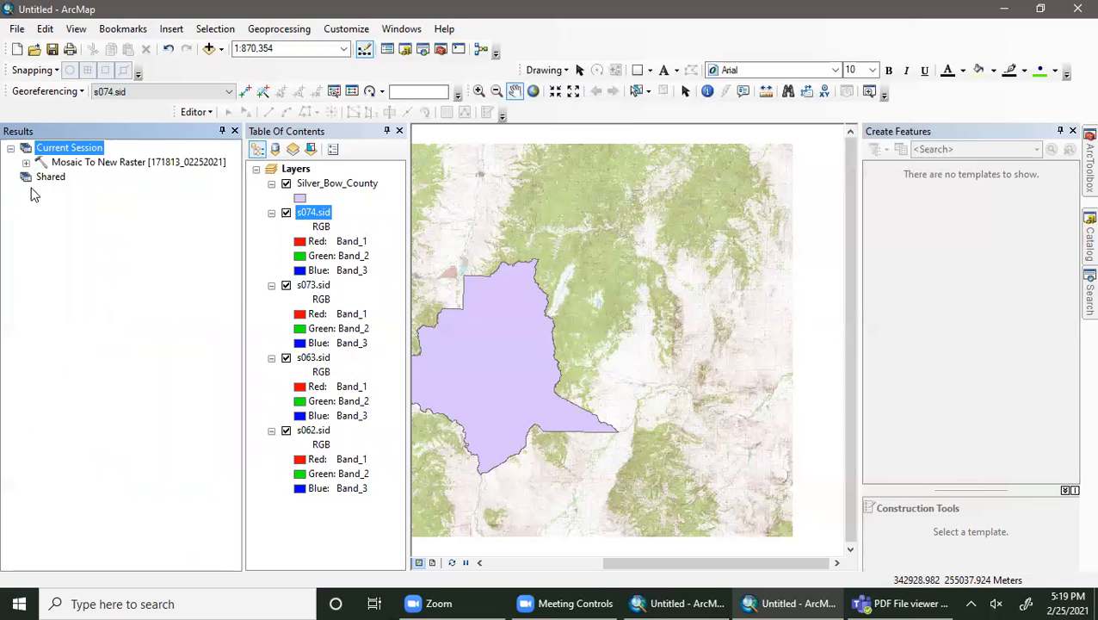
Step: Review the inputs, environment settings and messages of the Mosaic To New Raster result
click(286, 33)
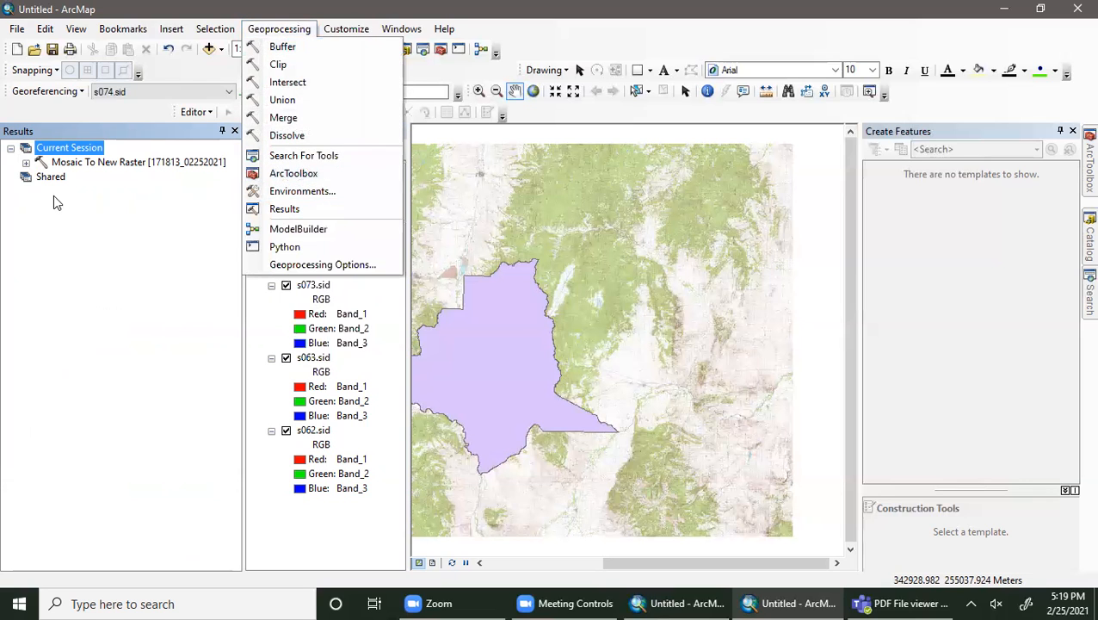
click(26, 162)
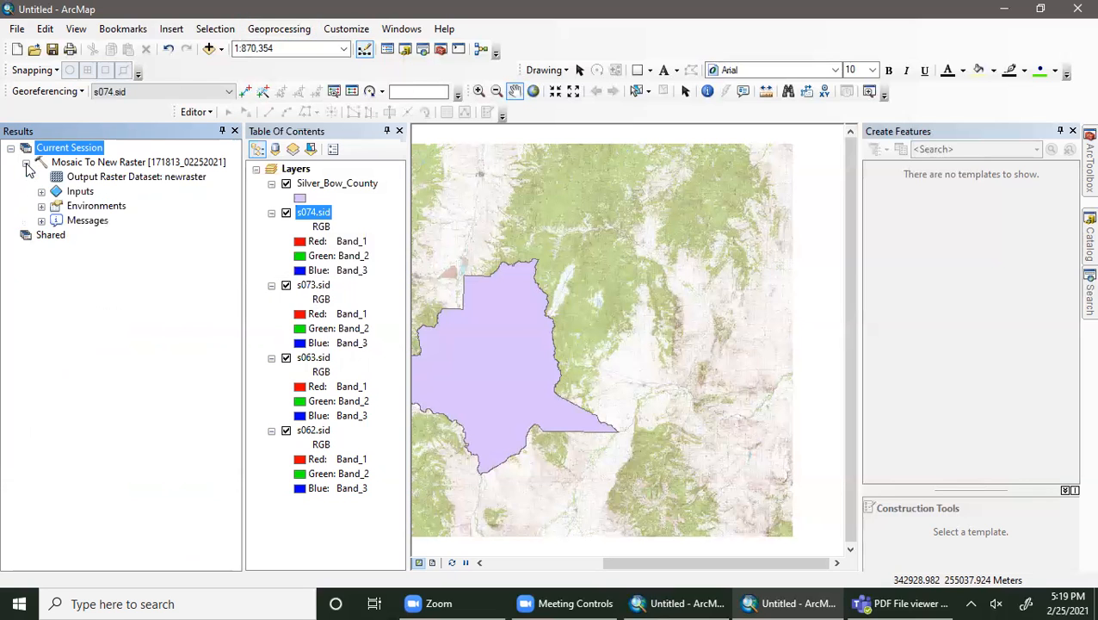
click(42, 191)
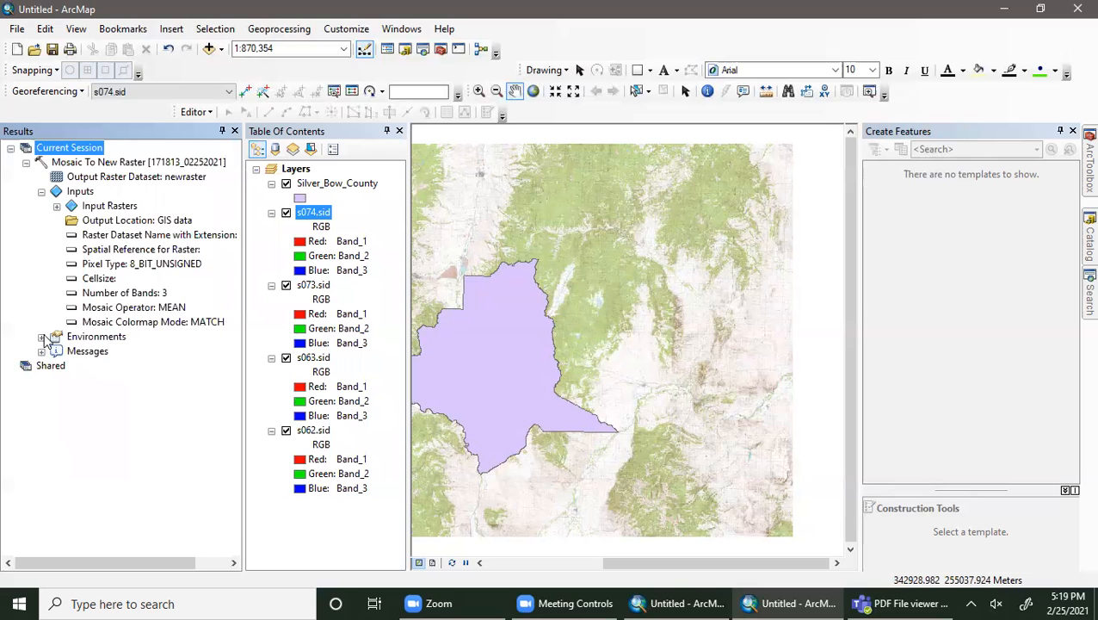
click(42, 337)
scroll(43, 409, down, 2)
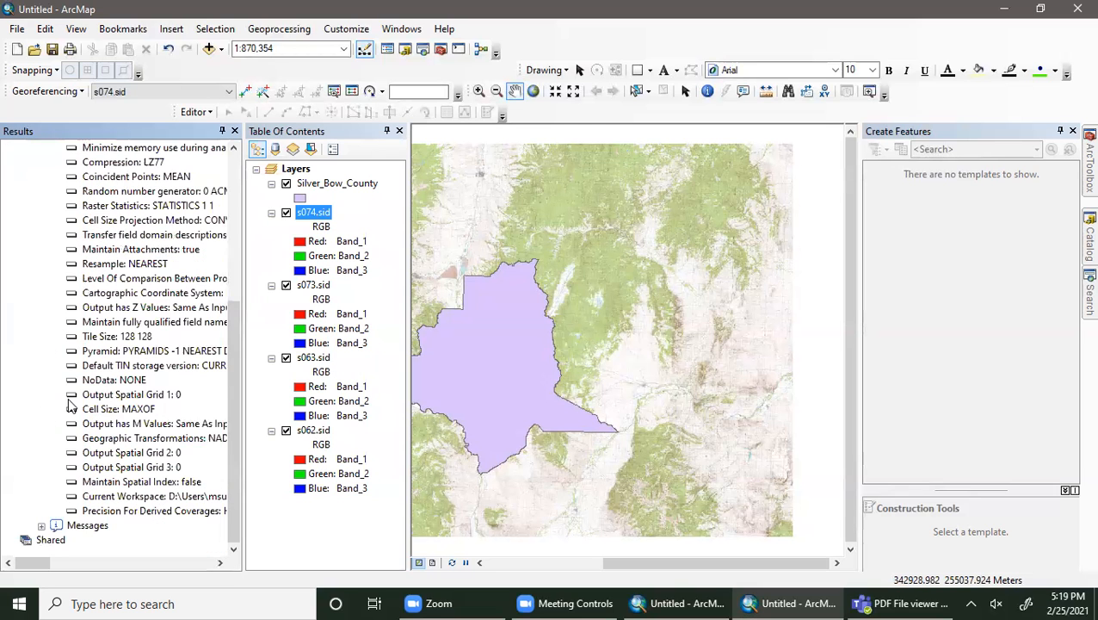
click(41, 525)
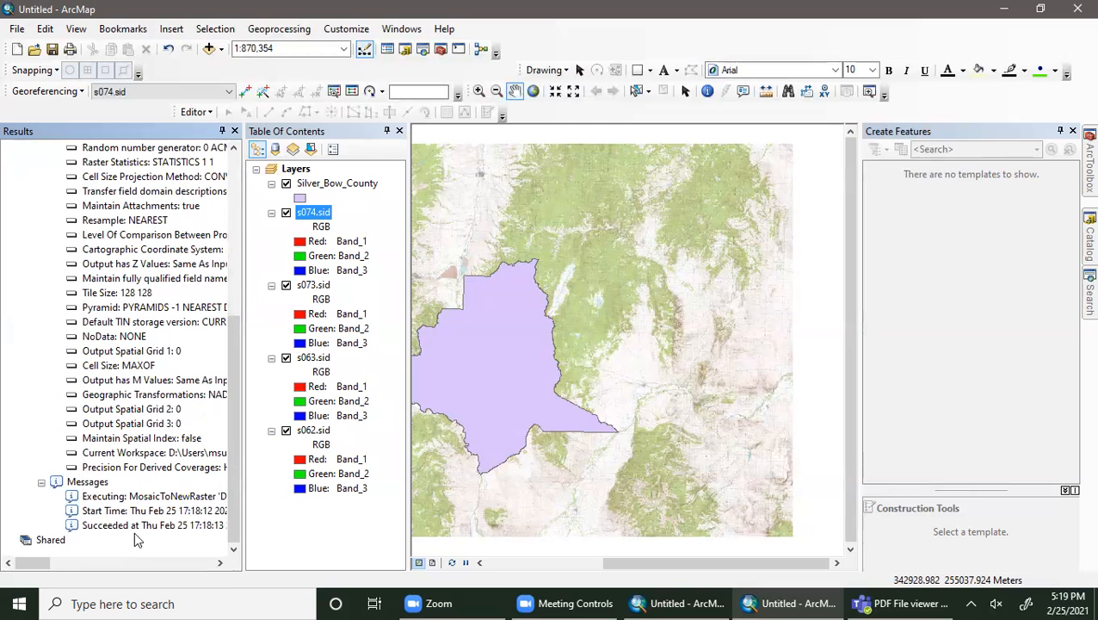
click(88, 525)
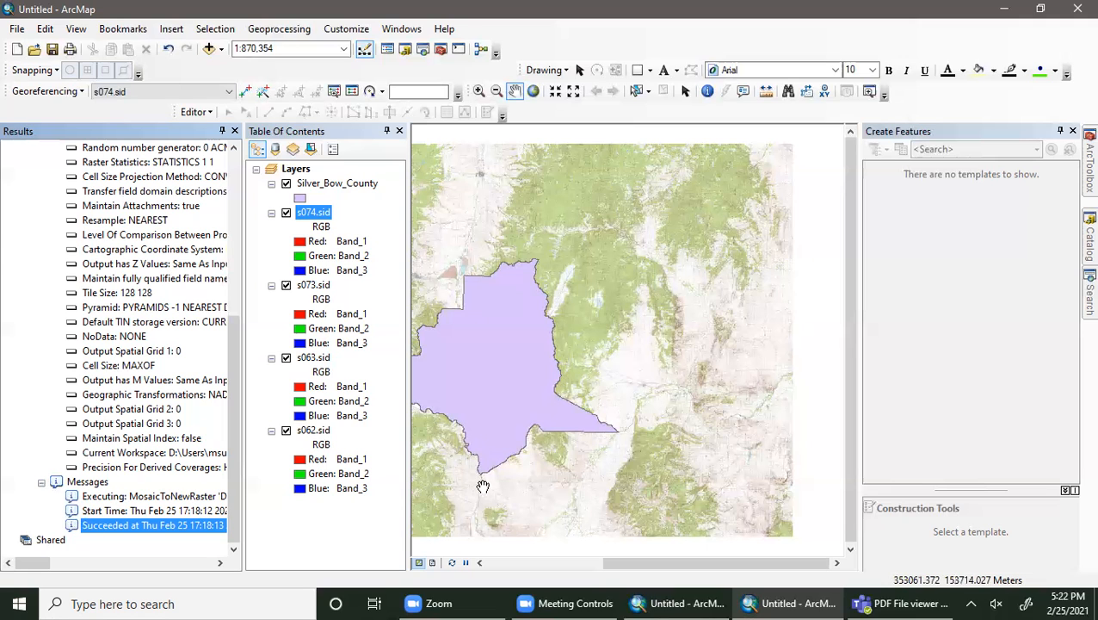
Step: Try to add newraster and newrasterc1 from the GIS data folder to the map as layers
scroll(430, 404, down, 2)
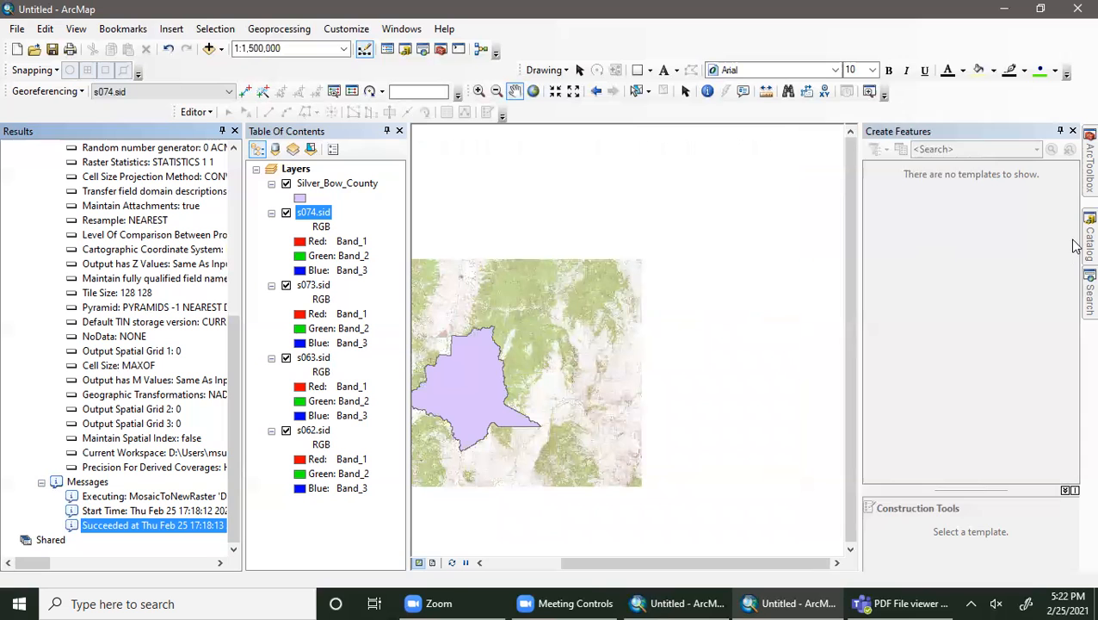
click(1086, 246)
scroll(975, 370, down, 1)
scroll(975, 366, up, 3)
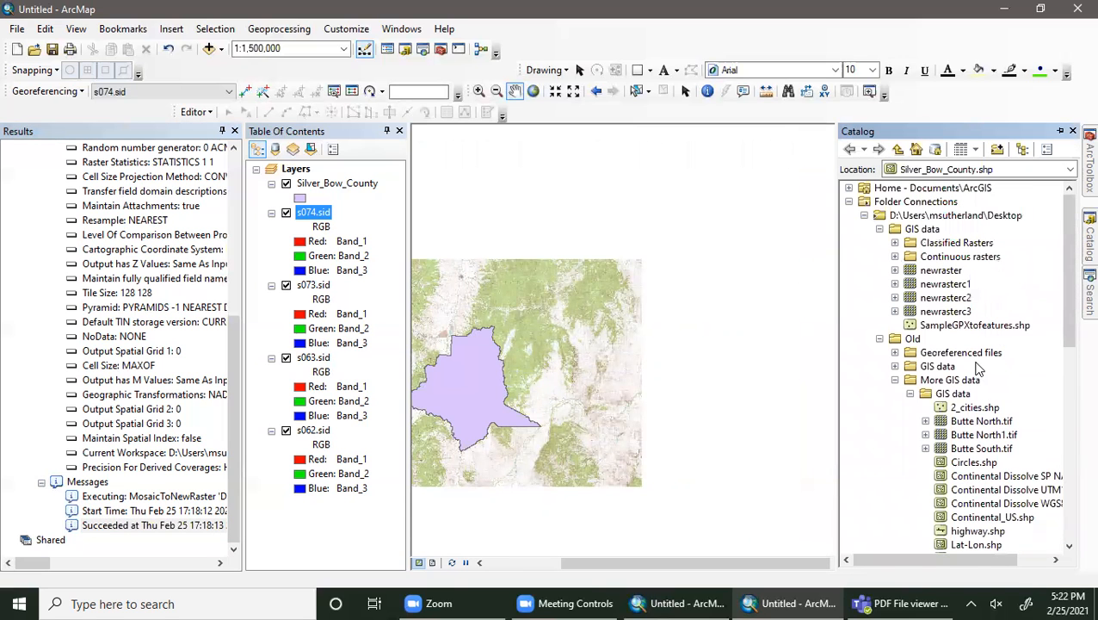
click(949, 272)
drag(951, 274, 342, 194)
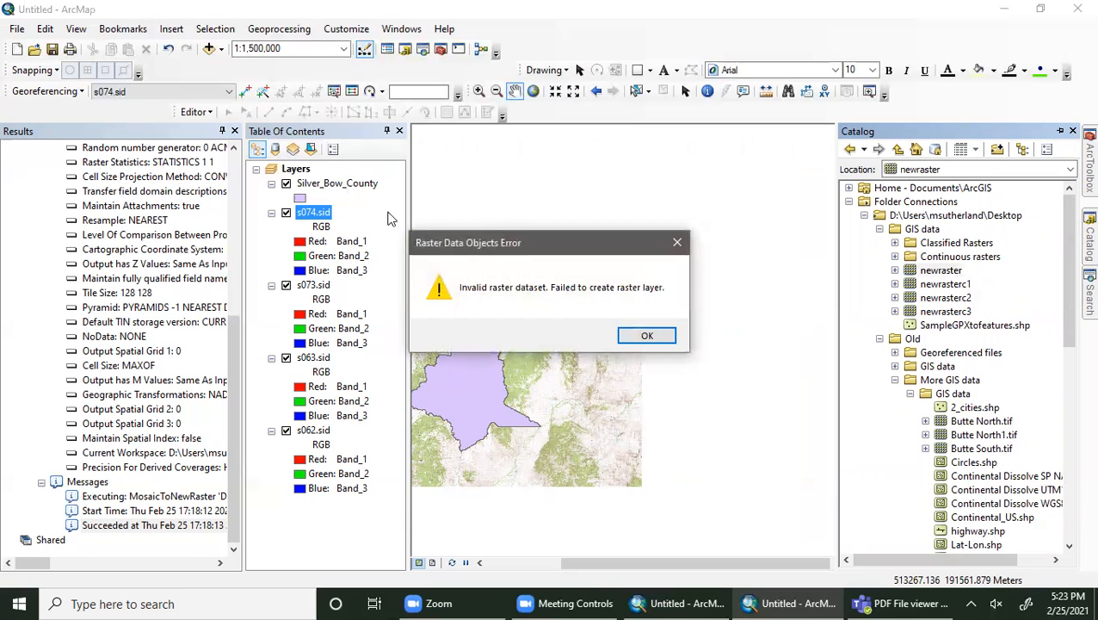
click(645, 338)
click(656, 337)
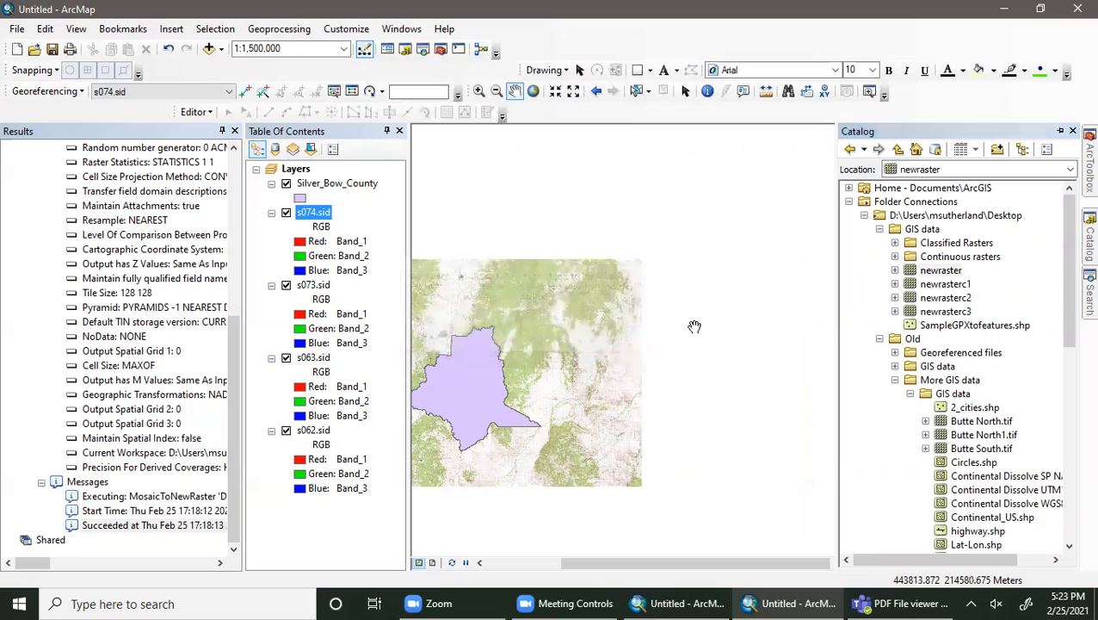
drag(958, 290, 345, 198)
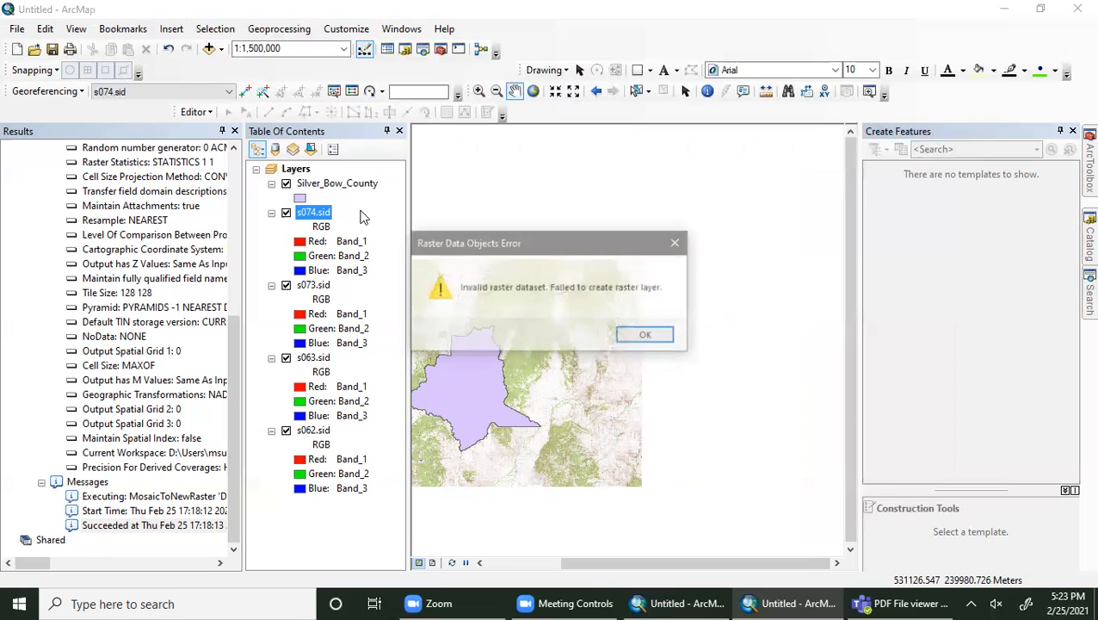
click(645, 334)
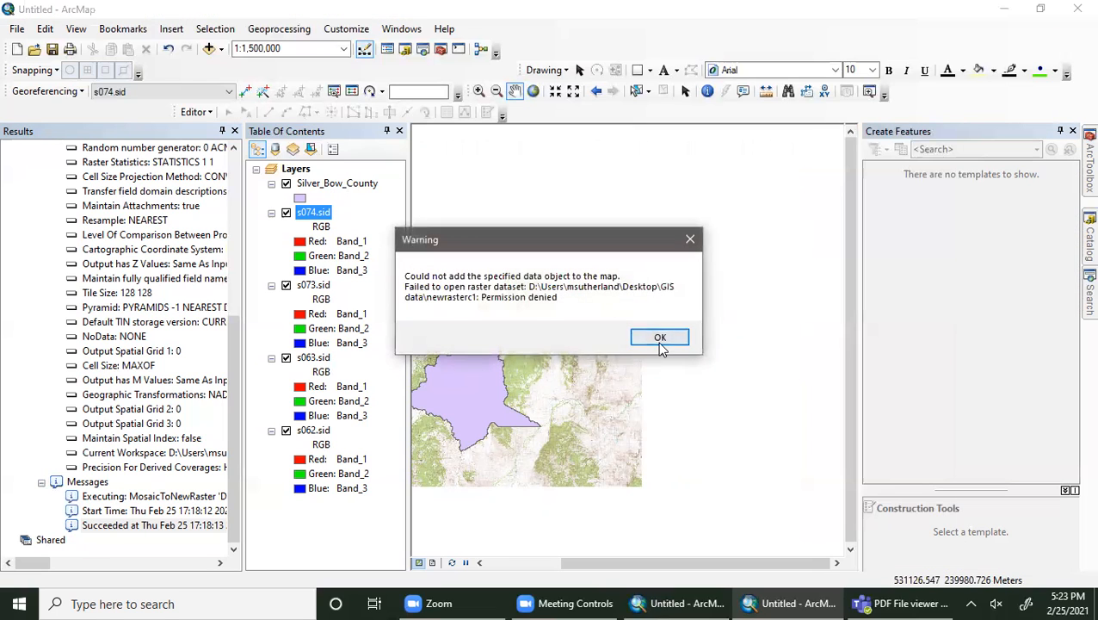
click(656, 337)
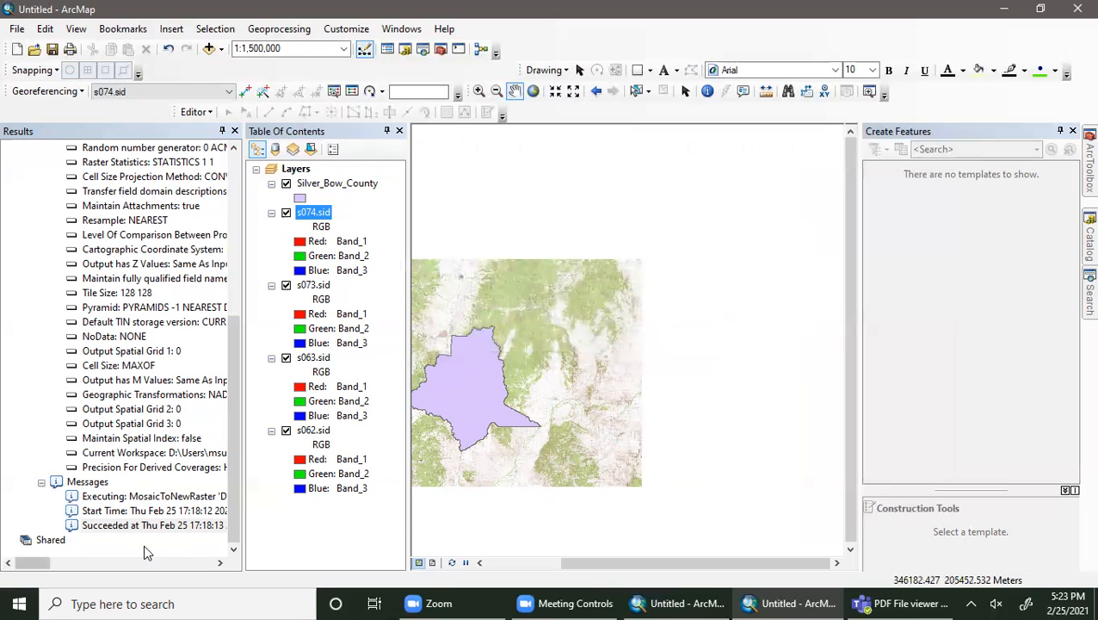
scroll(145, 544, up, 7)
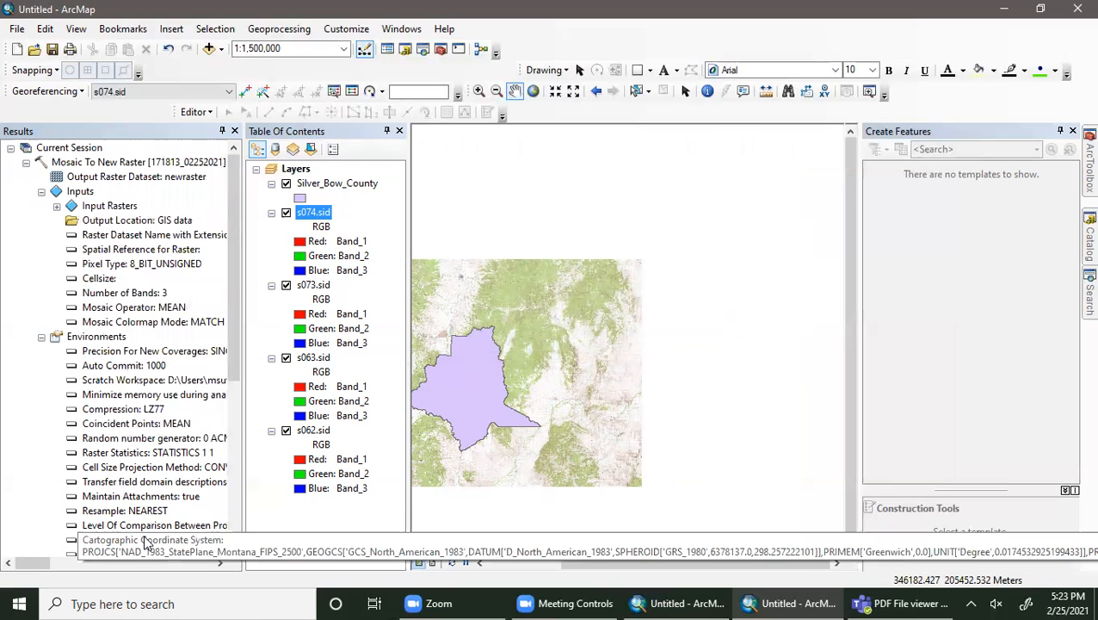
scroll(146, 534, down, 5)
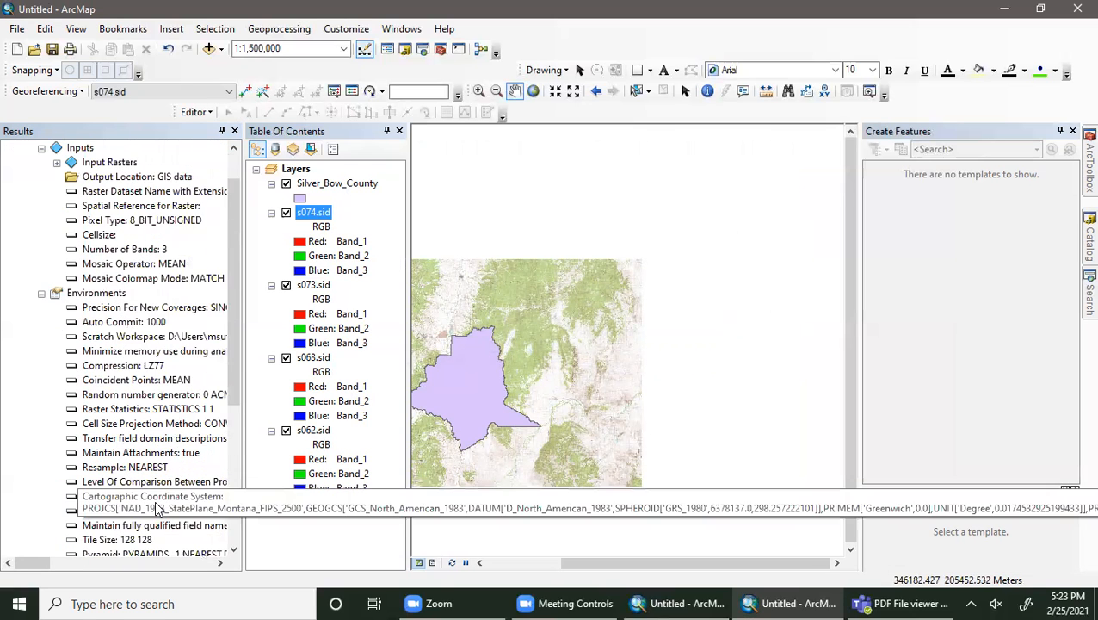
scroll(157, 508, down, 1)
Step: Rename the Continuous rasters folder in GIS data to ContinuousRasters, without a space
click(1089, 239)
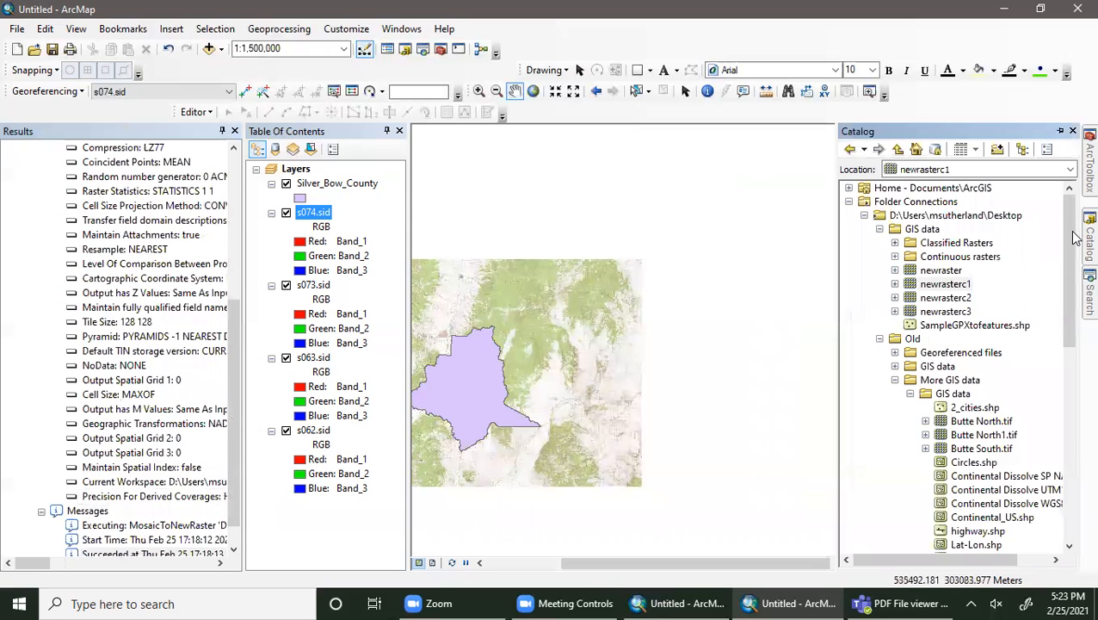
click(895, 258)
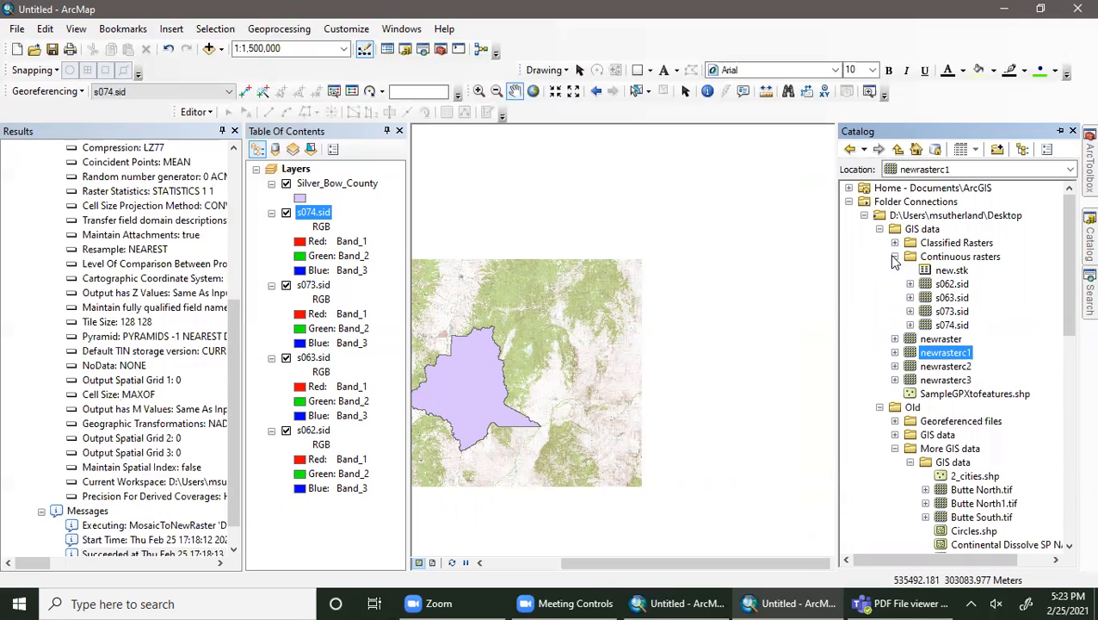
right_click(962, 257)
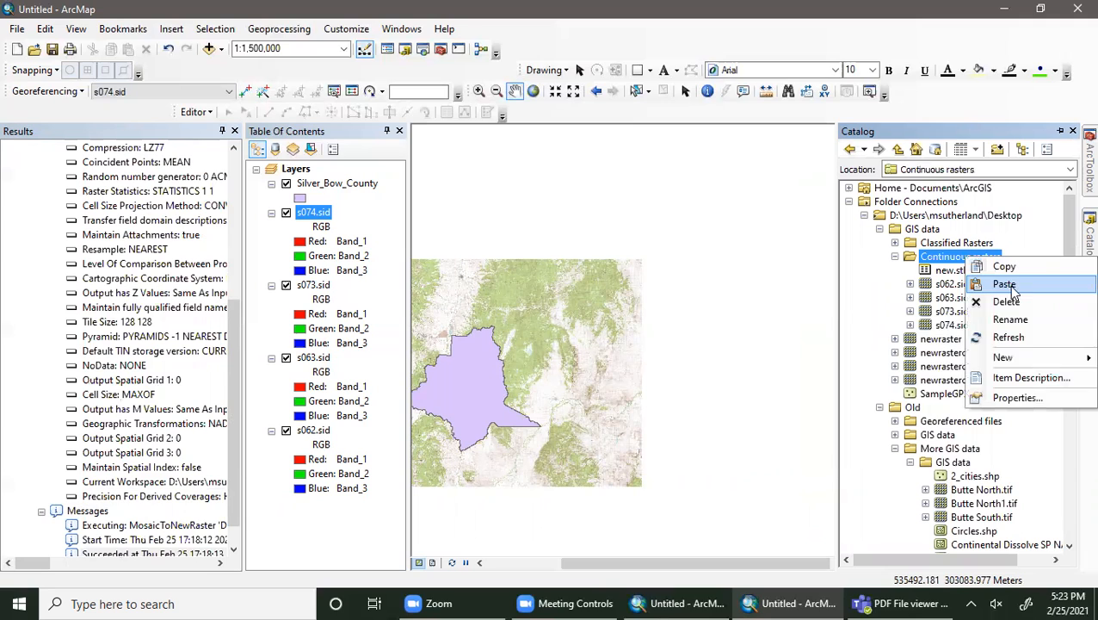
click(1019, 320)
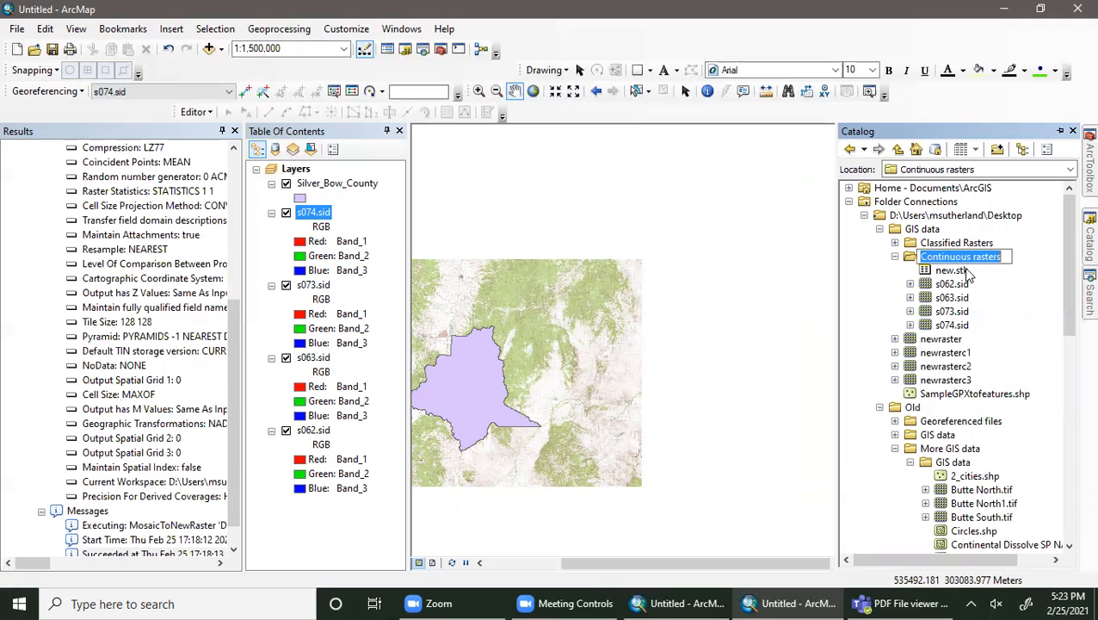
click(974, 256)
key(BackSpace)
key(Delete)
text(R)
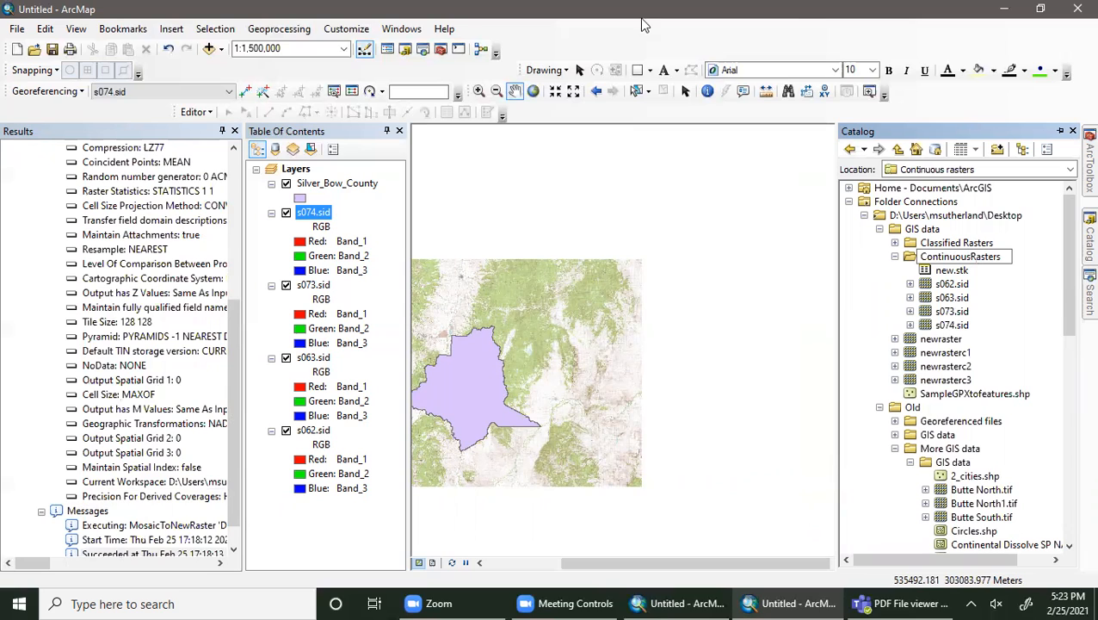
click(994, 301)
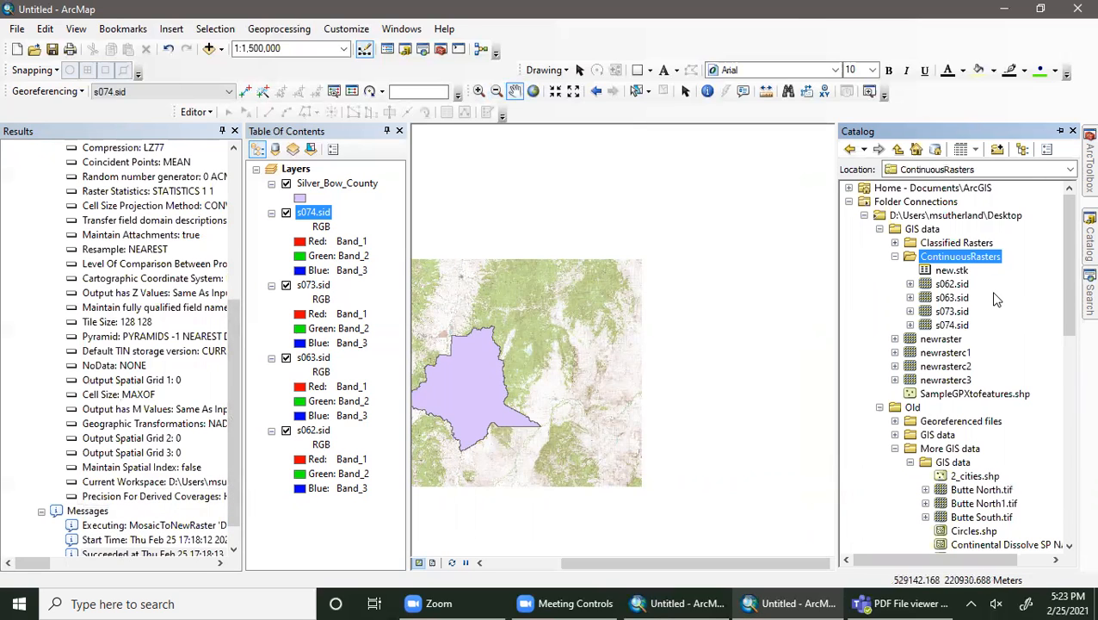
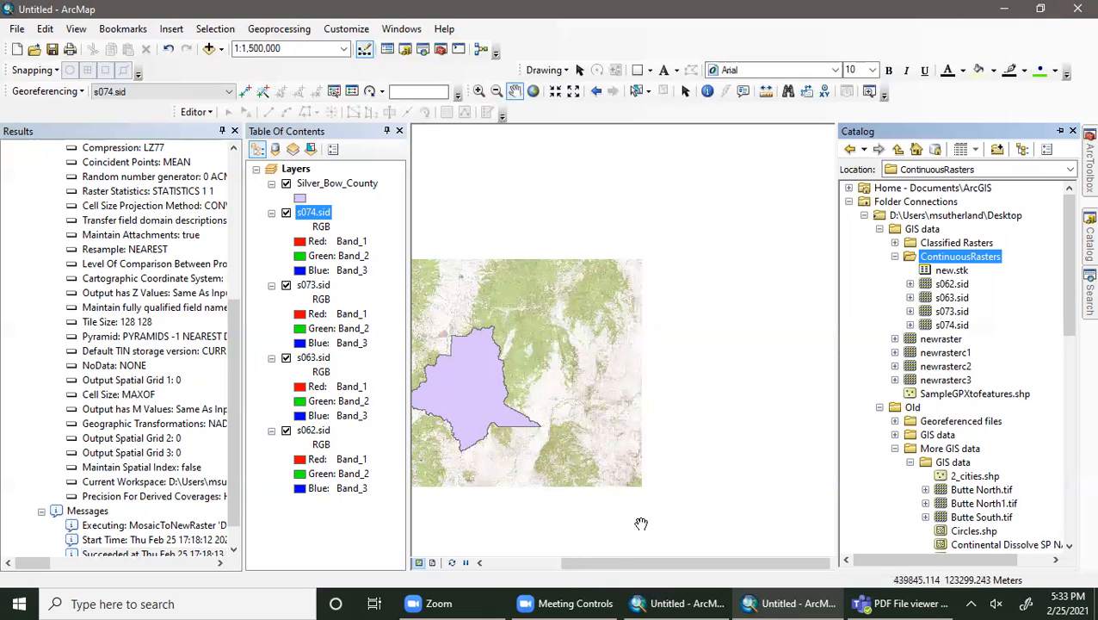
Step: Check the raster source information in the layer properties of s074.sid
drag(613, 568, 547, 561)
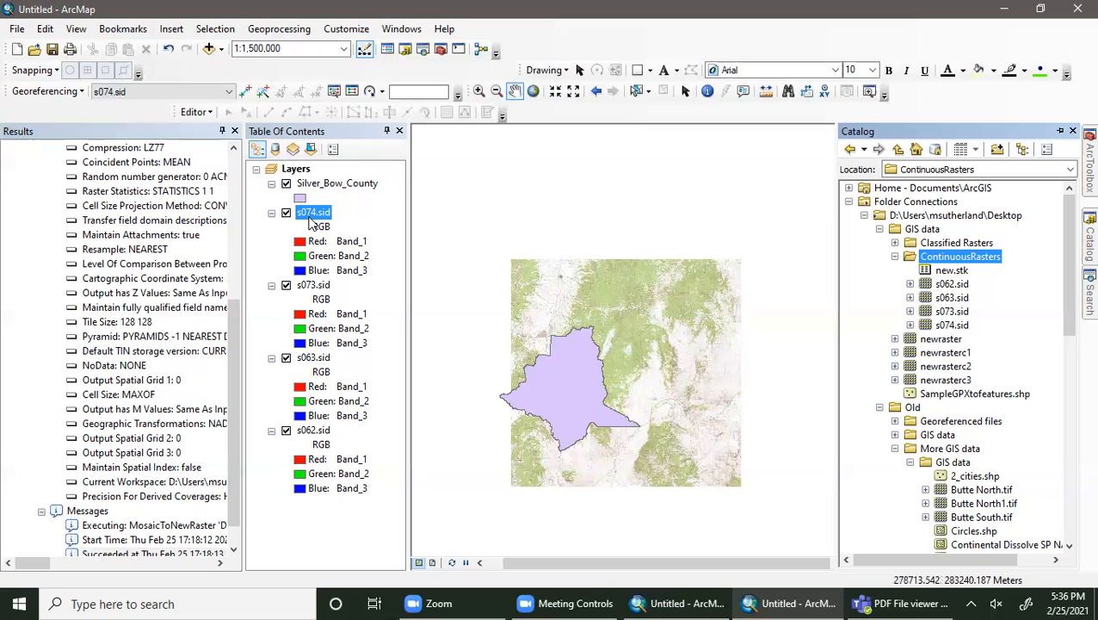
right_click(310, 216)
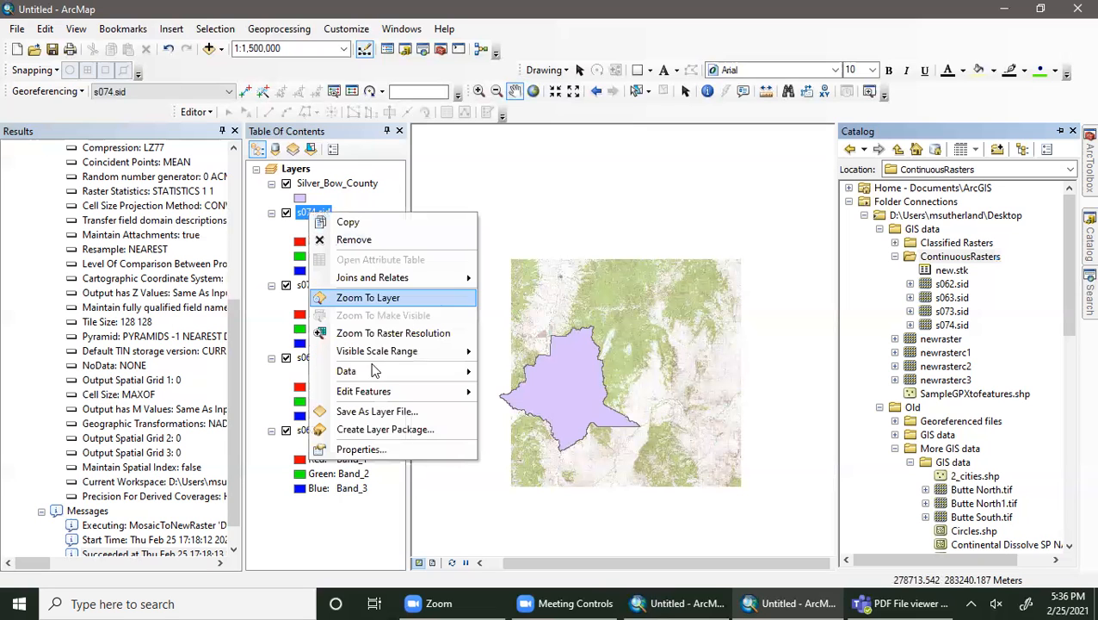
click(376, 448)
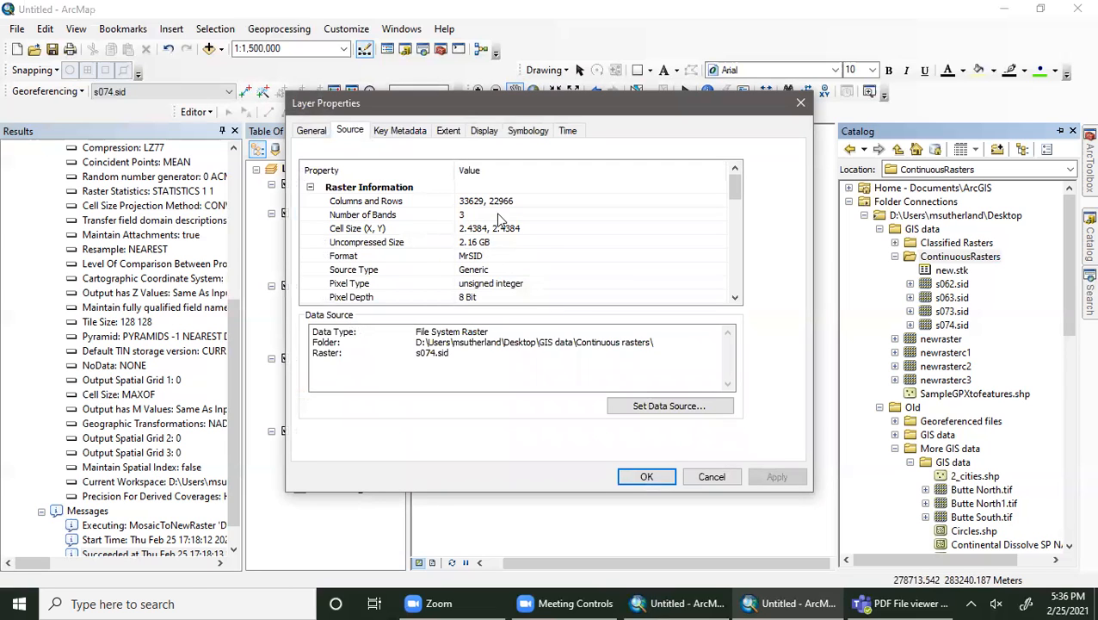
click(801, 102)
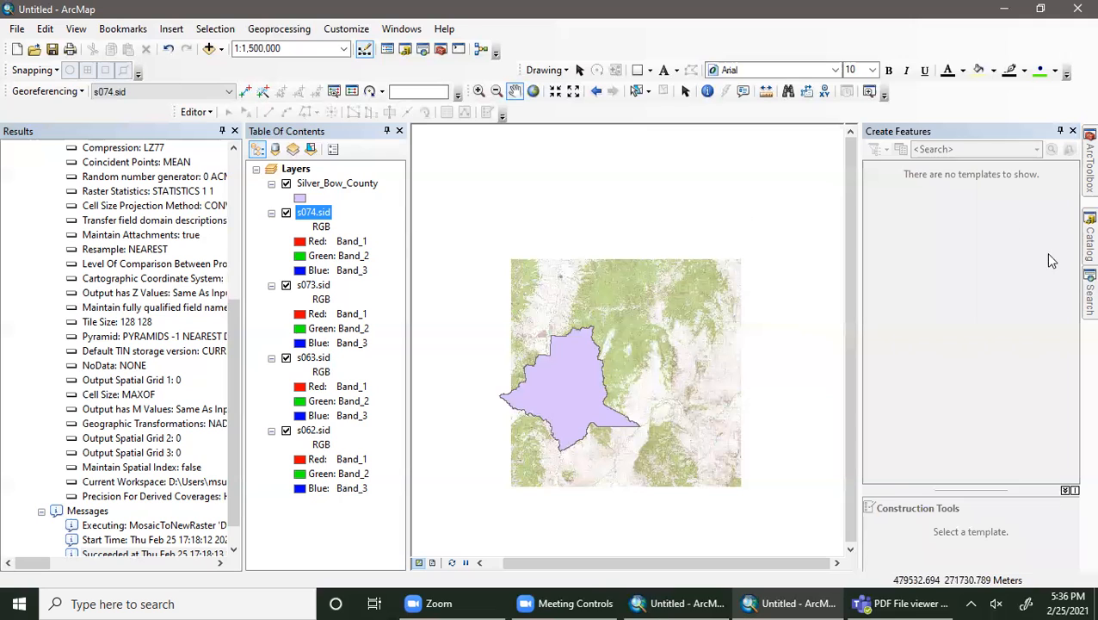
Step: Add f45112e1.tif from the Classified Rasters folder to the map above the s074.sid layer
mouse_move(1088, 231)
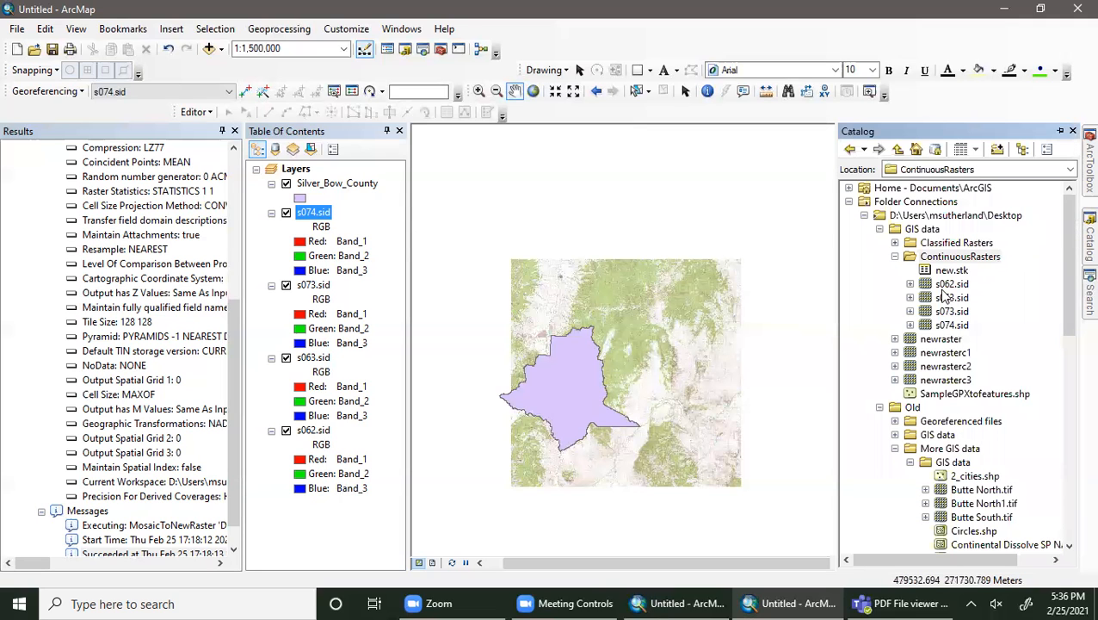
click(894, 243)
drag(958, 257, 314, 232)
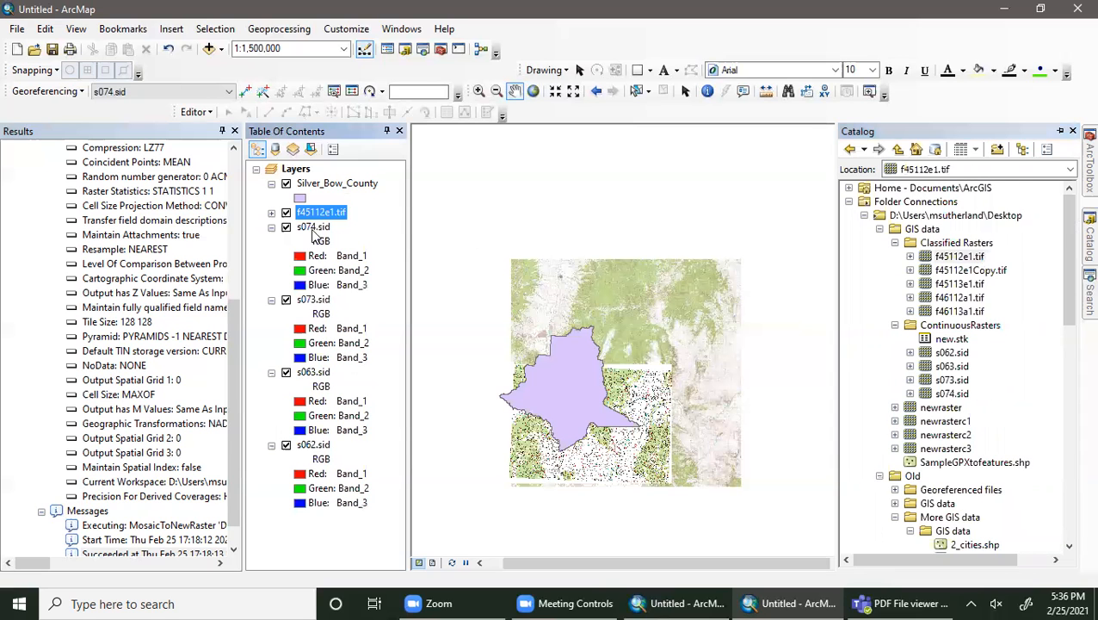
Step: Check the layer properties of f45112e1.tif
right_click(317, 212)
click(366, 446)
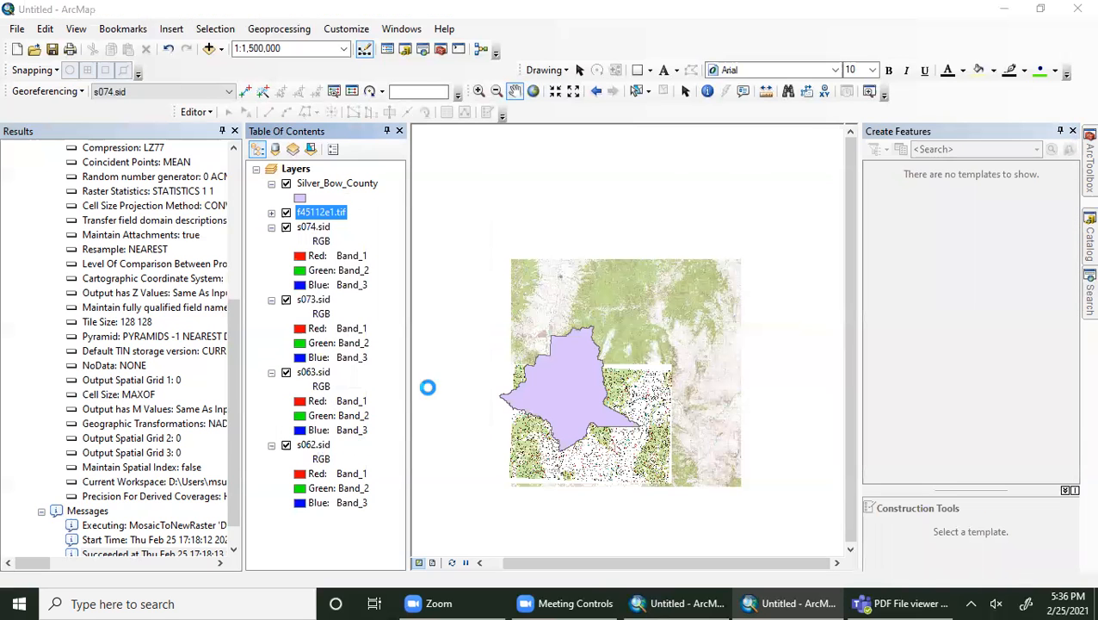
click(477, 216)
click(801, 102)
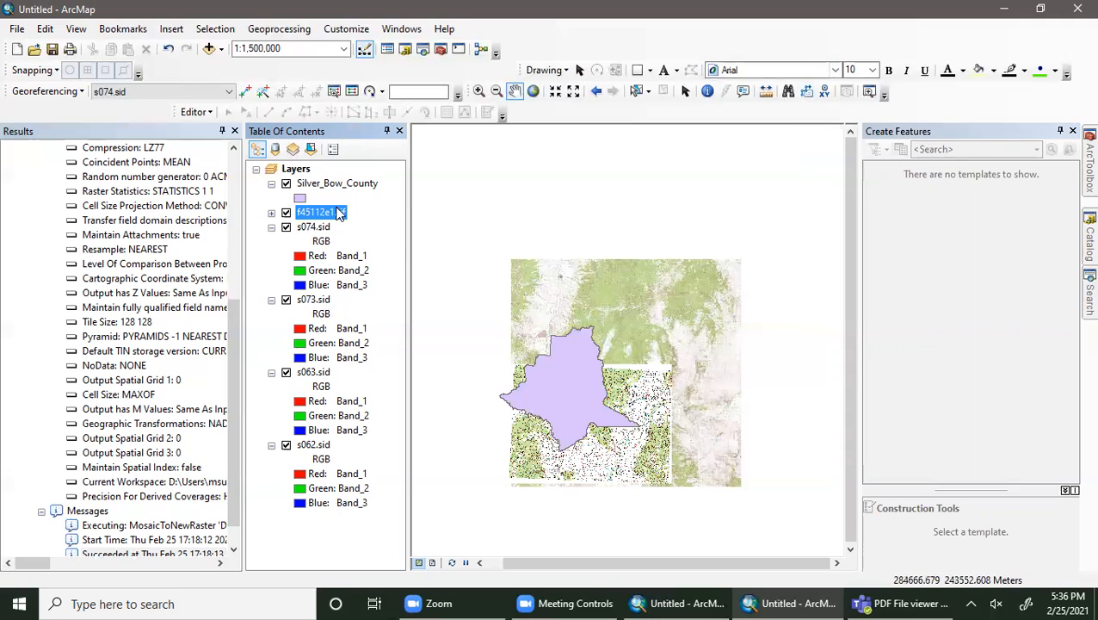
click(15, 49)
double_click(430, 223)
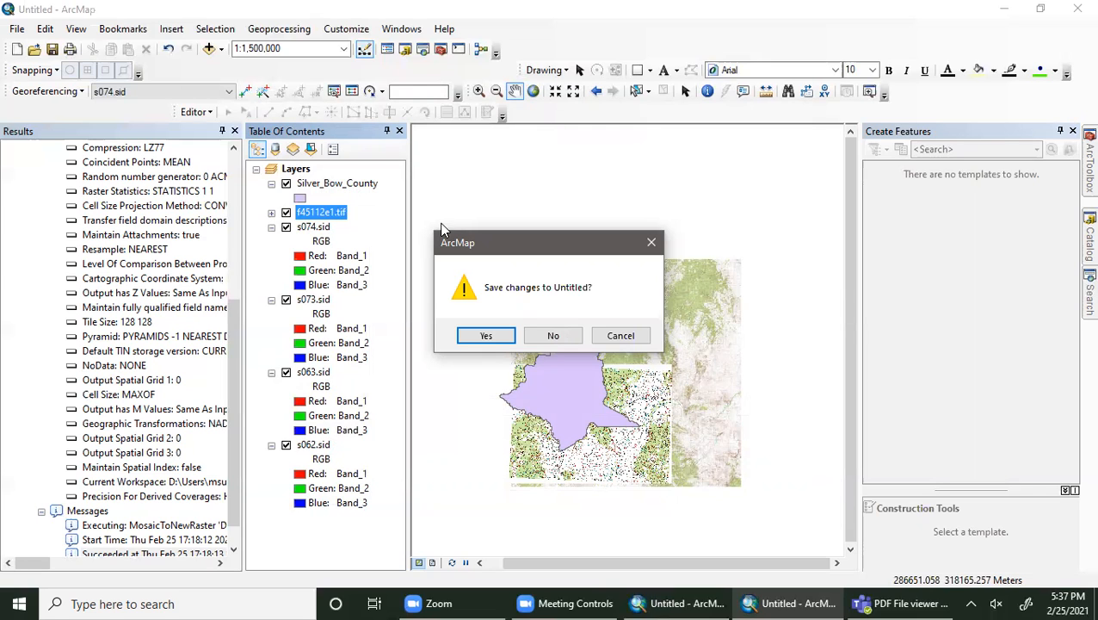
click(483, 337)
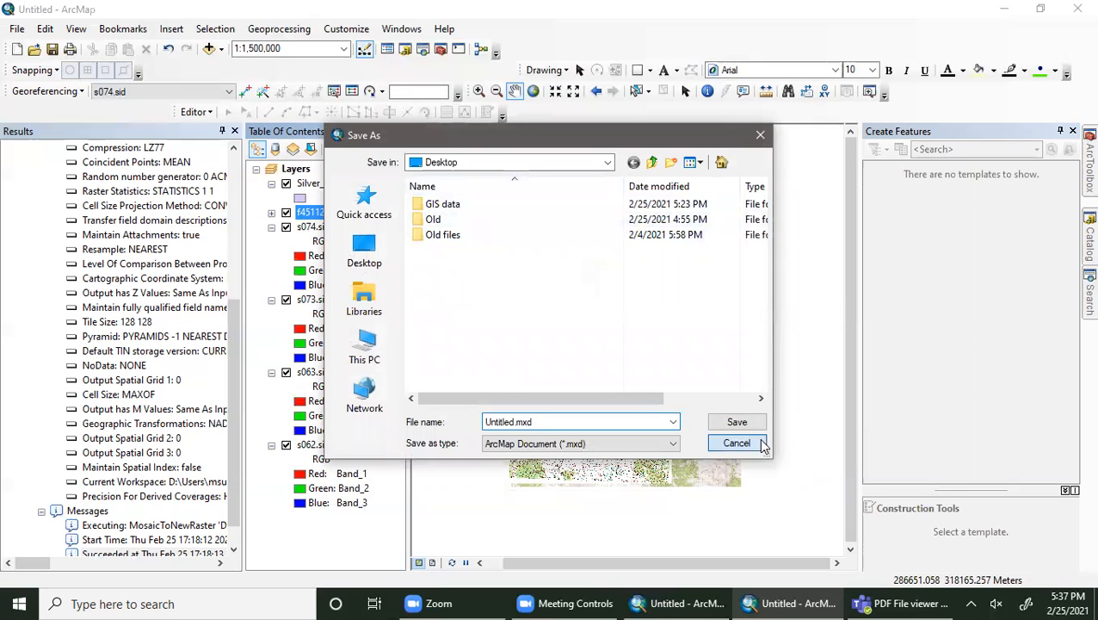
click(736, 442)
Step: Create a new document from the Blank Map template without saving the current map, and close the geoprocessing results
click(16, 49)
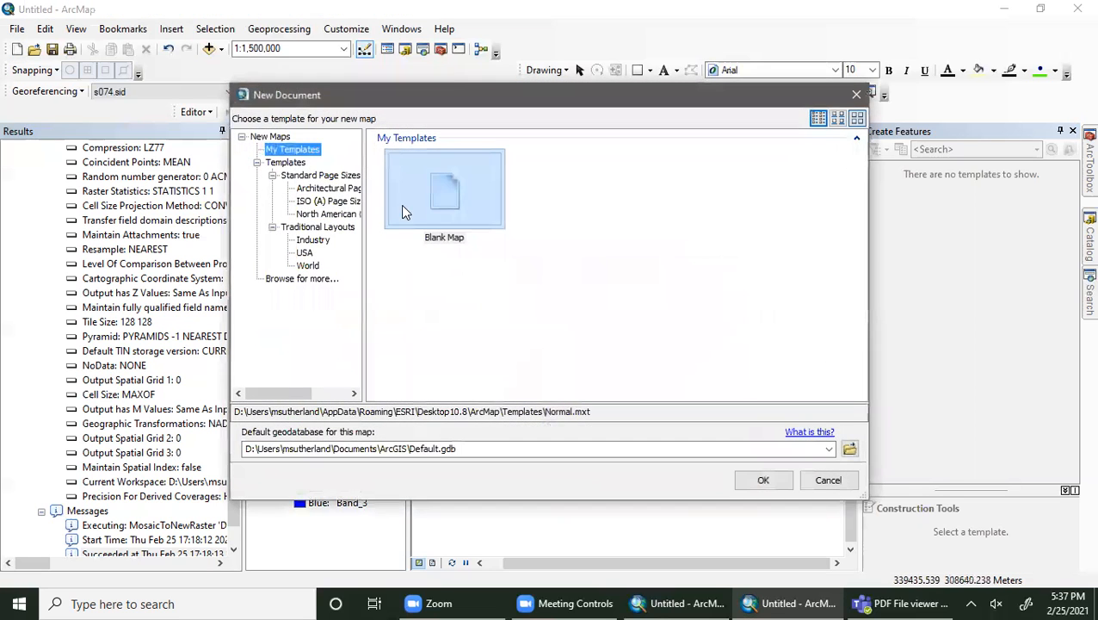
double_click(408, 198)
click(552, 335)
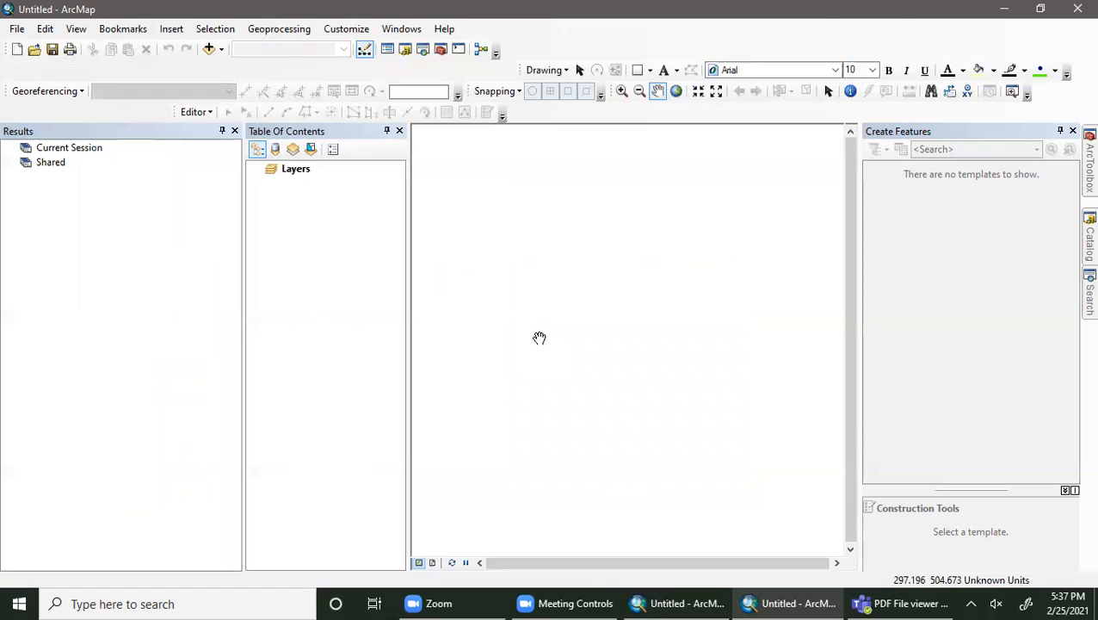
click(234, 131)
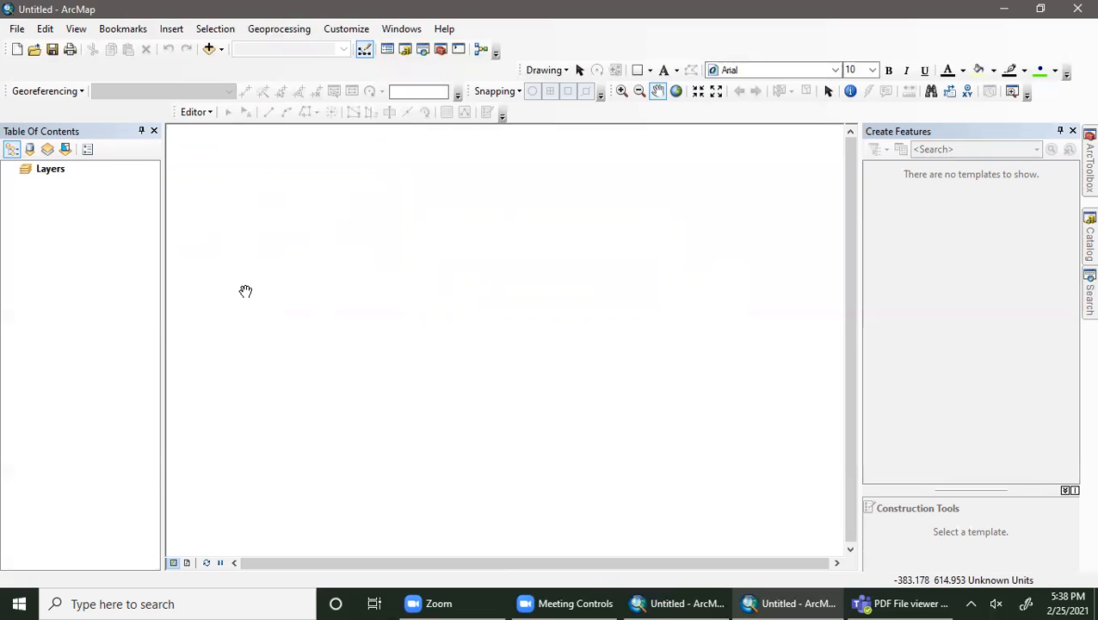
Step: Show the GPS toolbar and rearrange the docked toolbars into compact rows above the map
click(359, 30)
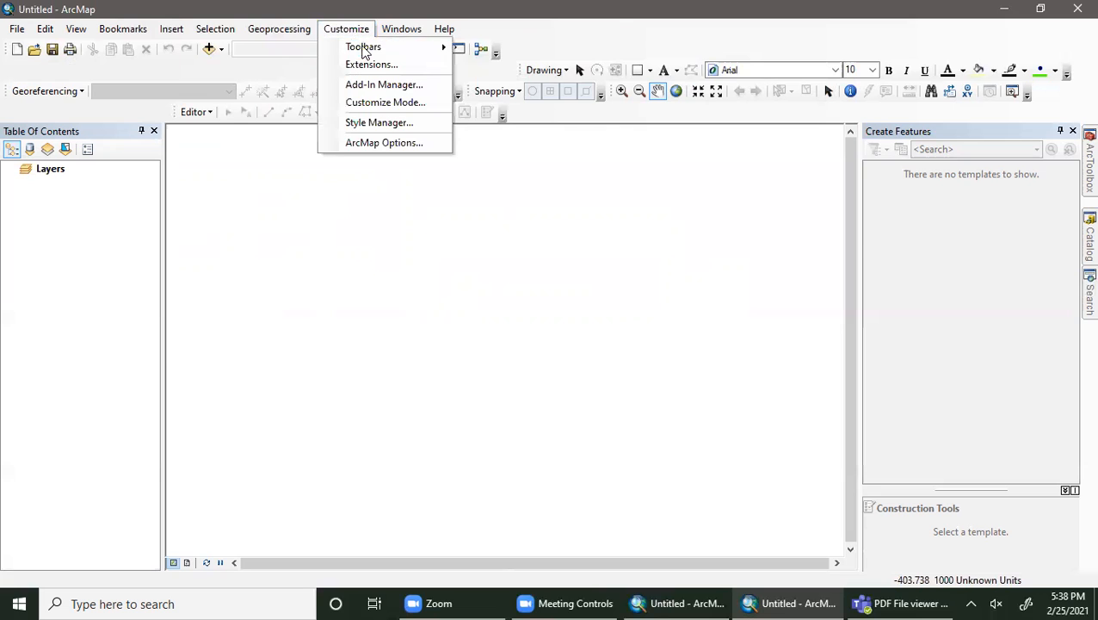
mouse_move(358, 51)
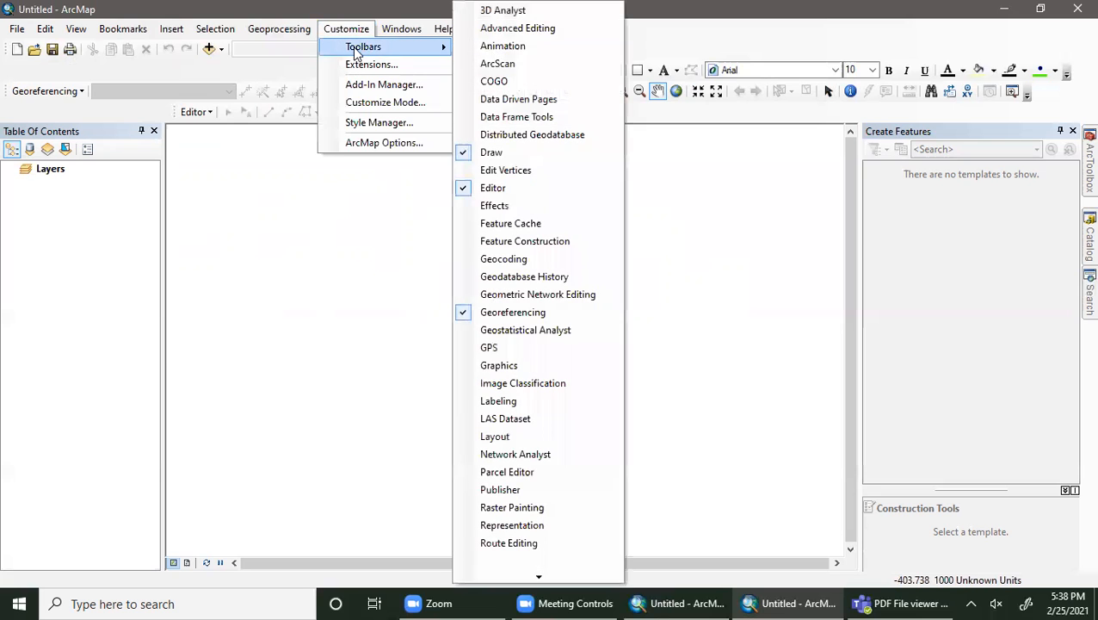
click(505, 355)
drag(349, 139, 8, 111)
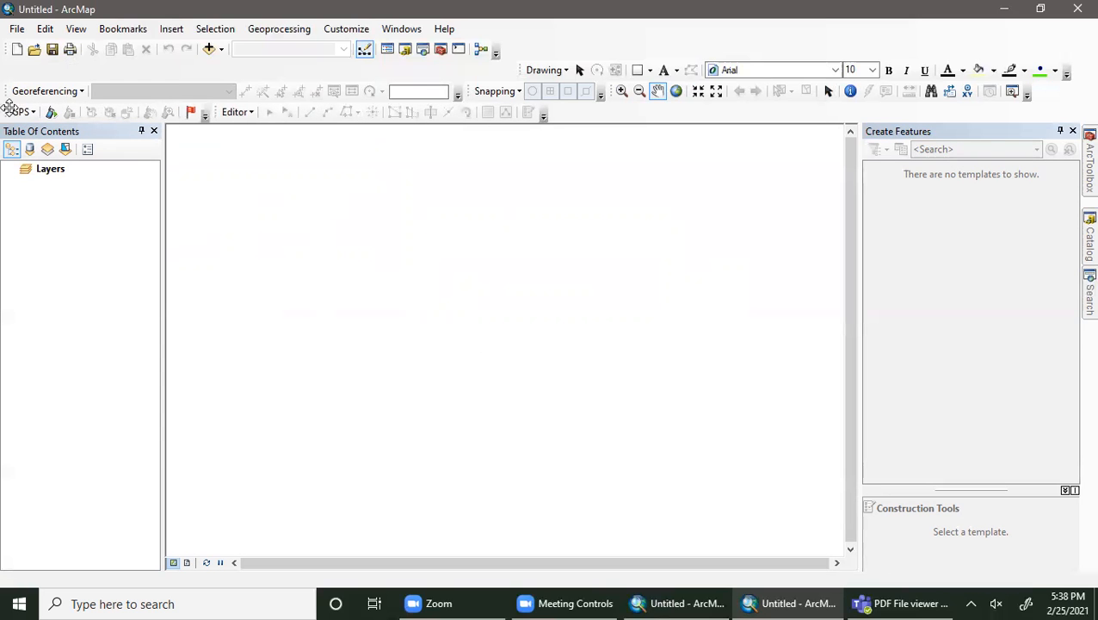
mouse_move(519, 71)
mouse_down()
mouse_move(170, 49)
mouse_move(8, 67)
mouse_up()
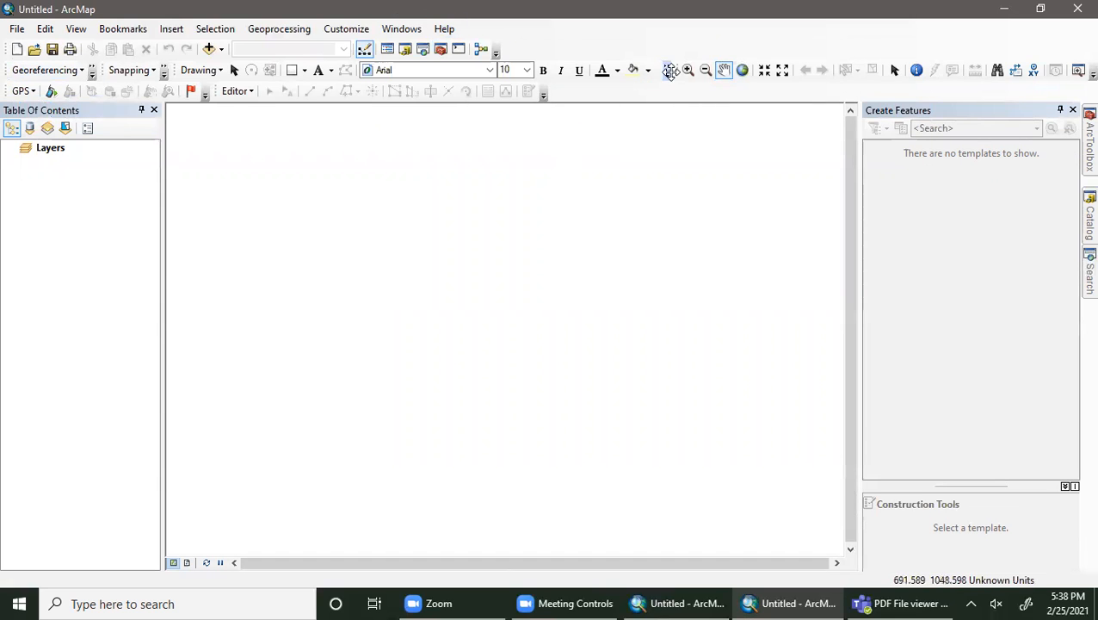
mouse_move(667, 73)
mouse_down()
mouse_move(569, 103)
mouse_move(510, 41)
mouse_move(497, 43)
mouse_up()
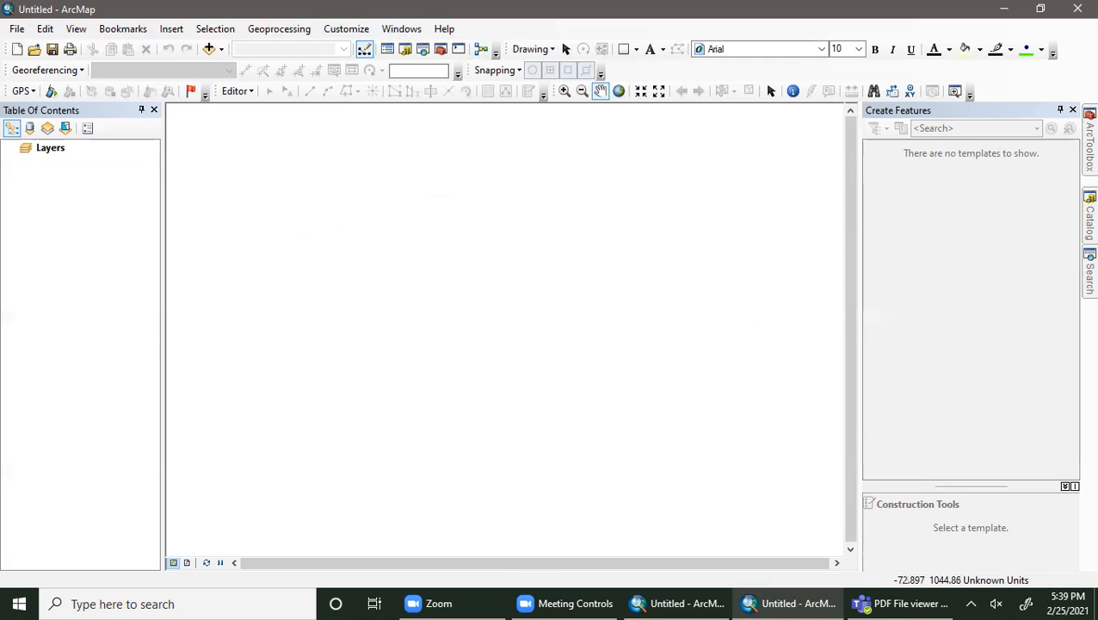
Step: Set up the GPS connection to simulate from point or line data using SampleGPXtofeatures.shp in the GIS data folder
click(1088, 215)
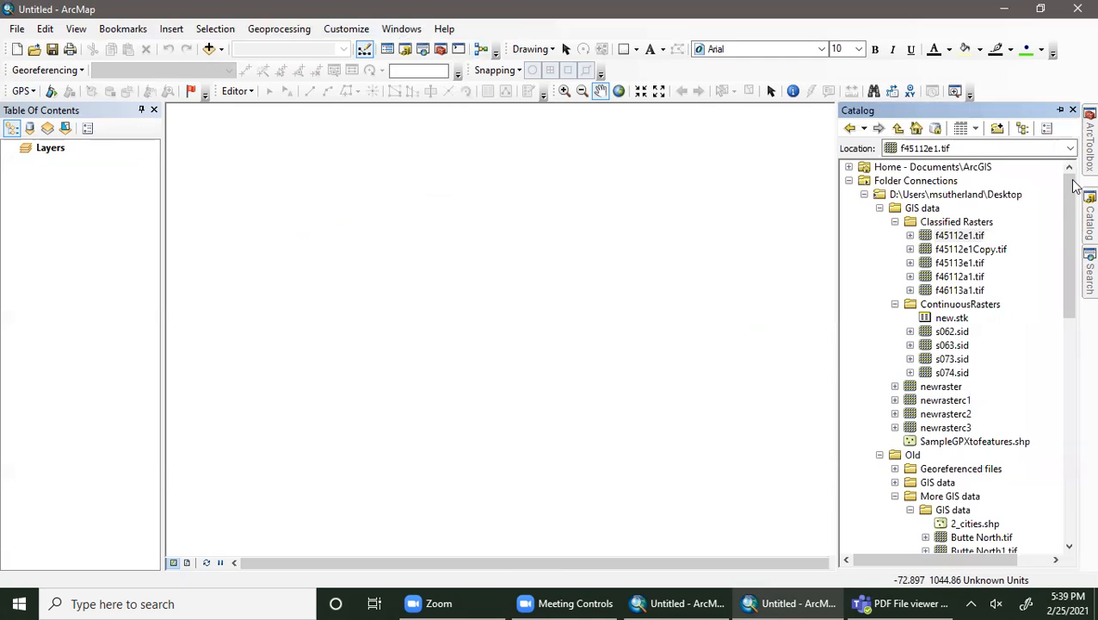
click(21, 92)
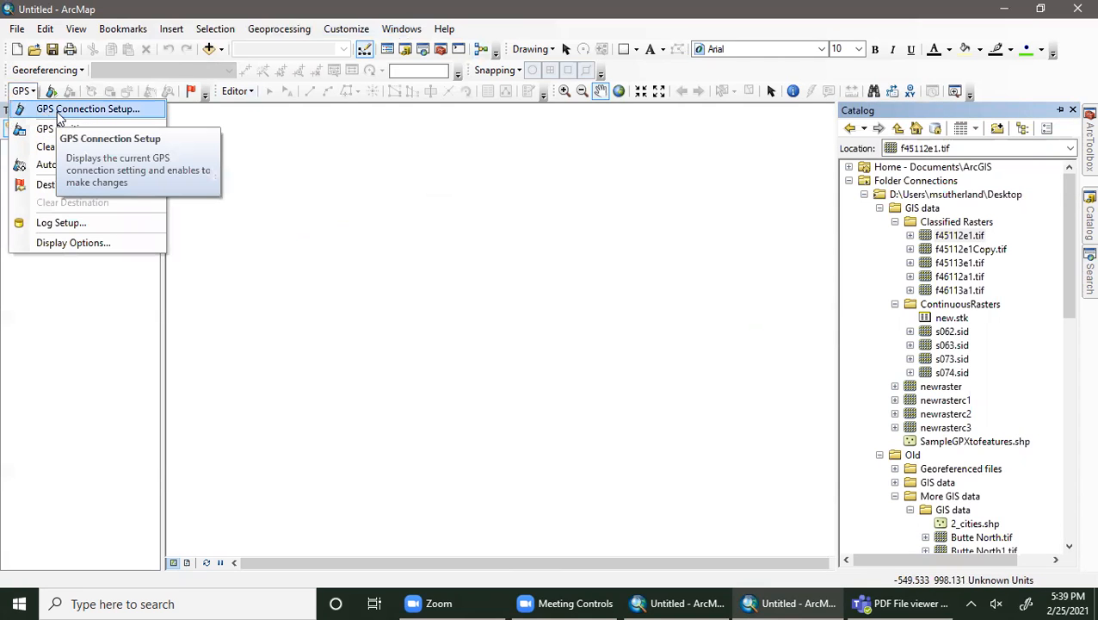
click(57, 112)
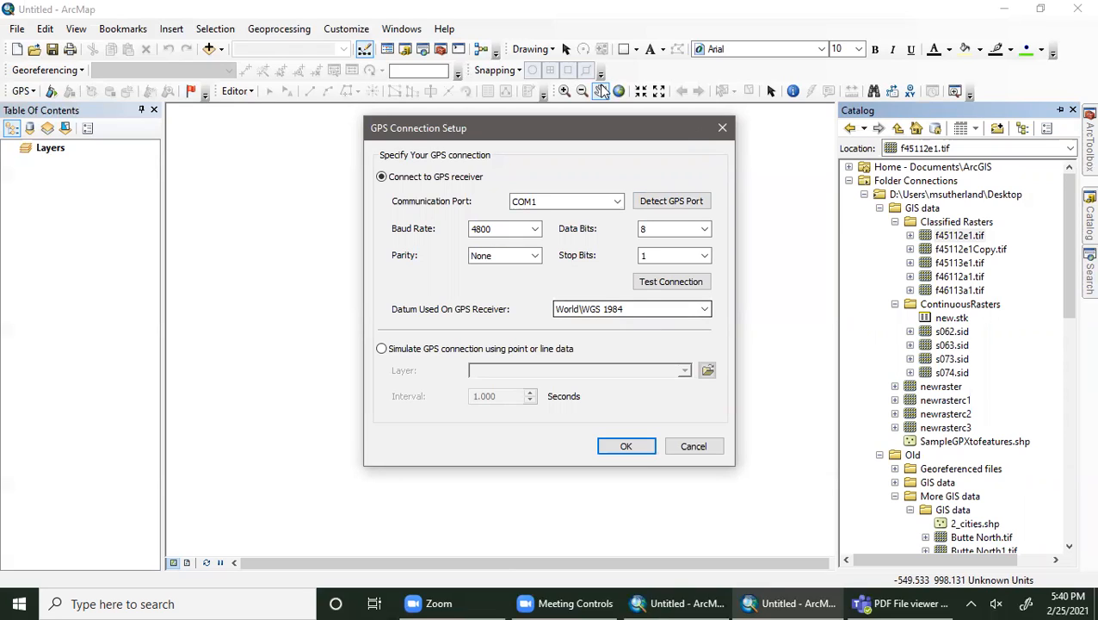
click(381, 350)
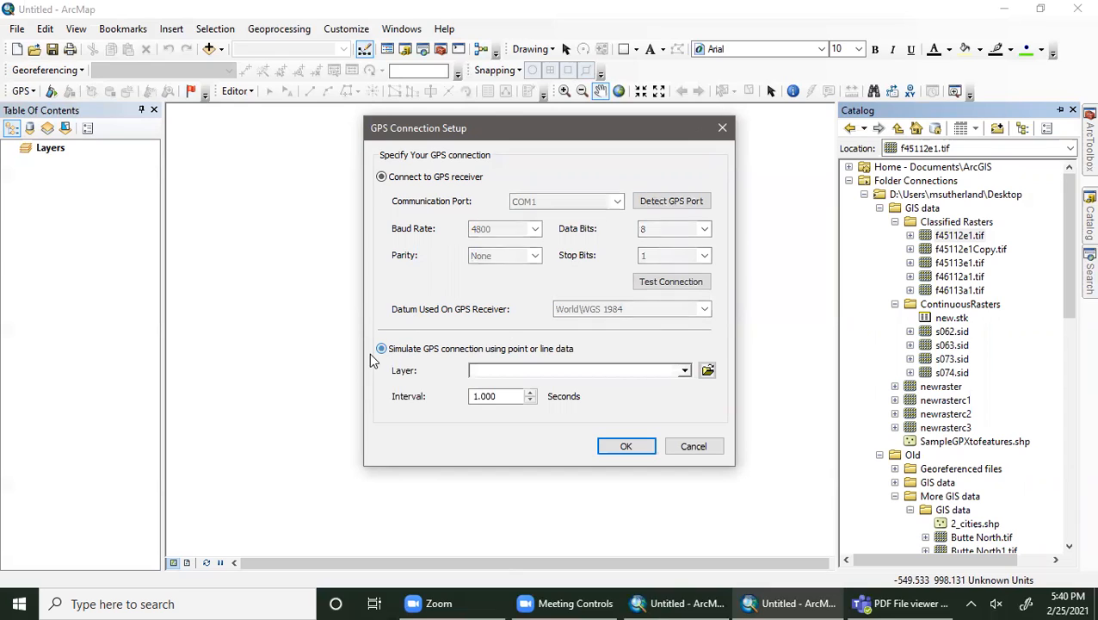
click(706, 370)
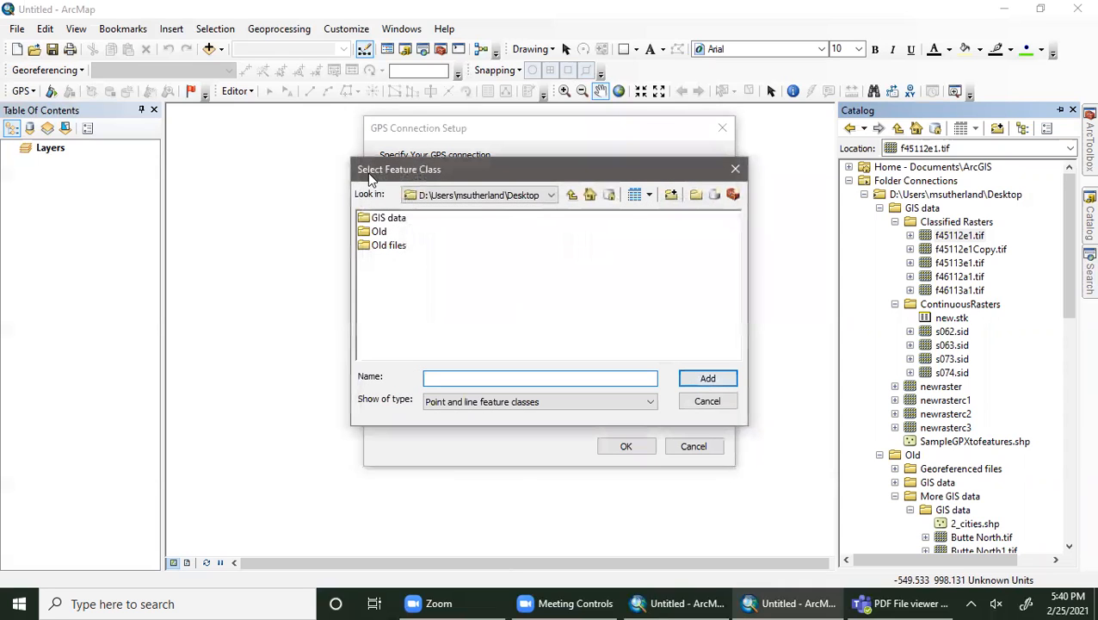
click(380, 219)
double_click(379, 222)
click(404, 246)
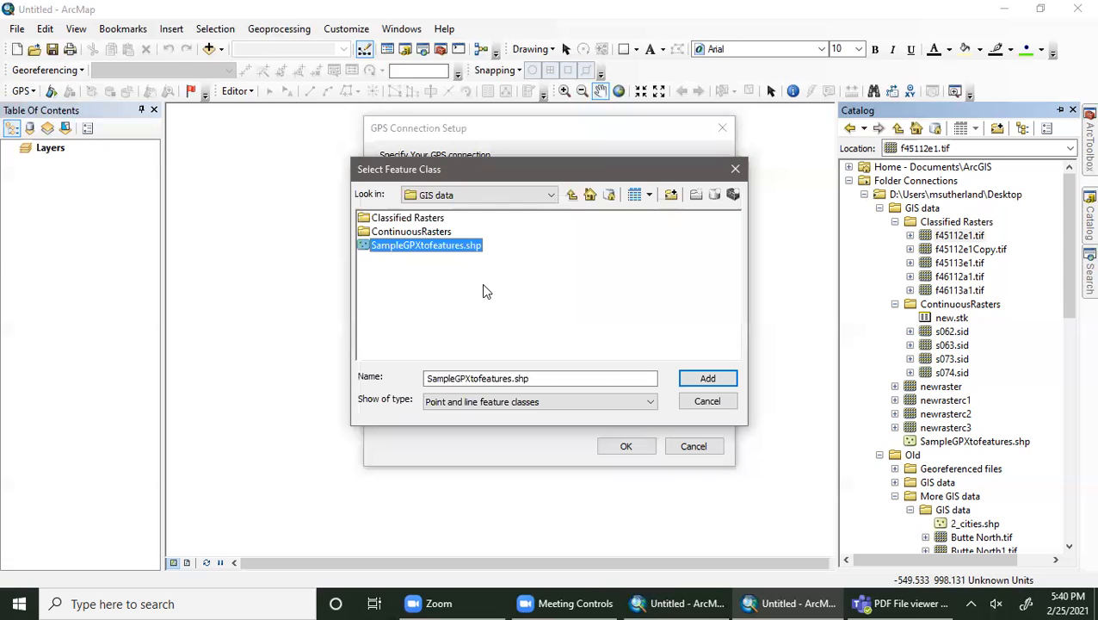
click(701, 380)
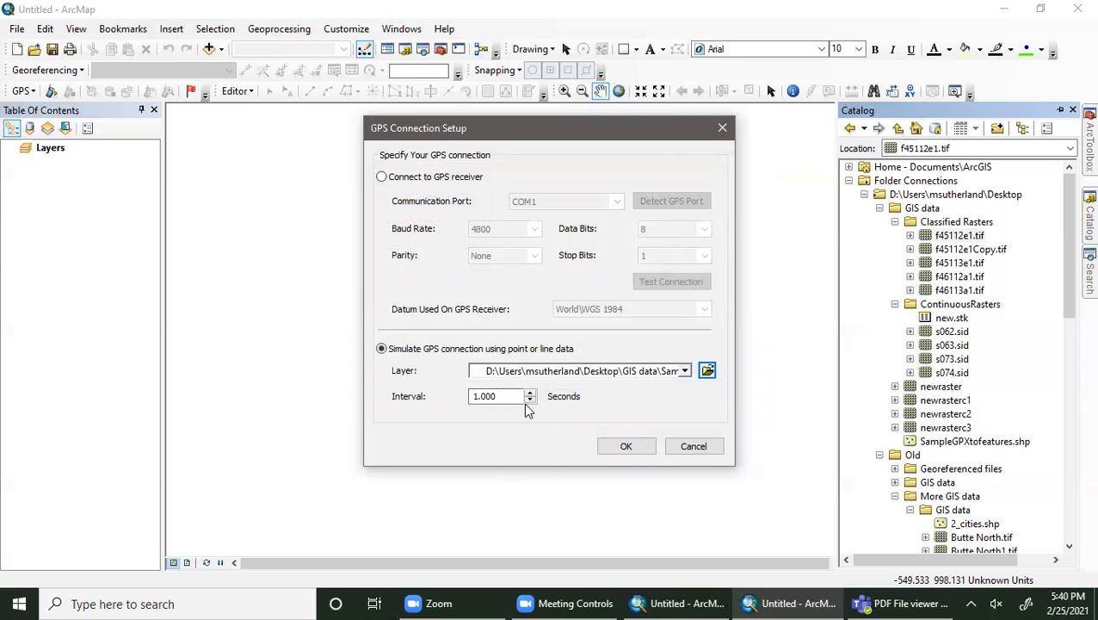
Step: Set the GPS simulation interval to 0.5 seconds and accept the connection setup
click(497, 397)
drag(511, 395, 445, 397)
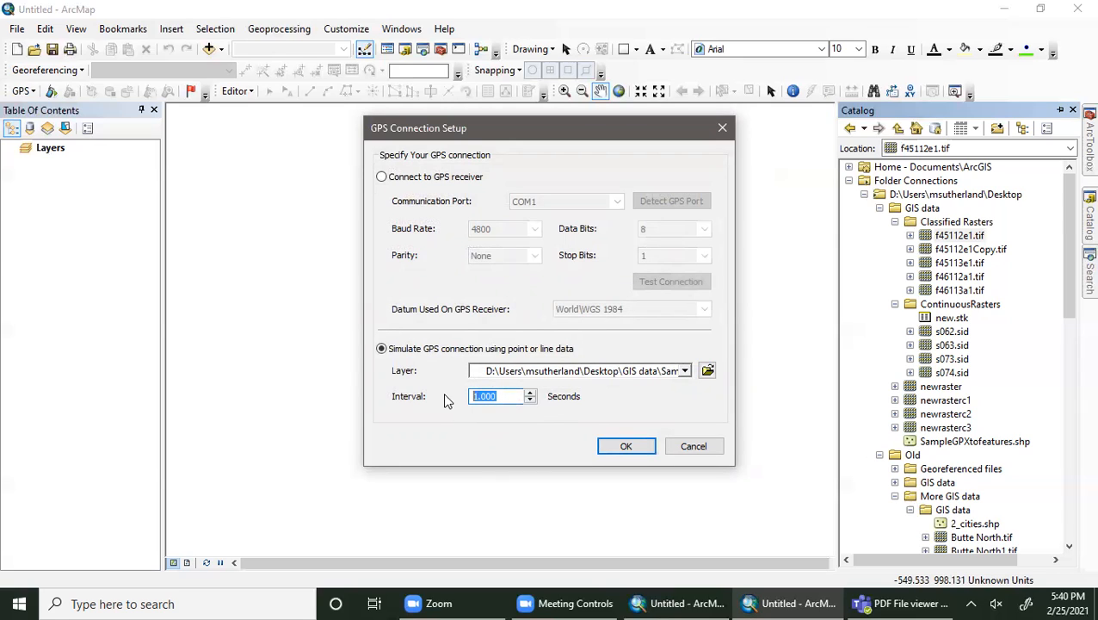
text(.5)
click(637, 446)
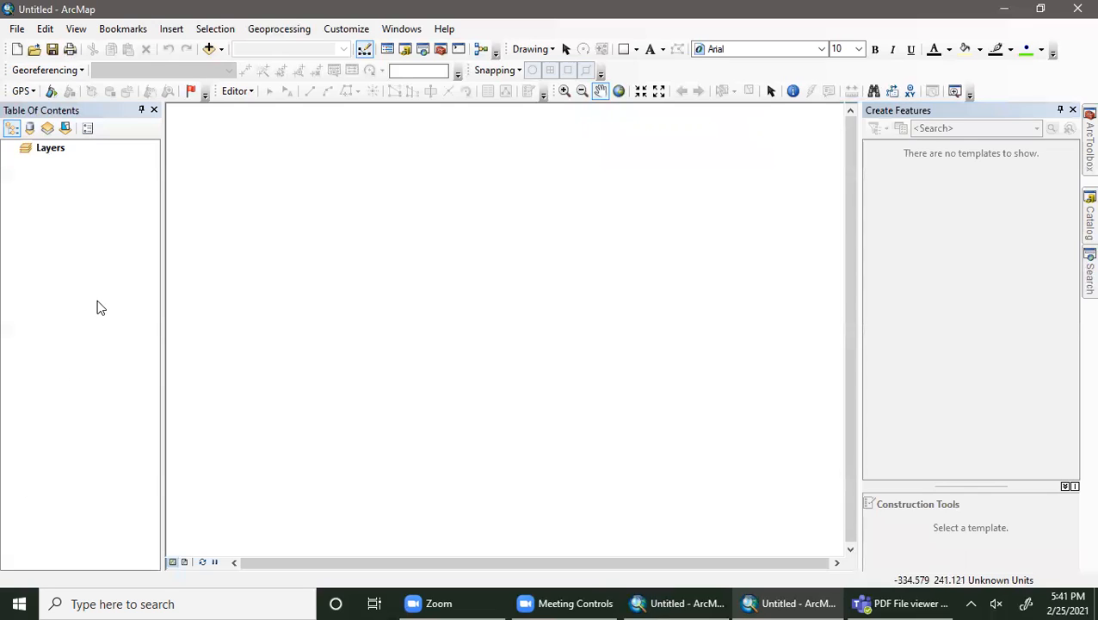
Step: Recheck the GPS connection setup and open the simulated GPS connection
click(26, 94)
click(73, 122)
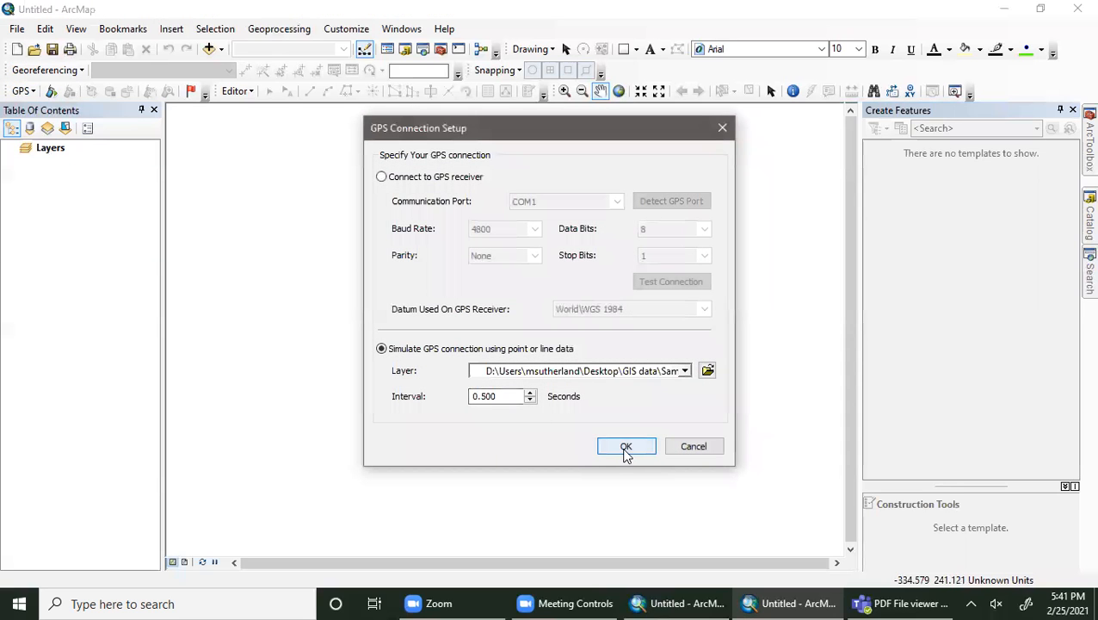
click(626, 447)
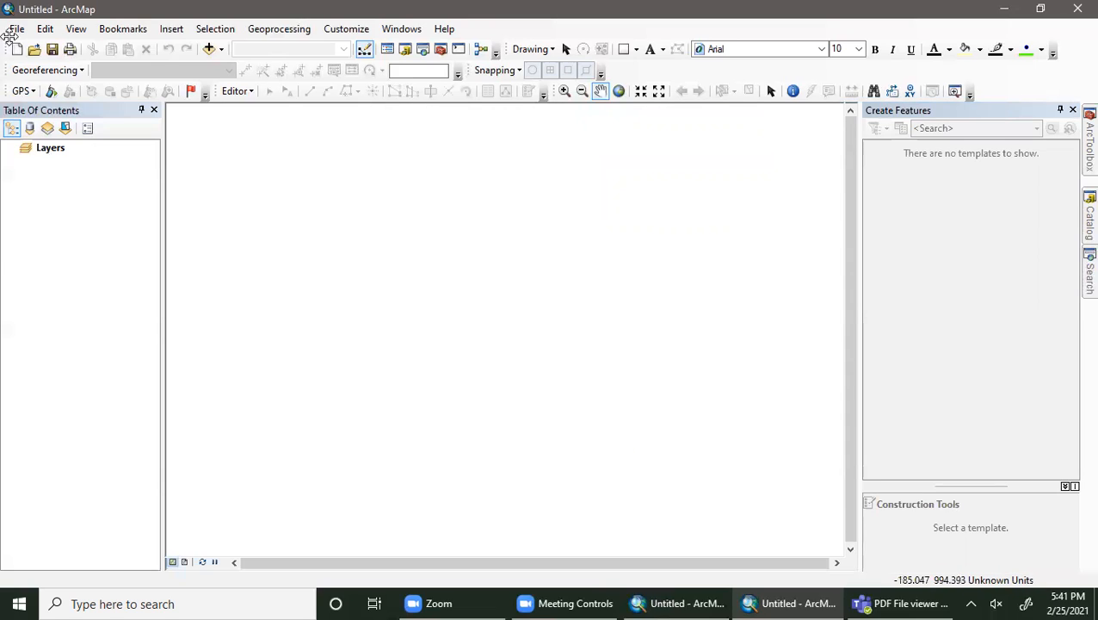
click(13, 93)
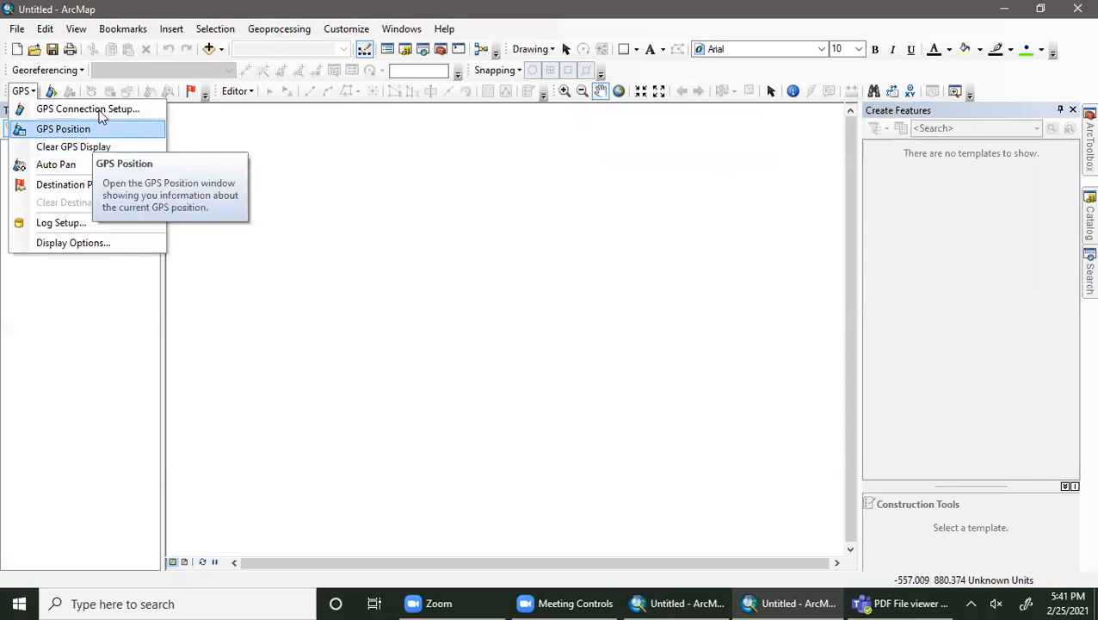
click(43, 89)
click(48, 92)
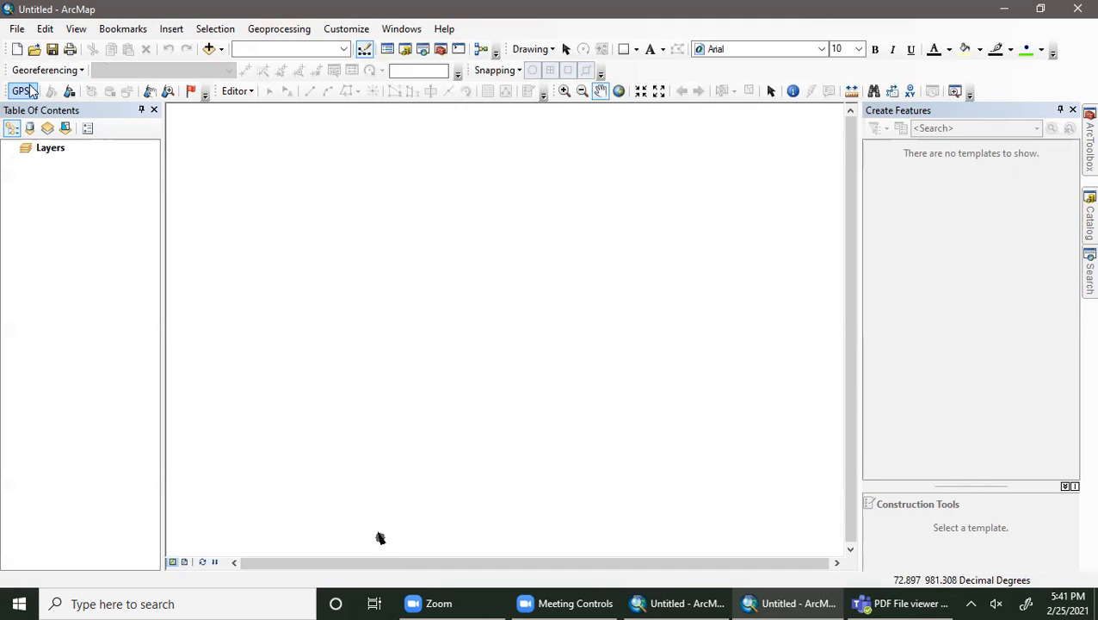
Step: Add Continental Dissolve WGS84.shp from the catalog to the map
click(1072, 223)
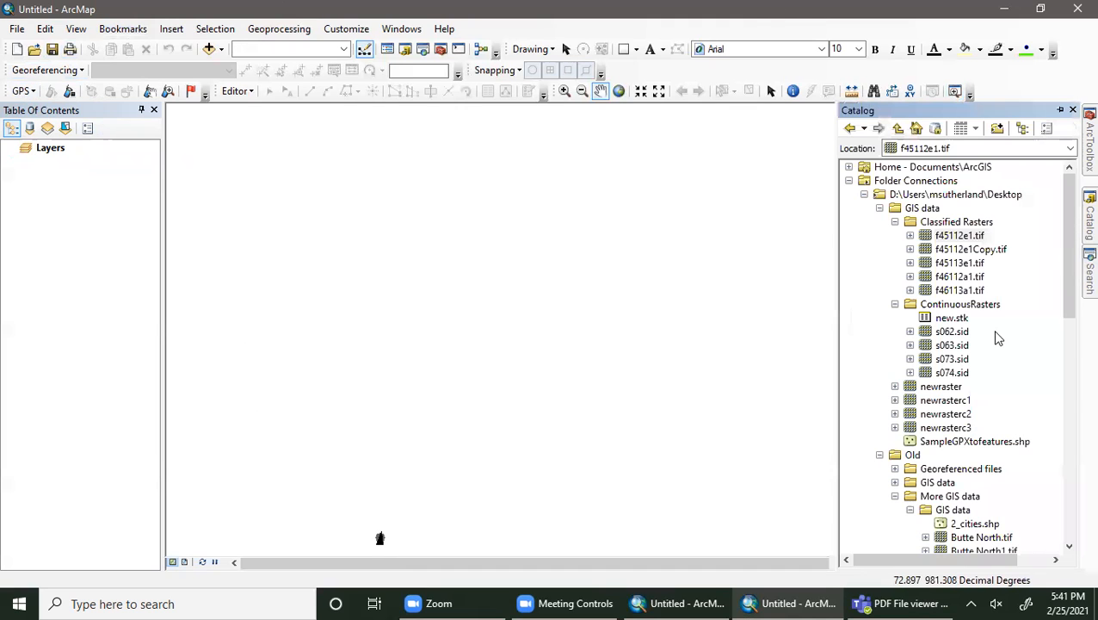
scroll(970, 430, down, 2)
scroll(970, 431, down, 3)
click(1032, 414)
drag(1033, 414, 105, 321)
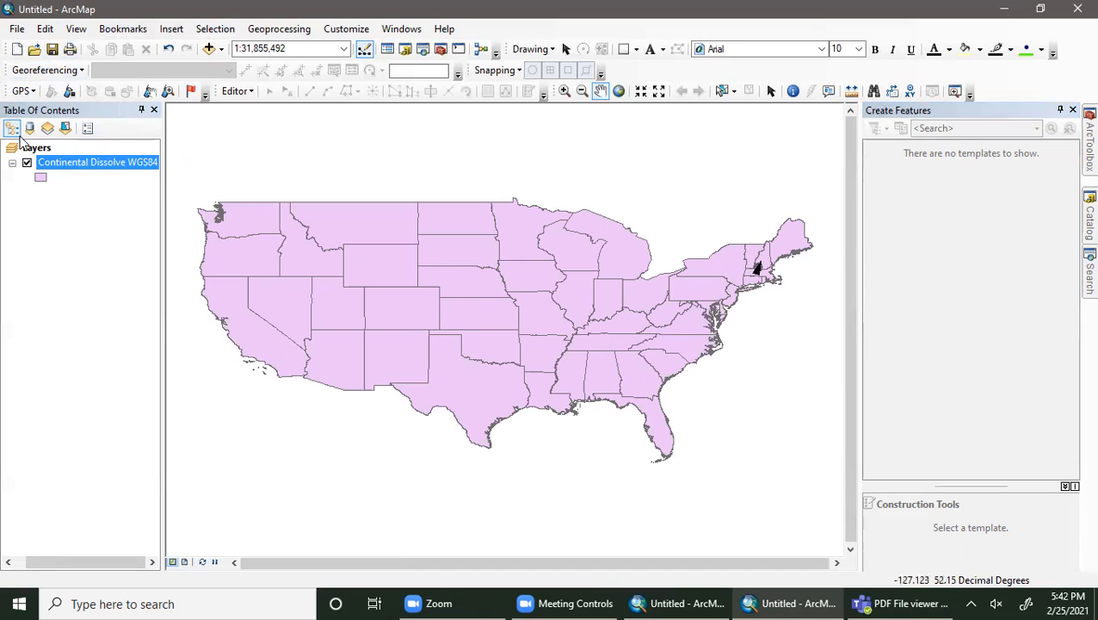
Step: Change the Continental Dissolve WGS84 layer's symbol to Hollow
click(37, 176)
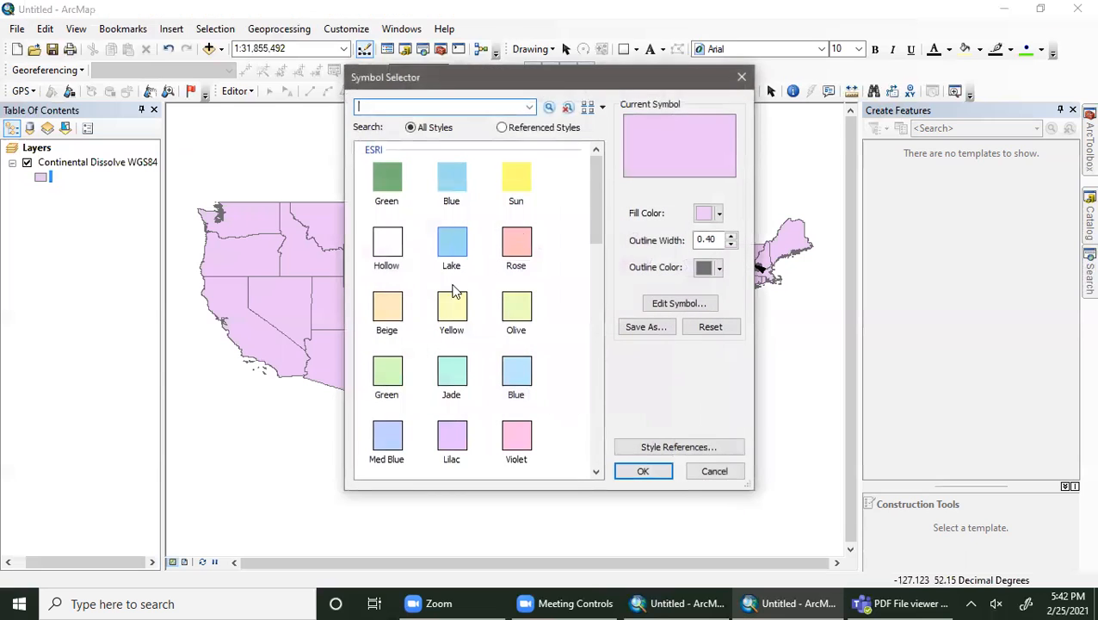
click(379, 252)
click(643, 471)
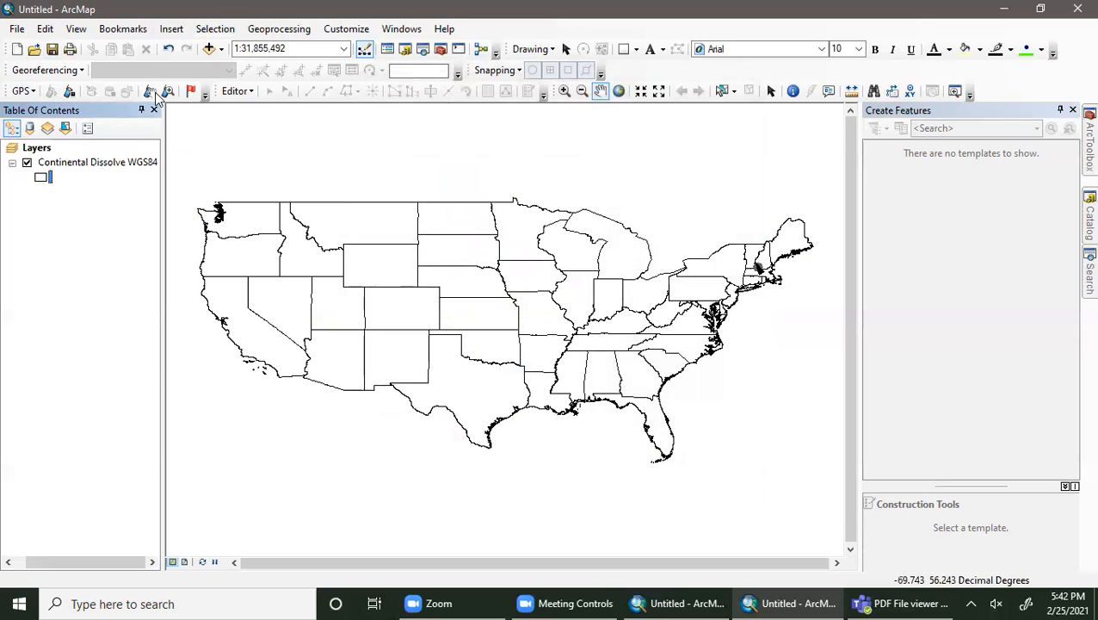
Step: Zoom to the GPS marker in the northeastern states at a scale of 1:1,010 and turn on Auto Pan
click(564, 90)
drag(732, 255, 779, 291)
drag(422, 196, 577, 285)
drag(462, 308, 549, 413)
click(501, 327)
drag(468, 224, 541, 323)
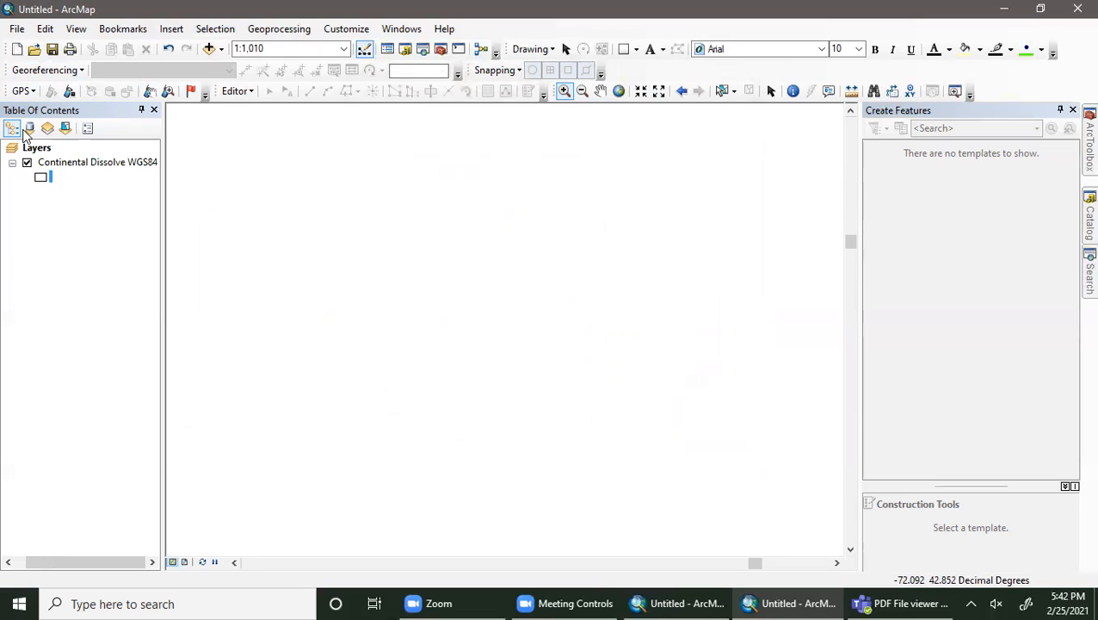
click(23, 91)
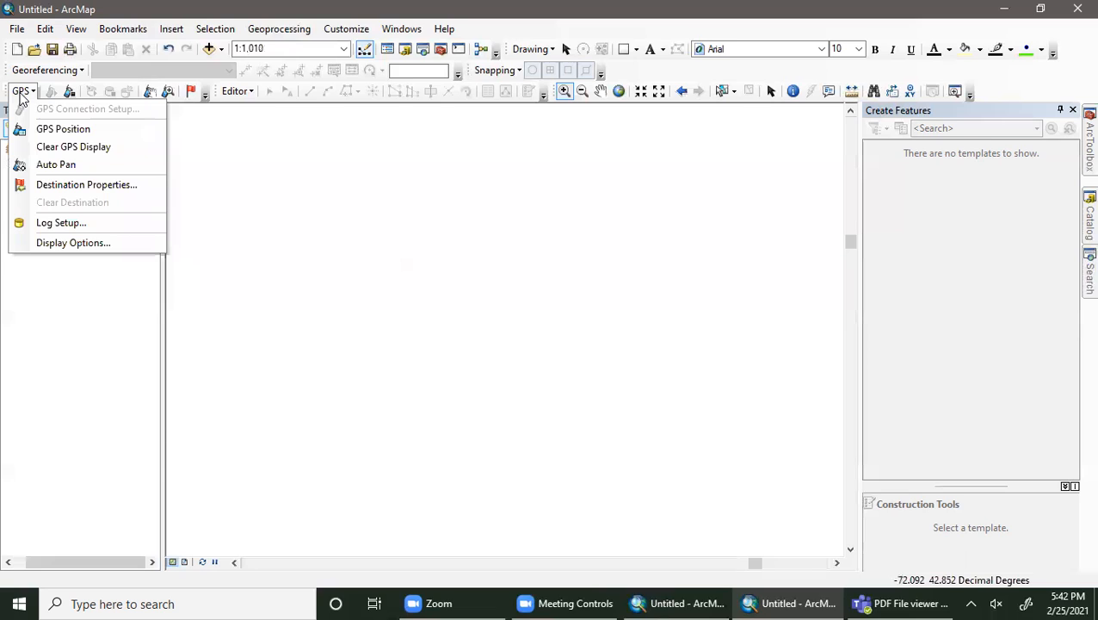
click(56, 166)
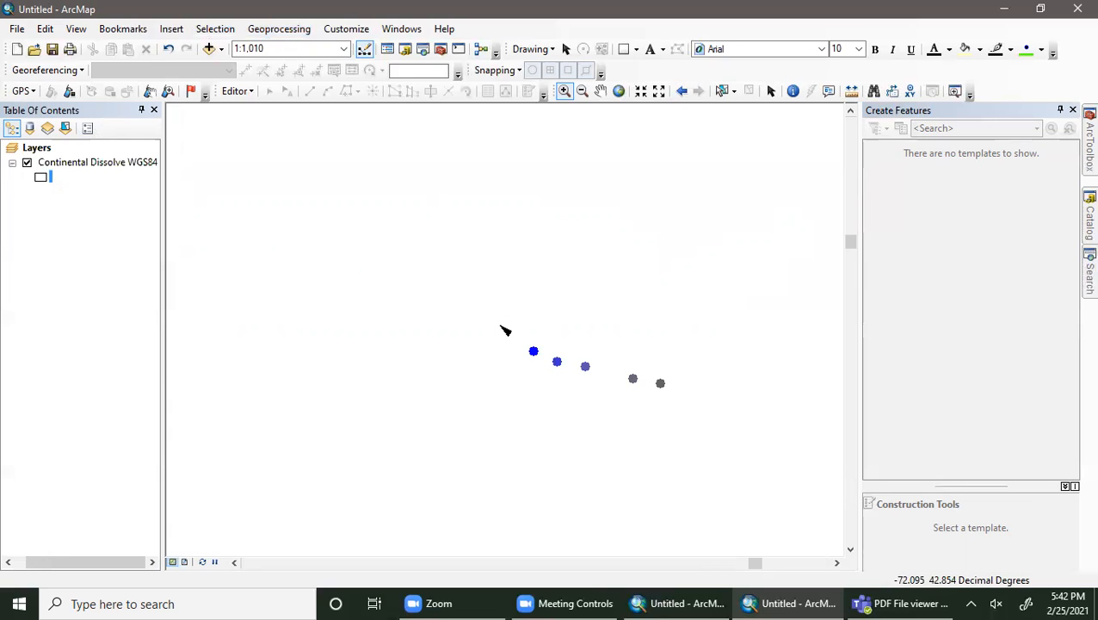
Step: Add the USDA_CONUS_PRIME imagery from the NAIP folder of the gis.apfo.usda.gov server below the states layer
click(1087, 220)
scroll(939, 509, down, 9)
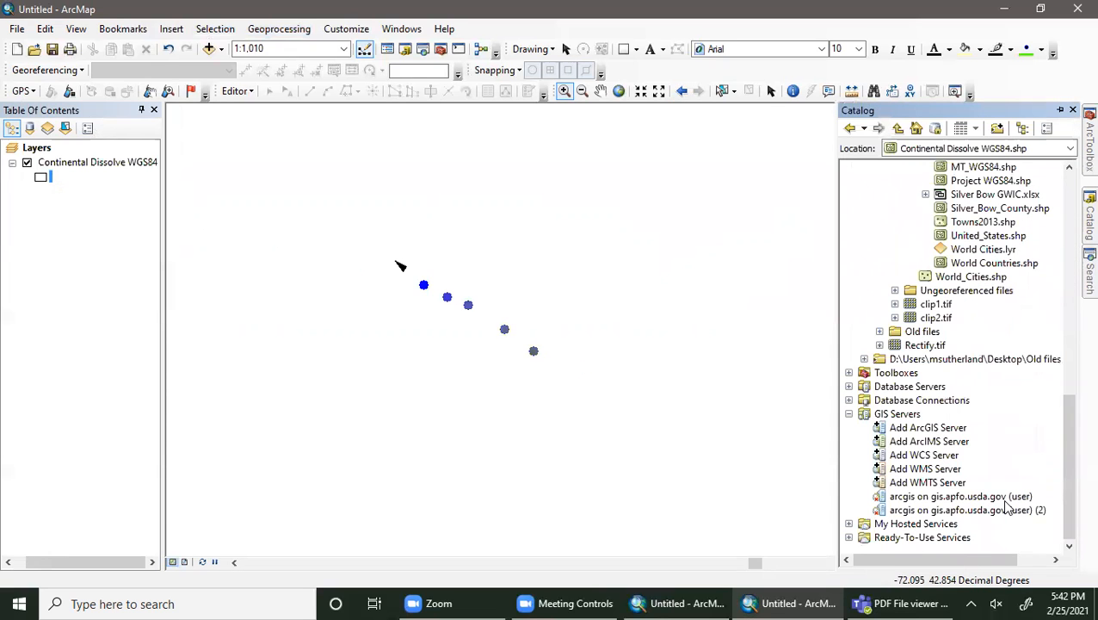
click(904, 499)
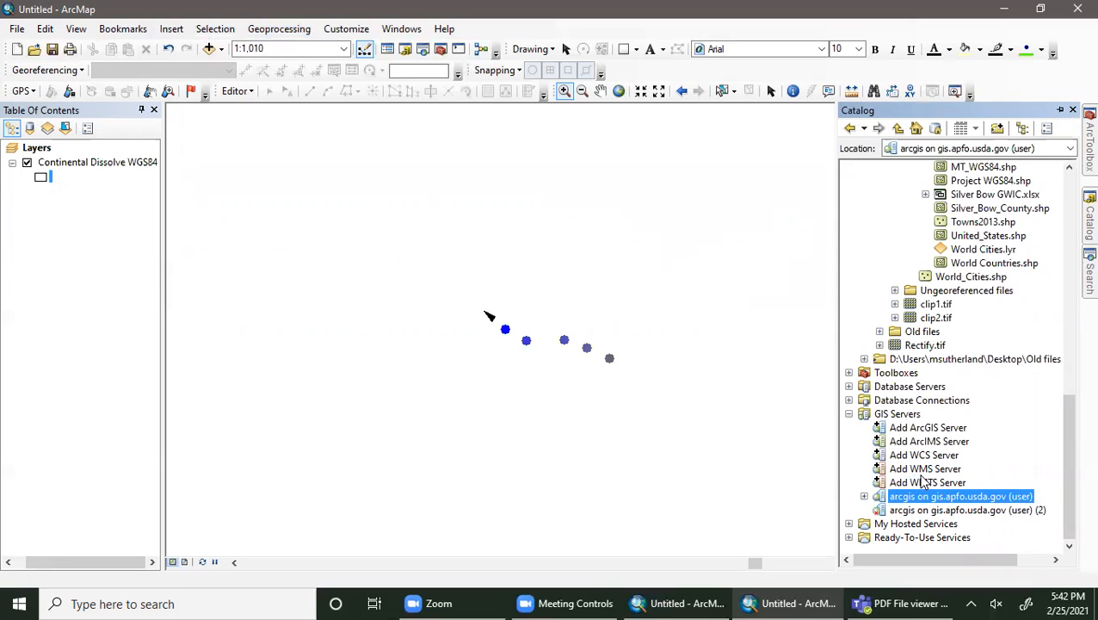
click(864, 496)
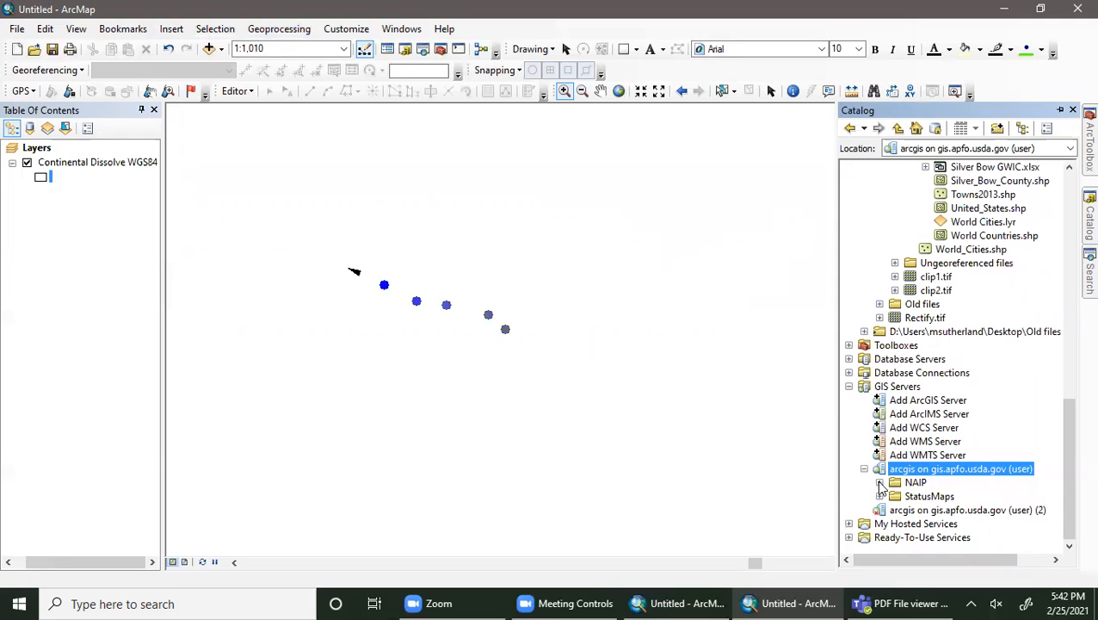
click(880, 483)
drag(955, 510, 14, 319)
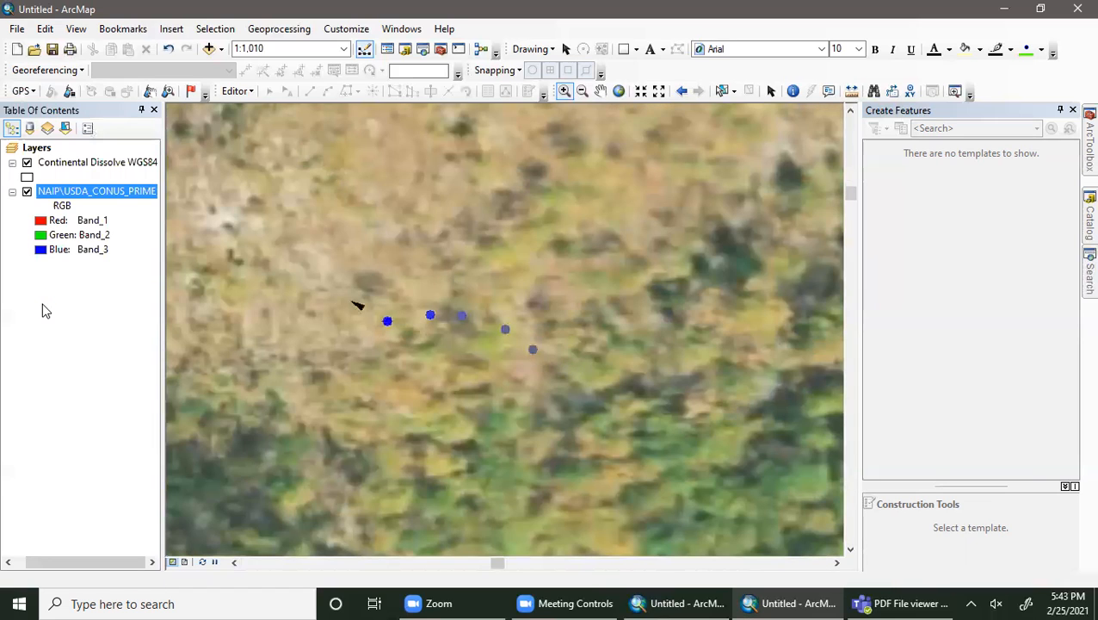
Step: Close the GPS connection and create a point log named GpsLog.shp on the Desktop, keeping the preselected fields
click(31, 92)
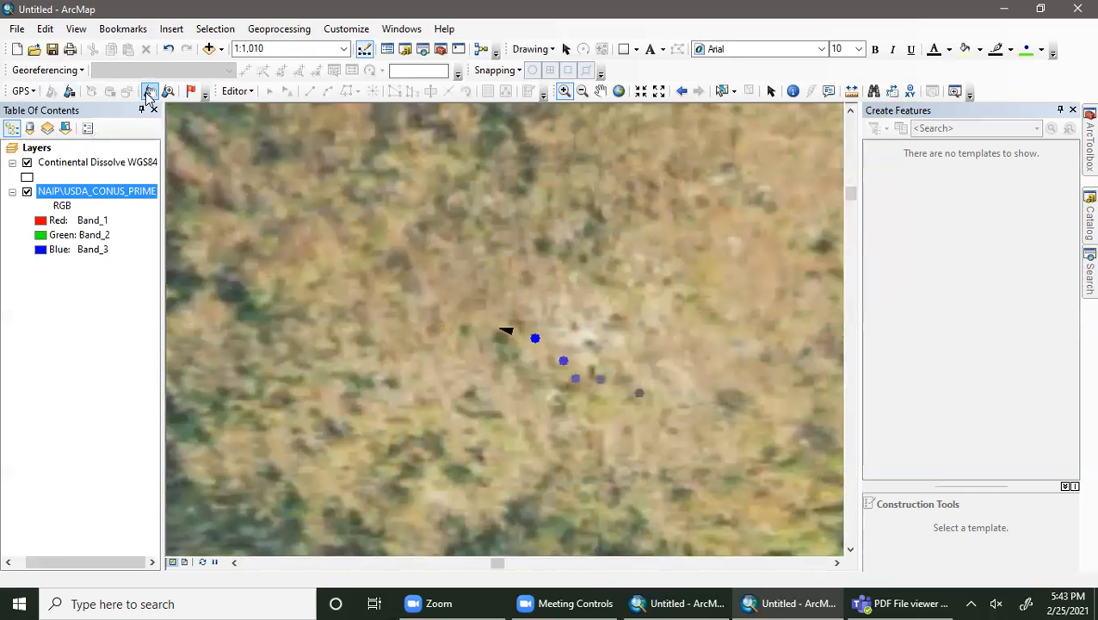
click(71, 94)
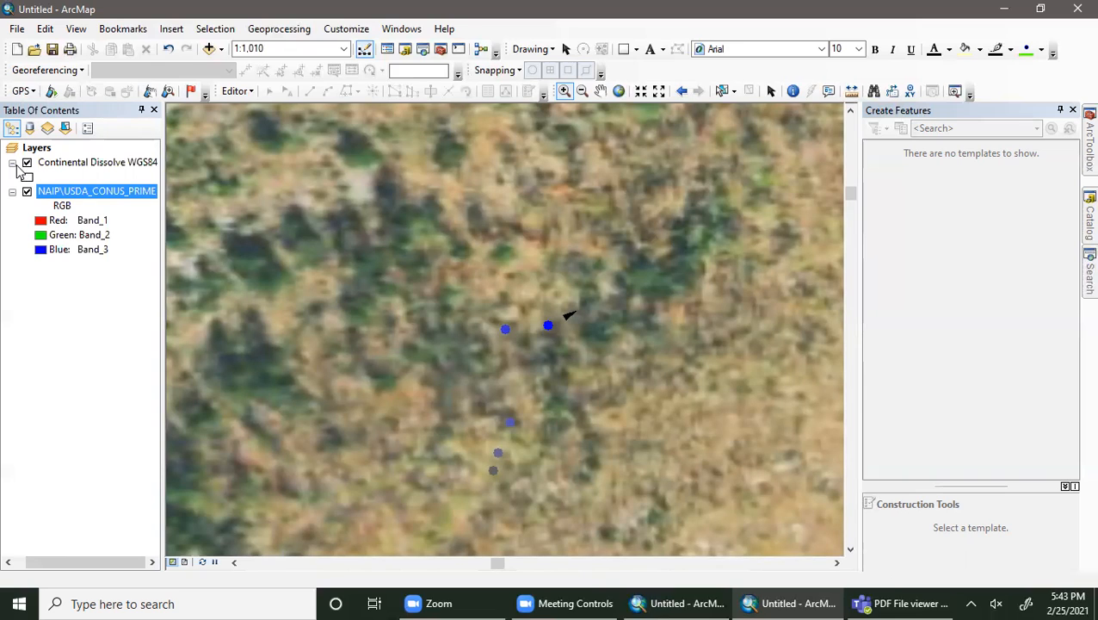
click(21, 91)
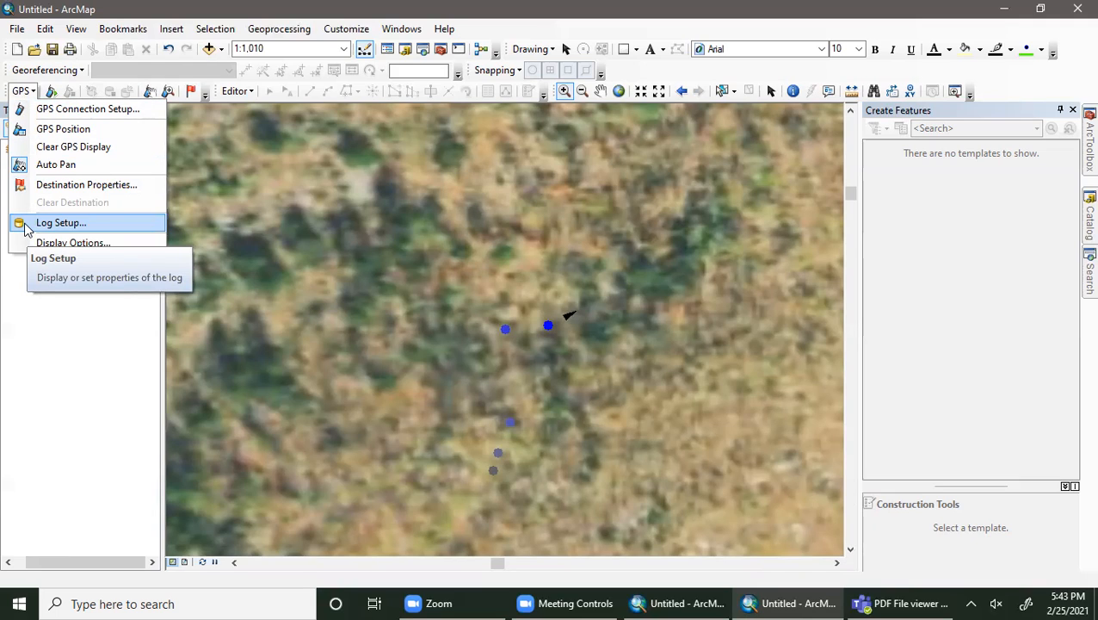
click(60, 223)
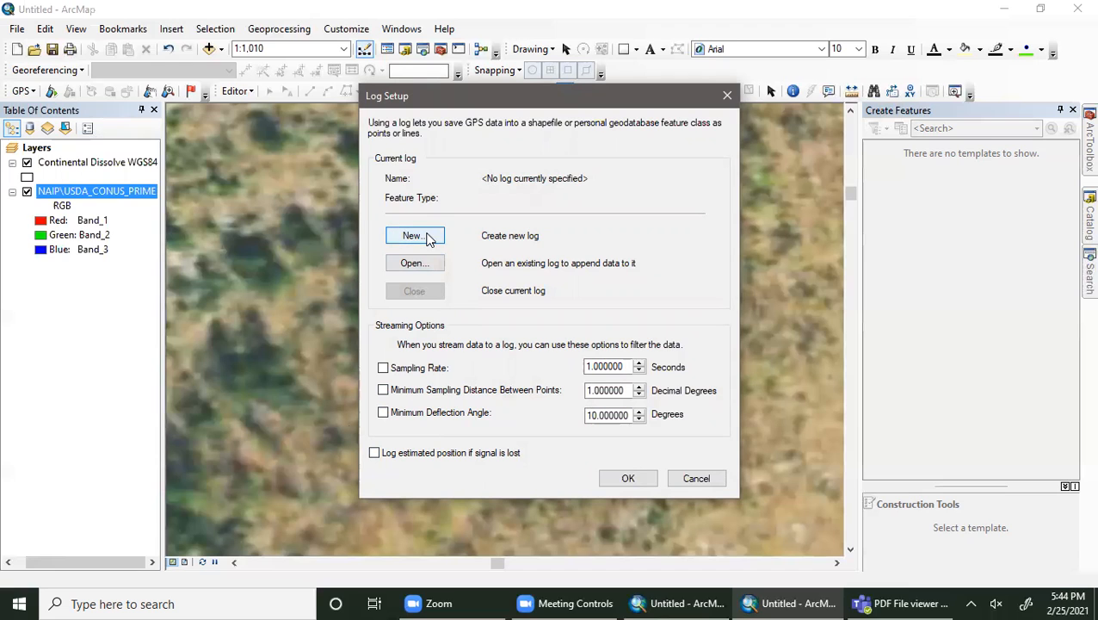
click(414, 236)
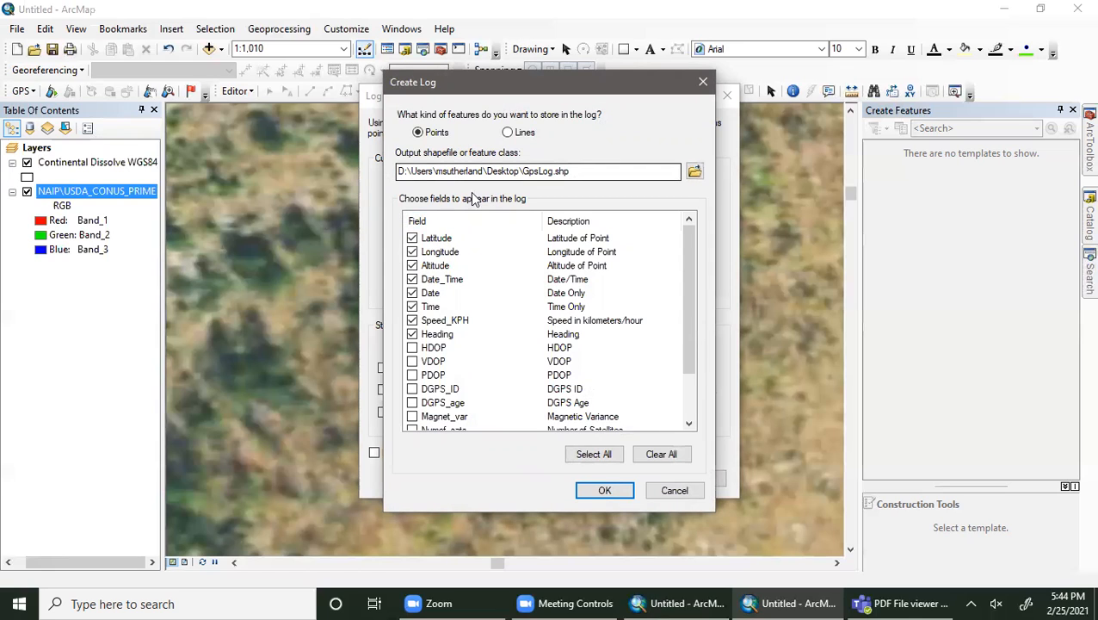
scroll(546, 325, down, 2)
scroll(546, 325, up, 2)
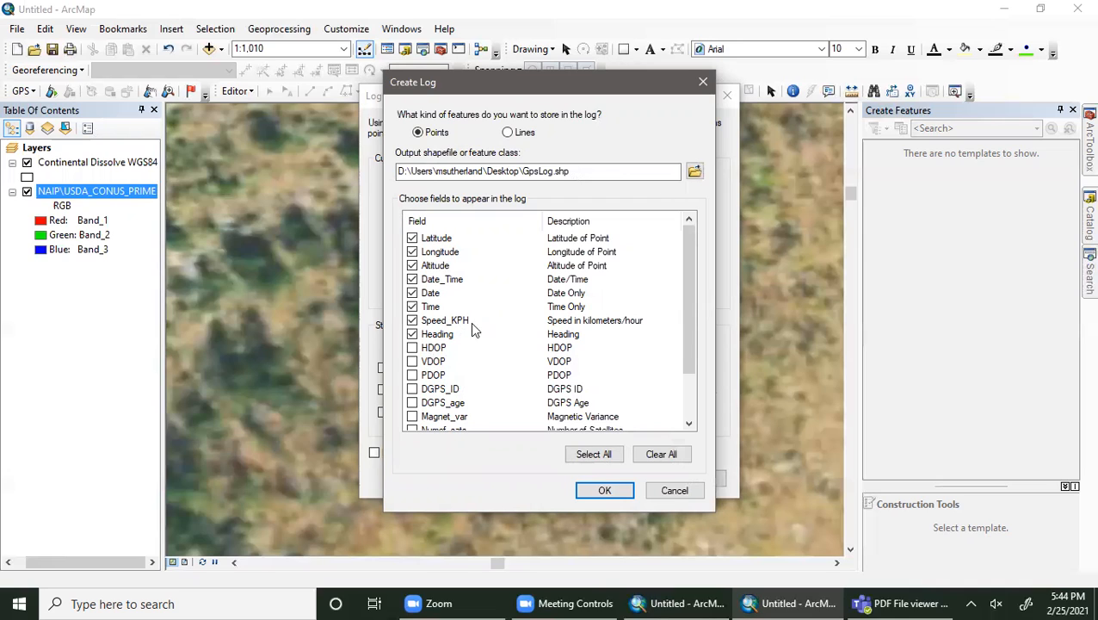
click(523, 170)
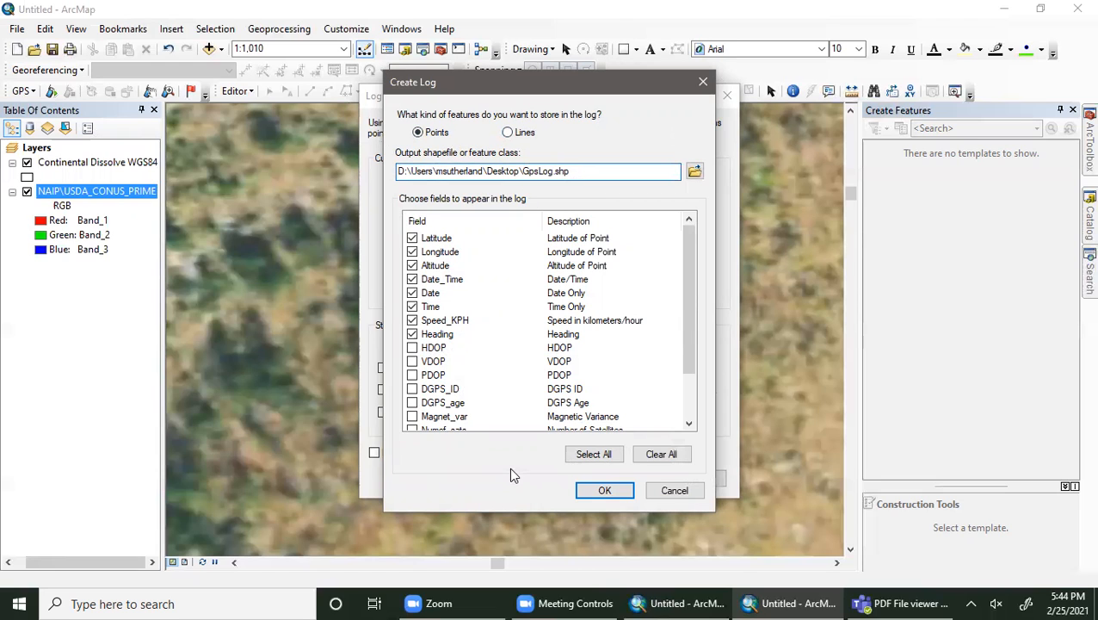
click(629, 490)
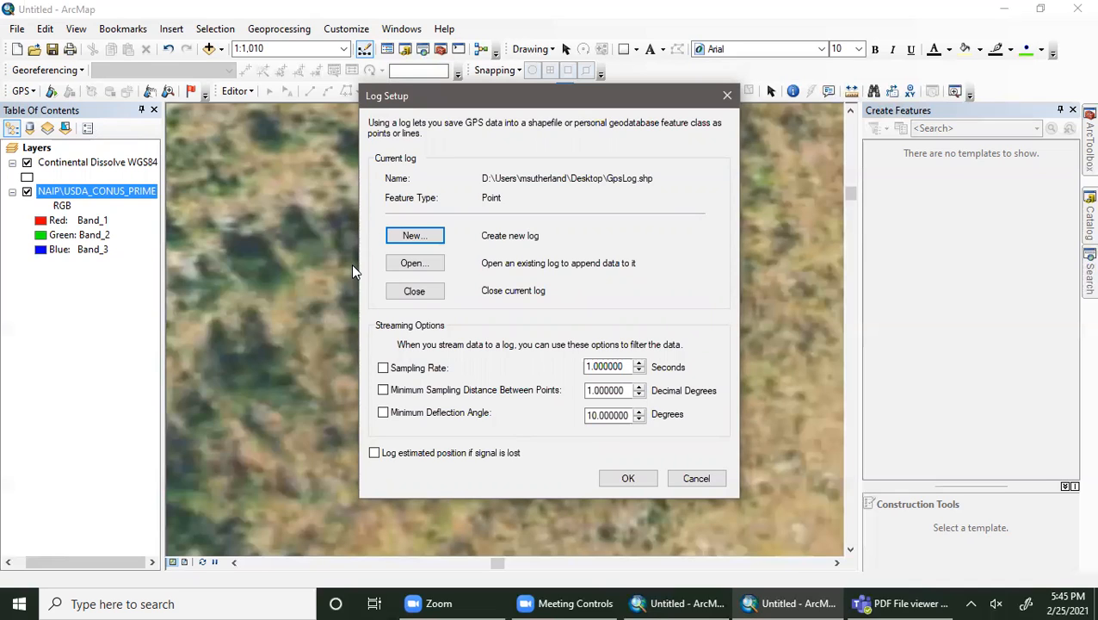
click(409, 264)
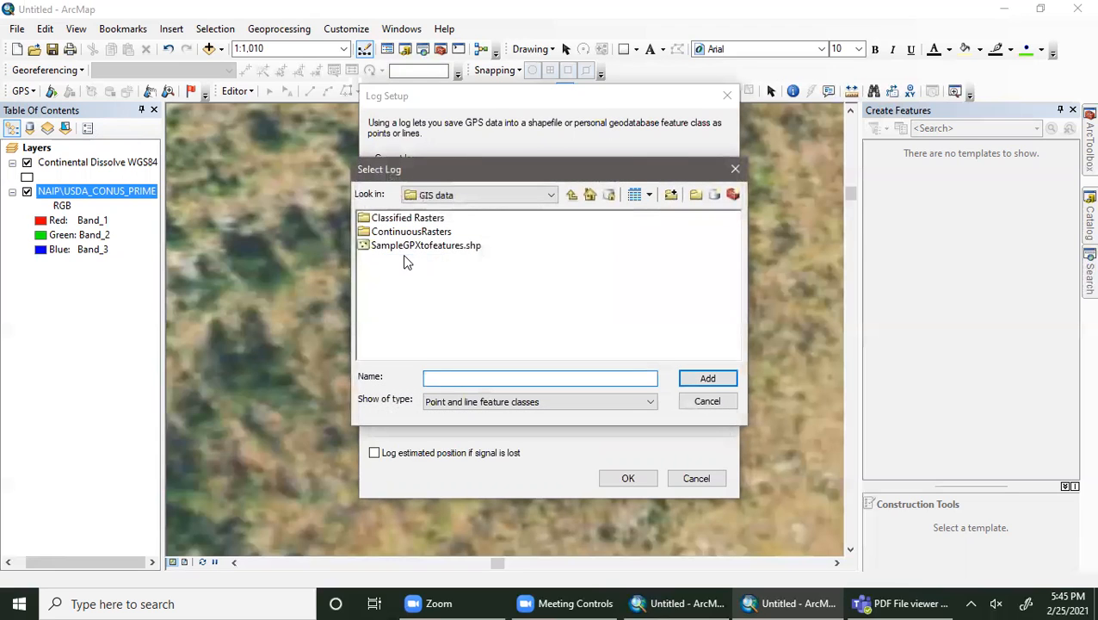
click(408, 247)
click(504, 246)
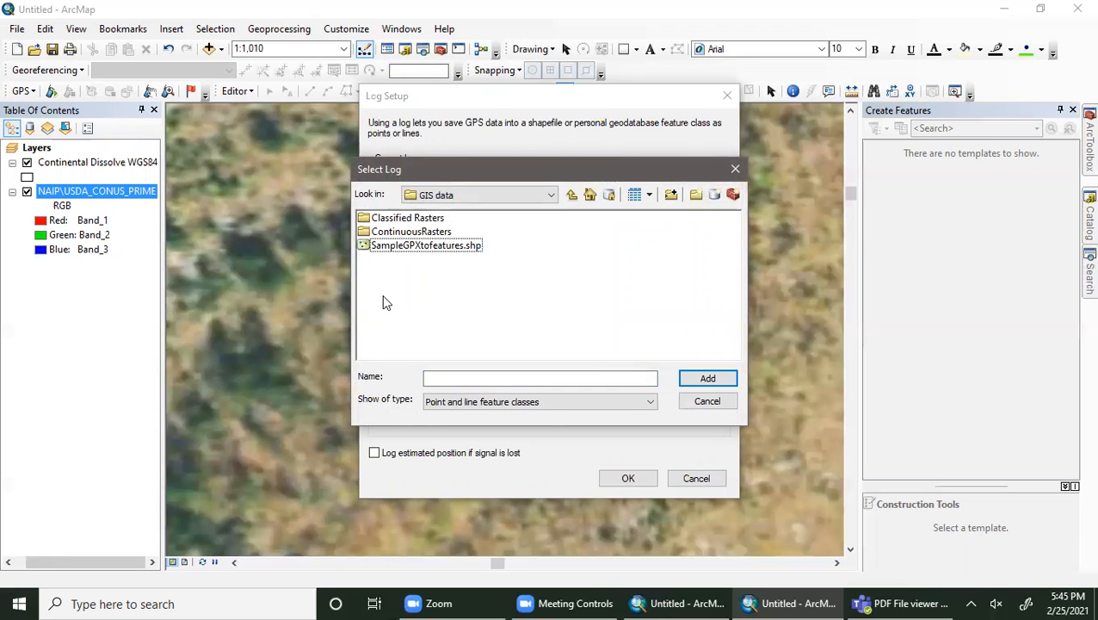
click(707, 401)
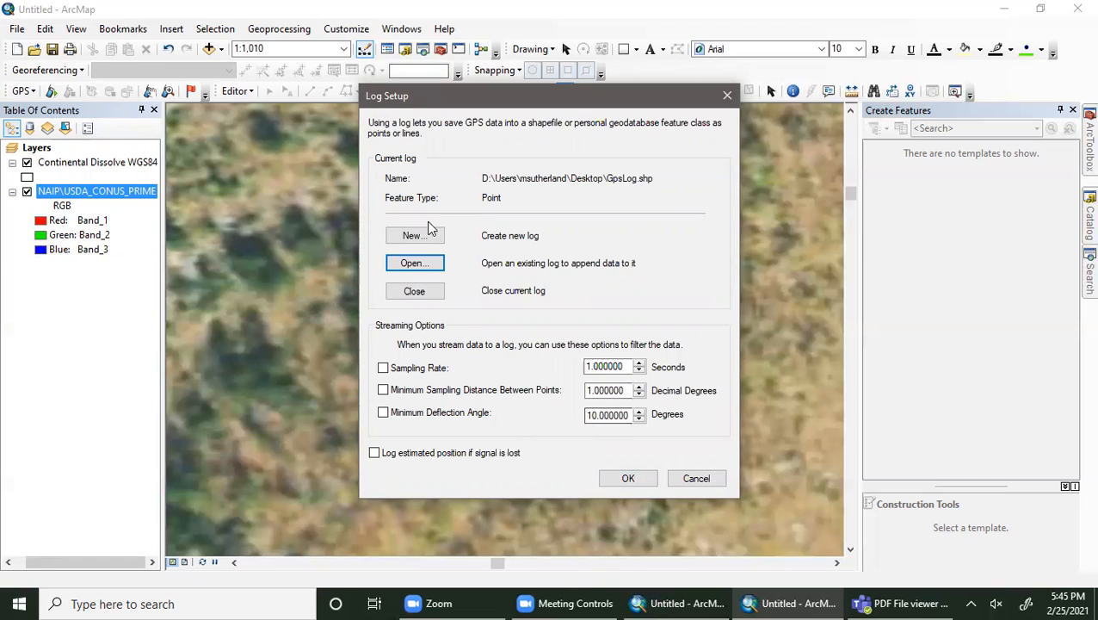
Step: Accept the log setup, reopen the GPS connection and start streaming the GPS data to the log
click(629, 478)
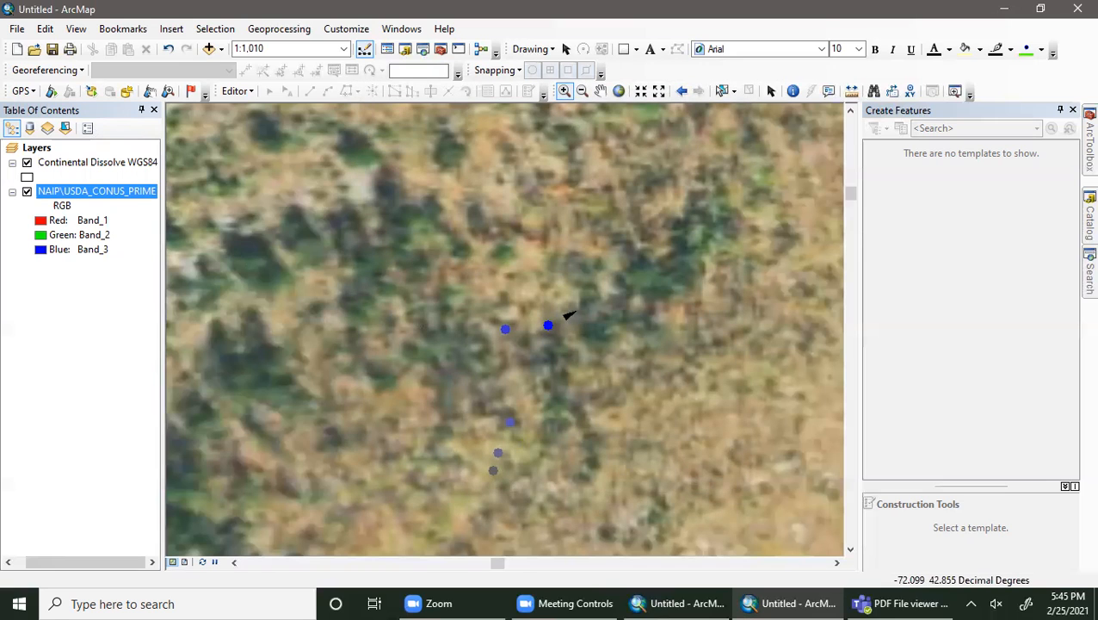
click(1077, 221)
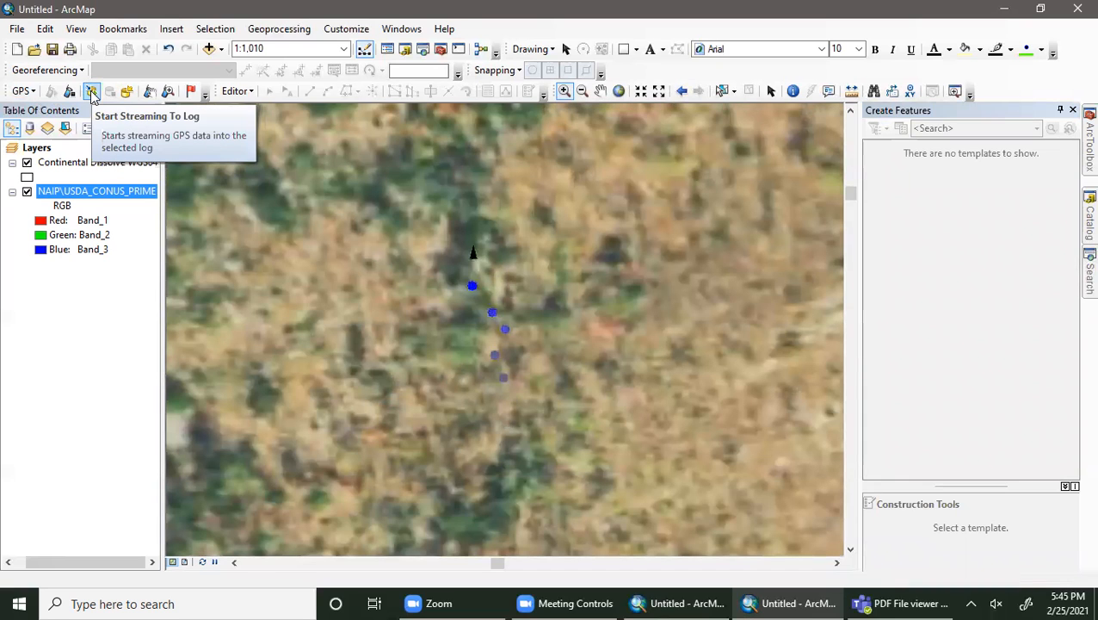
click(92, 93)
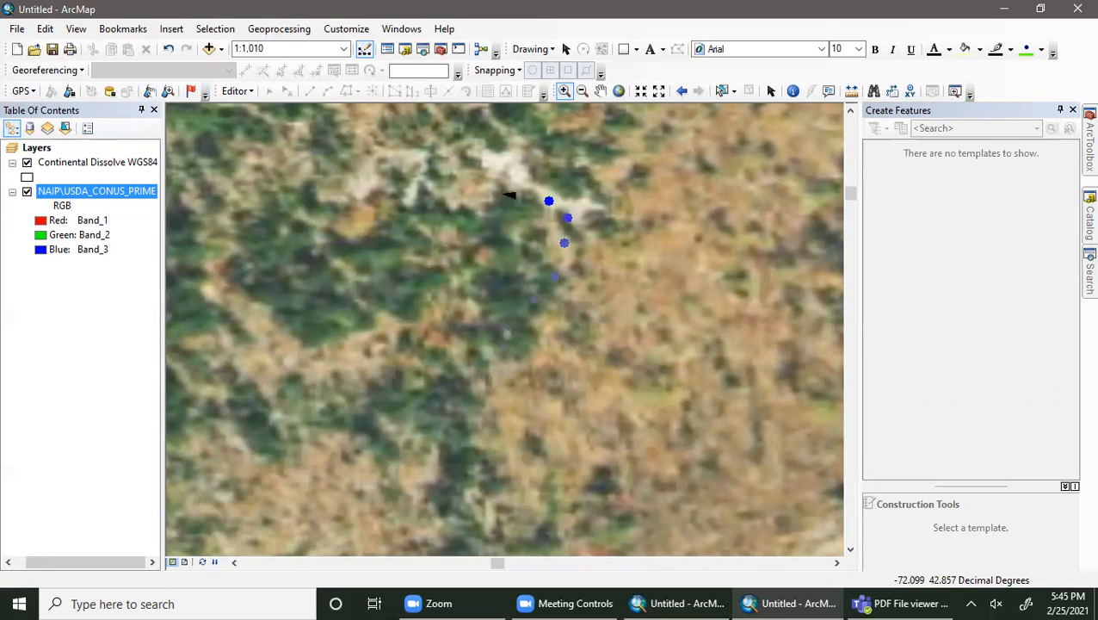
Step: Refresh the Desktop folder connection in the catalog and add GpsLog.shp to the map above the other layers
click(1089, 217)
scroll(978, 353, up, 4)
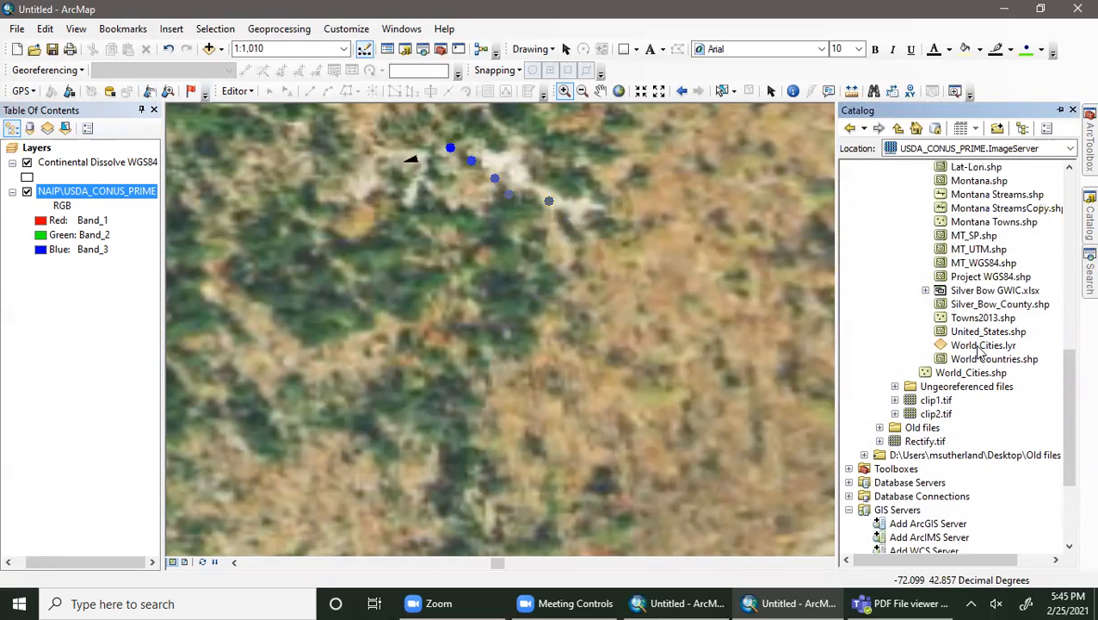
scroll(978, 353, up, 10)
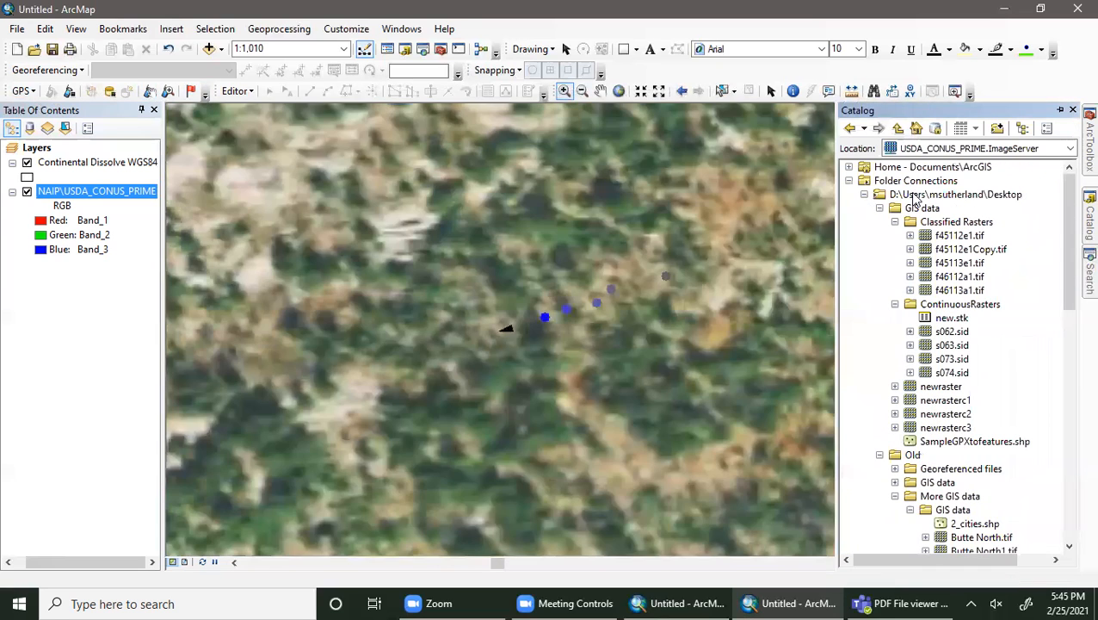
right_click(917, 196)
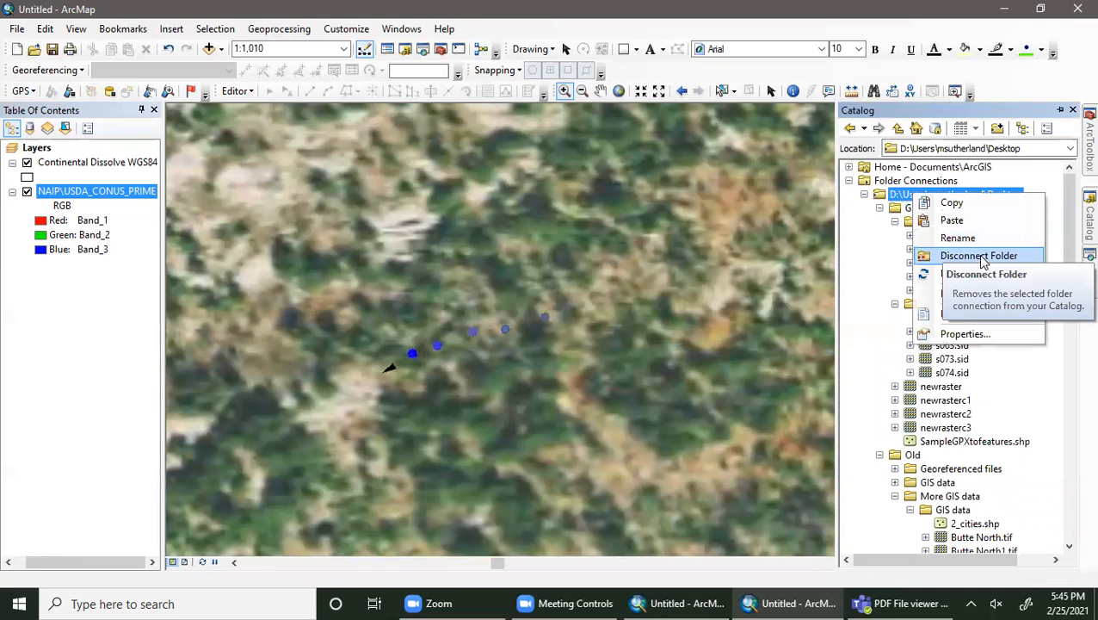
click(959, 273)
mouse_move(930, 249)
mouse_down()
mouse_move(399, 30)
mouse_move(130, 171)
mouse_move(76, 156)
mouse_up()
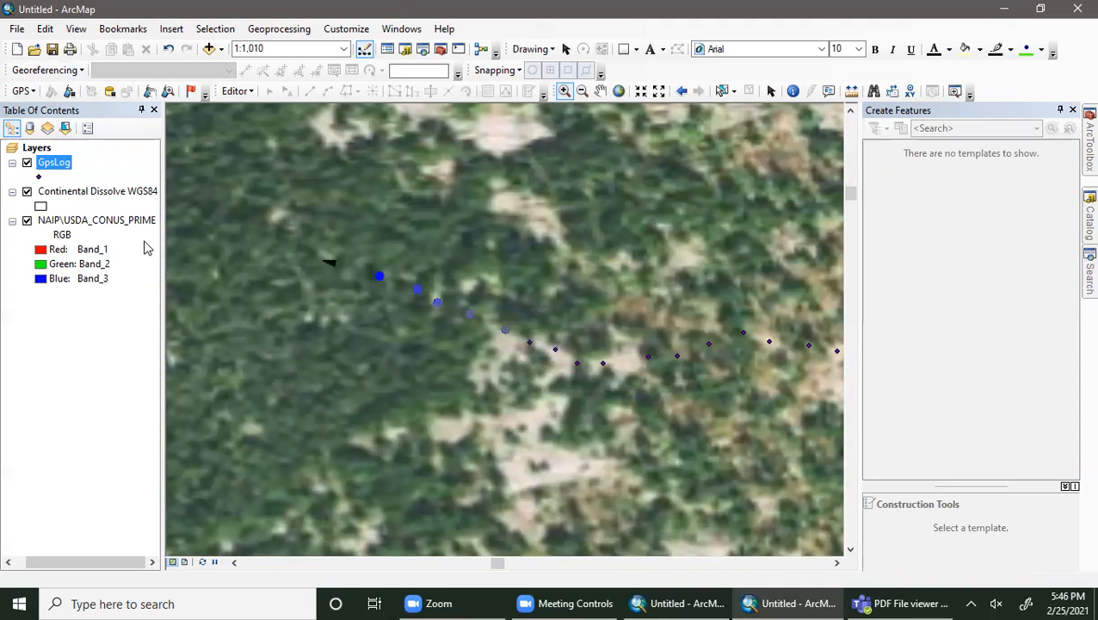
Step: Change the GpsLog layer's point symbol to a large green circle
click(39, 176)
click(452, 312)
click(635, 471)
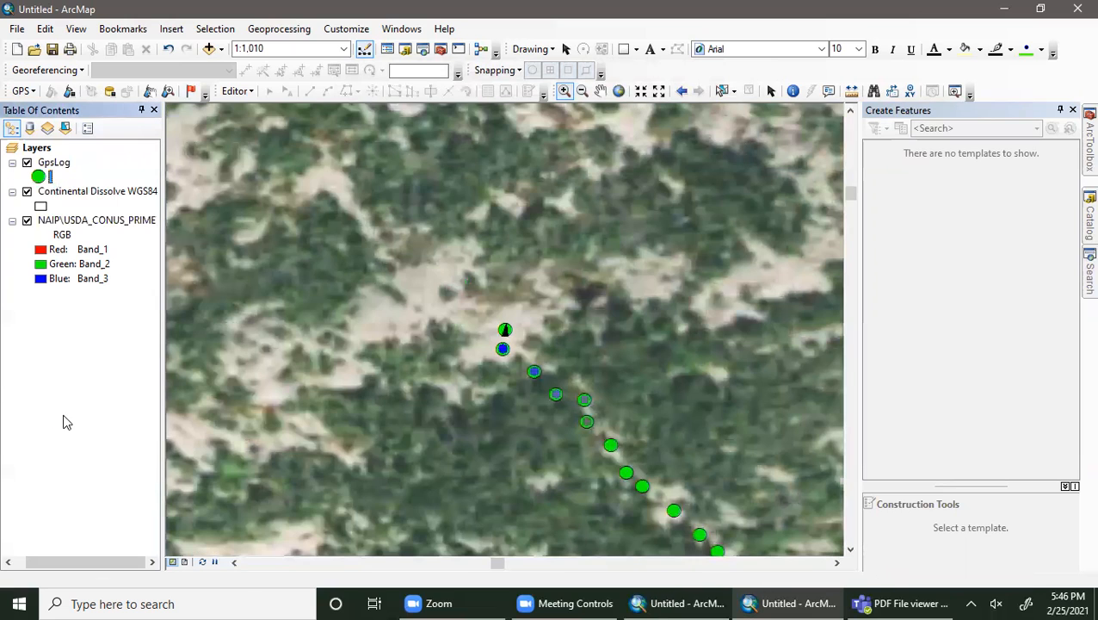
Step: Set a GPS destination on the map at the logged track and close the GPS connection
click(33, 91)
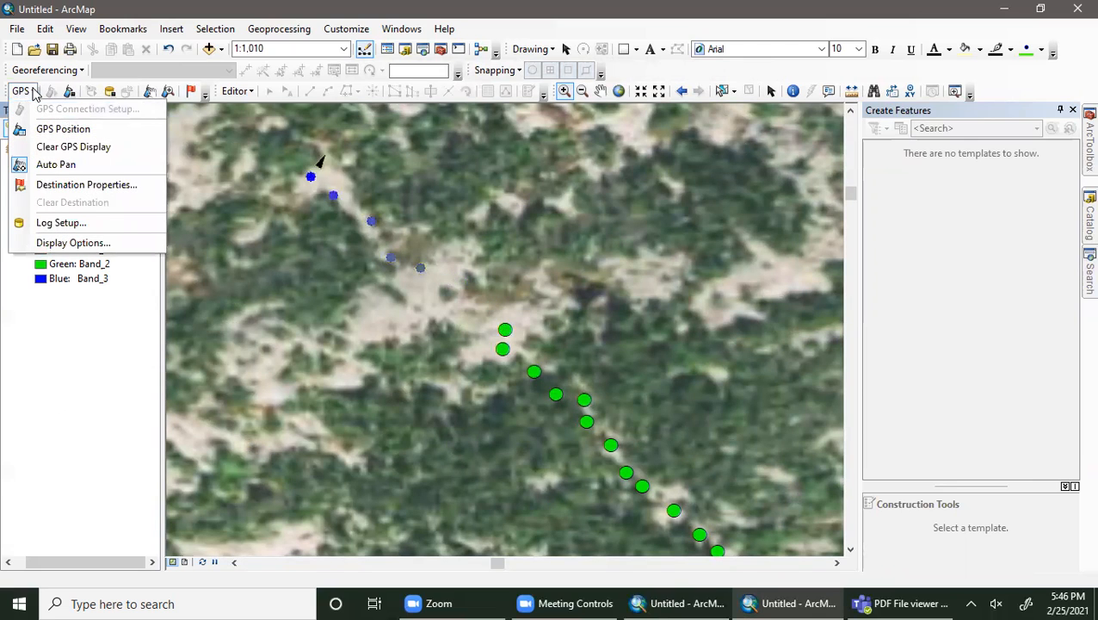
click(32, 91)
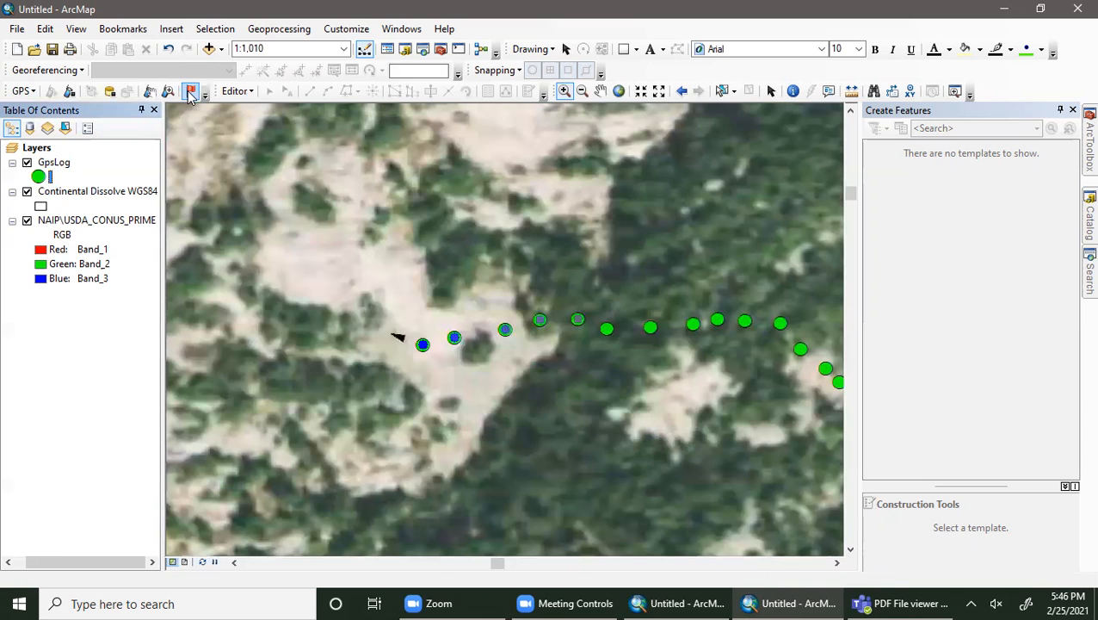
click(191, 92)
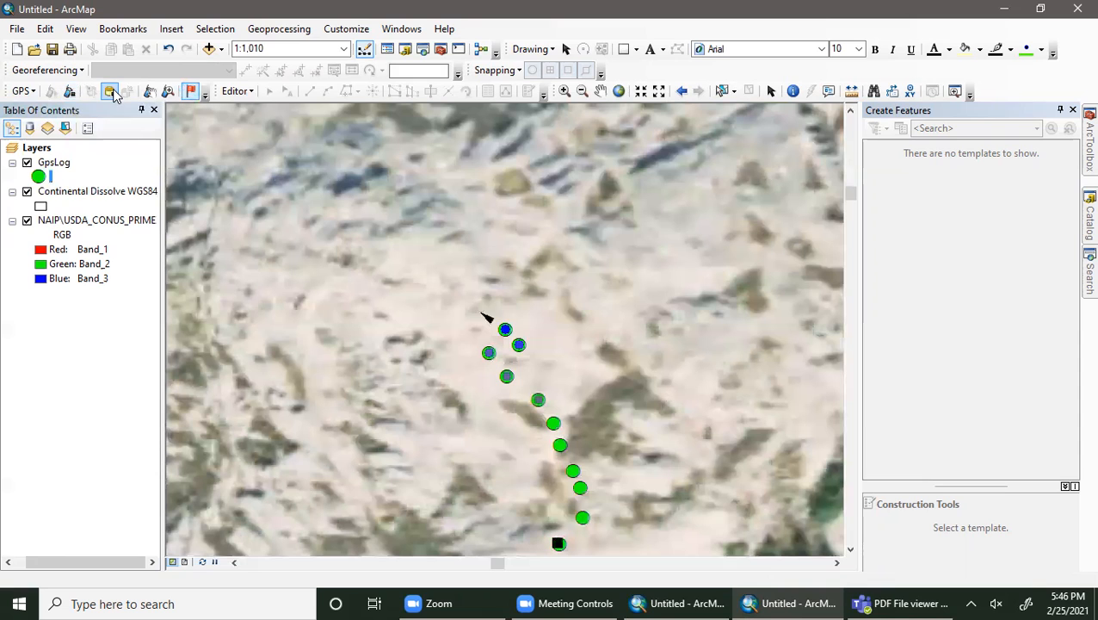
click(70, 92)
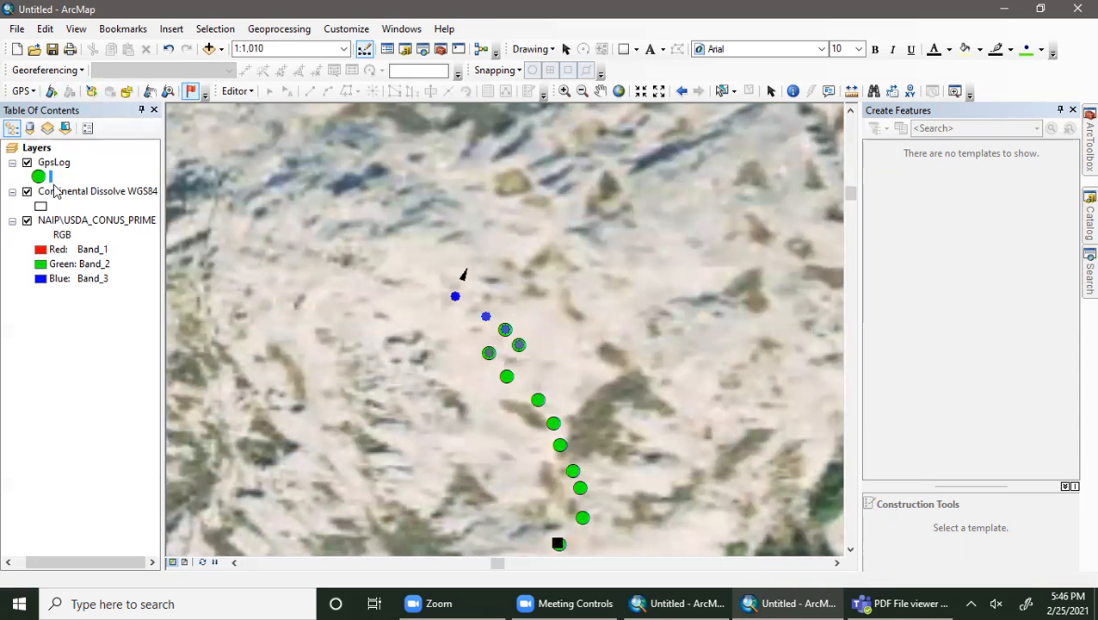
Step: Examine the position, altitude, time, speed and heading records in the GpsLog attribute table
right_click(54, 164)
click(135, 212)
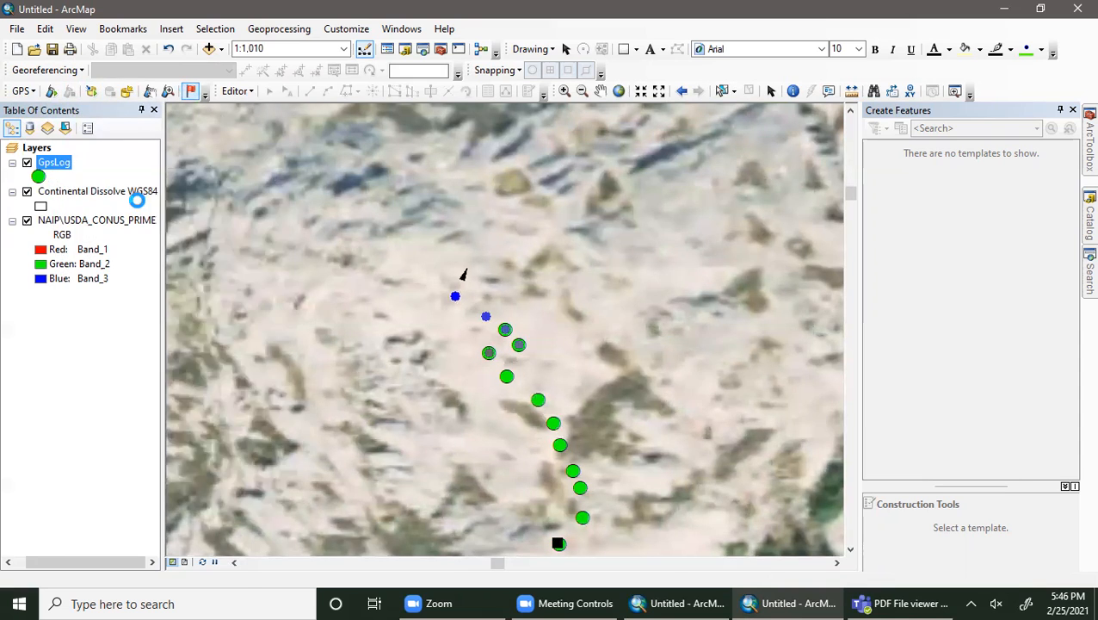
scroll(706, 375, down, 20)
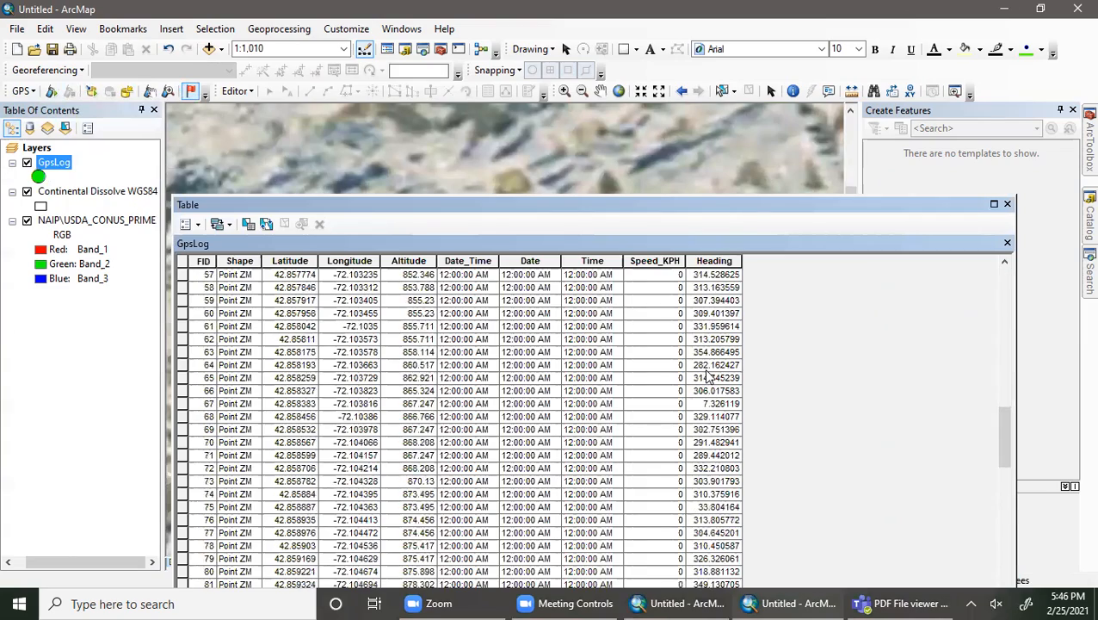
scroll(707, 376, down, 4)
click(711, 377)
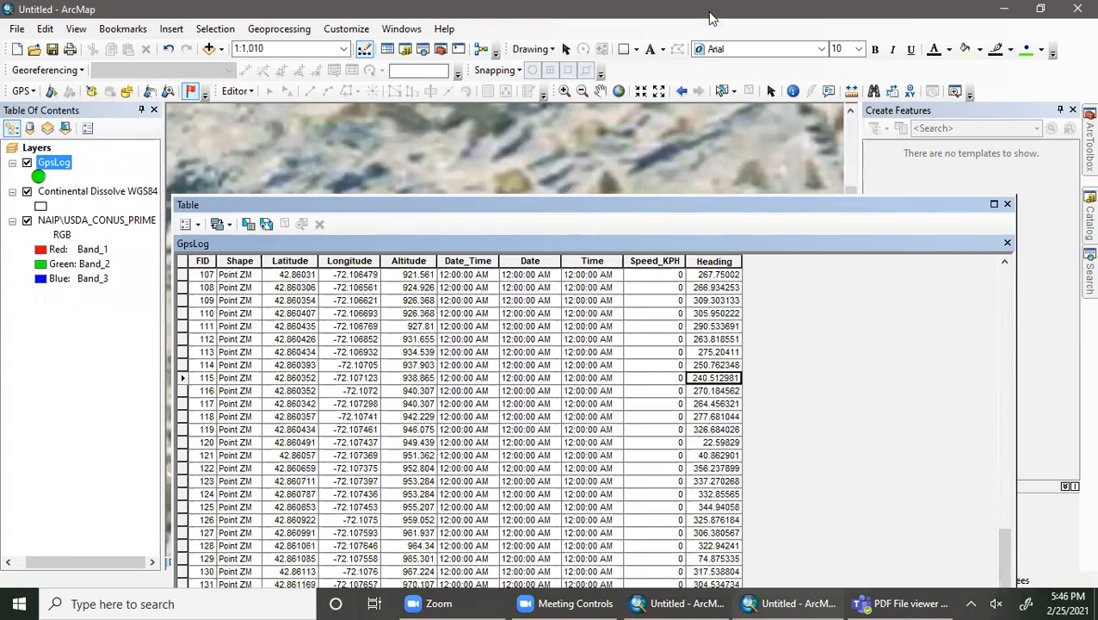
drag(710, 17, 702, 11)
scroll(550, 306, up, 4)
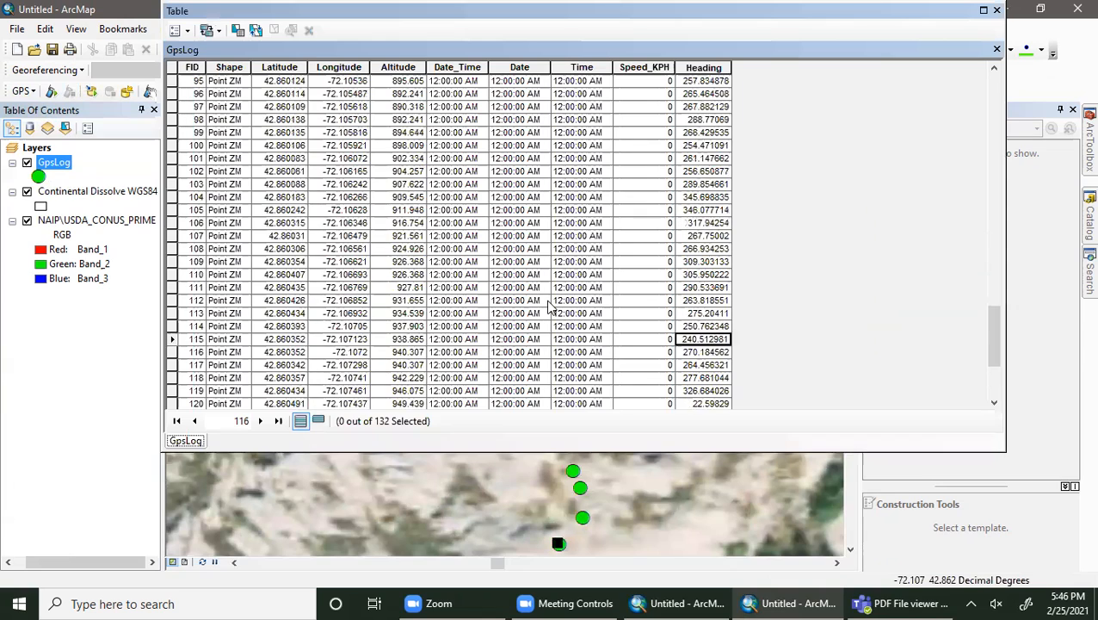
scroll(551, 306, up, 20)
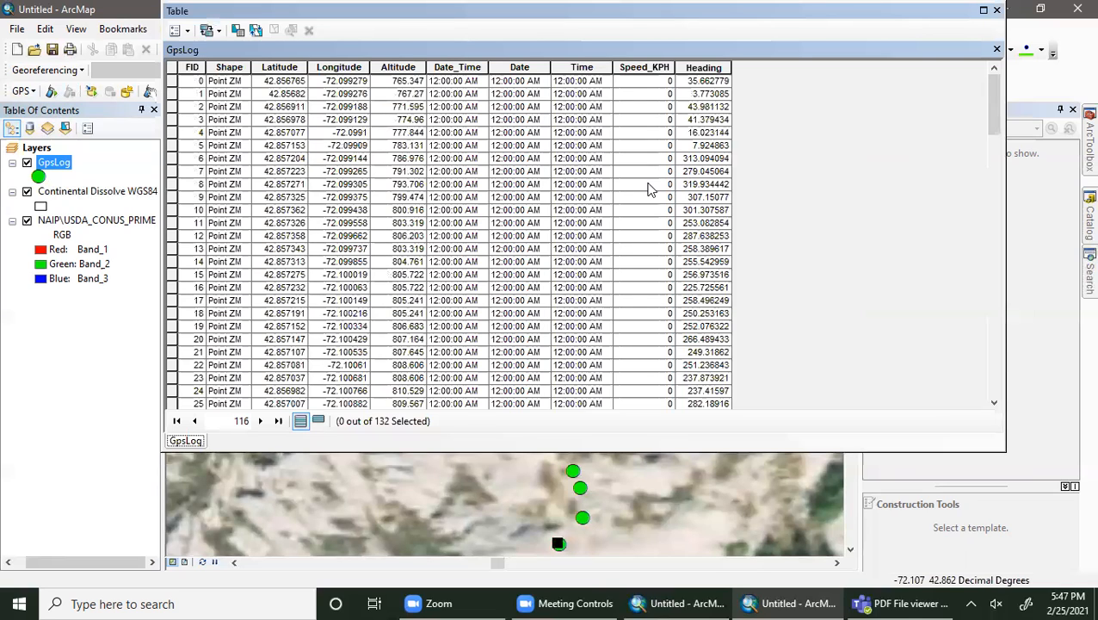
click(996, 10)
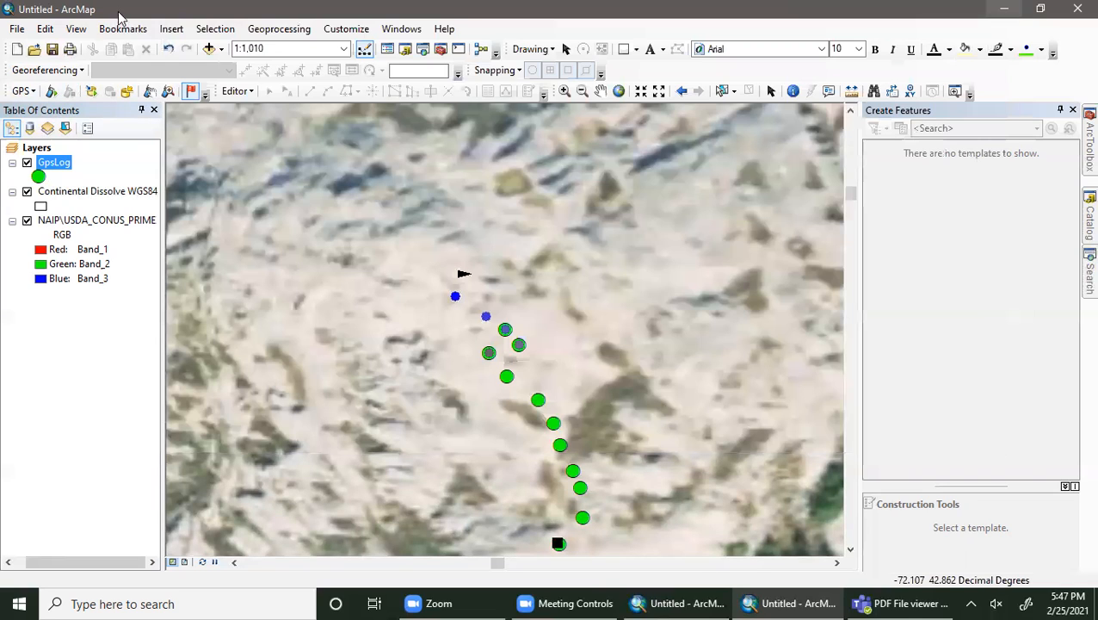
Step: In the GPS display options, set the altitude units to Miles and the speed units to Miles/Hour
click(30, 92)
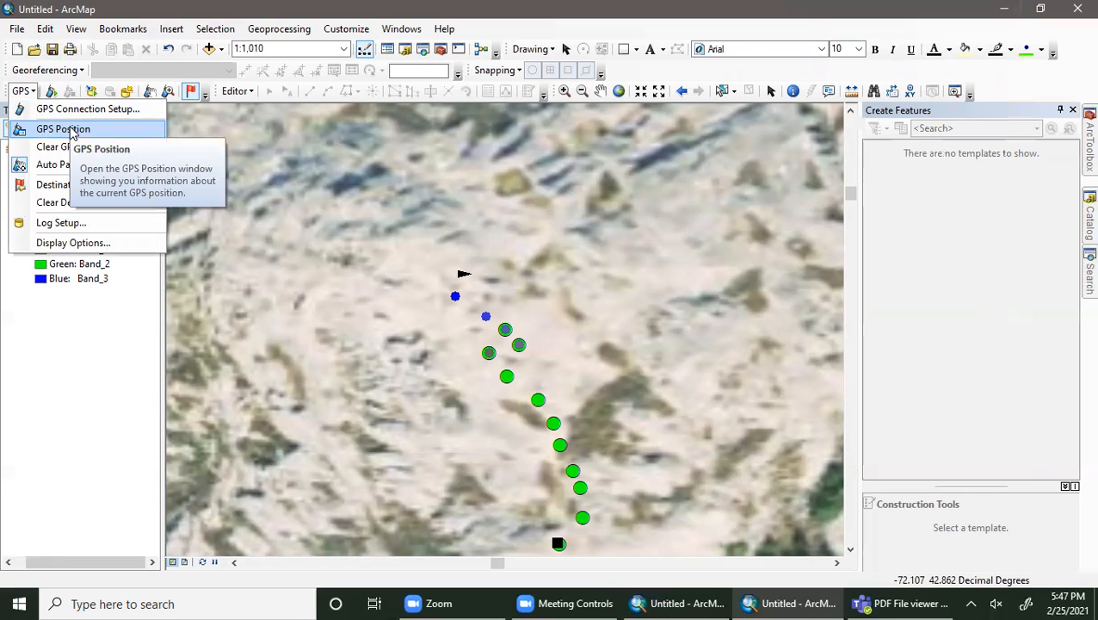
click(62, 244)
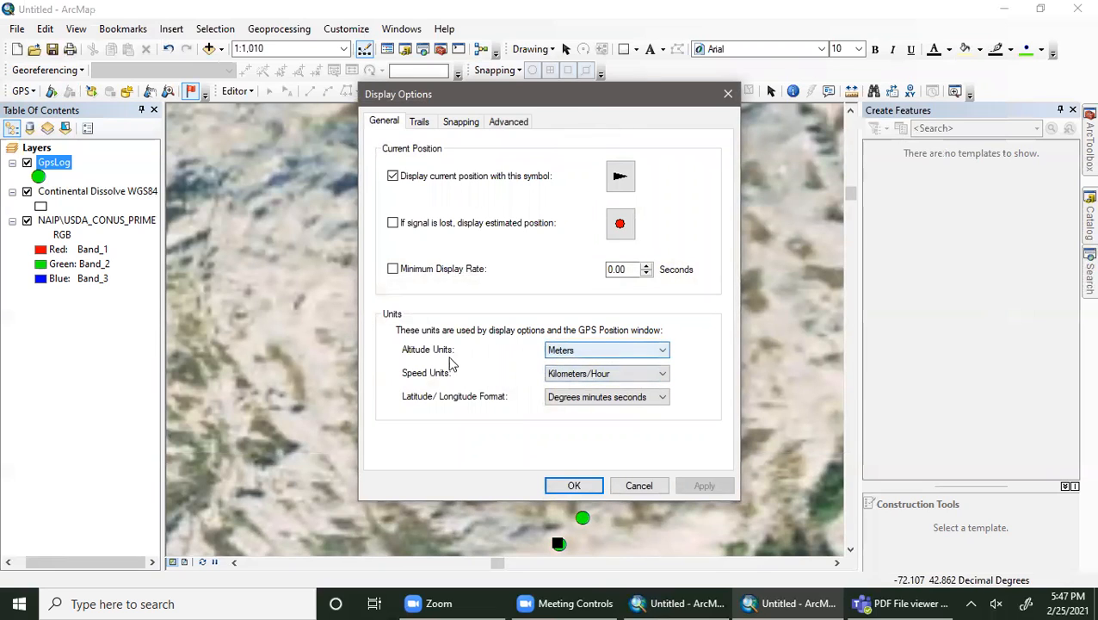
click(582, 353)
click(582, 353)
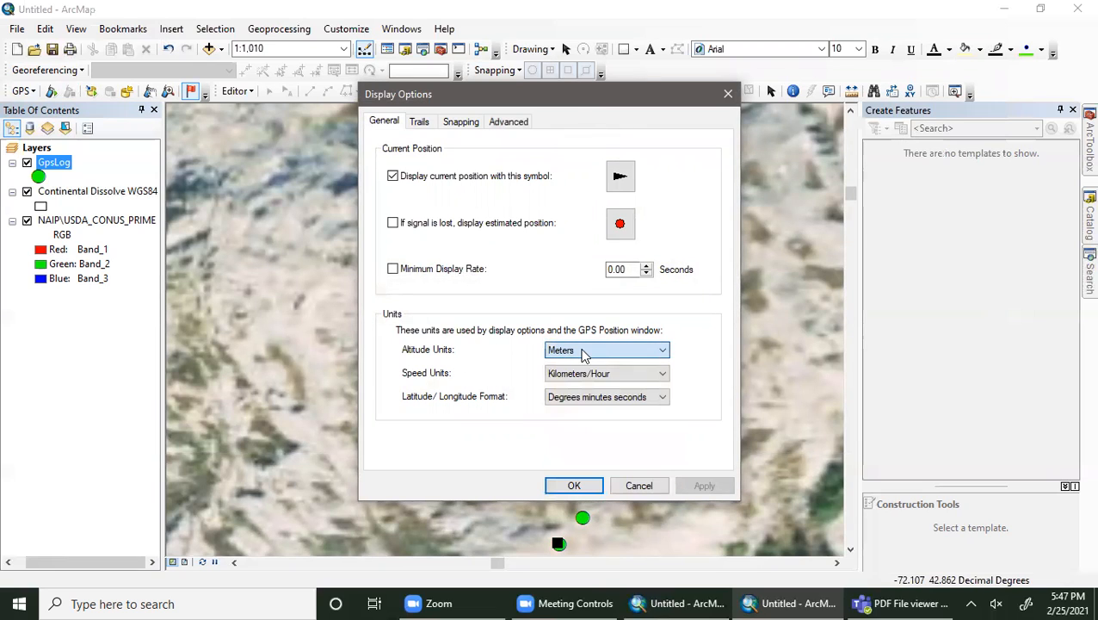
click(658, 353)
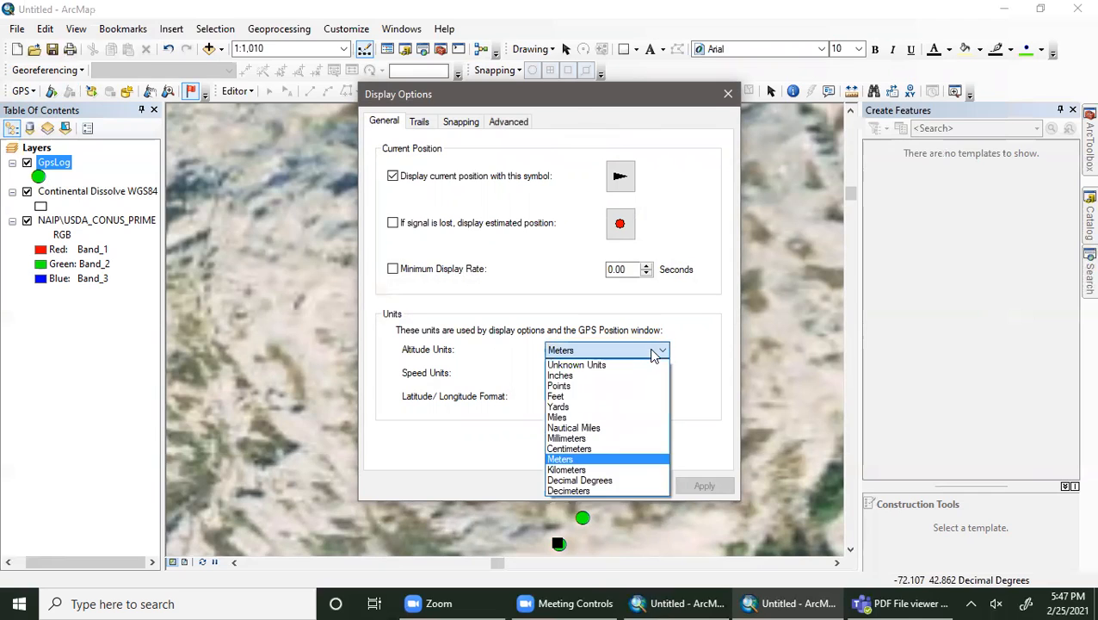
click(591, 418)
click(600, 384)
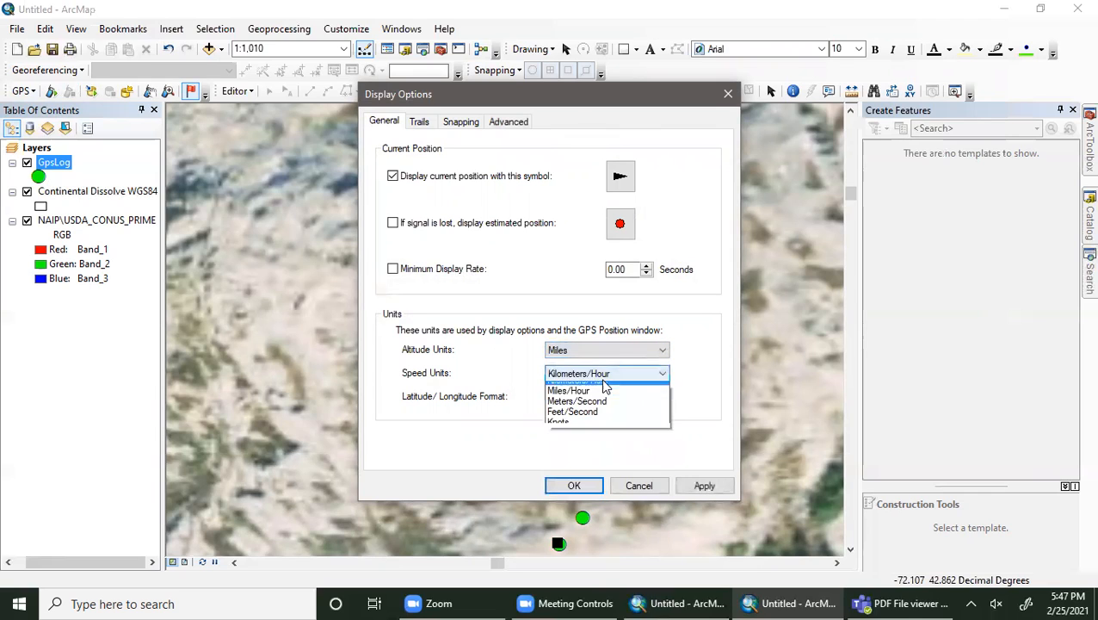
click(580, 398)
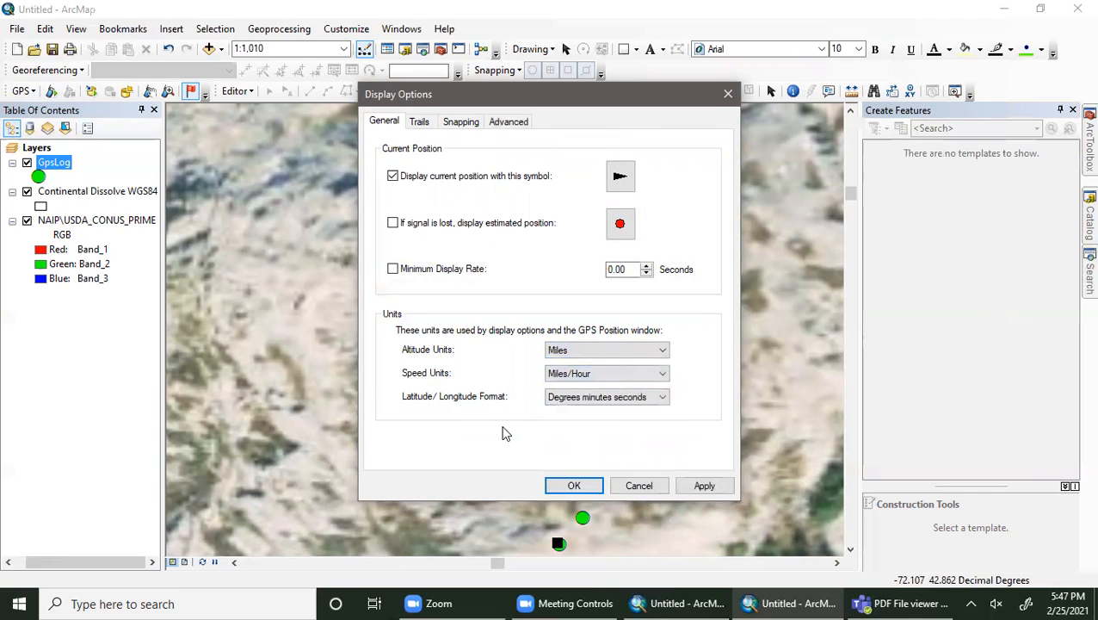
Step: Set the GPS latitude/longitude format to Decimal degrees
click(607, 401)
click(545, 396)
click(545, 396)
click(544, 395)
click(581, 403)
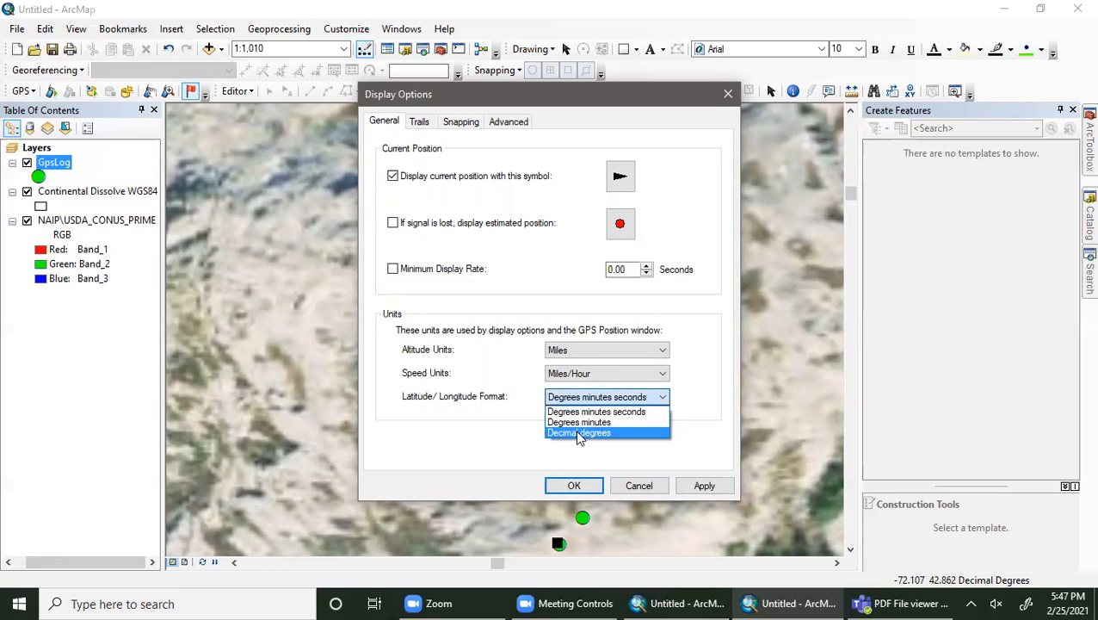
click(579, 432)
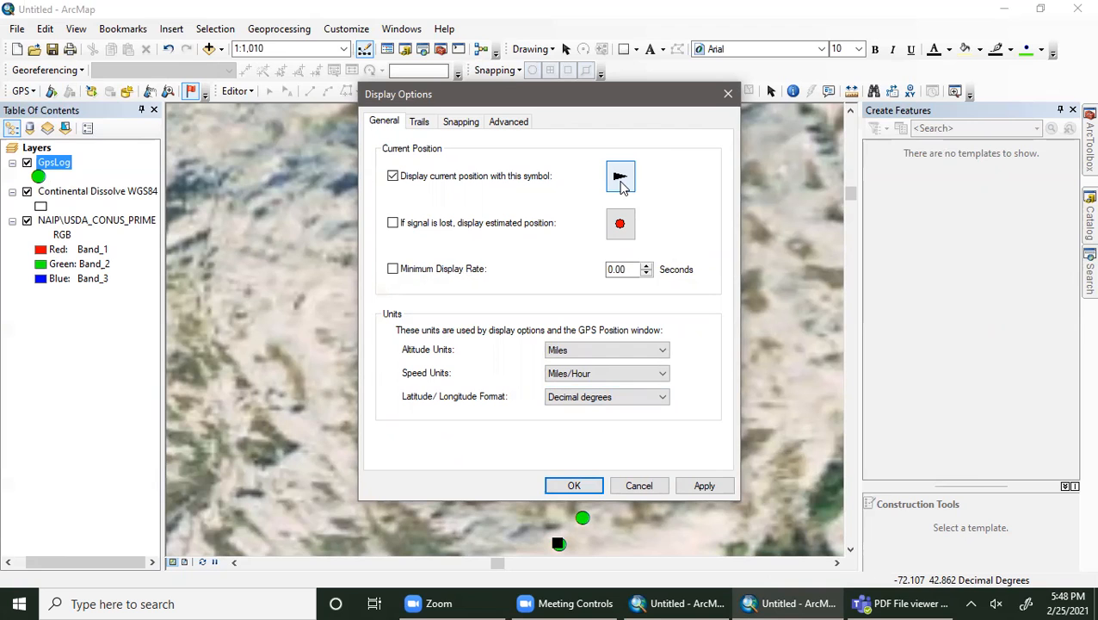
Step: Check the symbol choices for the current position and turn on the estimated position display for a lost signal
click(620, 178)
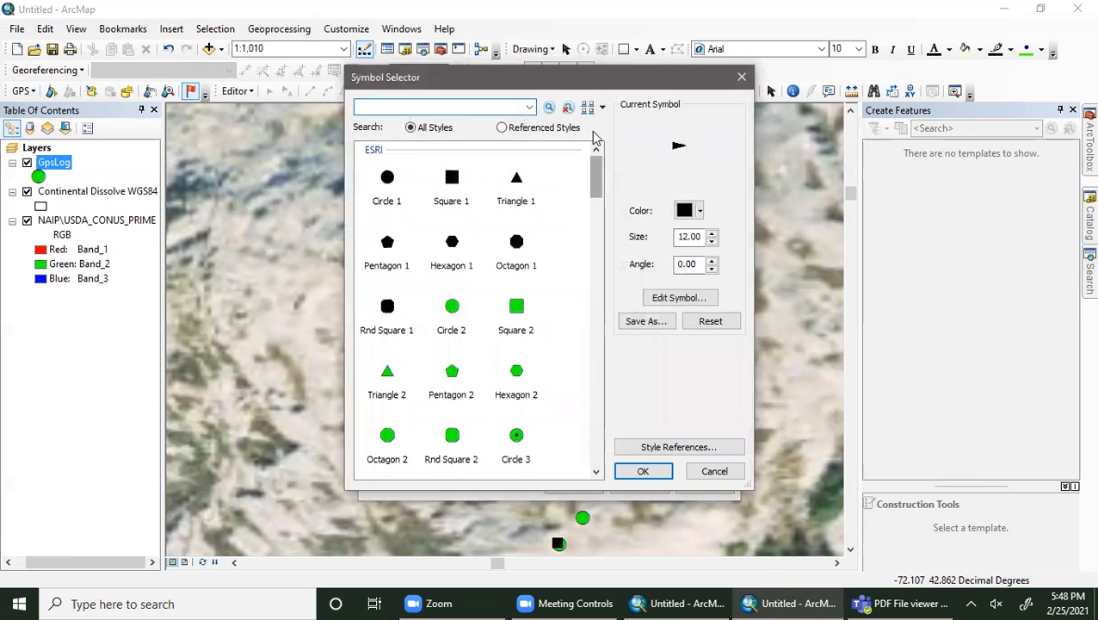
click(741, 77)
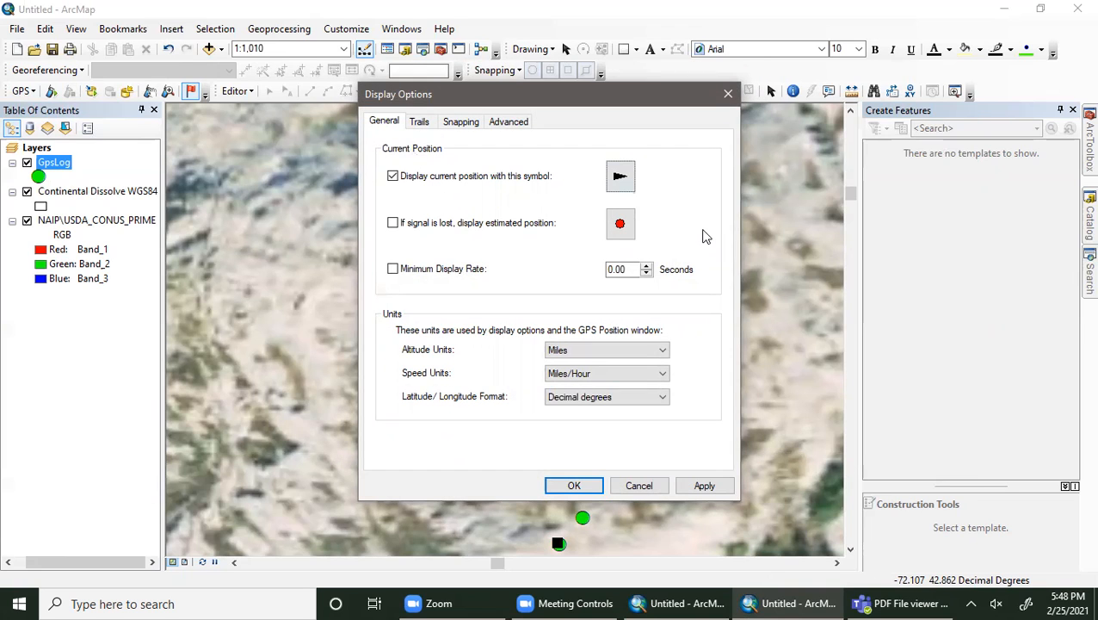
click(394, 223)
Step: Show the GPS trail as a line too, set the number of trailing points to 21, and apply the display options
click(420, 123)
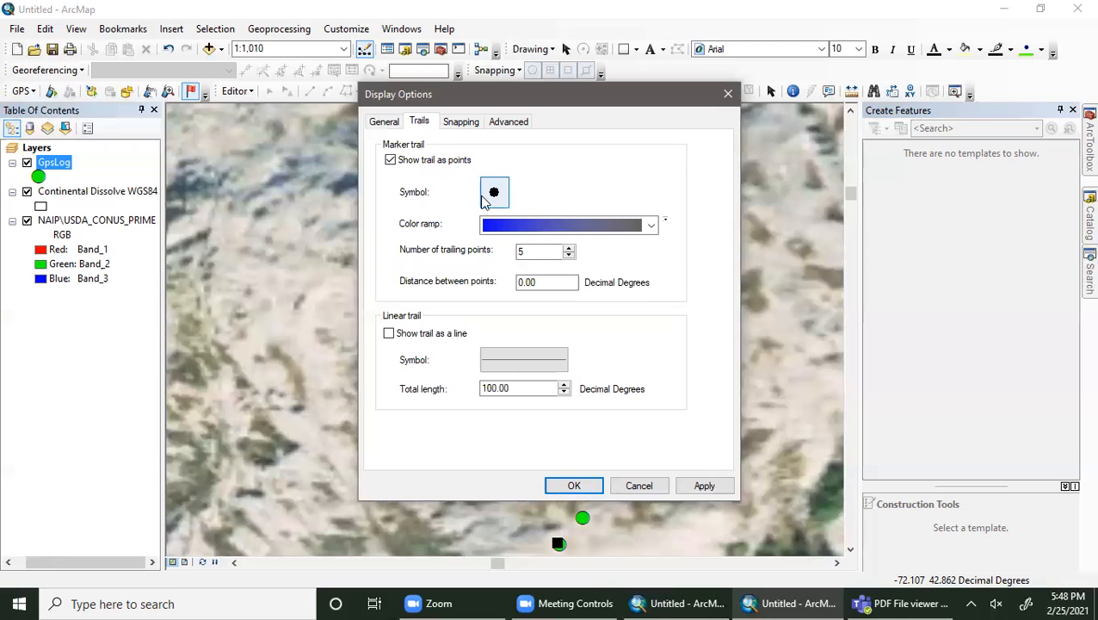
click(388, 333)
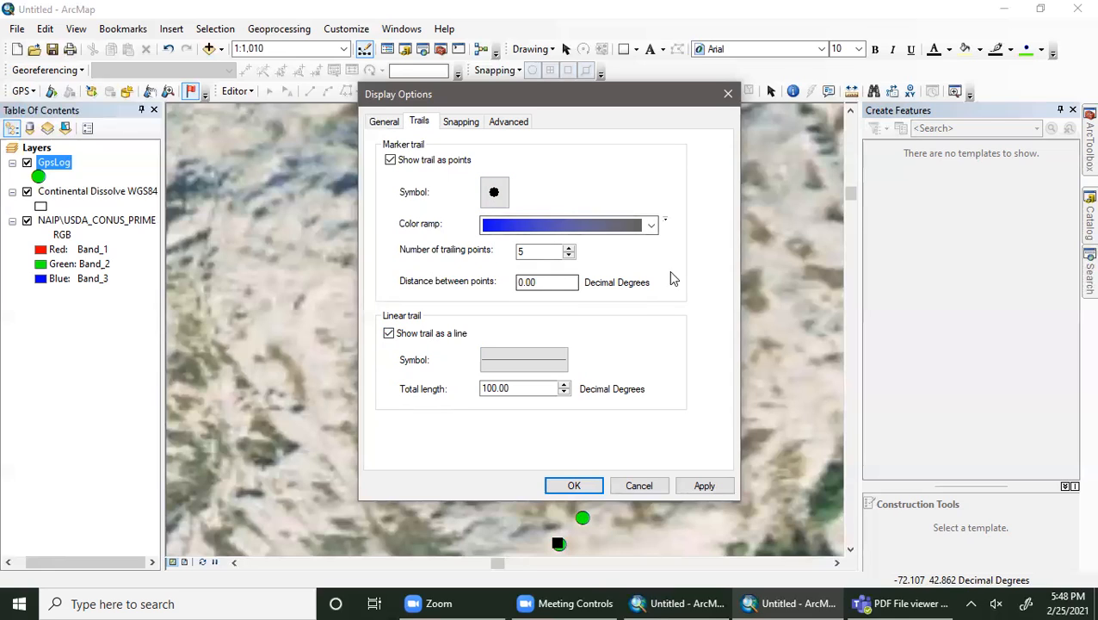
double_click(571, 248)
triple_click(571, 248)
triple_click(571, 247)
triple_click(571, 248)
triple_click(570, 248)
double_click(570, 248)
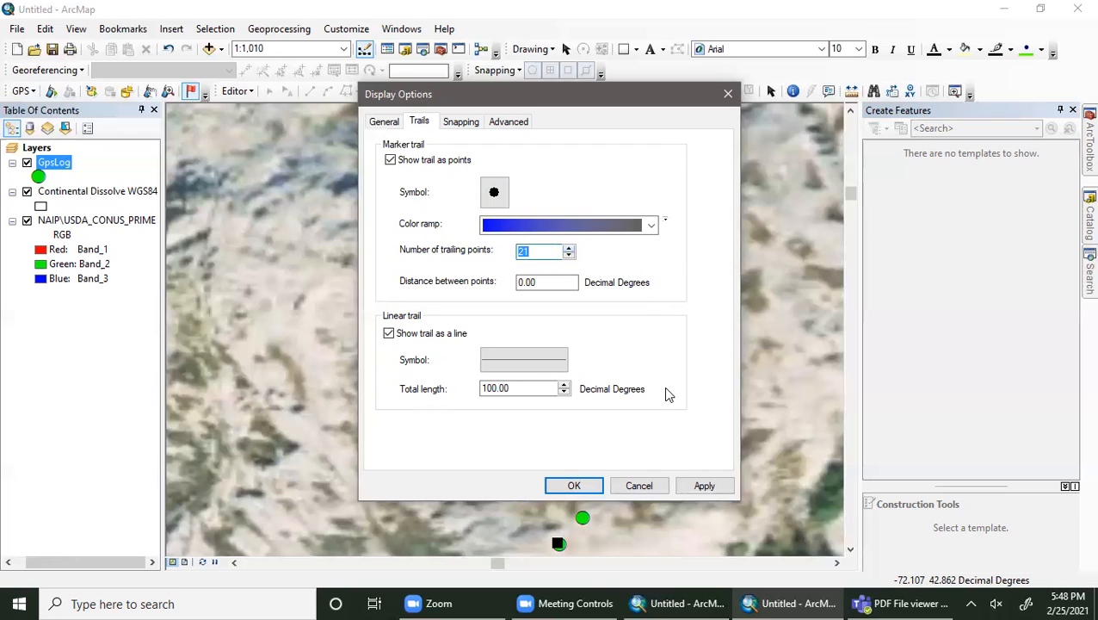
click(701, 487)
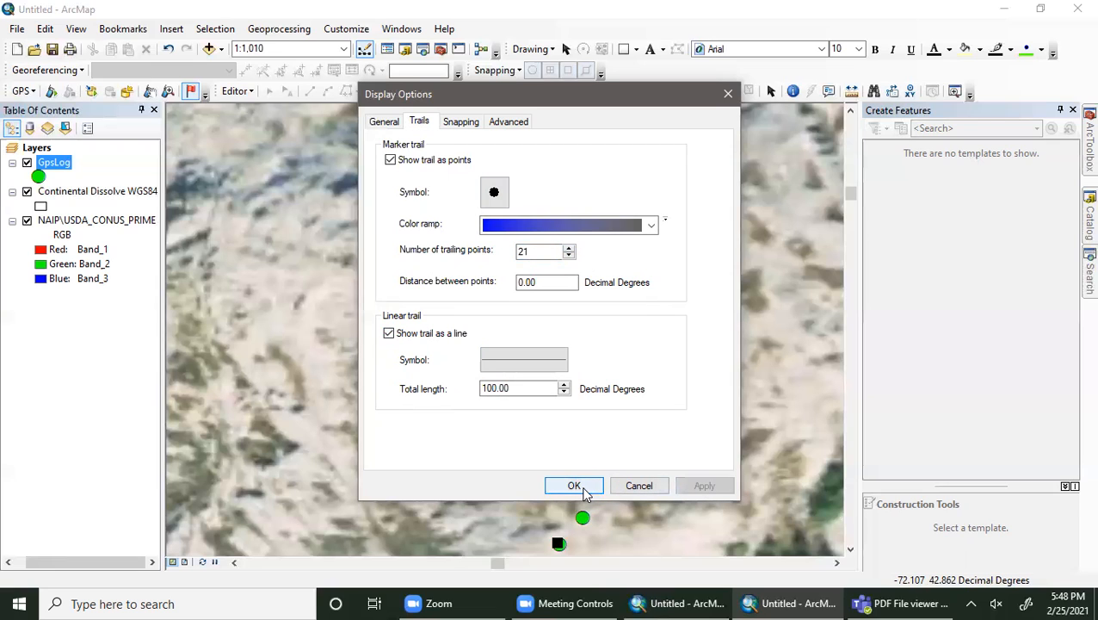
click(574, 486)
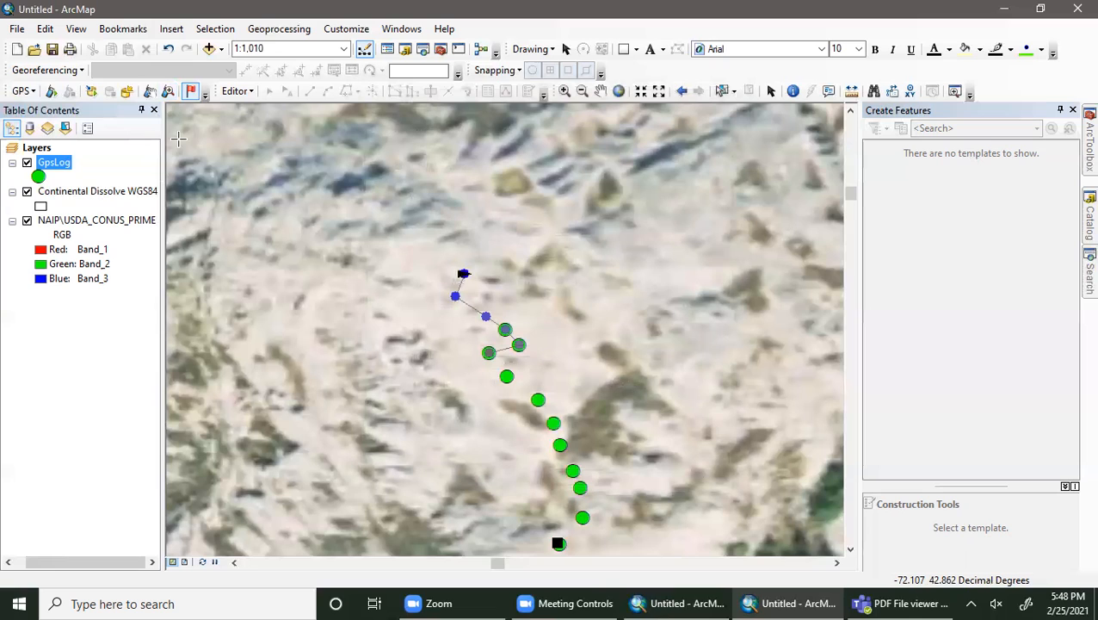
Step: Start streaming the GPS positions to the log and zoom to the current GPS position
click(94, 91)
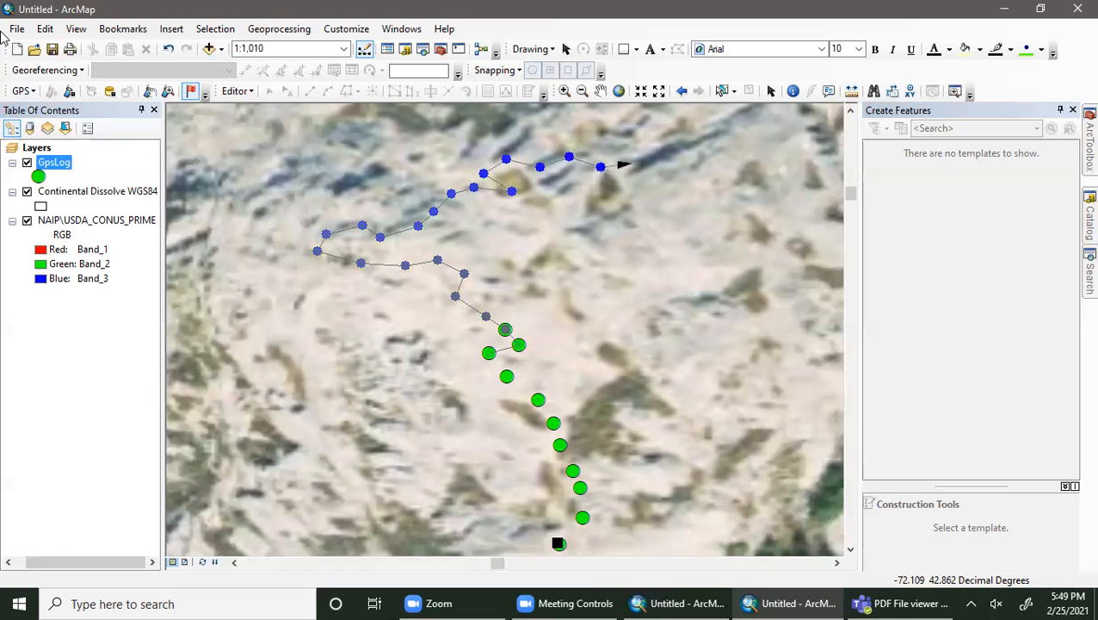
click(168, 91)
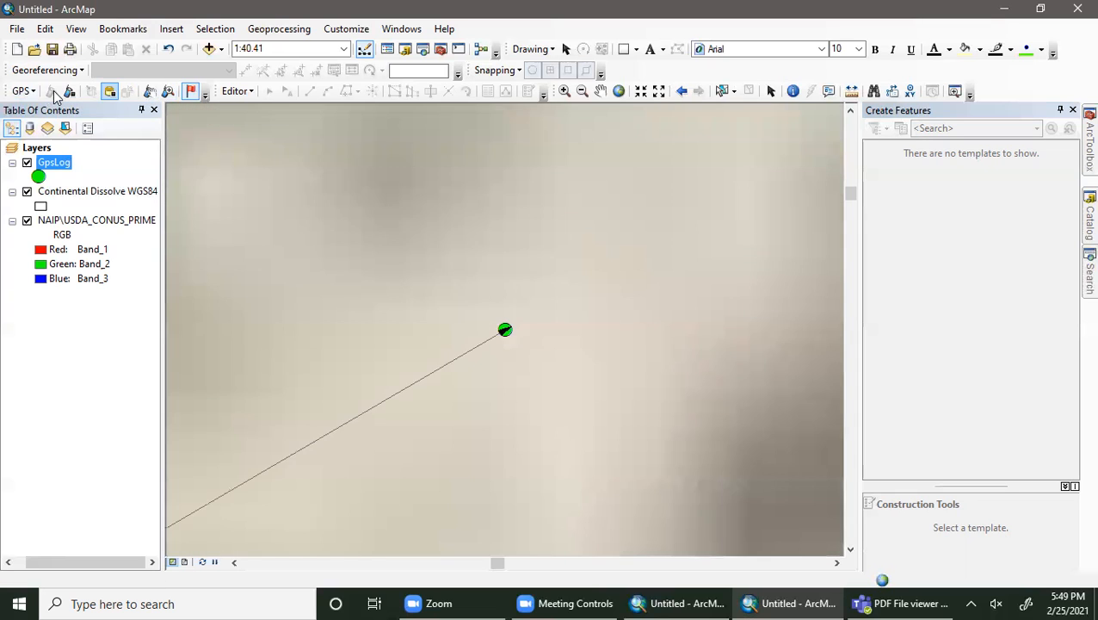
Step: Clear the GPS destination and the GPS display items from the map
click(23, 90)
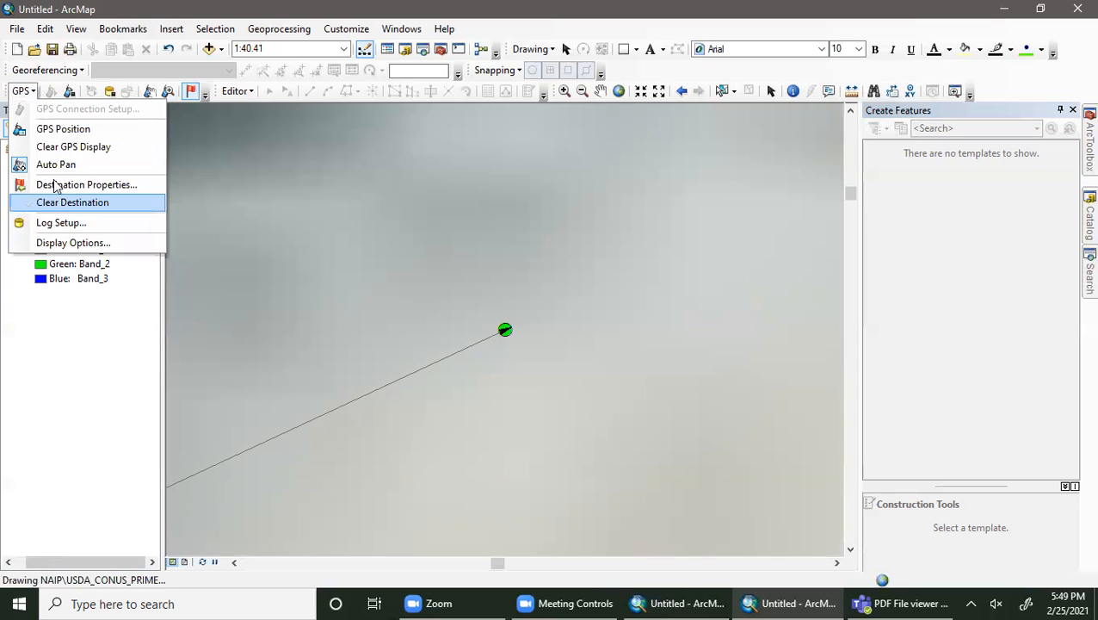
click(53, 202)
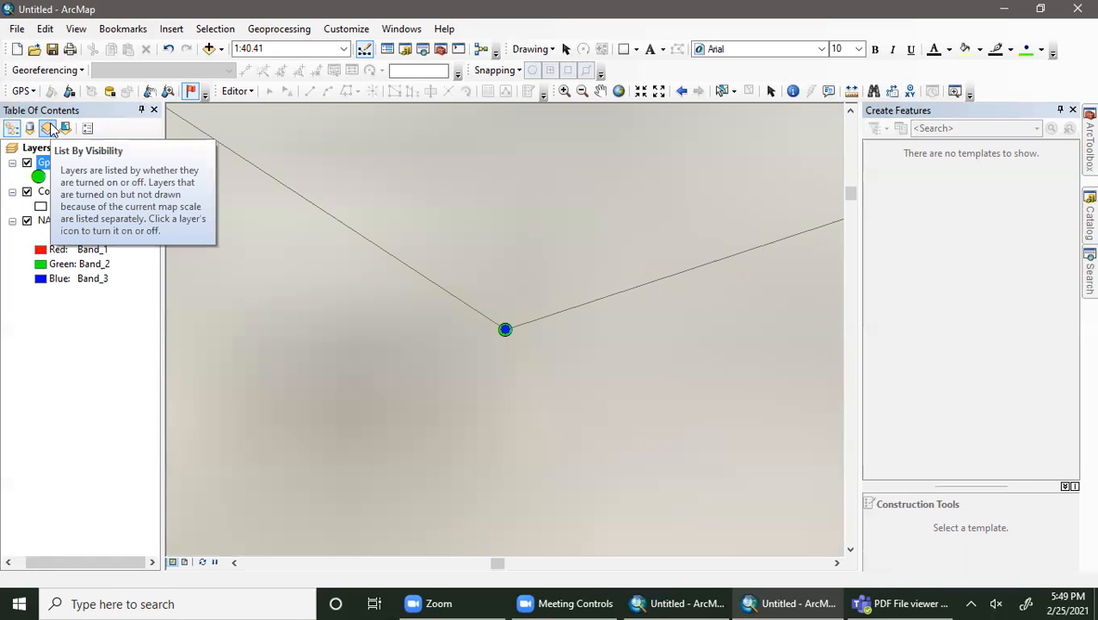
click(26, 92)
click(53, 153)
Step: Stop streaming to the log and stamp the current GPS position to it individually instead
scroll(474, 430, down, 3)
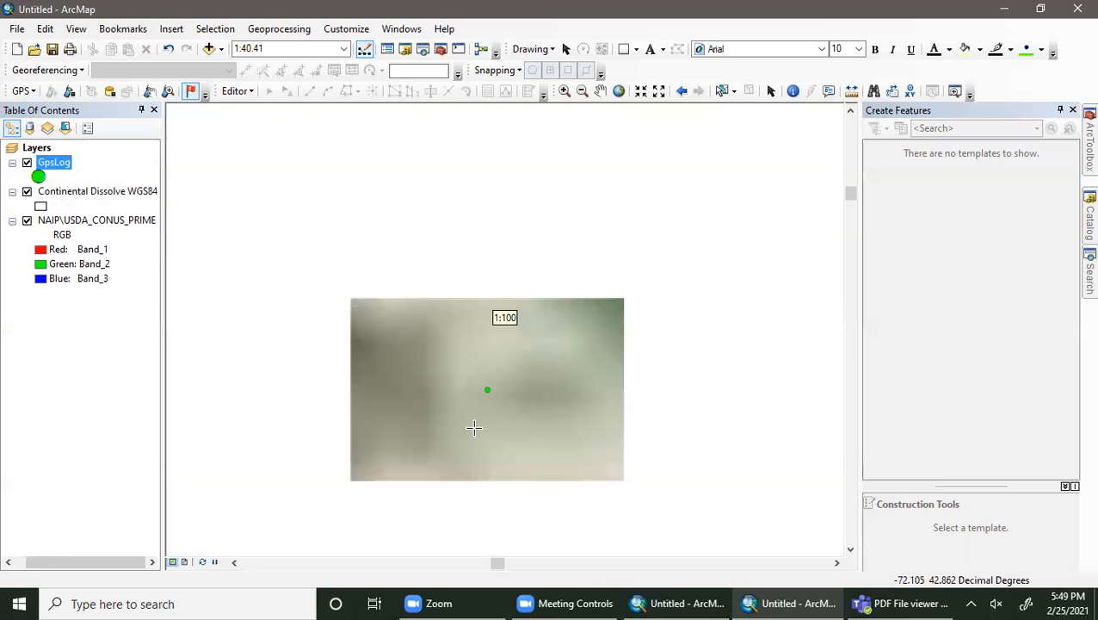
scroll(474, 429, down, 2)
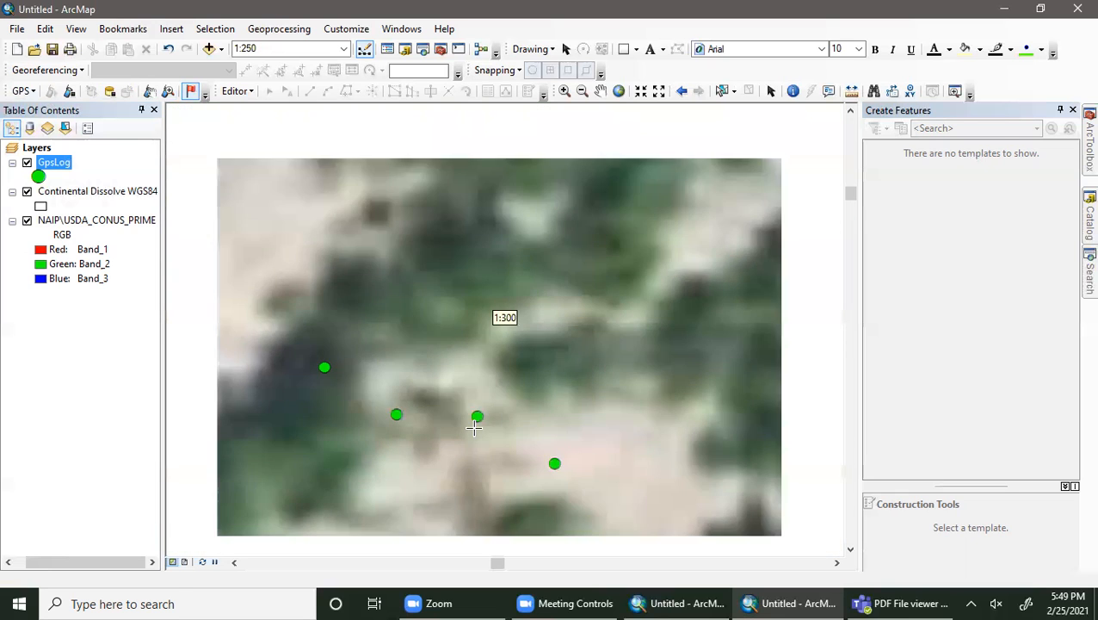
scroll(474, 429, down, 4)
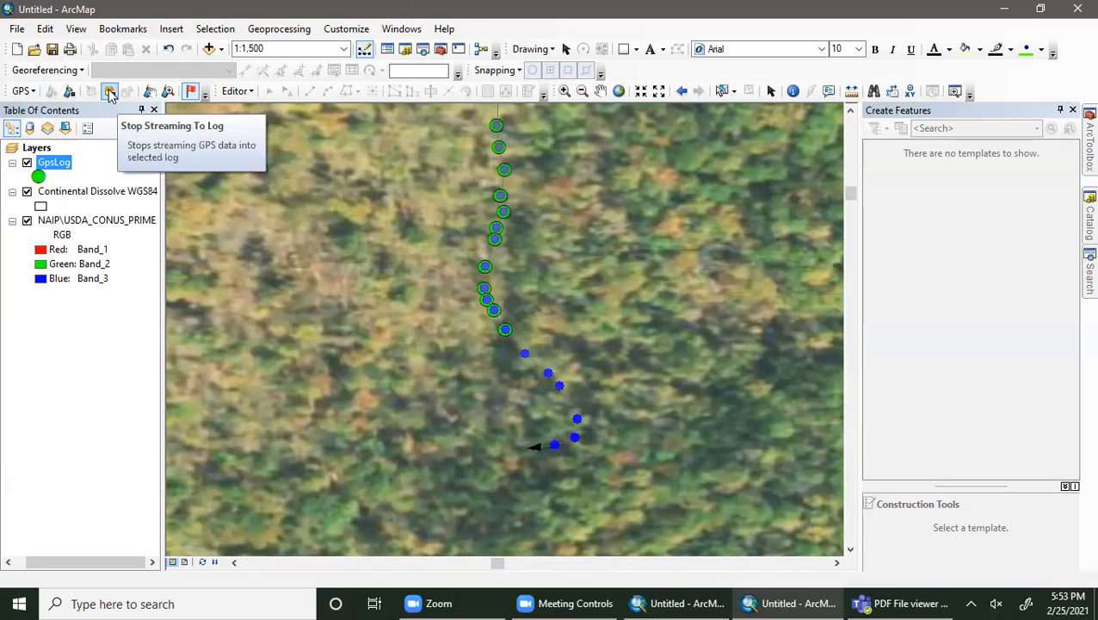
click(110, 91)
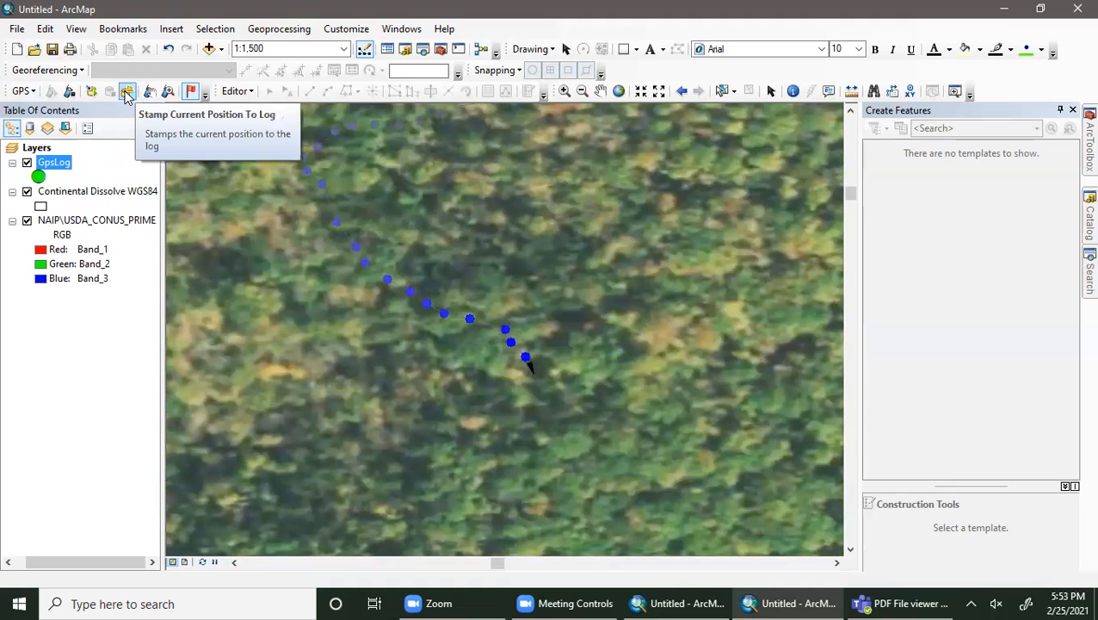
click(126, 92)
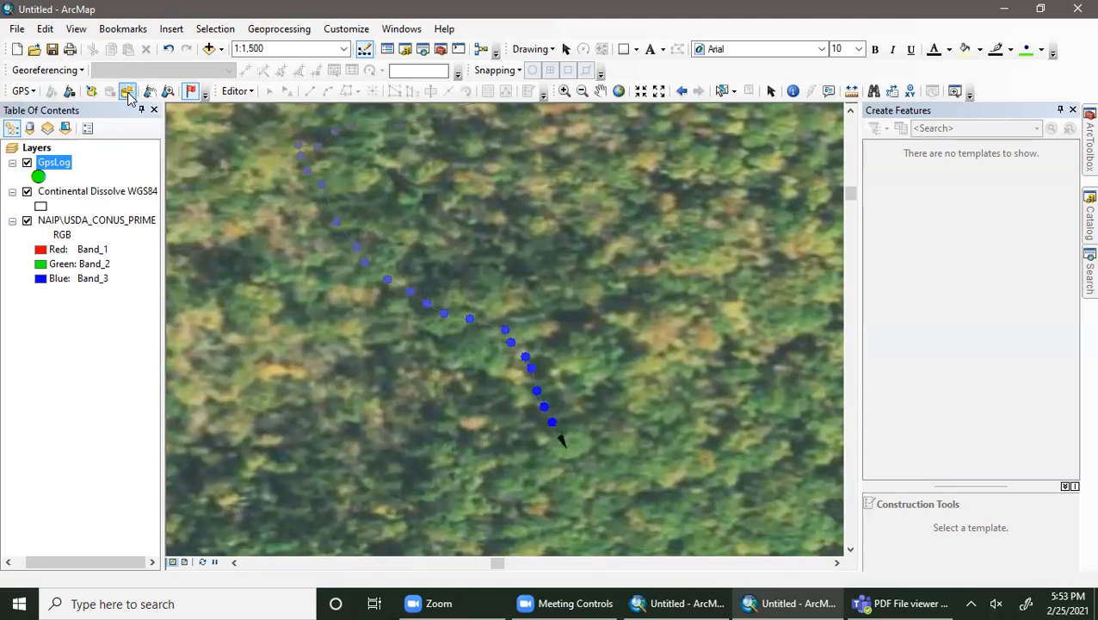
click(128, 95)
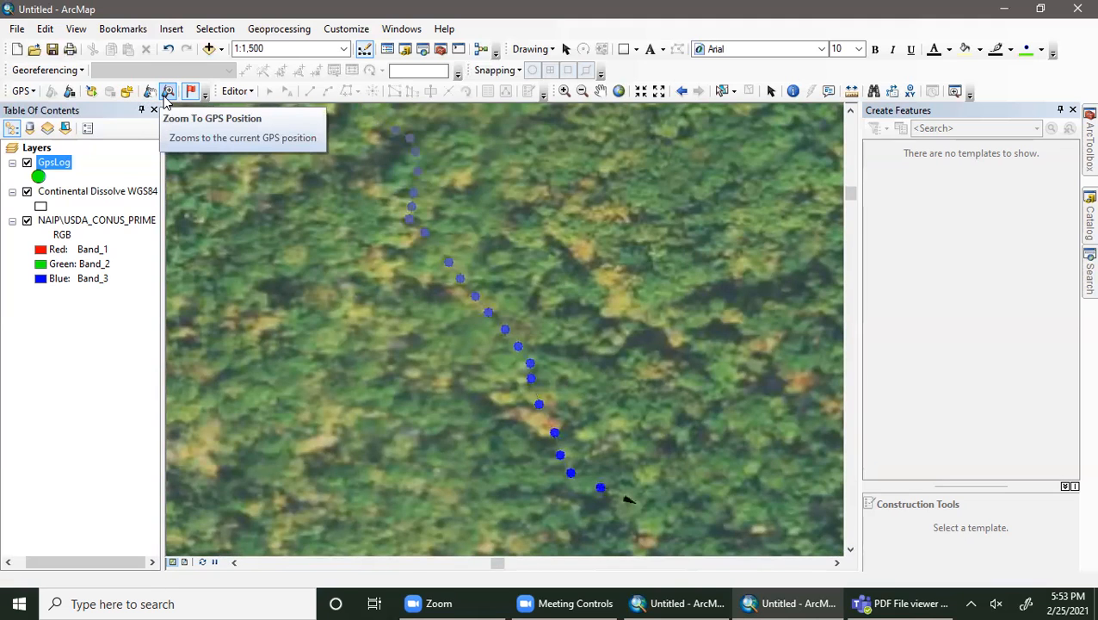
Step: Zoom to the current GPS position, and clear the GPS trail display from the map
click(168, 97)
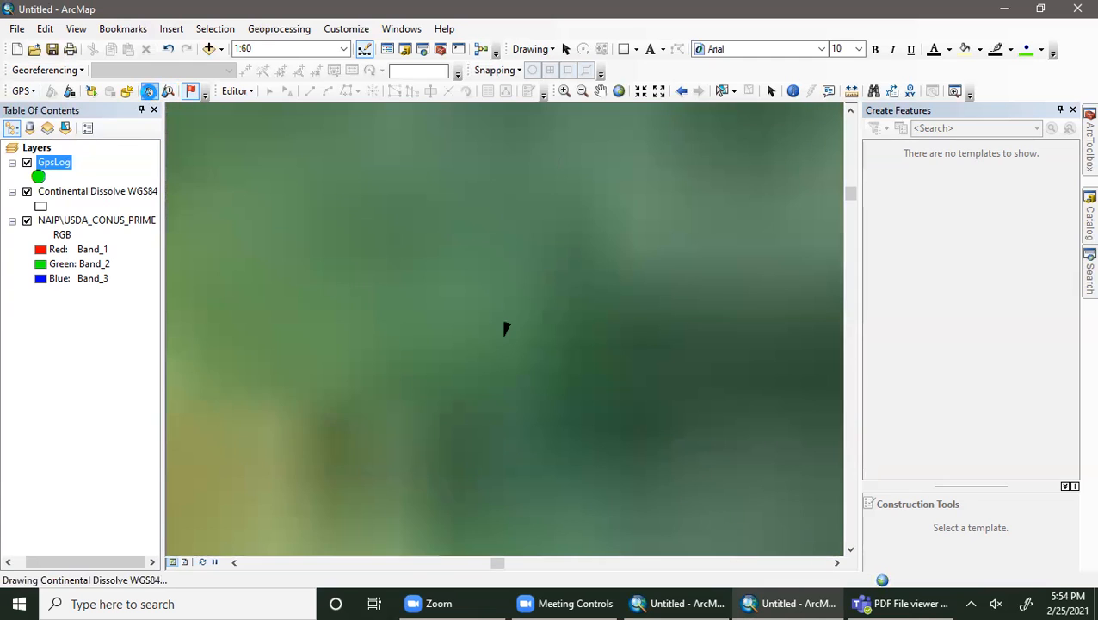
scroll(524, 344, up, 5)
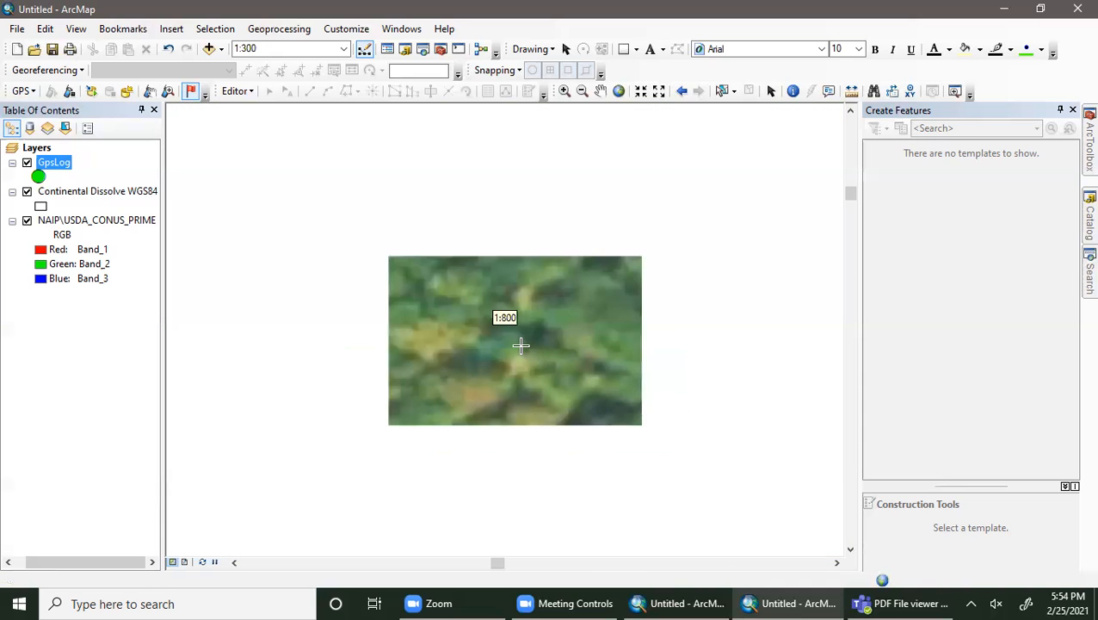
scroll(521, 345, up, 2)
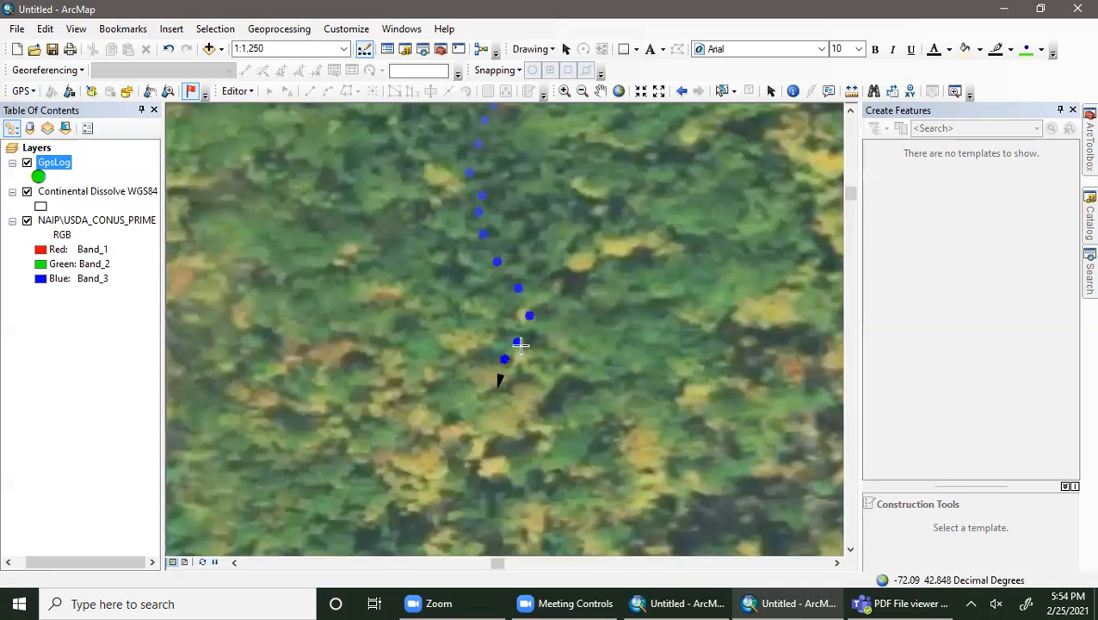
scroll(521, 345, up, 2)
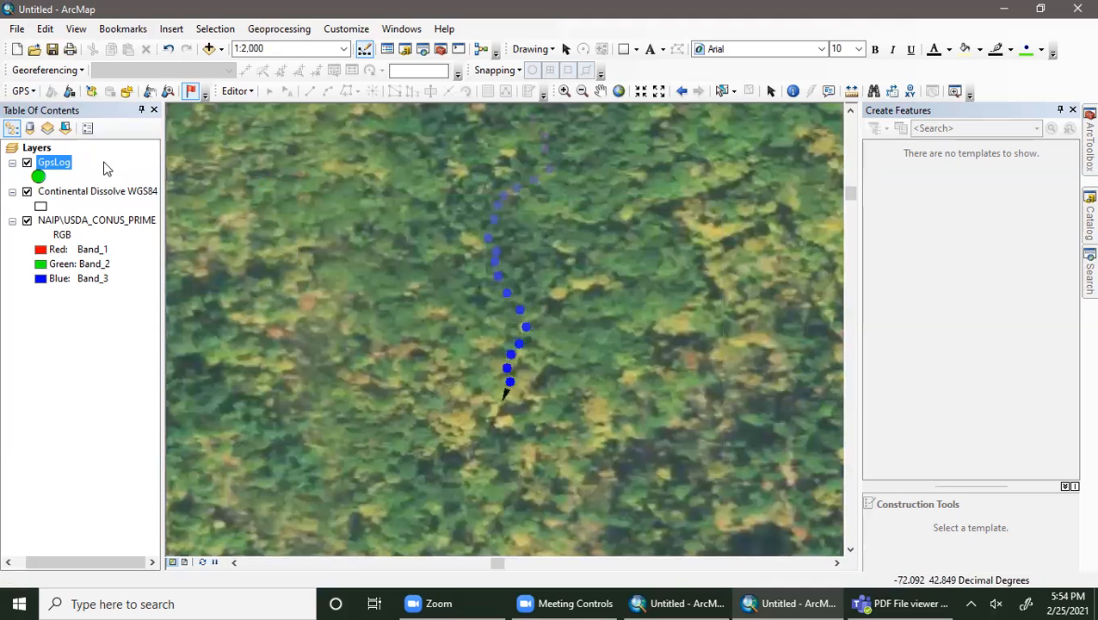
click(31, 91)
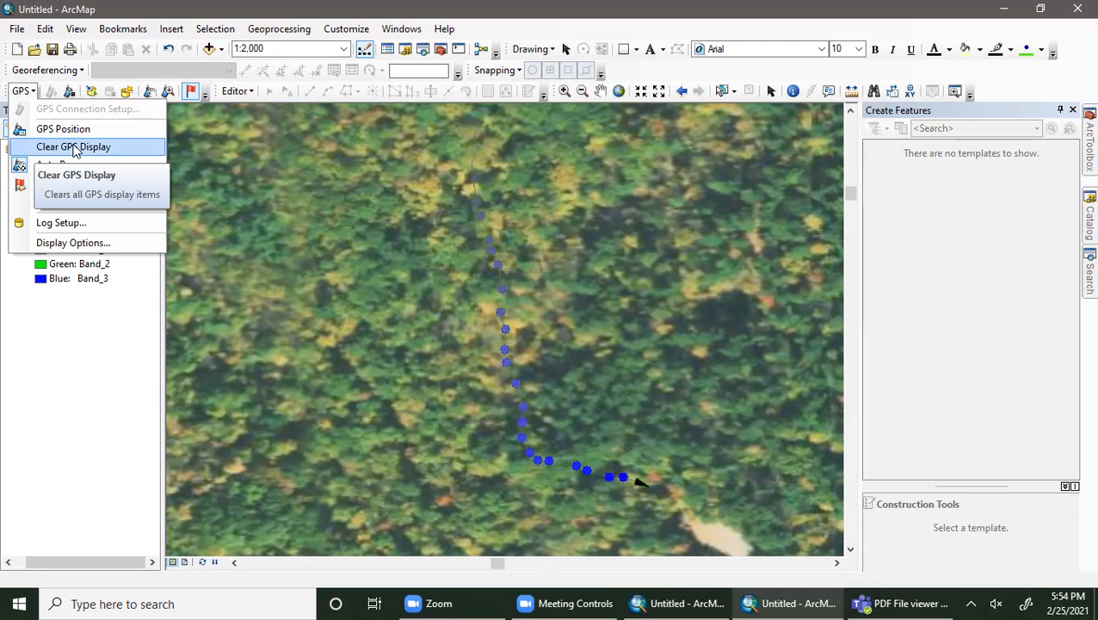
click(74, 147)
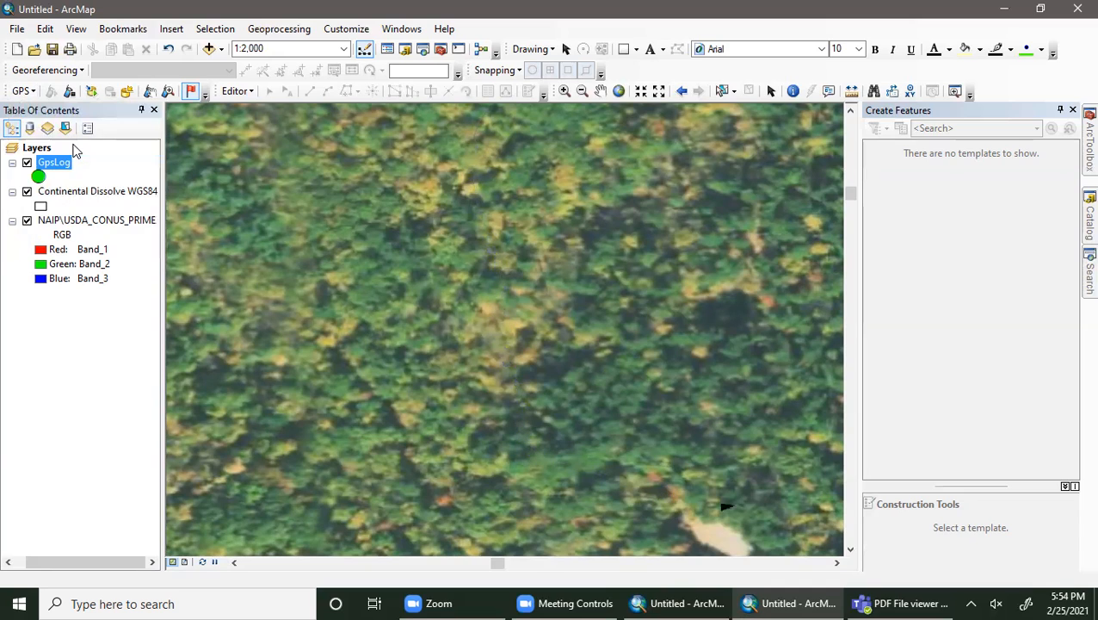
click(22, 91)
click(53, 151)
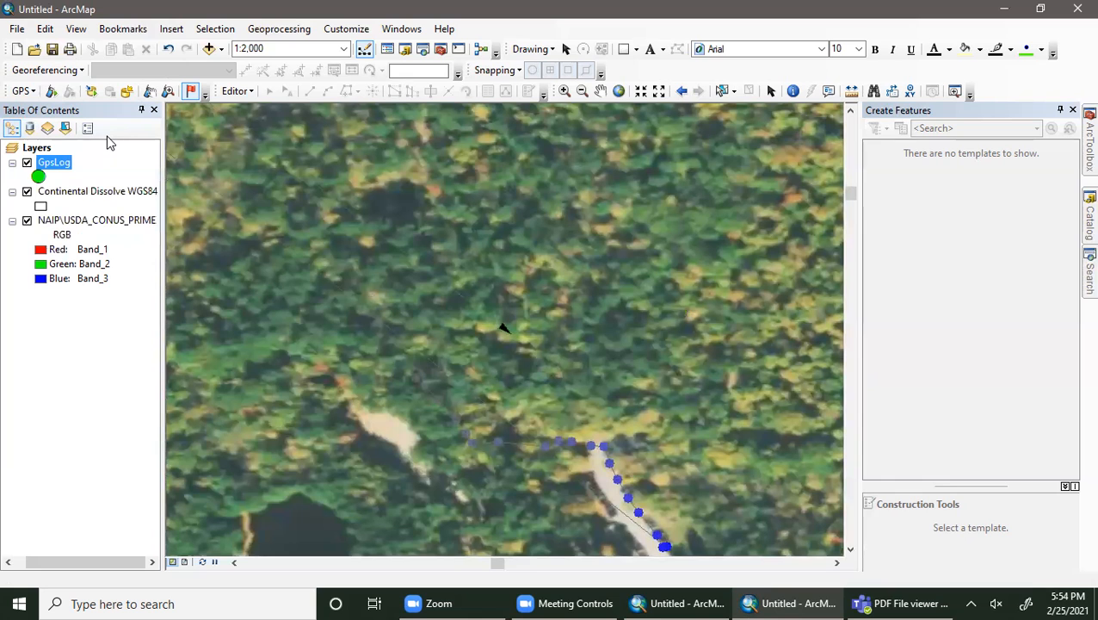
Step: Set a new GPS destination in the forest northwest of the small pond and check the current GPS position
scroll(355, 310, down, 9)
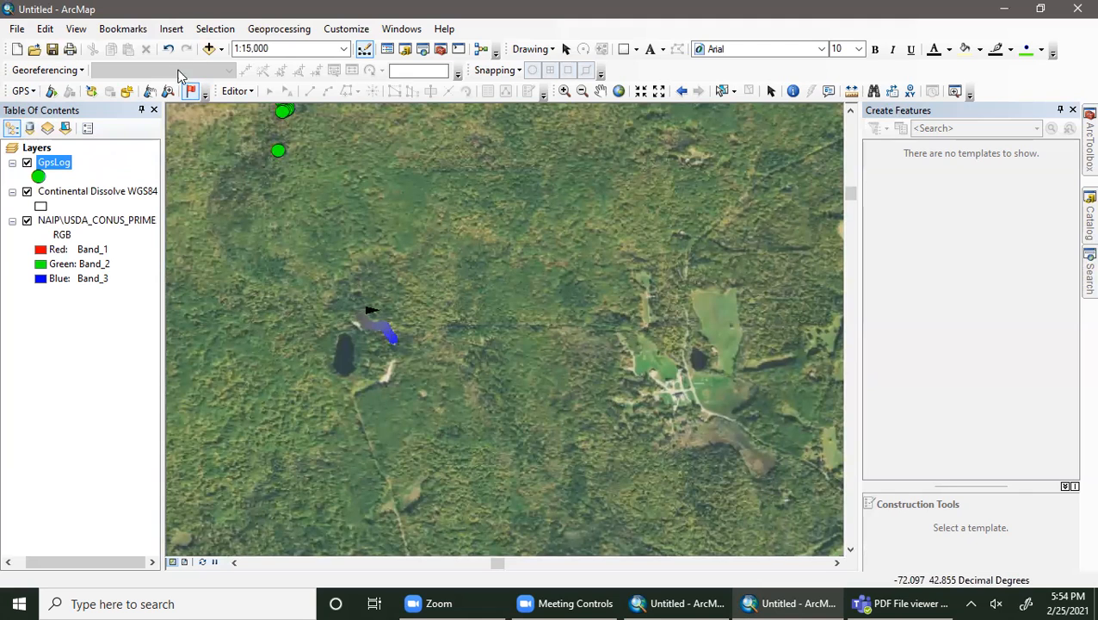
right_click(190, 93)
click(183, 97)
click(22, 90)
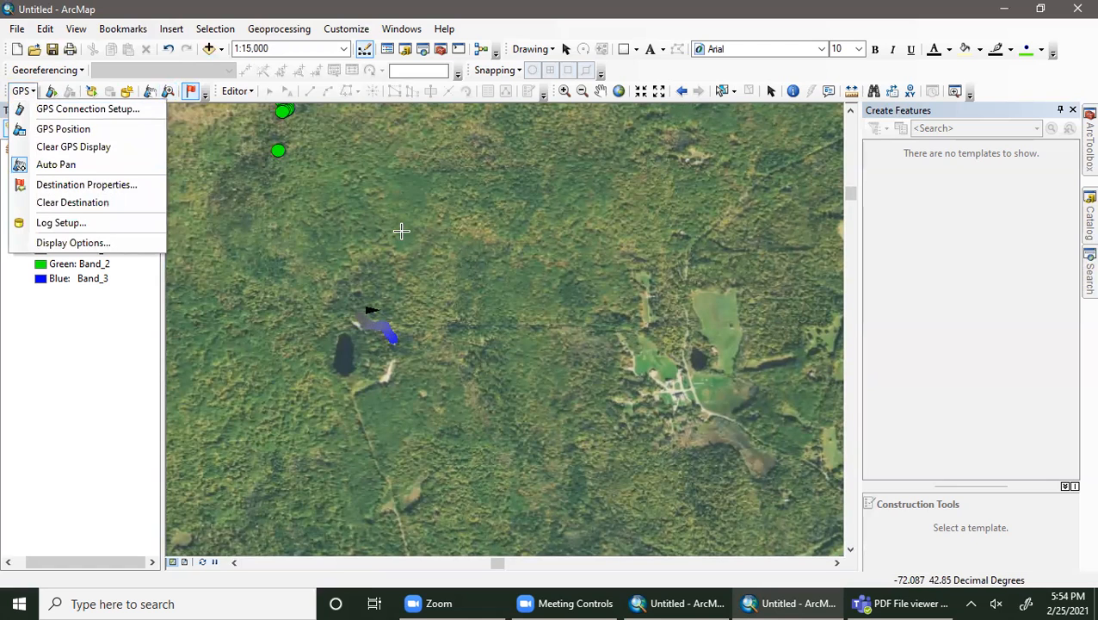
click(58, 128)
click(148, 92)
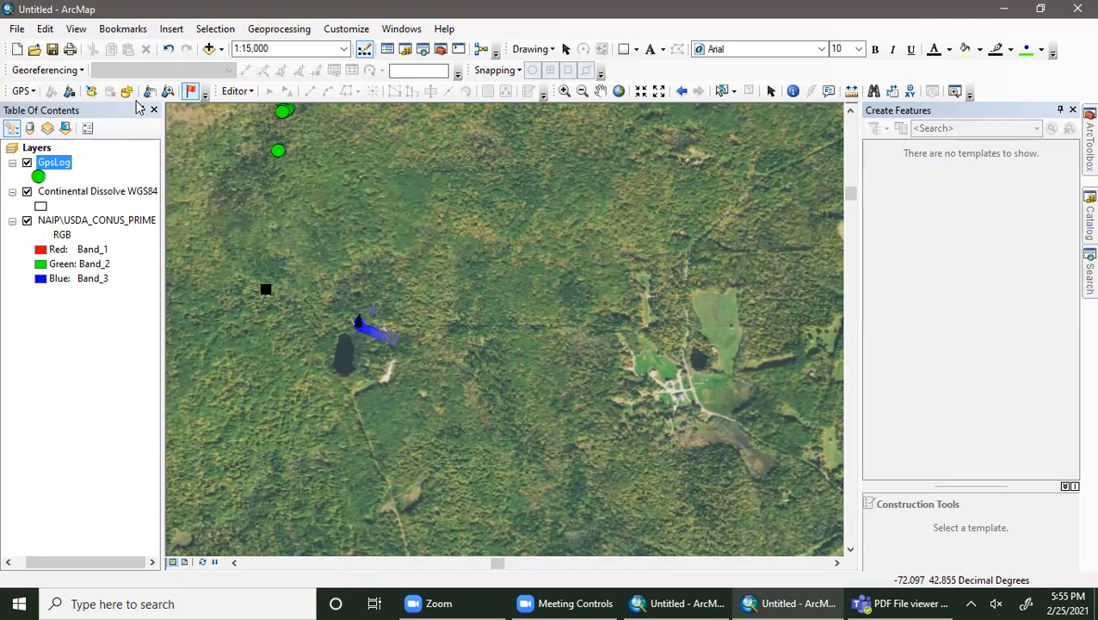
Step: Put the destination tool away and turn off the NAIP imagery layer so the logged GPS track stands alone
click(567, 49)
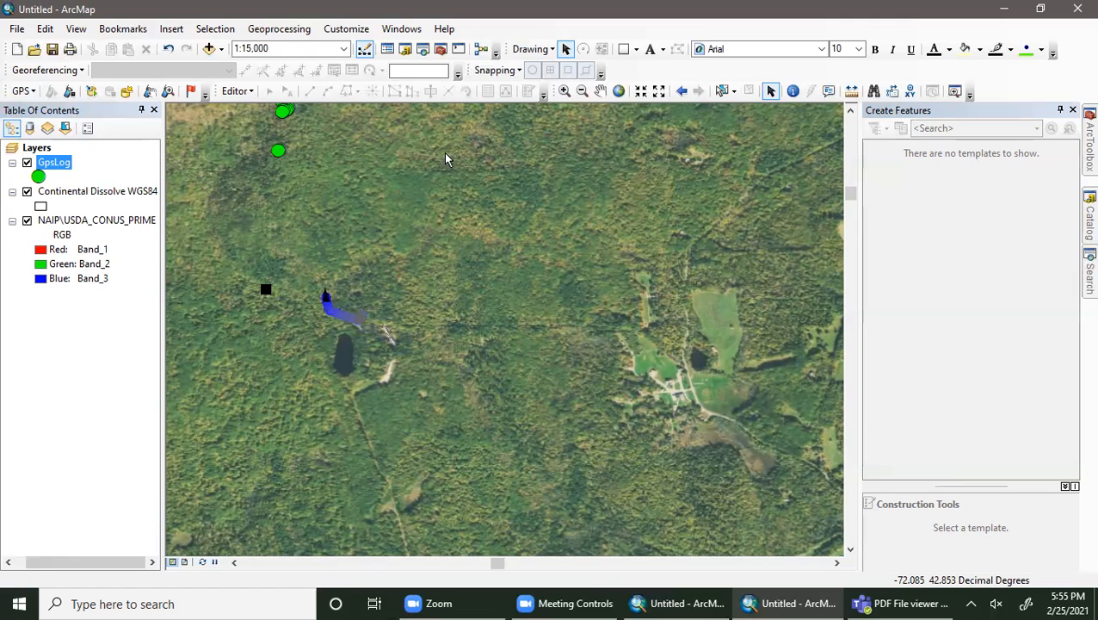
click(26, 221)
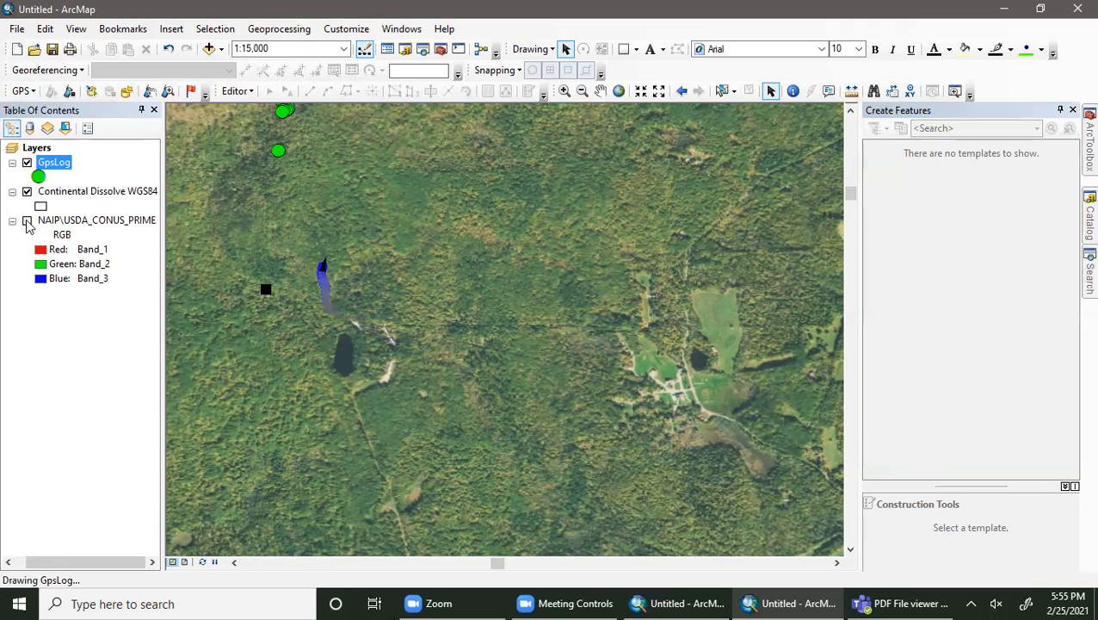
scroll(474, 332, up, 5)
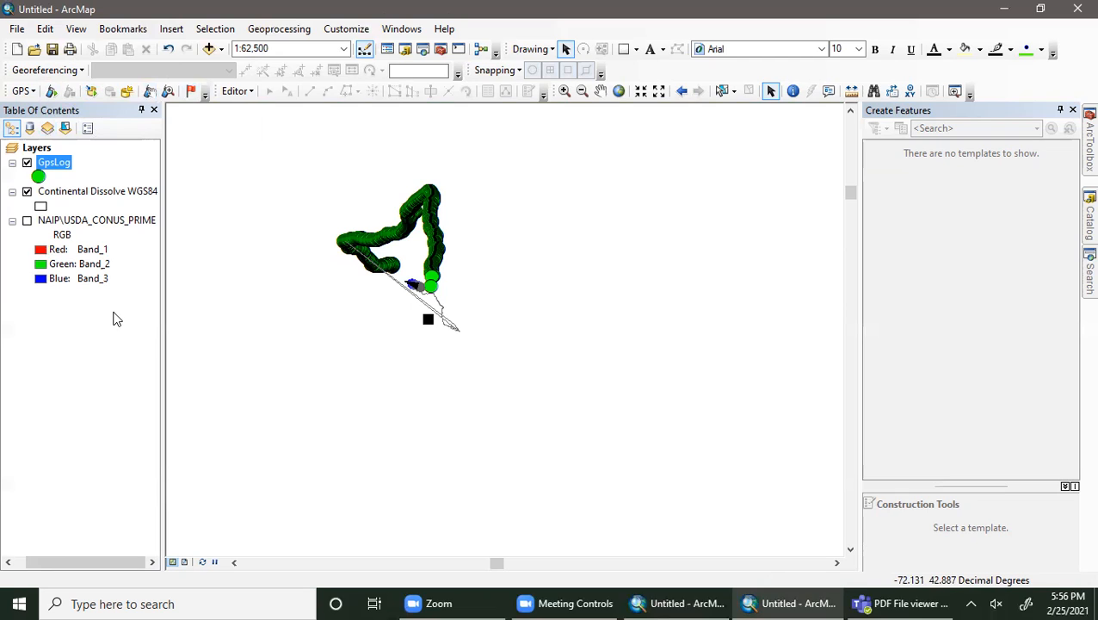
Step: Open the GpsLog layer's attribute table, look through the logged point records, and close the table
click(62, 168)
right_click(62, 168)
click(115, 213)
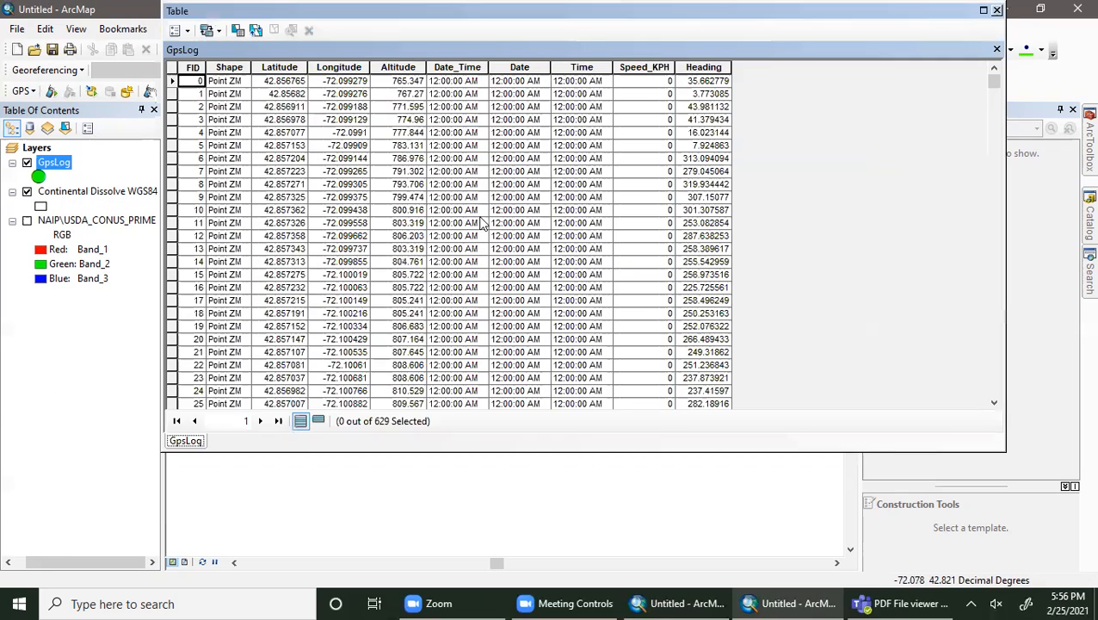
scroll(484, 222, down, 20)
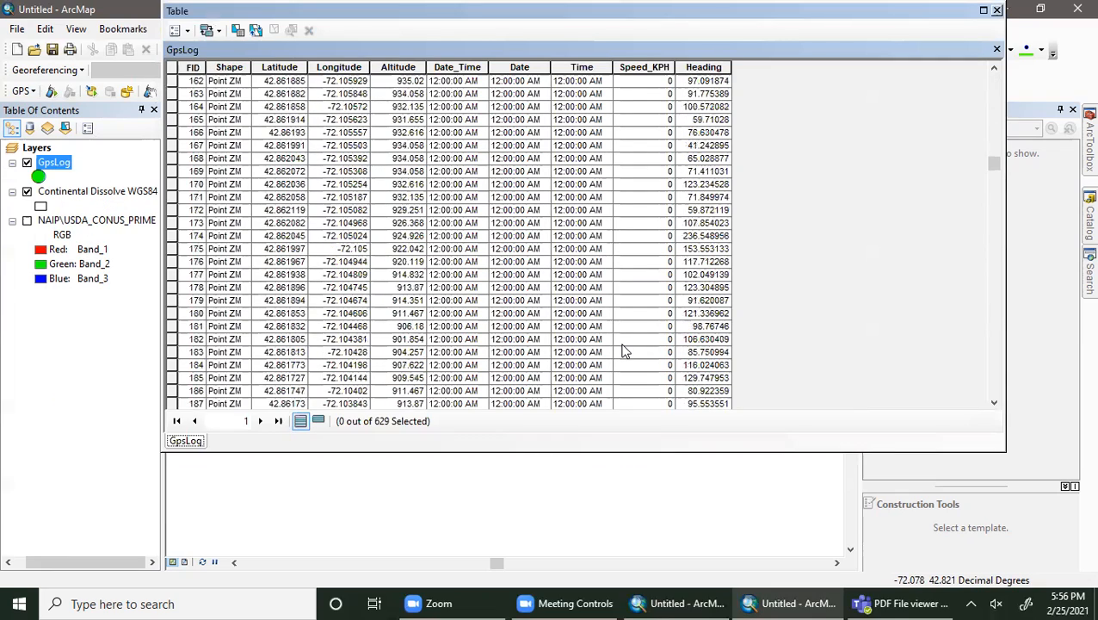
scroll(624, 350, down, 6)
drag(999, 174, 1007, 41)
click(996, 10)
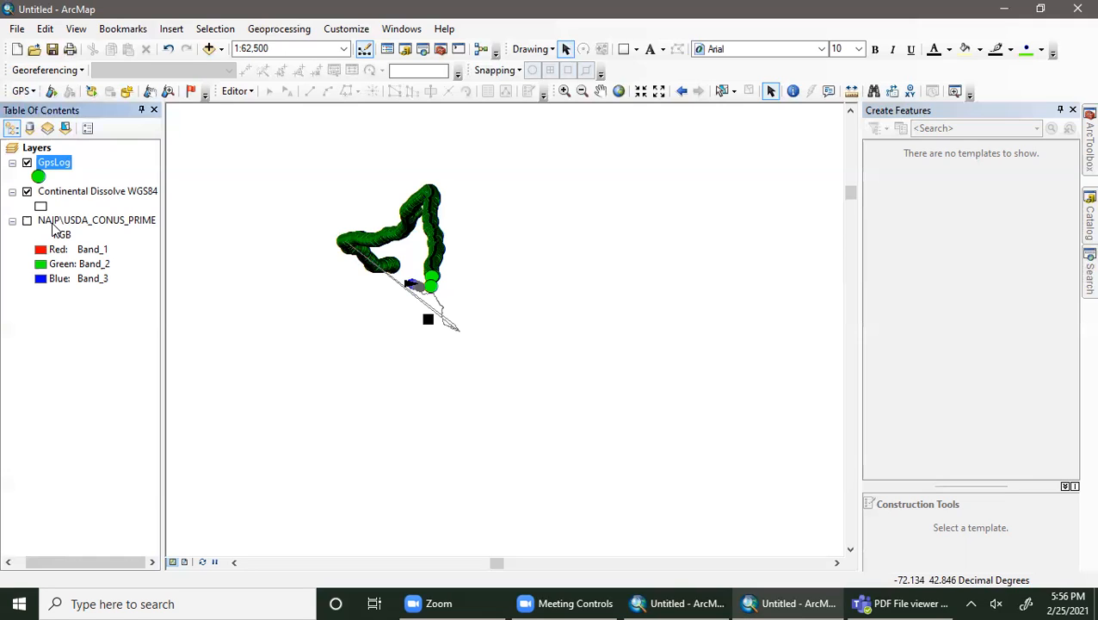
Step: Review the Lines option and its available fields for a new GPS log, and leave the log setup without creating one
click(23, 90)
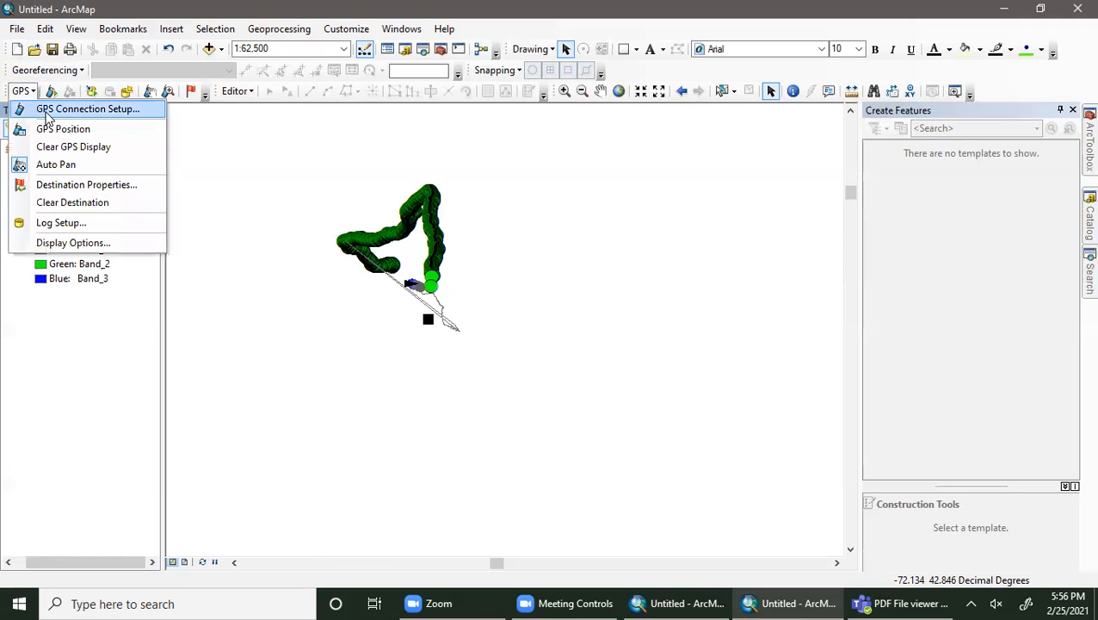
click(98, 225)
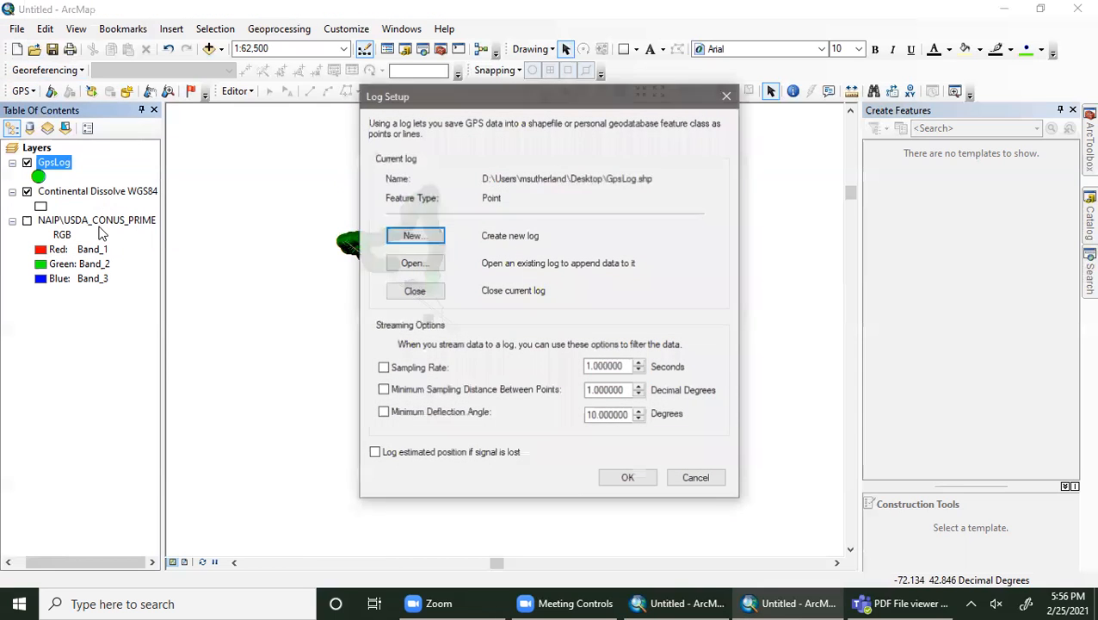
click(432, 235)
click(509, 132)
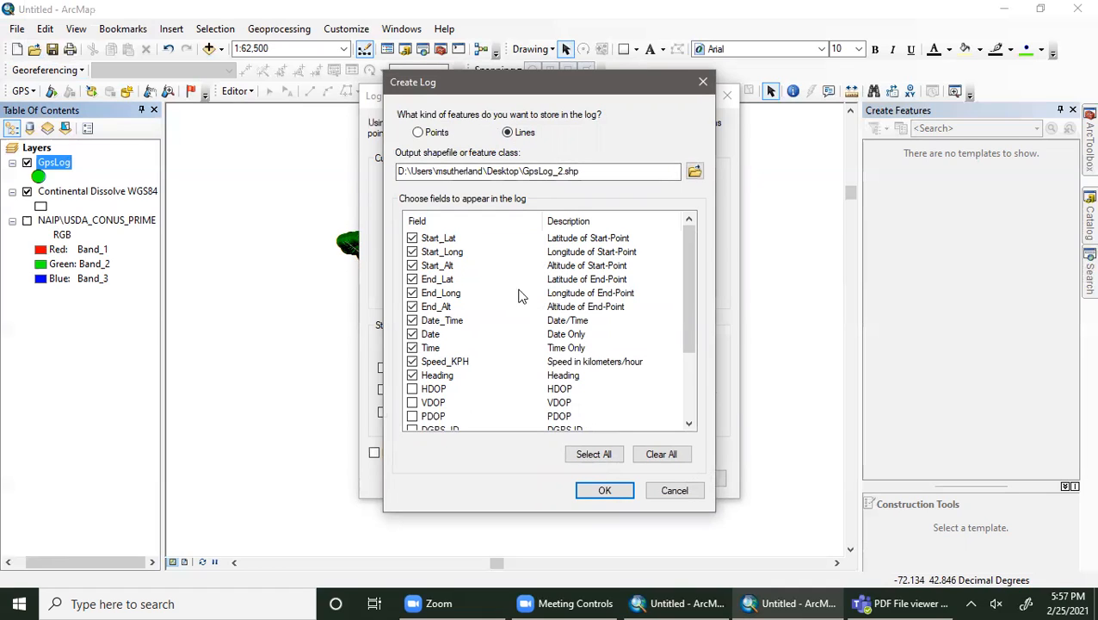
click(702, 83)
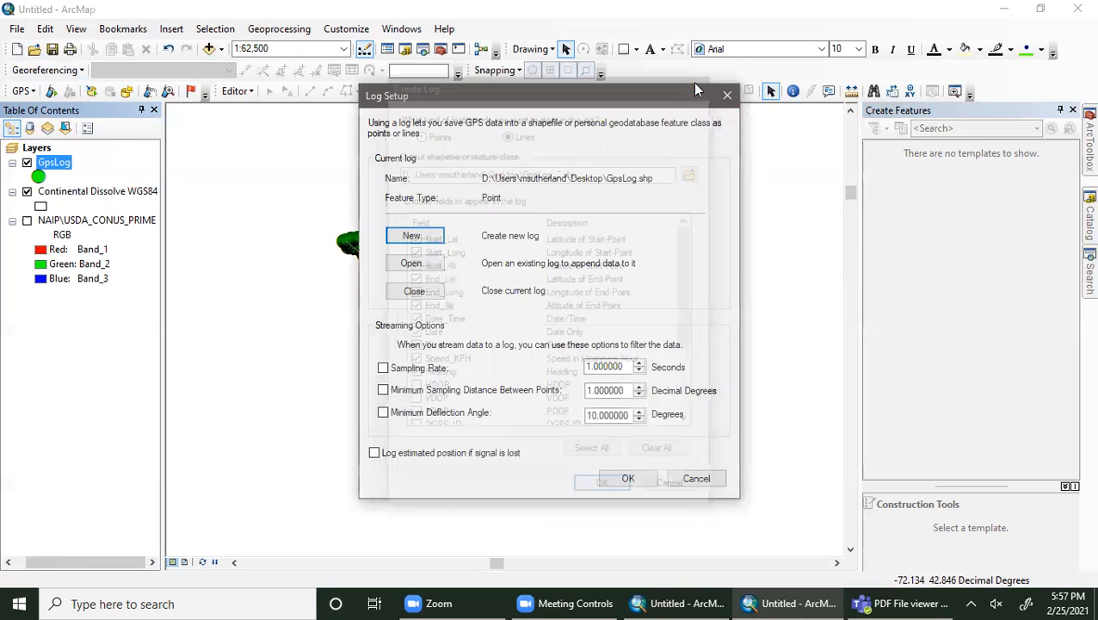
click(727, 96)
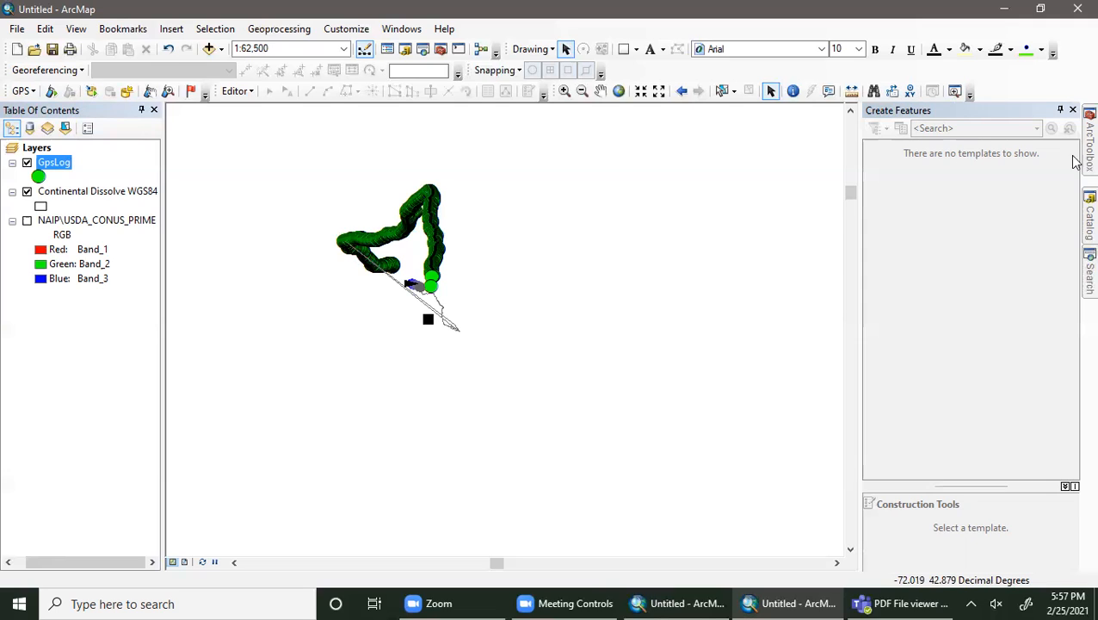
Step: Search the tools for "point to line" and open the Points To Line data management tool
click(1090, 277)
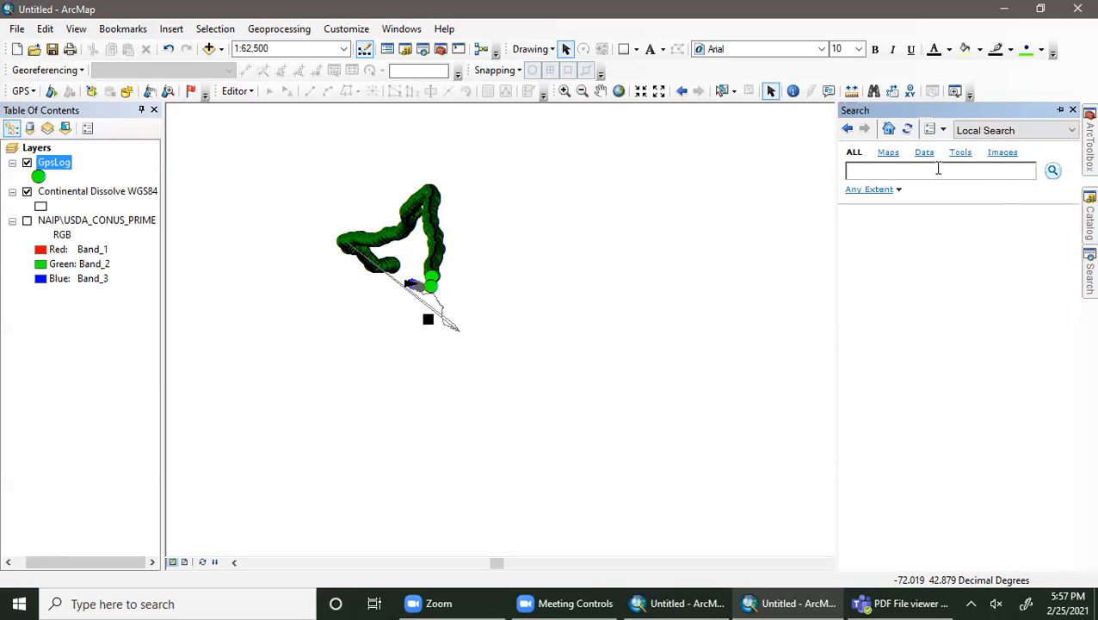
text(point to line)
click(1052, 170)
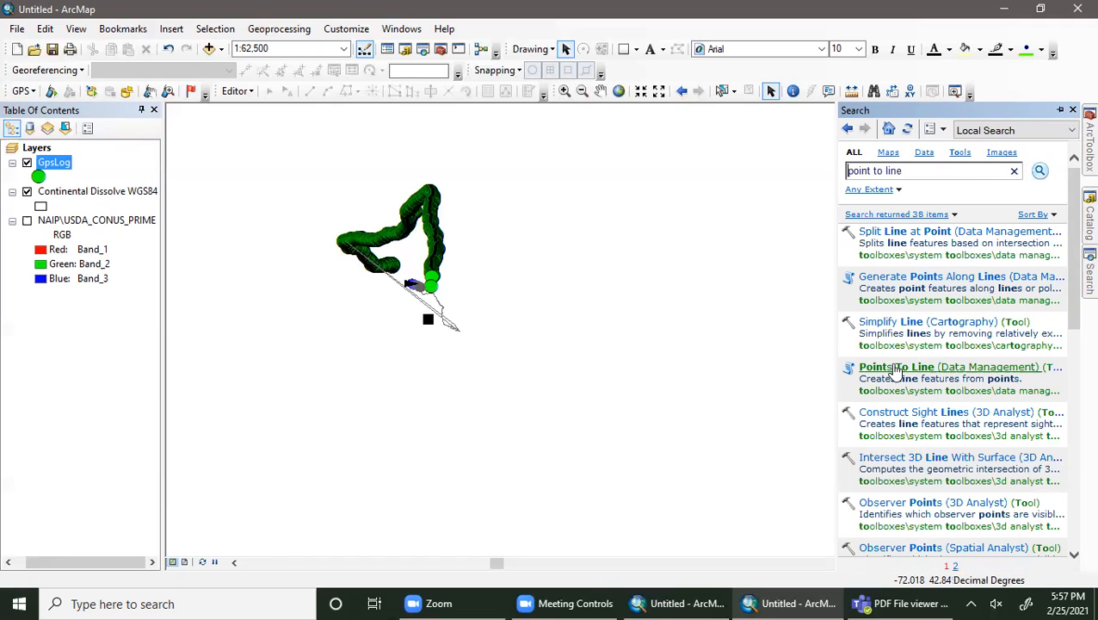
click(1086, 155)
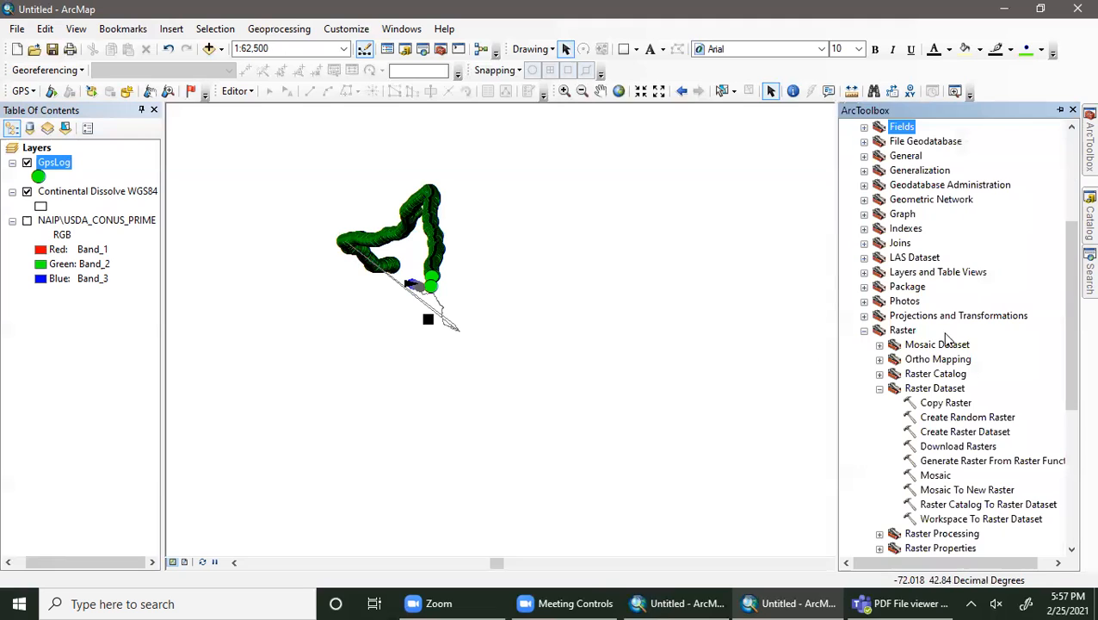
scroll(944, 339, up, 5)
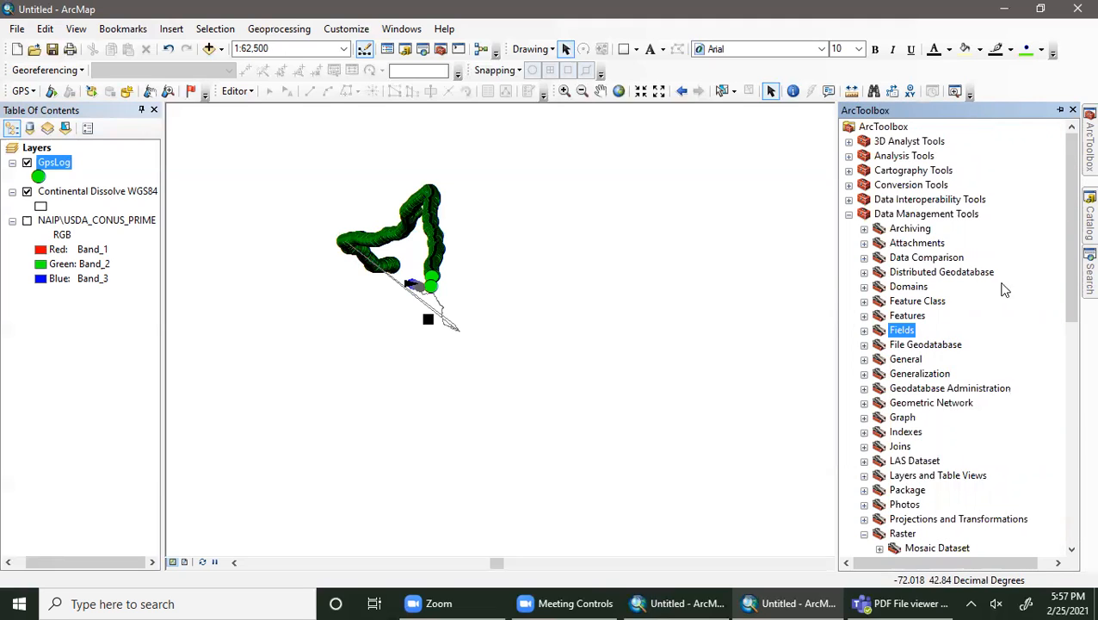
click(1090, 275)
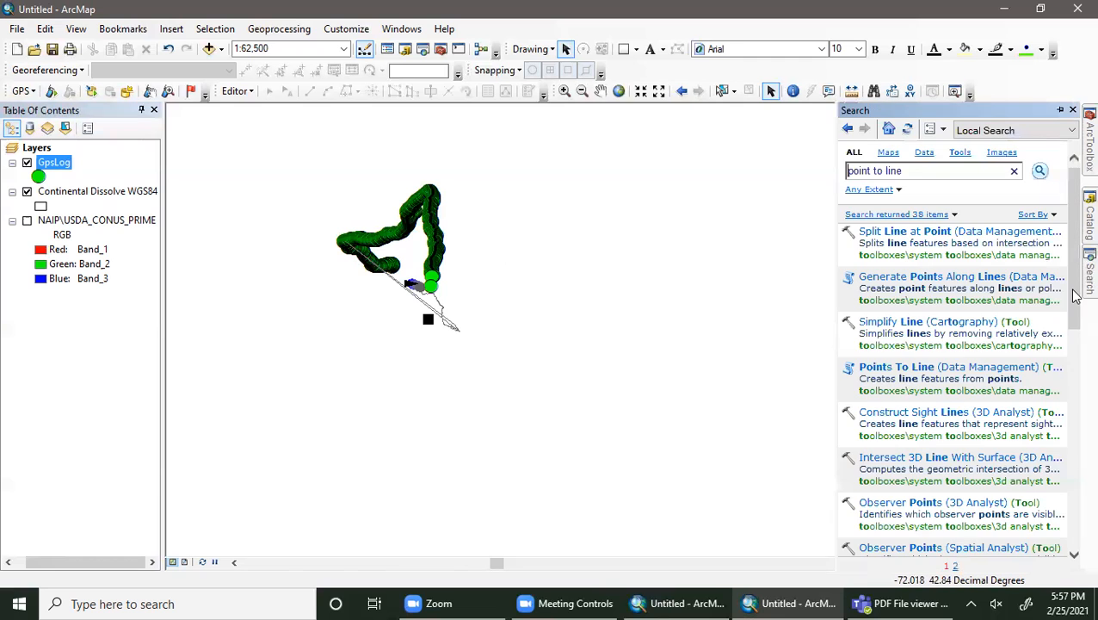
click(887, 368)
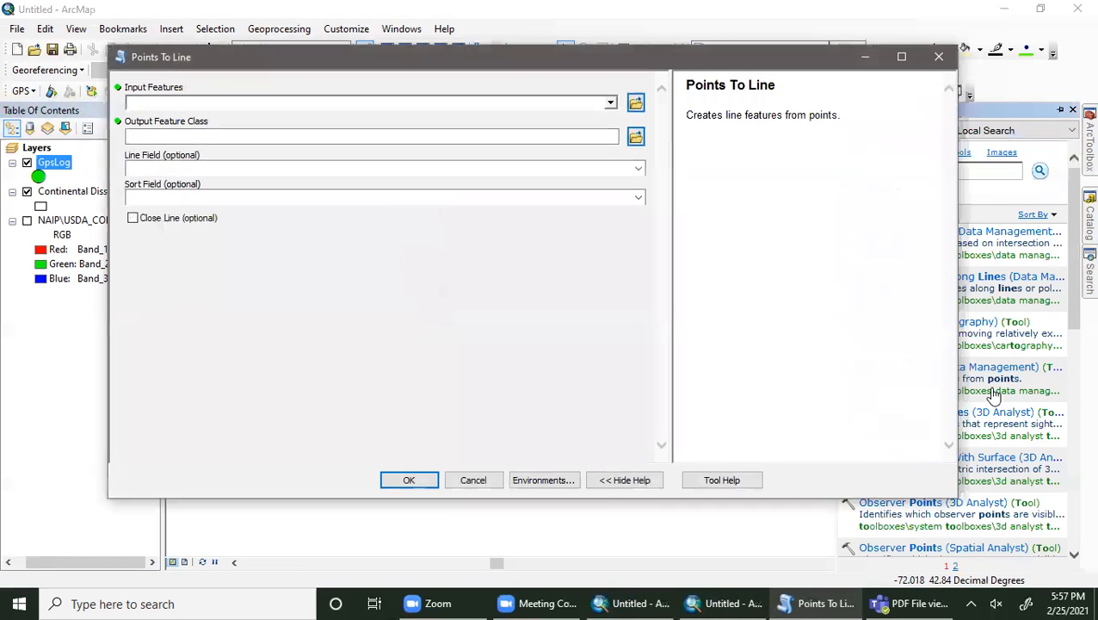
Step: Convert the GpsLog points to a line feature class in Default.gdb with Points To Line, and hide the GpsLog point layer
click(609, 103)
click(188, 118)
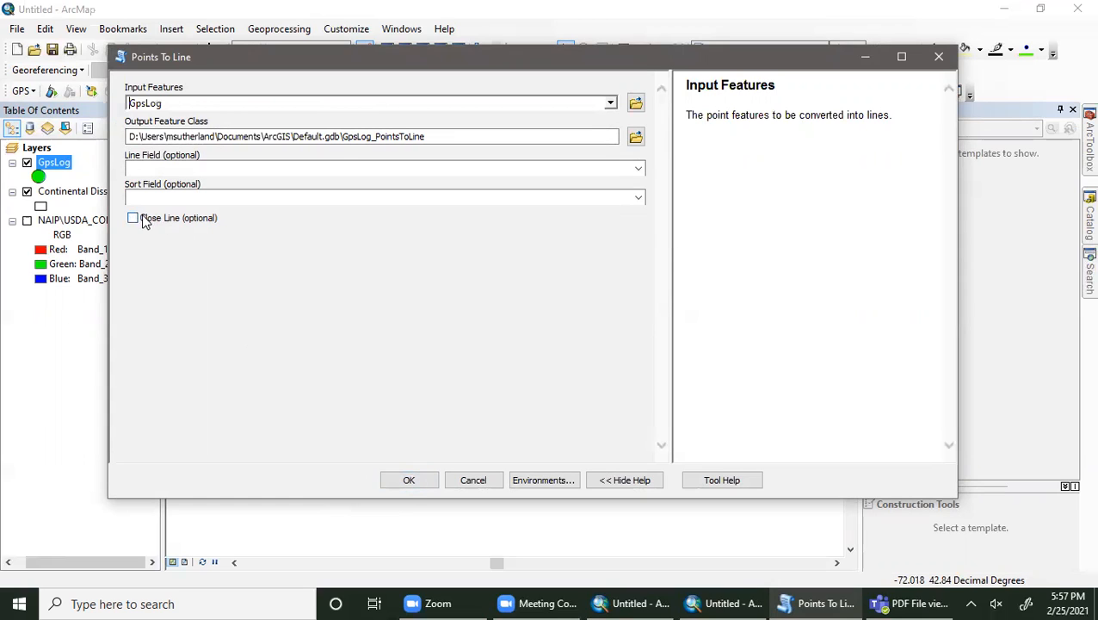
click(409, 480)
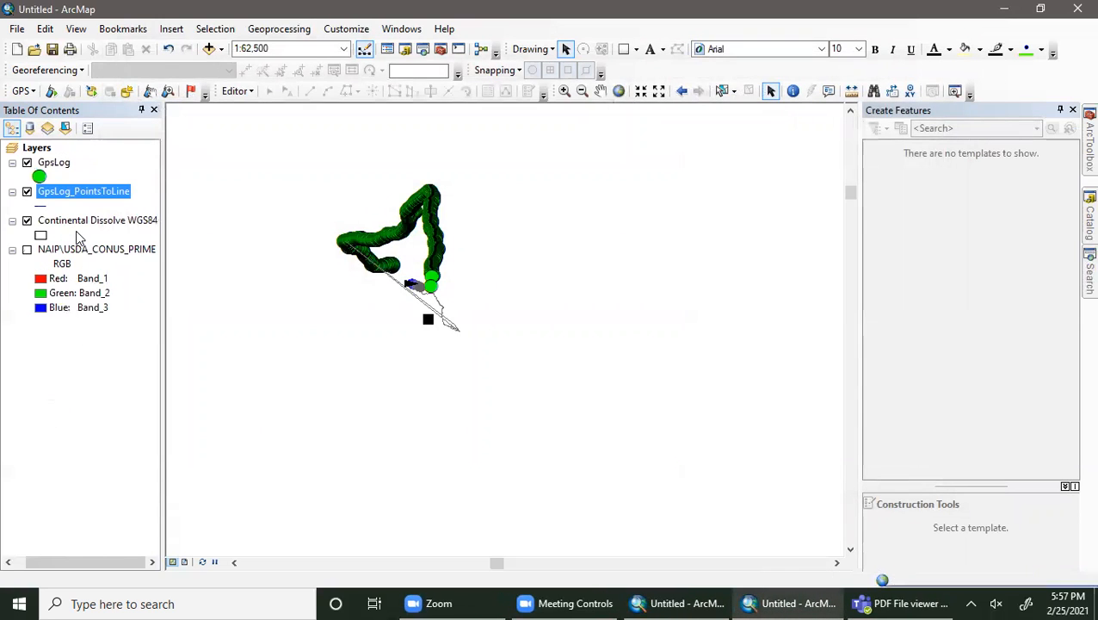
ctrl+click(28, 168)
click(27, 163)
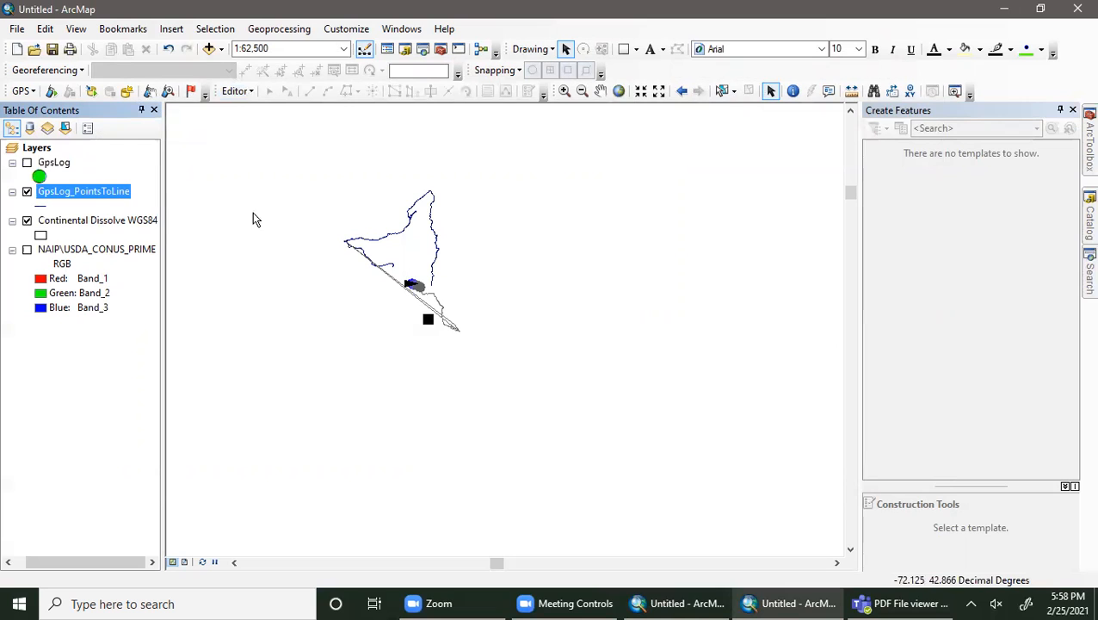
Step: Find the GPX To Features tool among the From GPS conversion tools, review its input and output parameters, and close it
click(1088, 142)
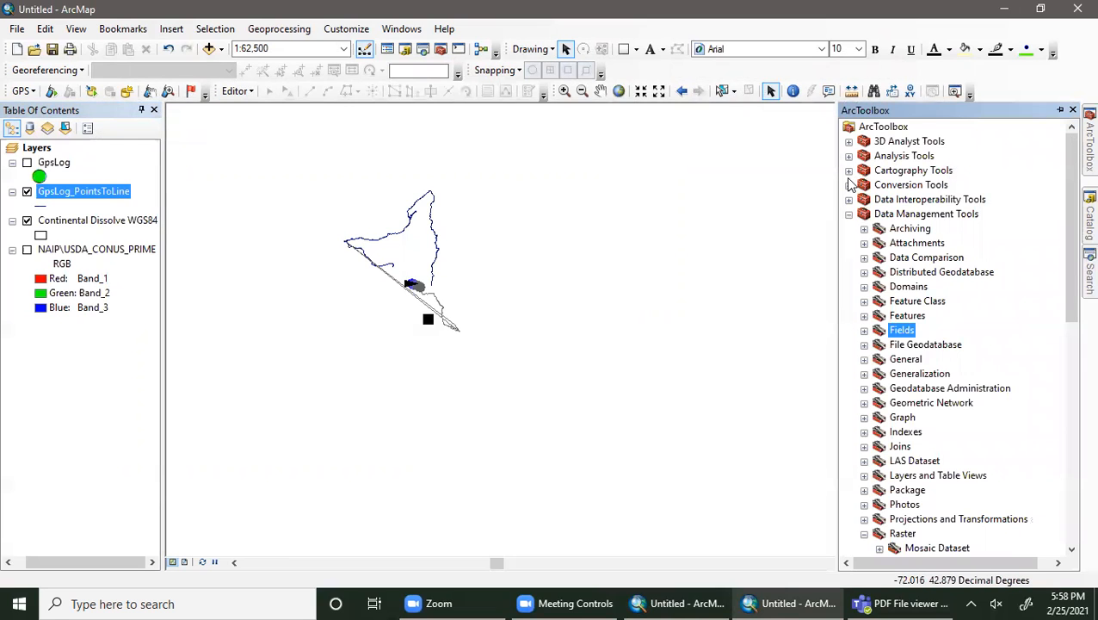
click(849, 184)
scroll(868, 262, down, 1)
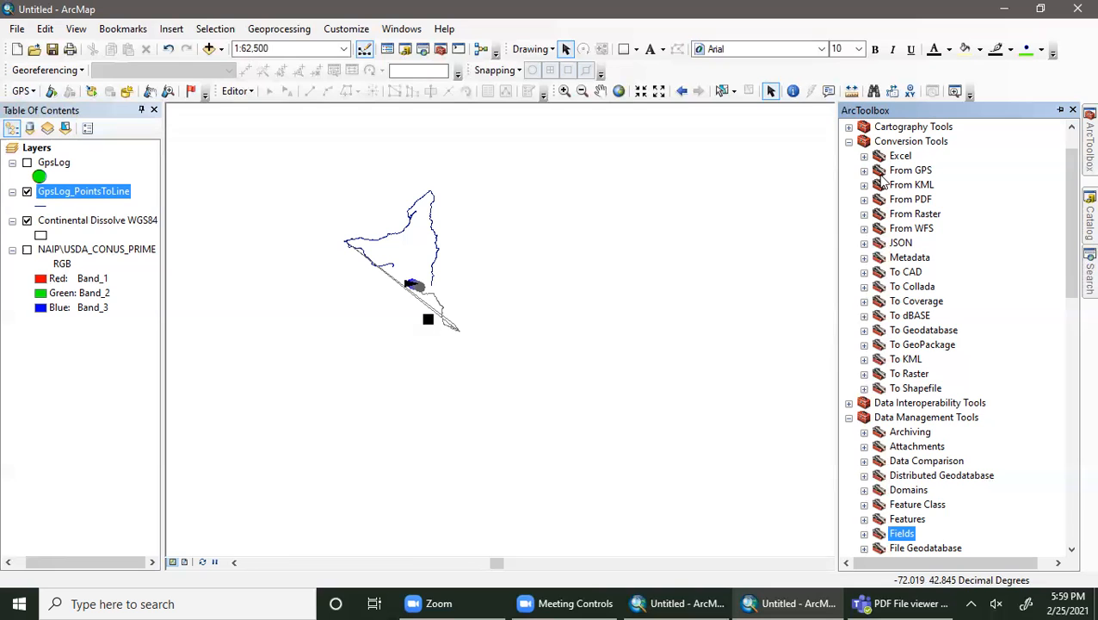
click(864, 172)
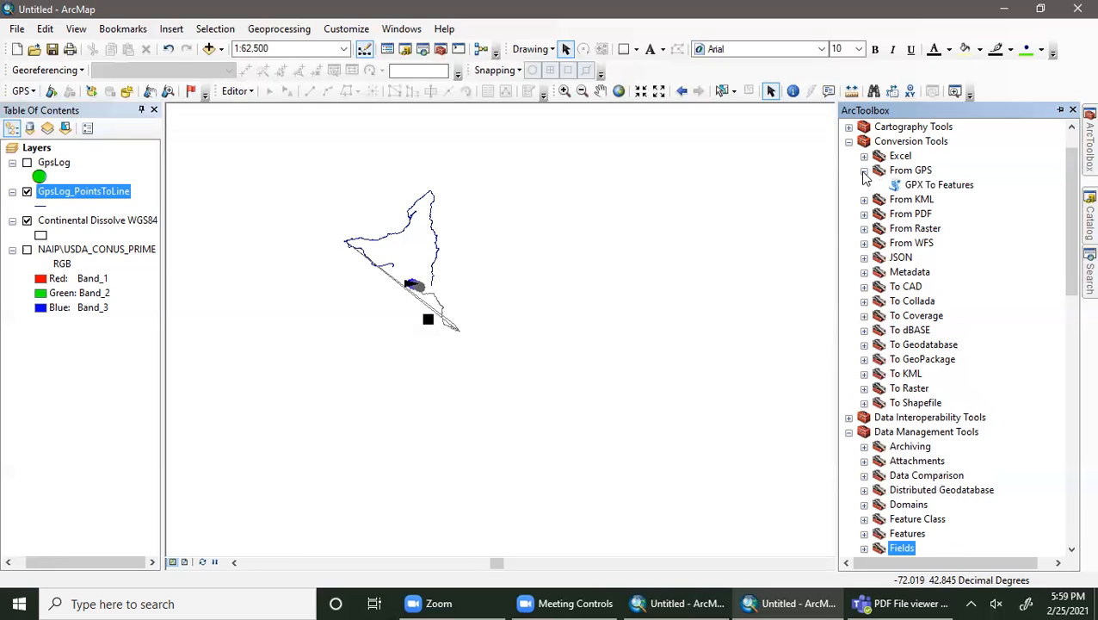
double_click(939, 185)
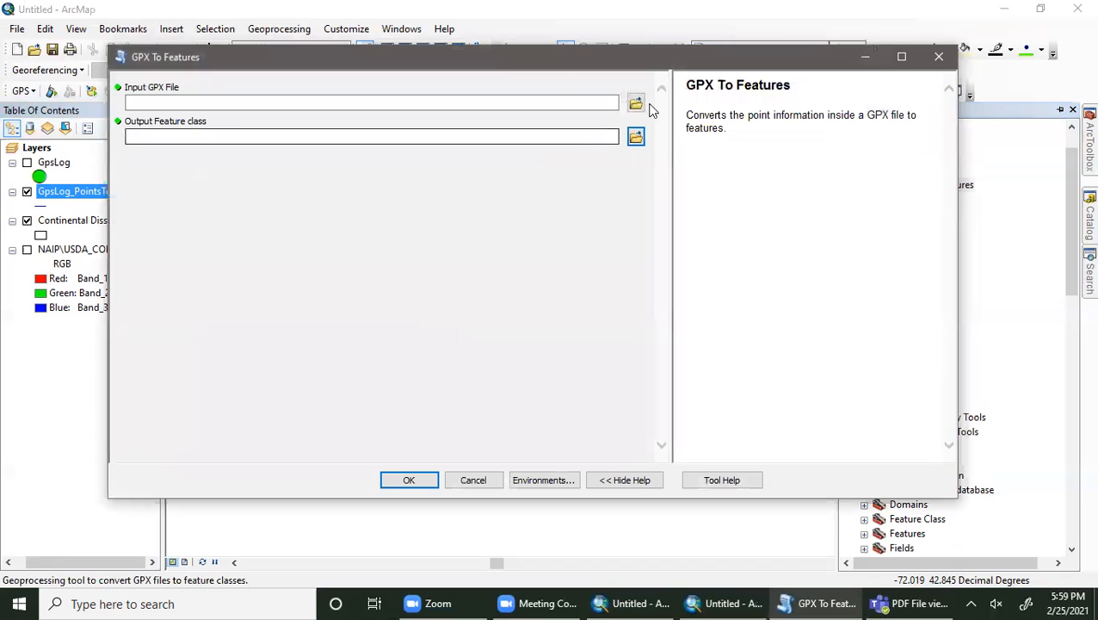
click(559, 105)
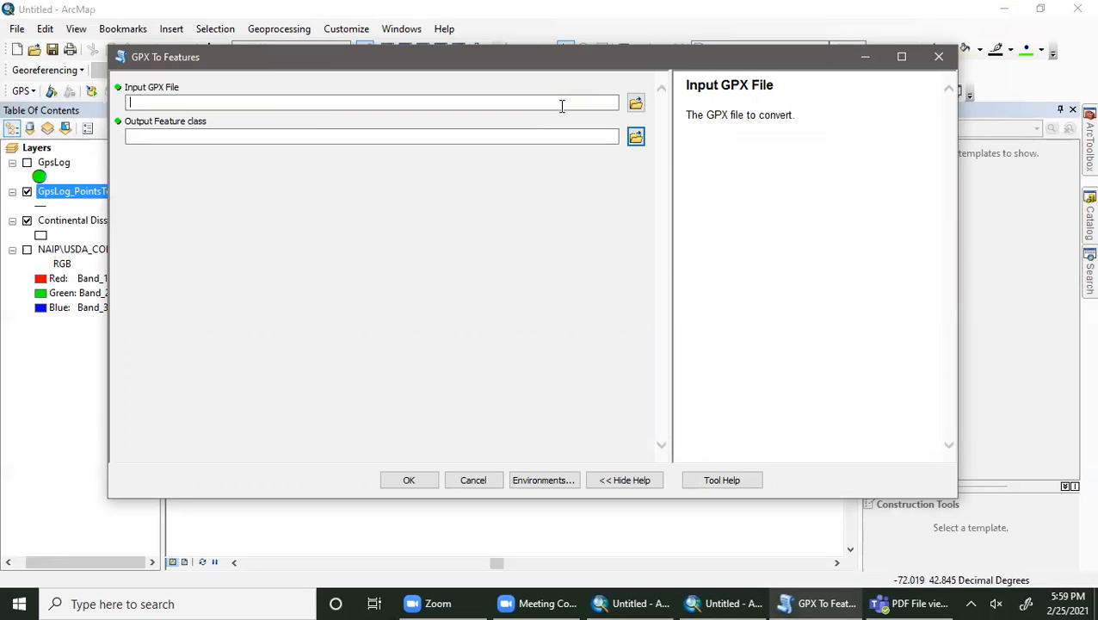
click(939, 57)
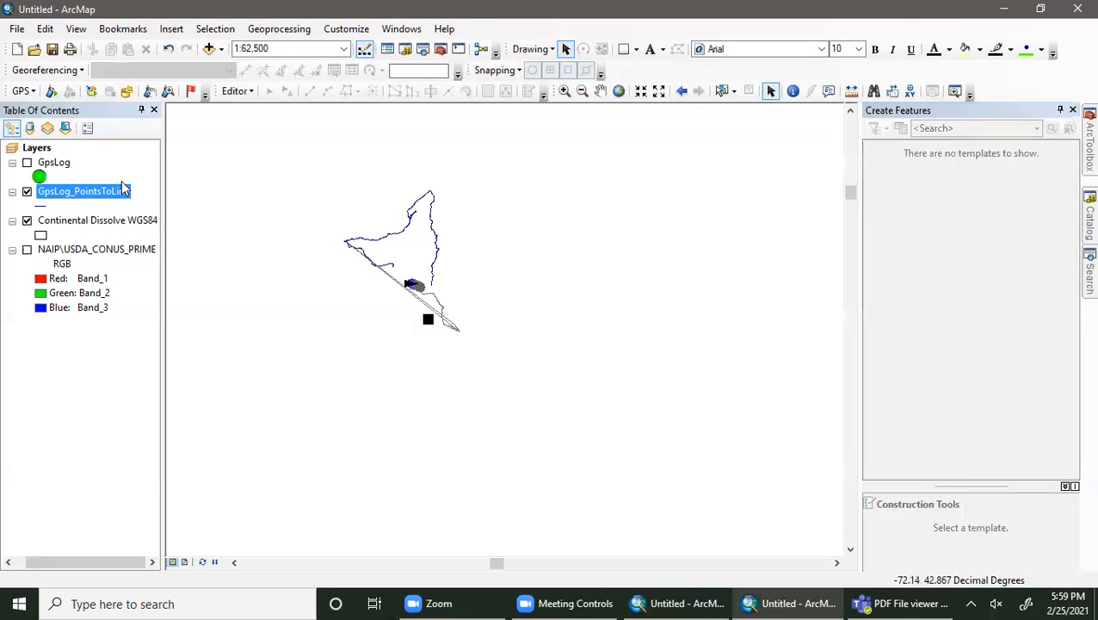
Step: Open the GpsLog attribute table below the map and start an edit session on the GpsLog layer
right_click(69, 169)
click(112, 211)
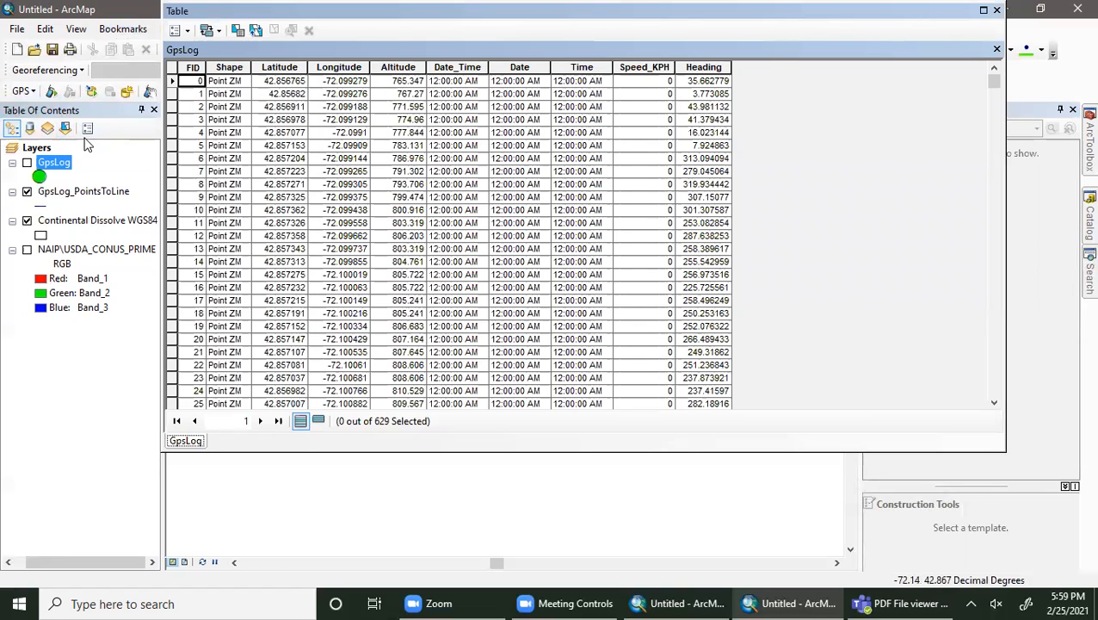
drag(238, 11, 239, 308)
click(236, 91)
click(246, 110)
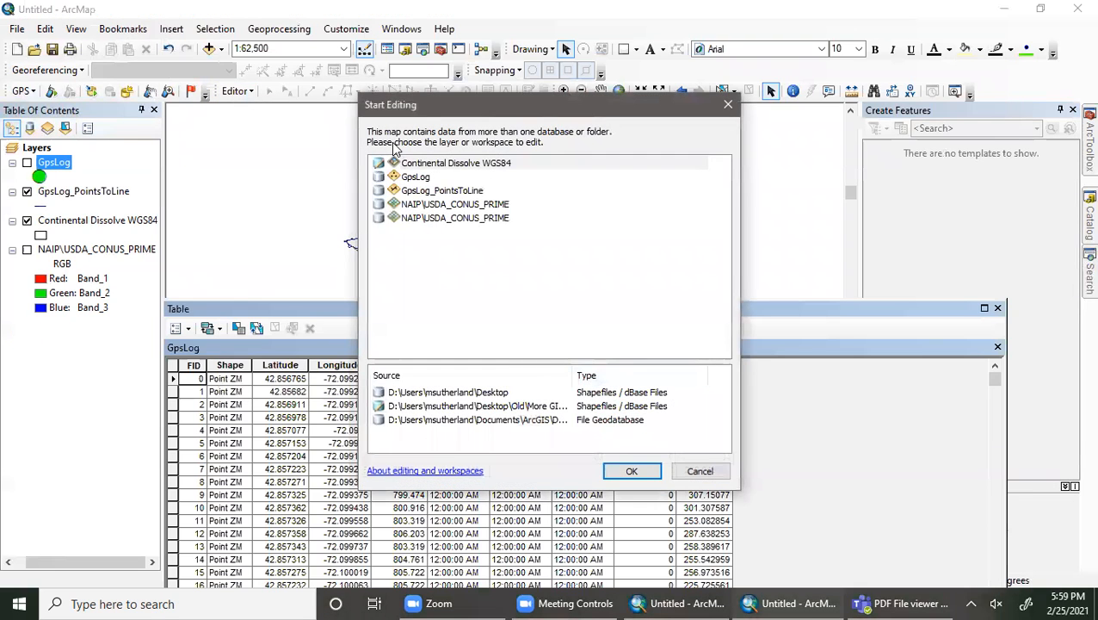
click(414, 177)
click(631, 471)
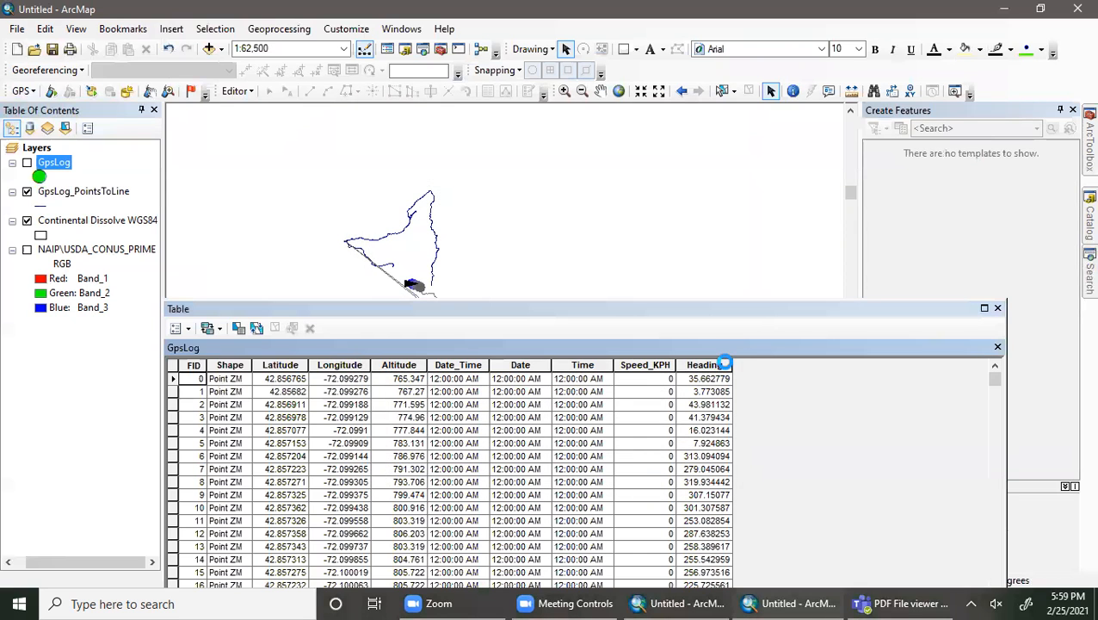
click(647, 471)
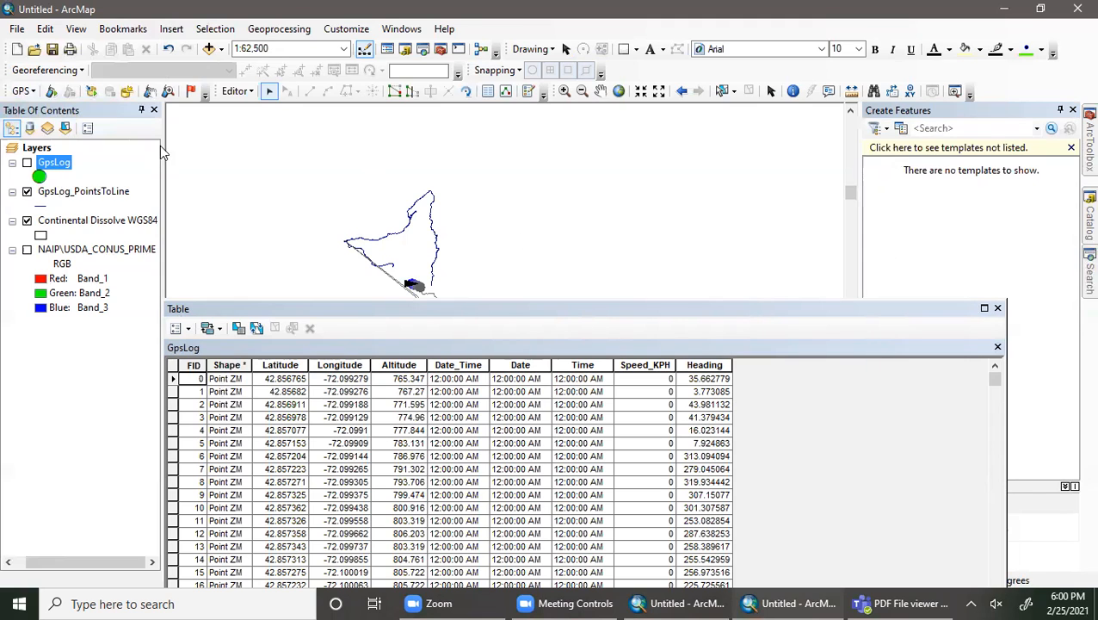
Step: Stop the edit session and close the GpsLog attribute table
click(237, 90)
click(256, 123)
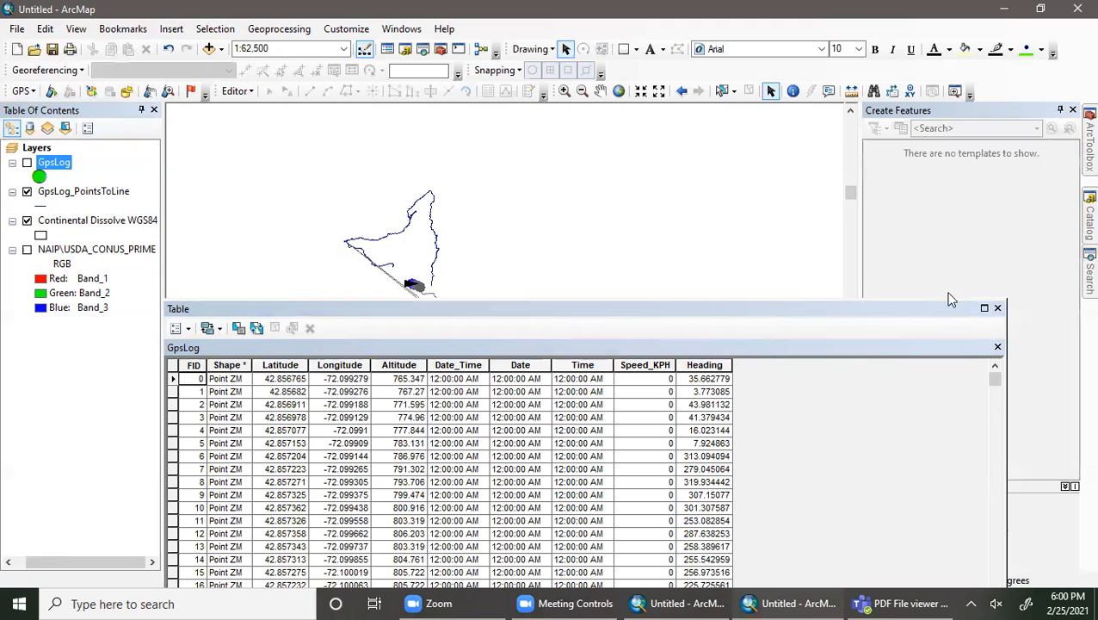
click(997, 307)
Step: Bring up the conversion tools in ArcToolbox again
click(1088, 146)
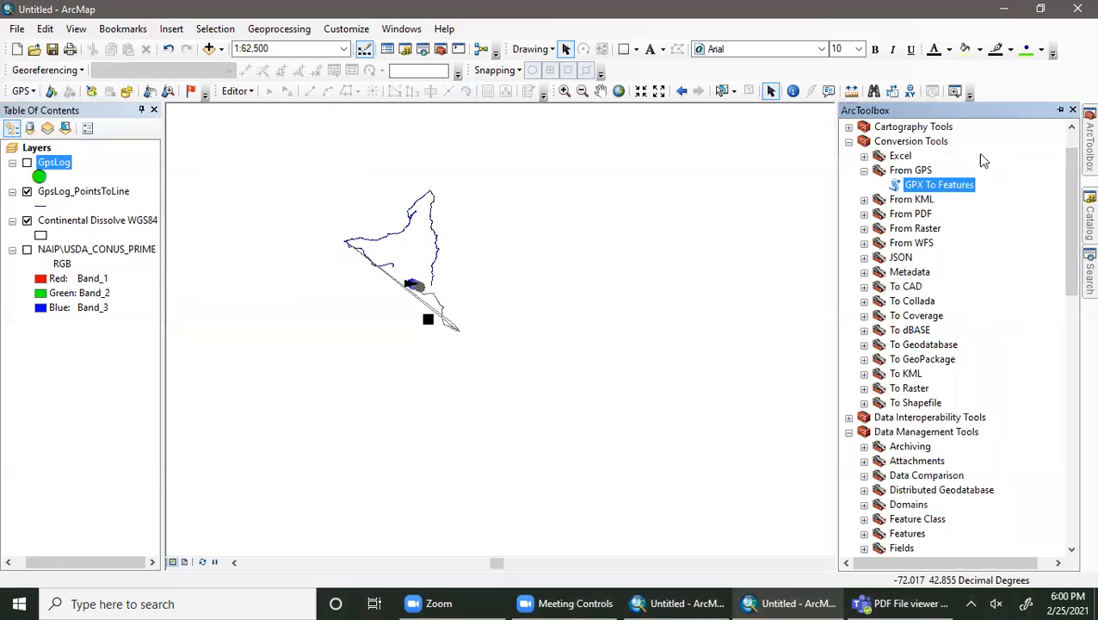